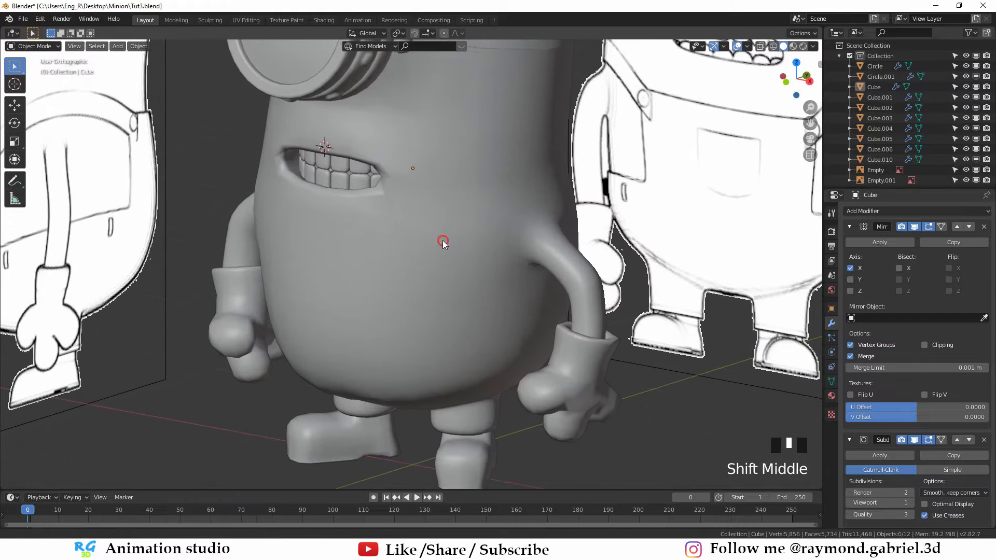
Enter Edit Mode on the minion's body mesh and compare its lower half with the front overalls reference in wireframe
click(421, 278)
scroll(422, 280, down, 1)
key(Tab)
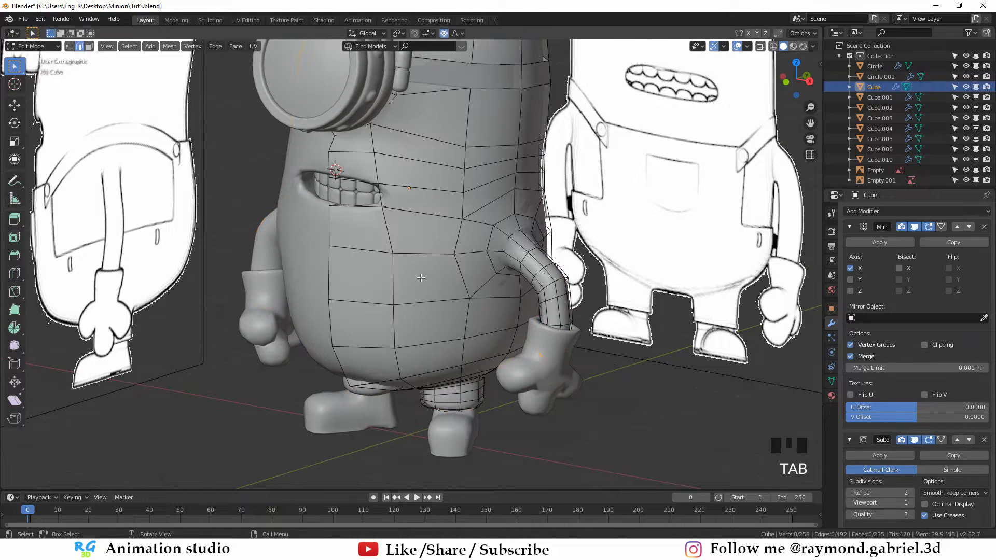
middle_drag(421, 282, 488, 261)
scroll(434, 228, down, 1)
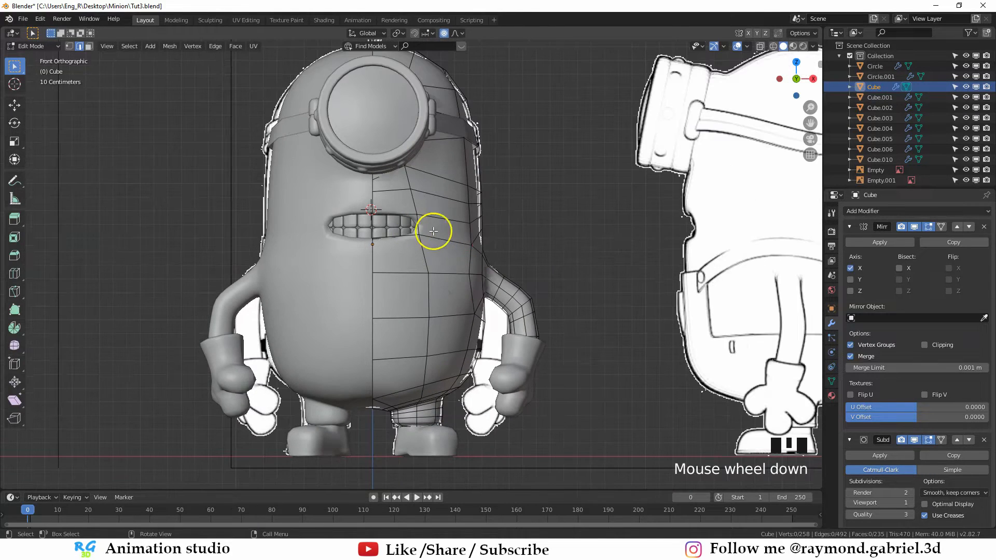
key(z)
click(371, 283)
scroll(387, 323, up, 3)
scroll(327, 216, down, 1)
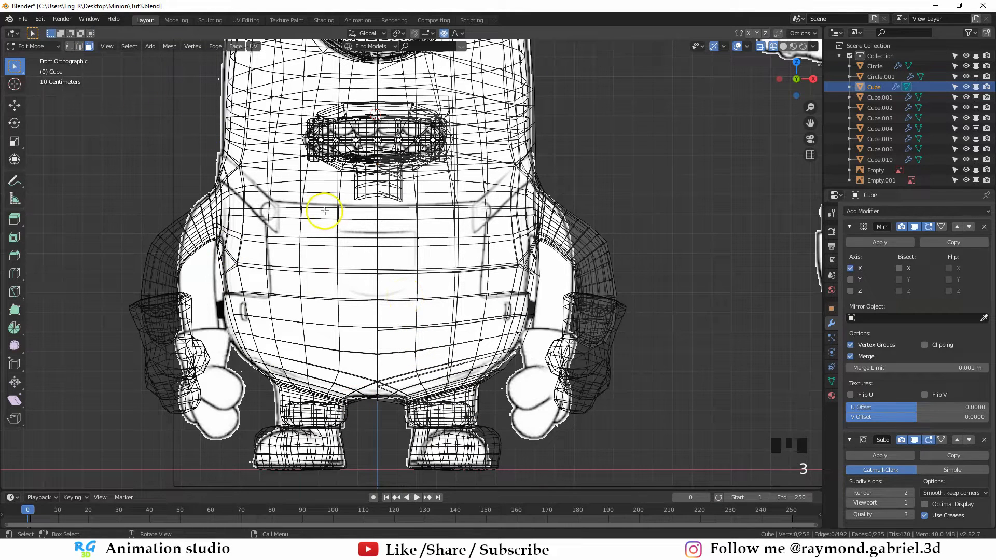
Select the front faces of the belly and leg with Circle Select in solid shading, starting below the mouth
key(z)
key(c)
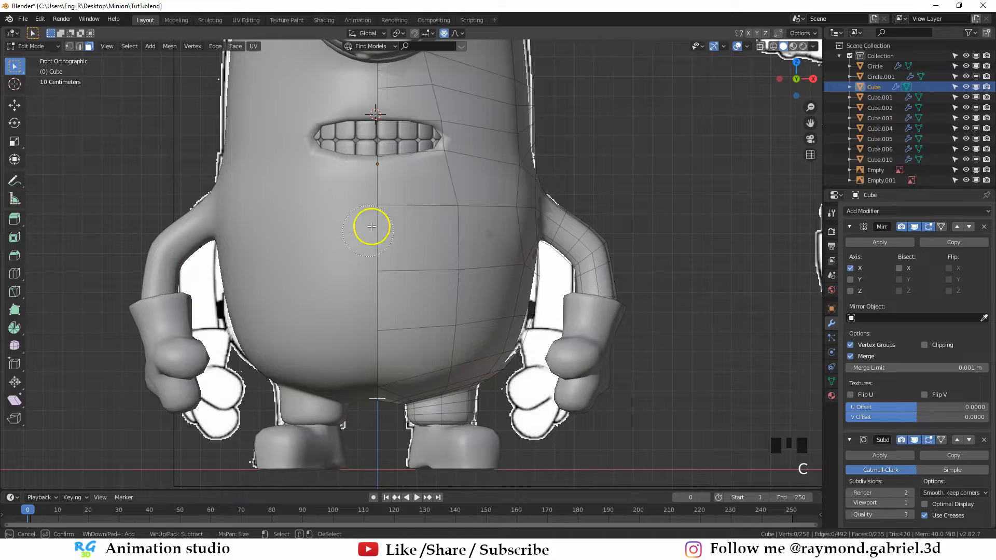
click(401, 263)
mouse_move(401, 274)
mouse_down()
mouse_move(445, 267)
mouse_move(444, 361)
mouse_move(404, 382)
mouse_move(433, 403)
mouse_move(472, 372)
mouse_move(399, 301)
mouse_up()
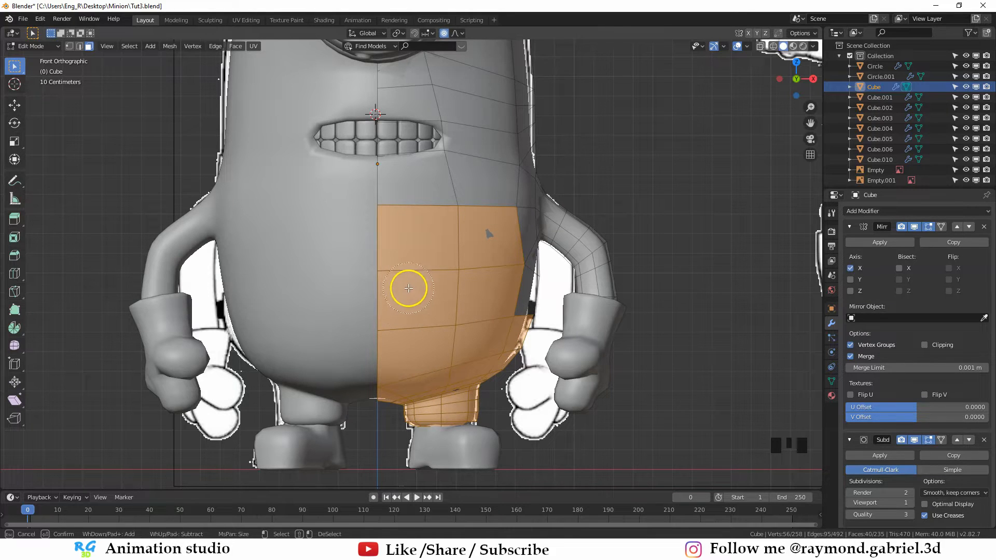
right_click(410, 288)
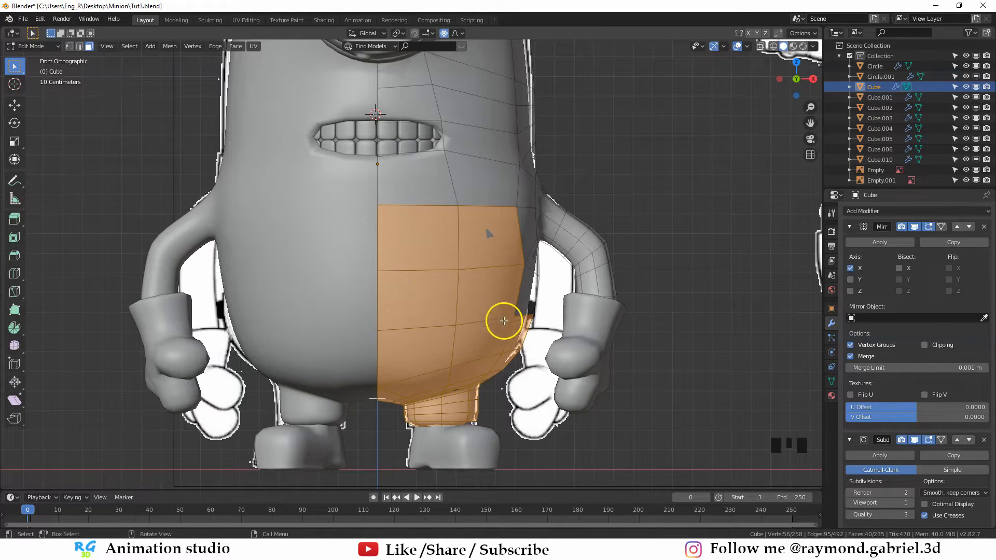
Add the side and back faces of the lower body to the selection with Circle Select
mouse_move(504, 320)
middle_down()
mouse_move(469, 329)
mouse_move(409, 301)
mouse_move(356, 291)
mouse_move(421, 297)
middle_up()
key(c)
mouse_move(480, 283)
mouse_down()
mouse_move(424, 301)
mouse_move(487, 341)
mouse_move(523, 285)
mouse_move(526, 203)
mouse_up()
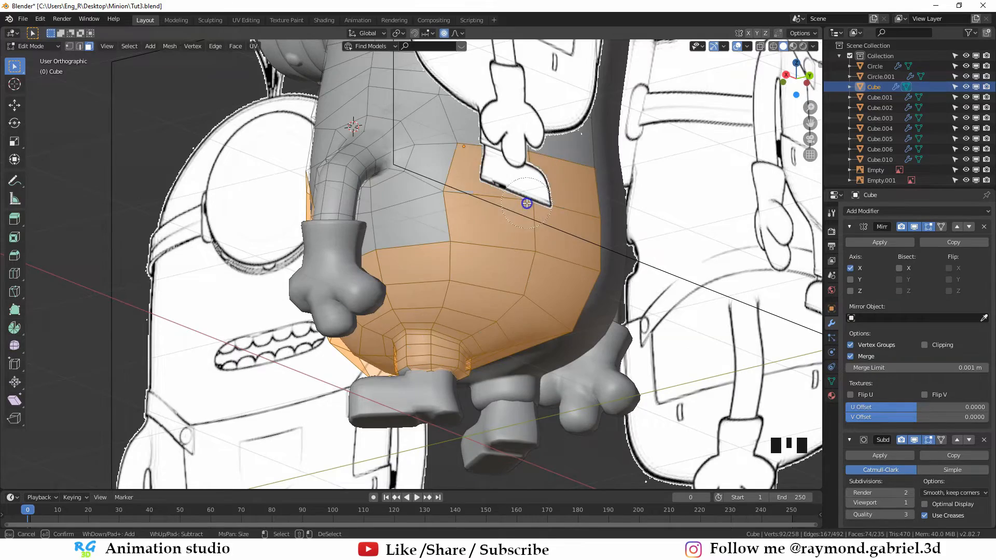
right_click(526, 203)
middle_drag(436, 311, 538, 307)
Switch to vertex selection and box-select the belly bottom and leg vertices in the wireframe front view
key(1)
scroll(538, 306, down, 2)
mouse_move(400, 263)
middle_down()
mouse_move(479, 278)
mouse_move(472, 322)
mouse_move(565, 311)
mouse_move(465, 283)
mouse_move(463, 256)
middle_up()
scroll(472, 322, up, 2)
key(z)
click(447, 288)
key(b)
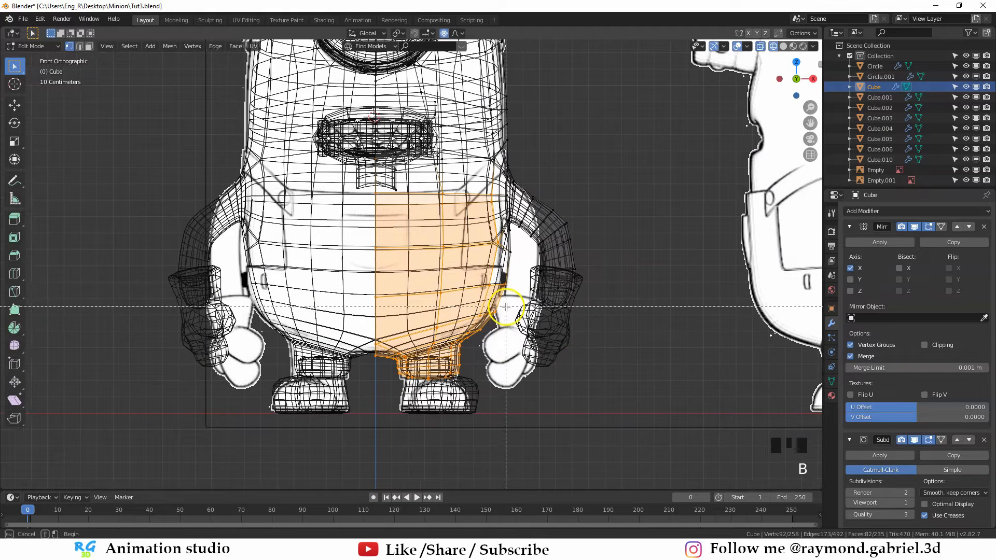
drag(506, 307, 343, 430)
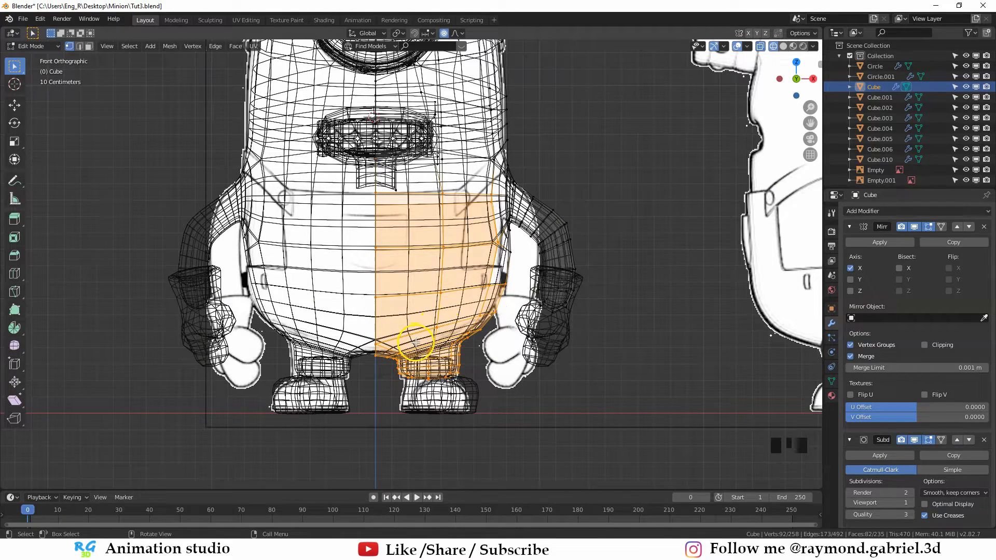
key(b)
drag(573, 295, 511, 323)
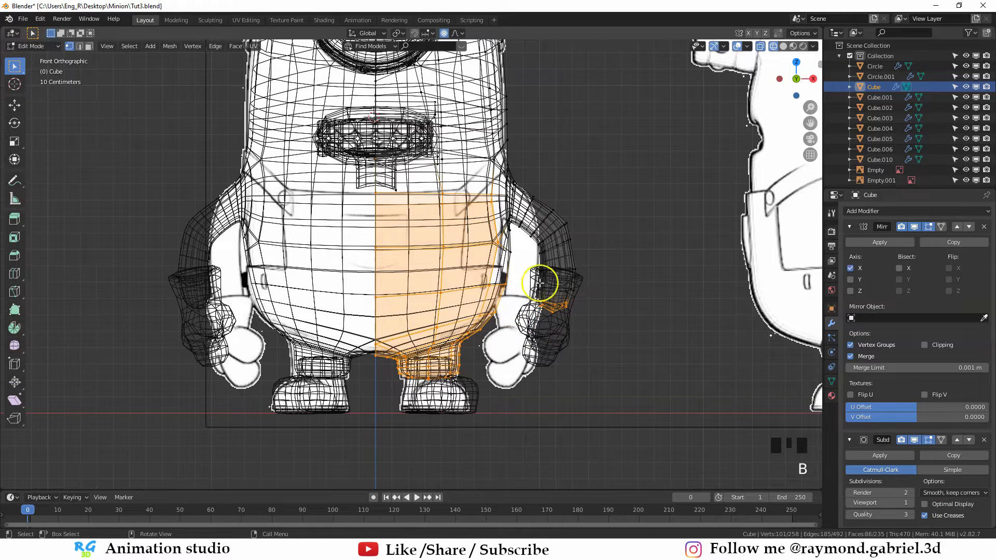
scroll(539, 282, up, 1)
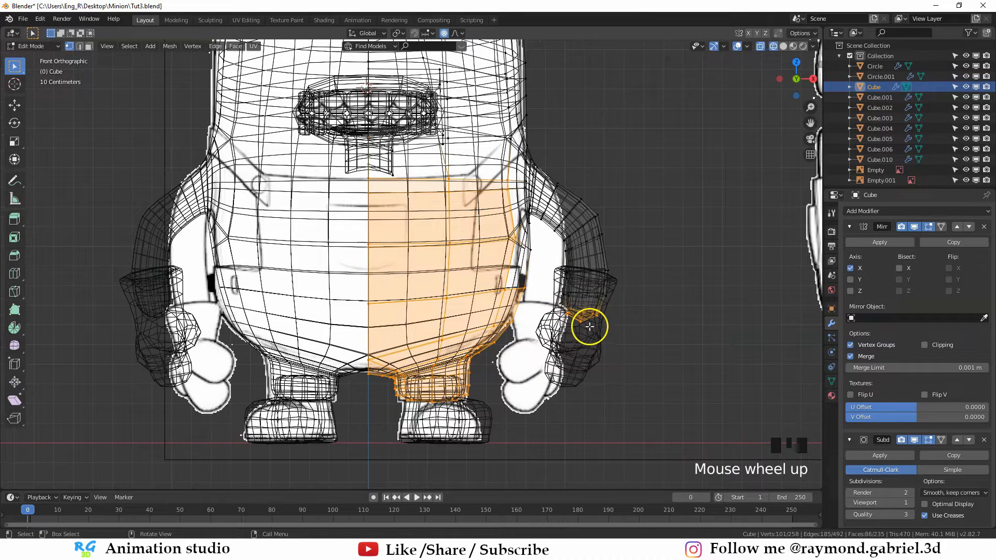
key(b)
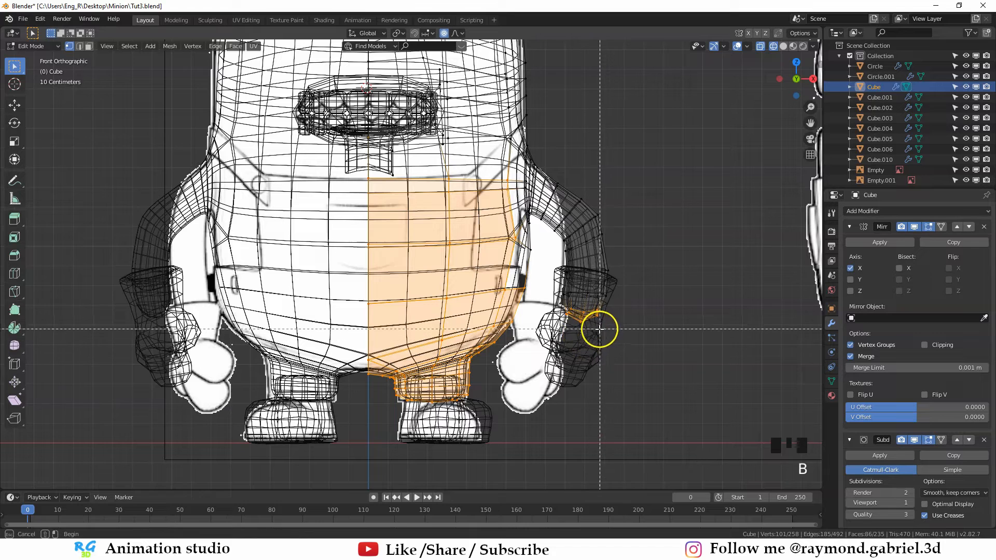
drag(632, 287, 541, 375)
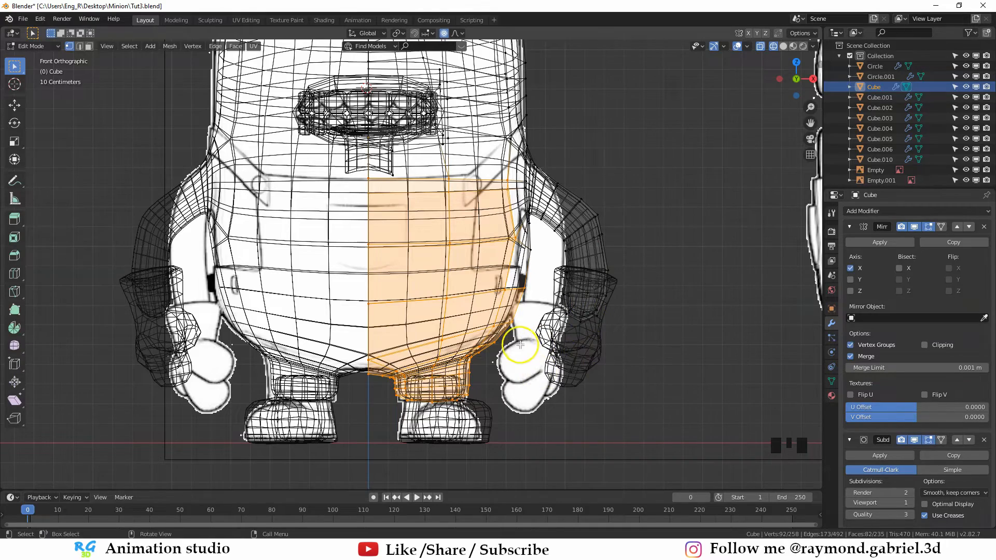
Duplicate the selected lower-body faces in place, separate the selection into its own object, and return to Object Mode
middle_drag(520, 333, 477, 351)
key(shift+z)
middle_drag(558, 349, 466, 329)
scroll(475, 330, down, 2)
key(shift+d)
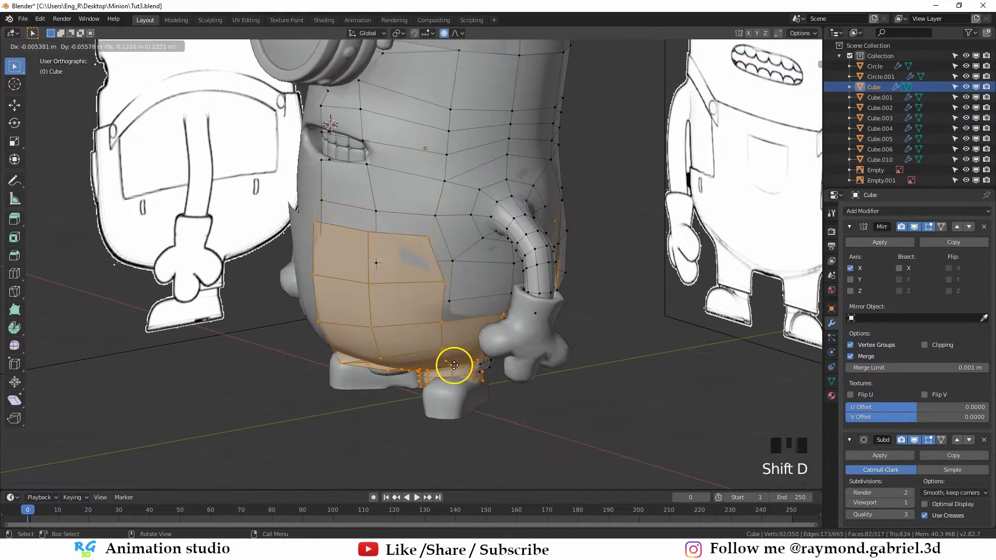
right_click(471, 350)
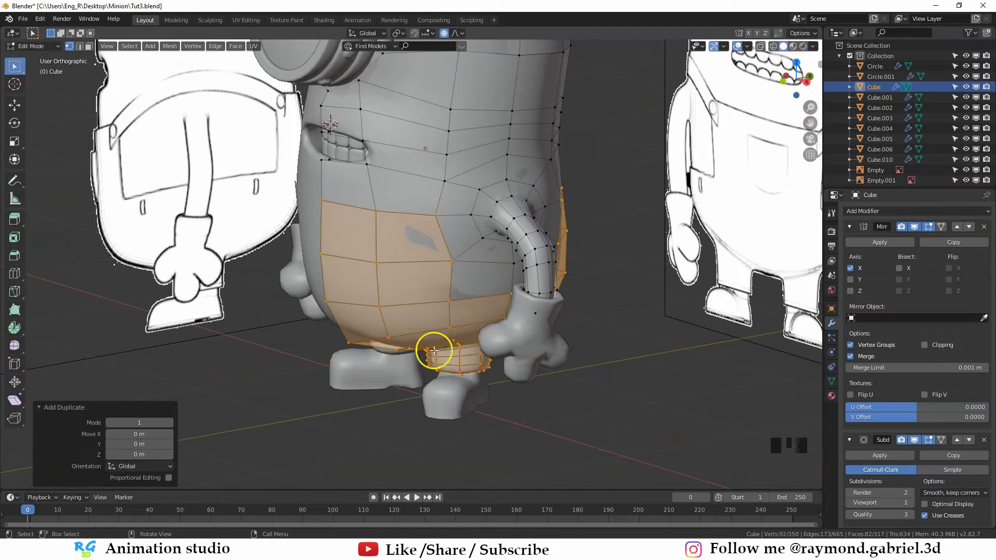
scroll(428, 341, up, 1)
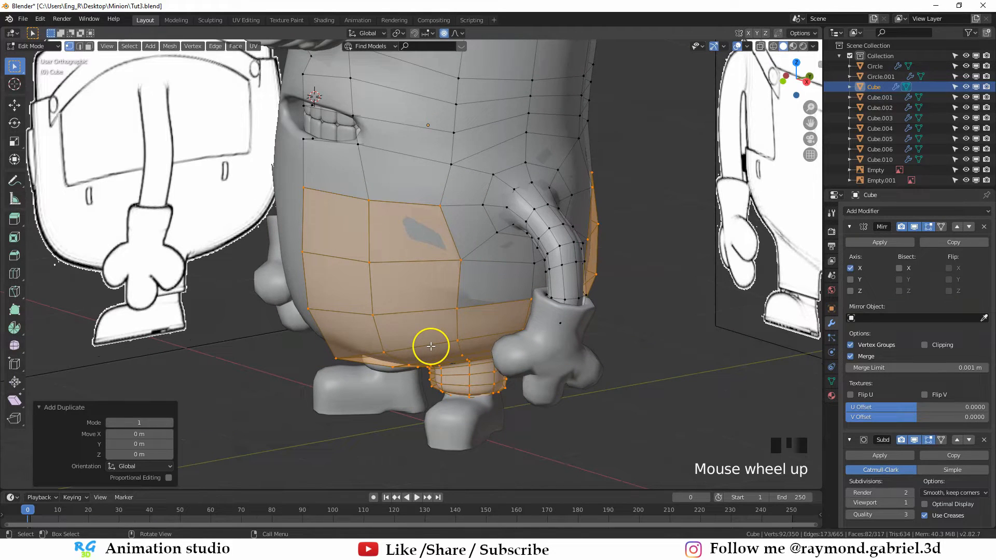
key(p)
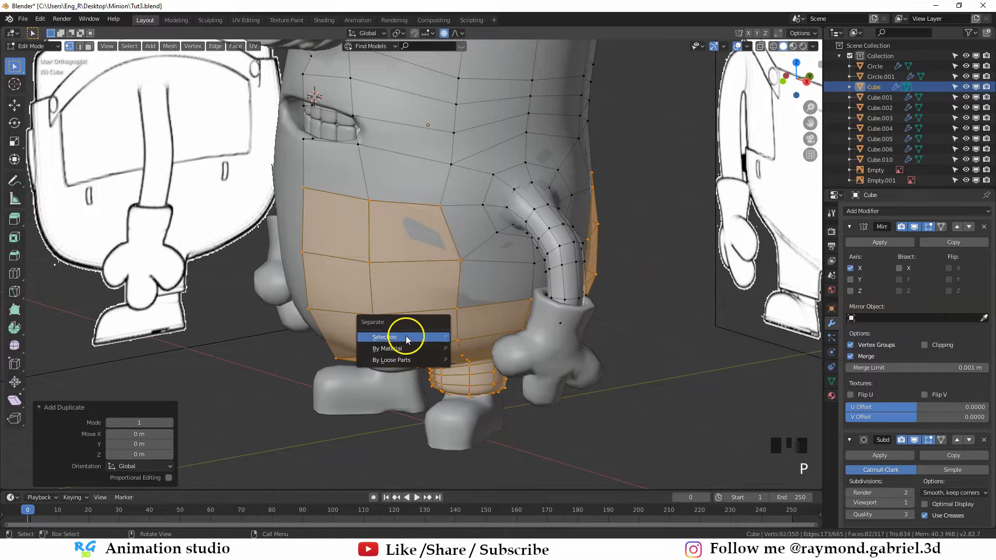
click(395, 340)
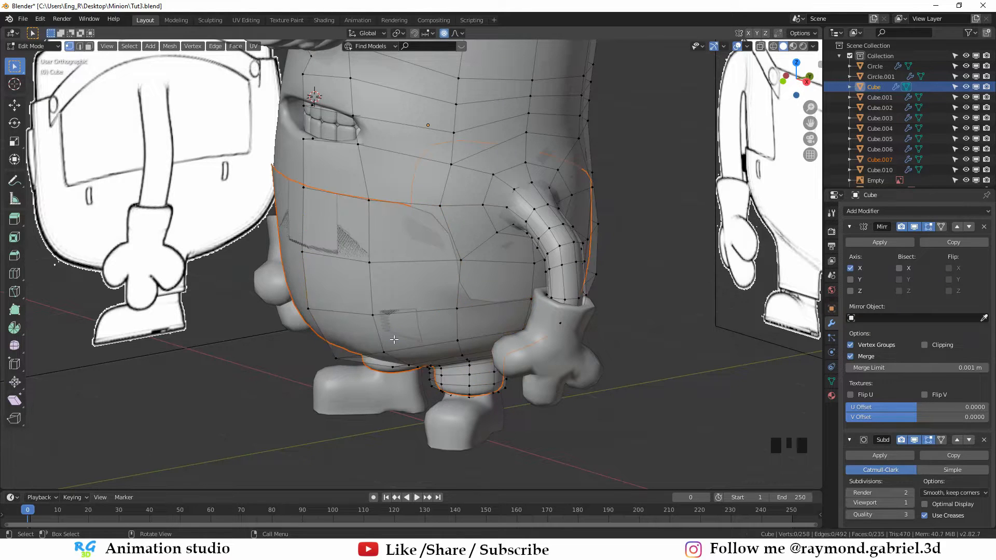
key(Tab)
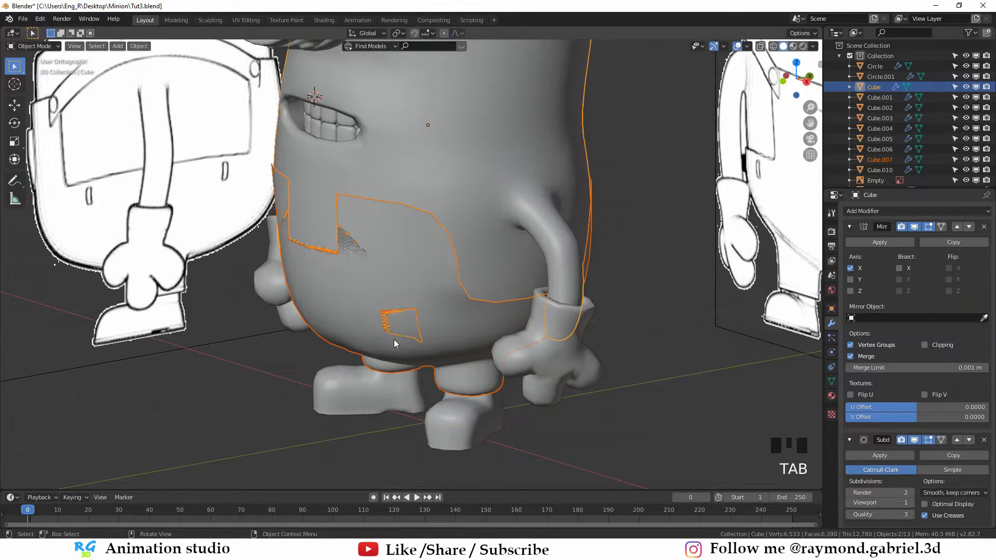
Scale the separated overalls object by about 1.014 so it sits just outside the body
click(401, 288)
scroll(426, 299, down, 2)
middle_drag(441, 301, 621, 392)
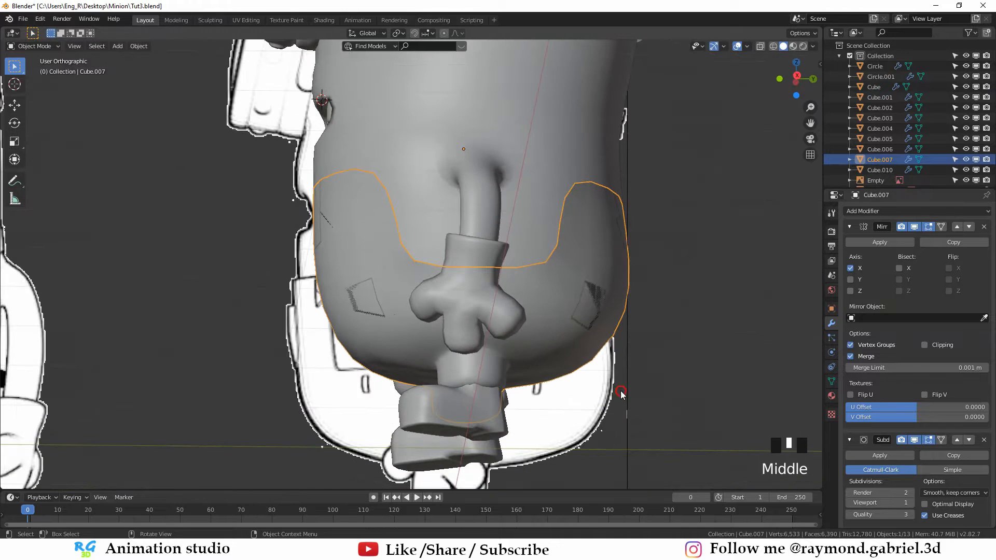
key(s)
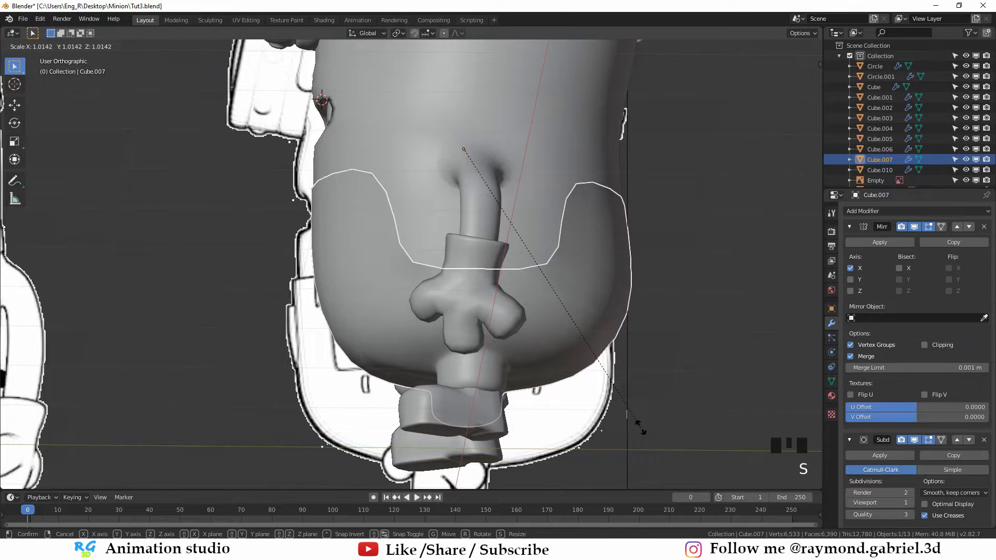
click(640, 427)
middle_drag(583, 341, 607, 277)
scroll(513, 341, up, 2)
middle_drag(511, 335, 524, 320)
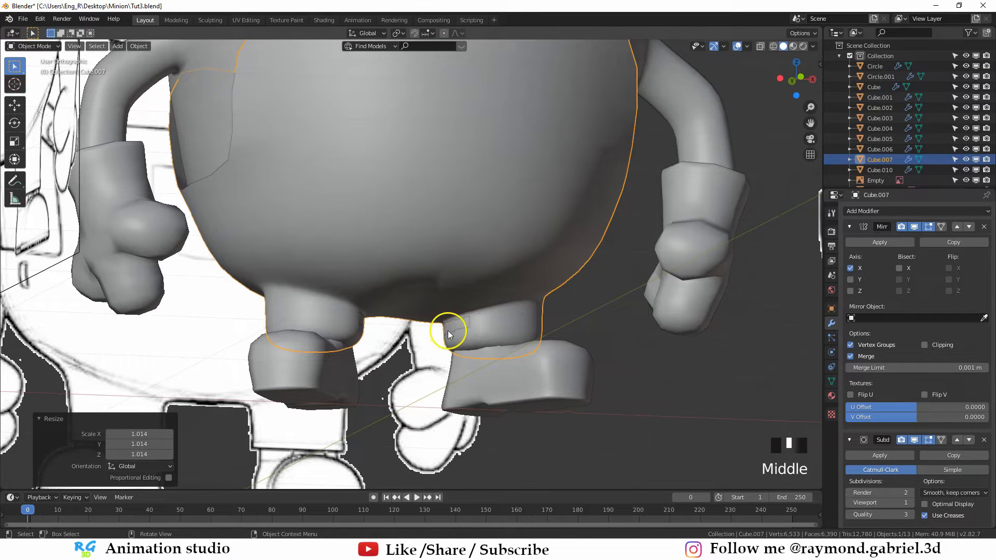
middle_drag(462, 335, 509, 329)
scroll(514, 315, down, 3)
Enter Edit Mode on the overalls object and select its entire mesh
key(Tab)
middle_drag(526, 362, 497, 378)
key(a)
key(g)
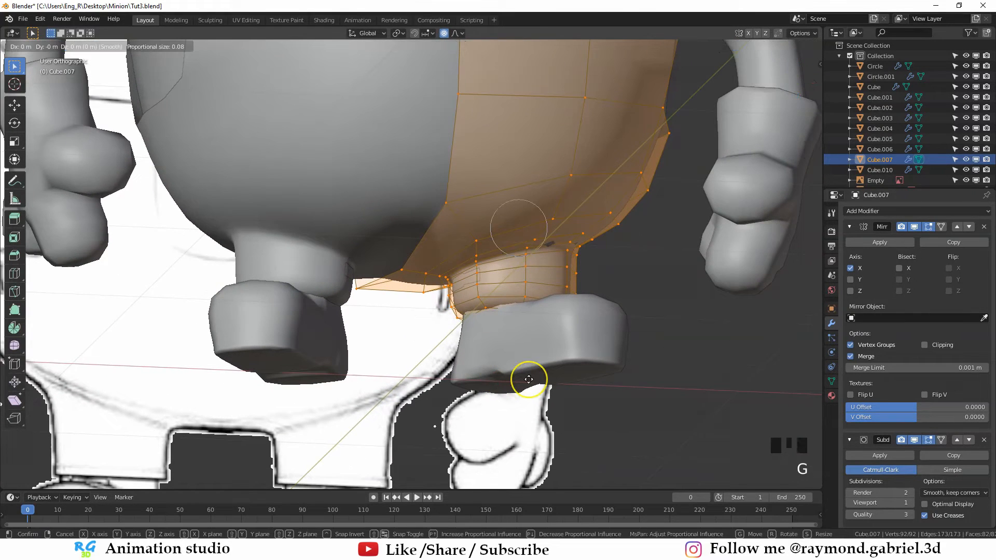
key(x)
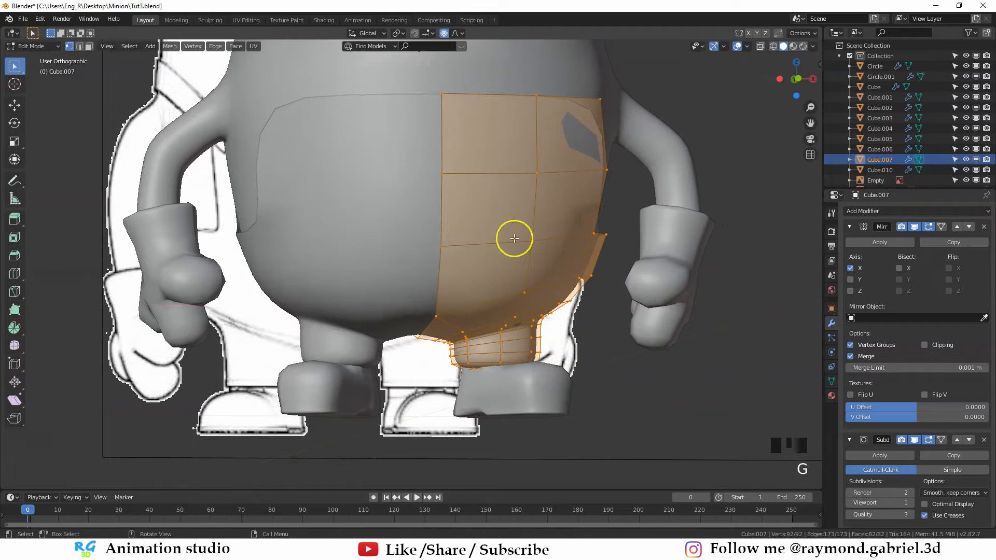
key(g)
key(x)
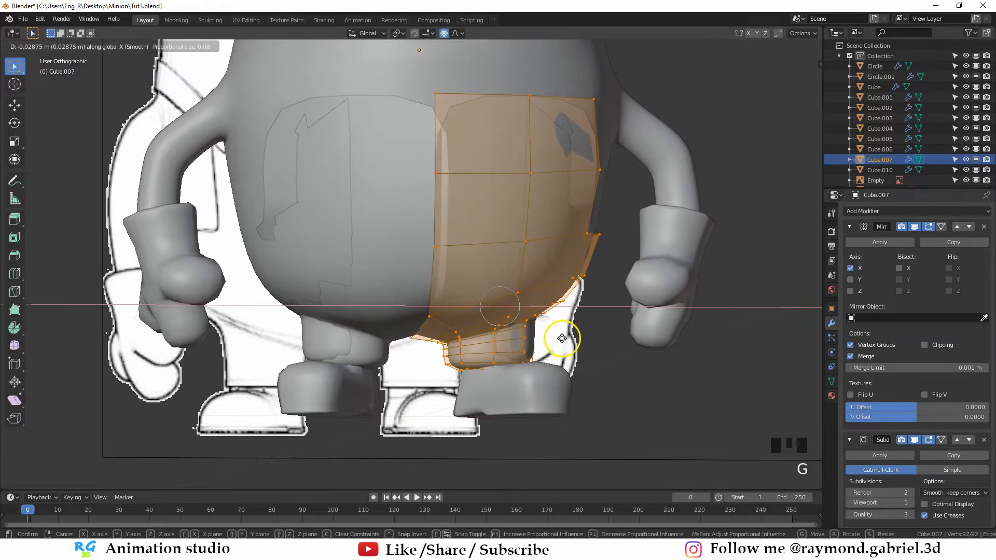
right_click(556, 343)
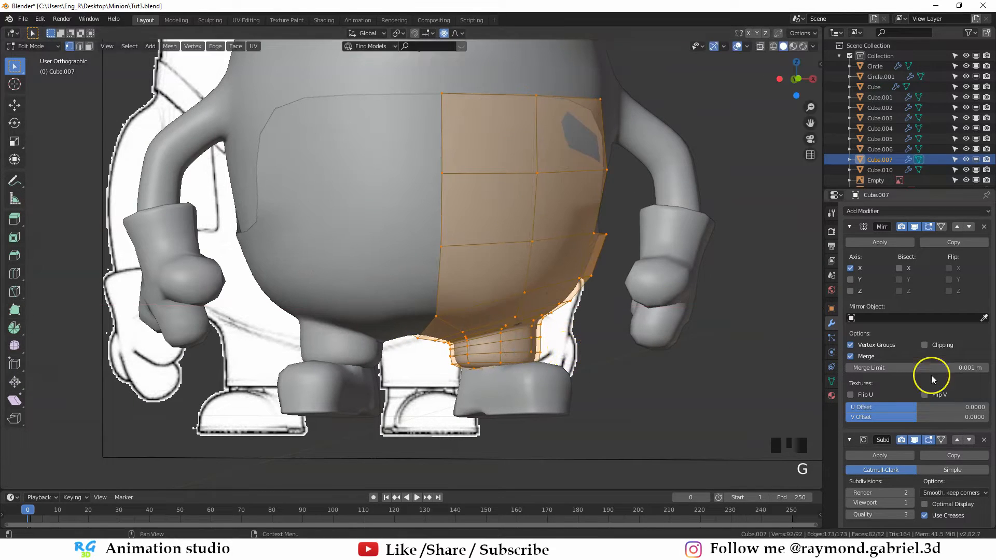
Enable Clipping in the overalls' Mirror modifier and try moving the mesh
click(925, 345)
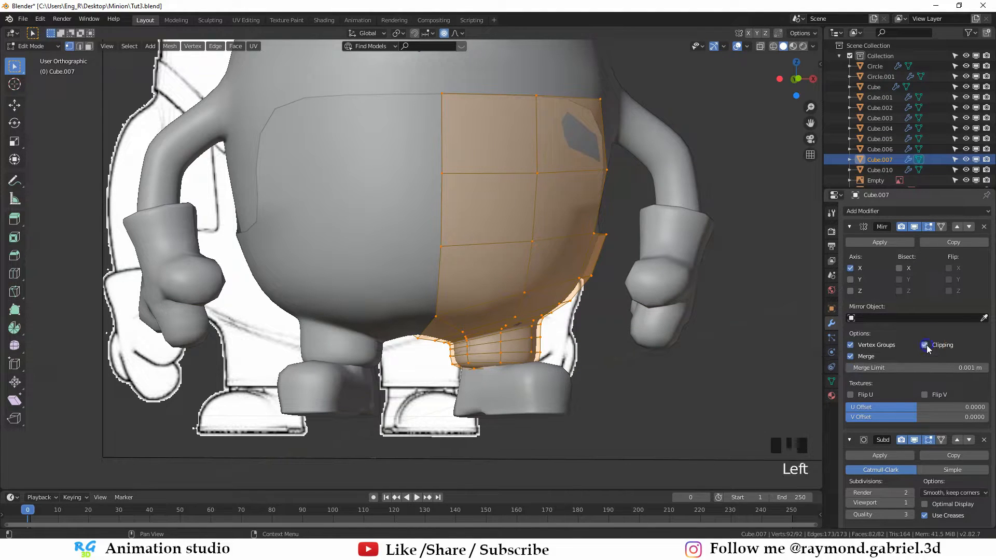
key(g)
right_click(650, 344)
Move the overalls mesh about -0.0045 m along X, return to Object Mode, and deselect it
middle_drag(425, 97, 405, 400)
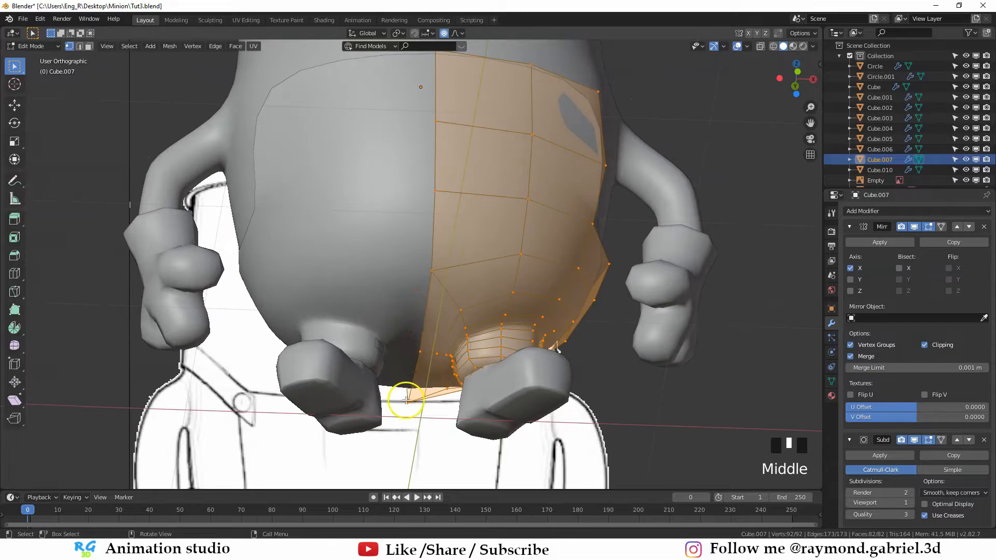
middle_drag(432, 133, 456, 212)
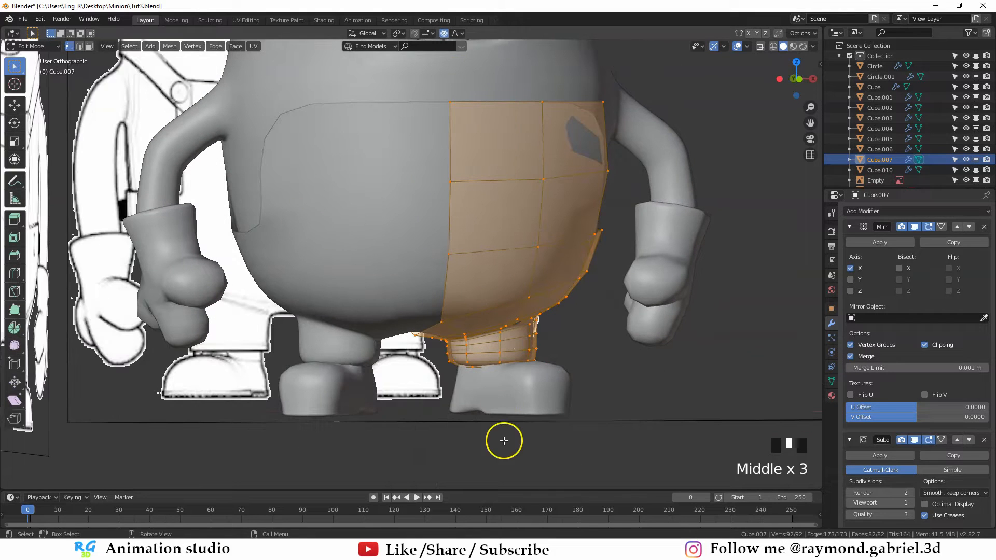
middle_drag(503, 440, 525, 425)
key(g)
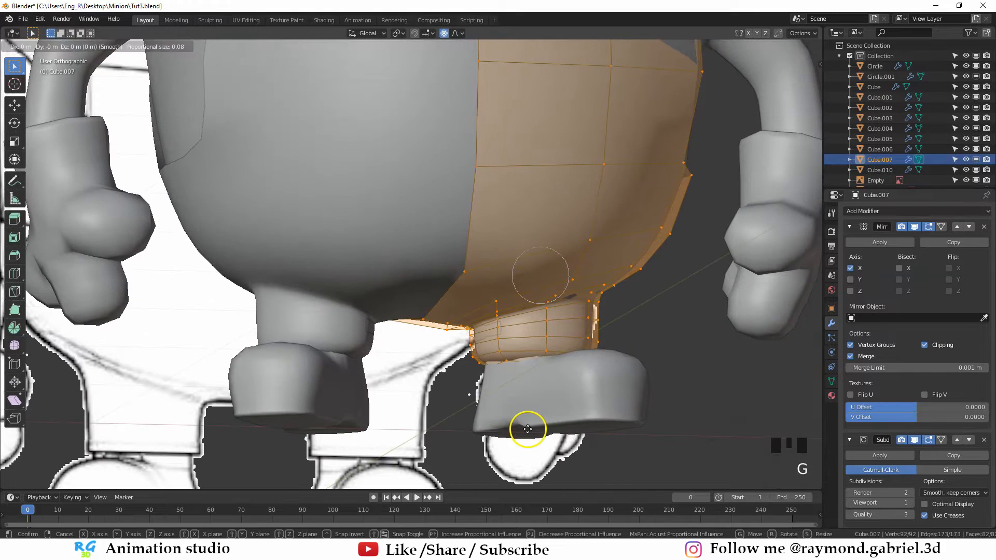
key(x)
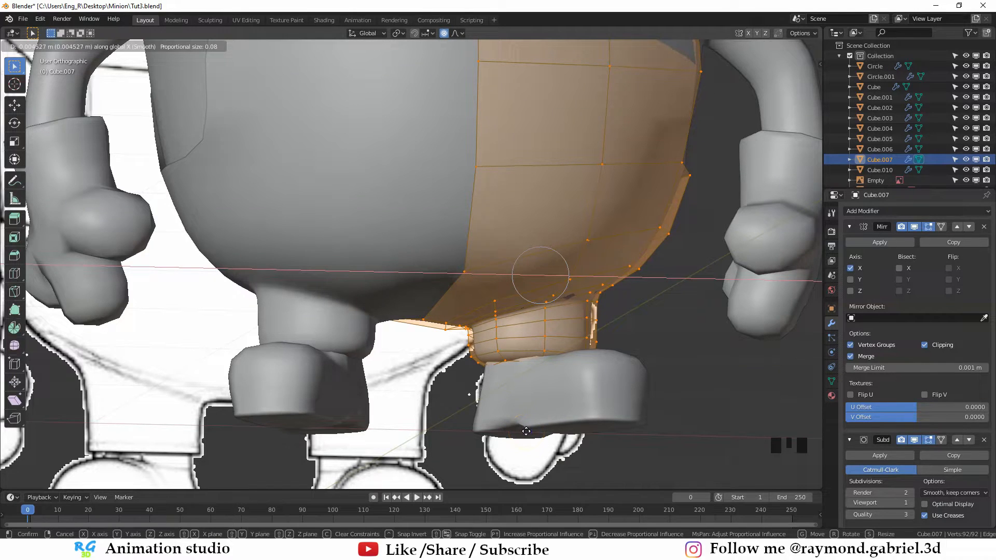
click(488, 359)
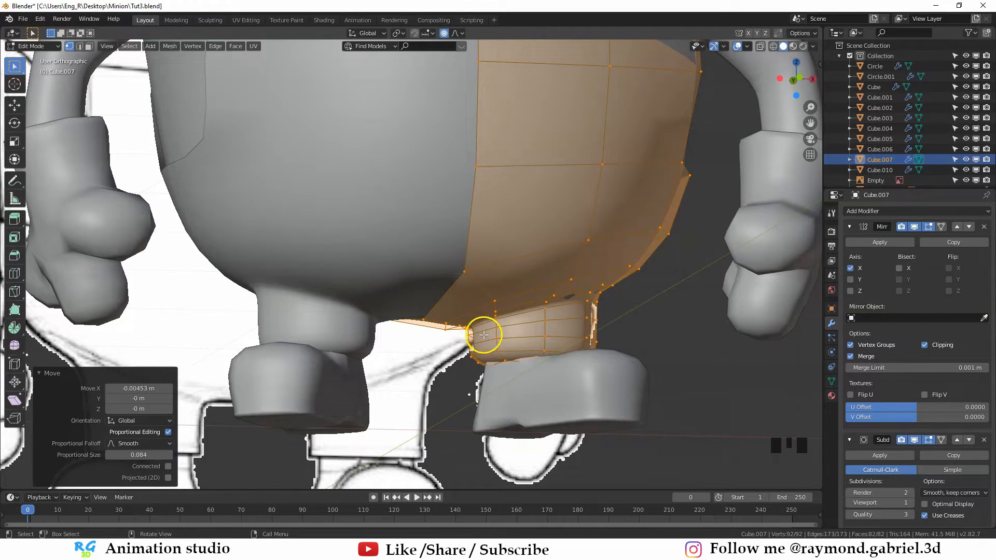
middle_drag(483, 335, 567, 323)
scroll(555, 310, down, 3)
key(Tab)
click(132, 477)
Enter Edit Mode on the overalls object and switch the side view to wireframe shading
middle_drag(394, 270, 375, 250)
click(335, 285)
scroll(344, 299, up, 2)
key(Tab)
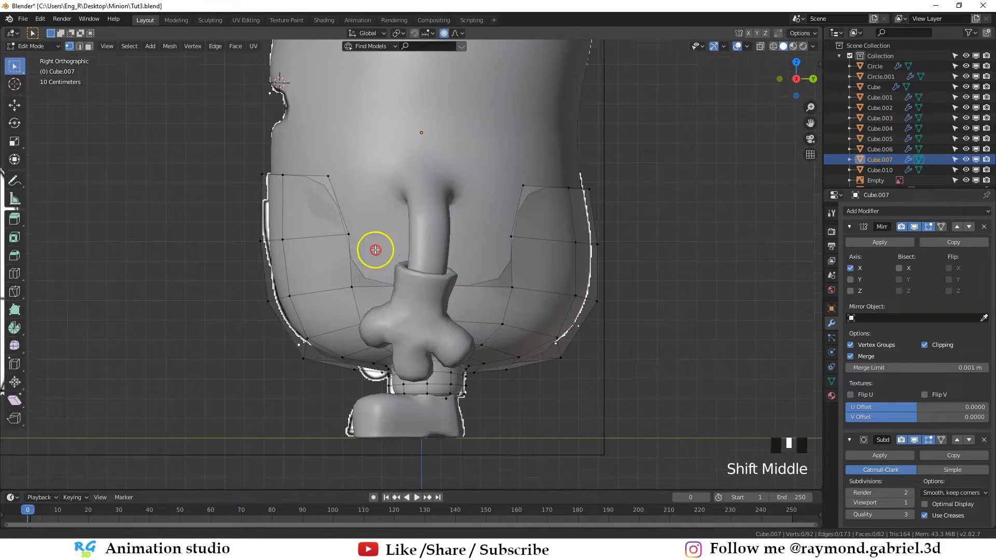
key(z)
click(344, 263)
scroll(389, 285, up, 2)
scroll(293, 156, down, 2)
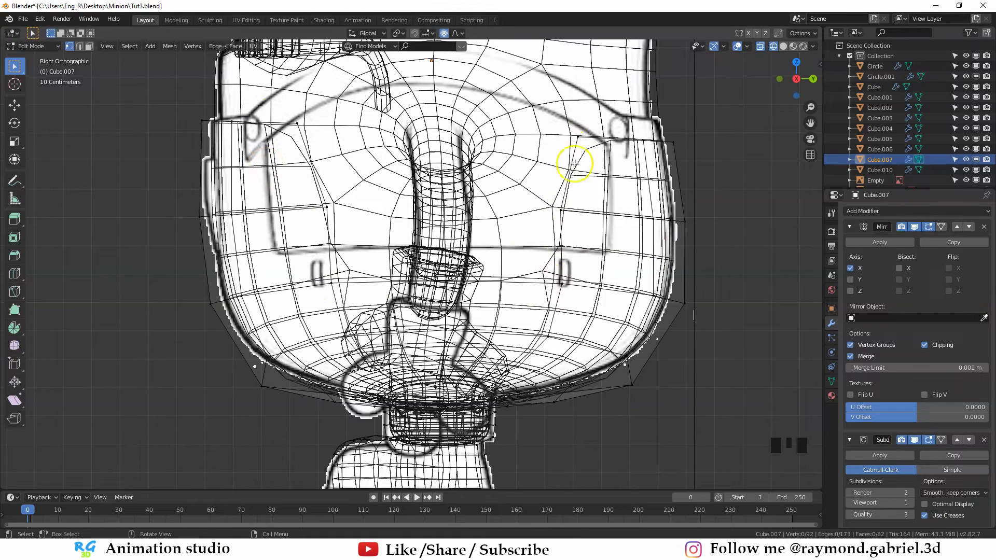
Move the back panel's upper, middle and lower side-edge vertices onto the overalls outline in the side reference drawing
click(575, 137)
key(g)
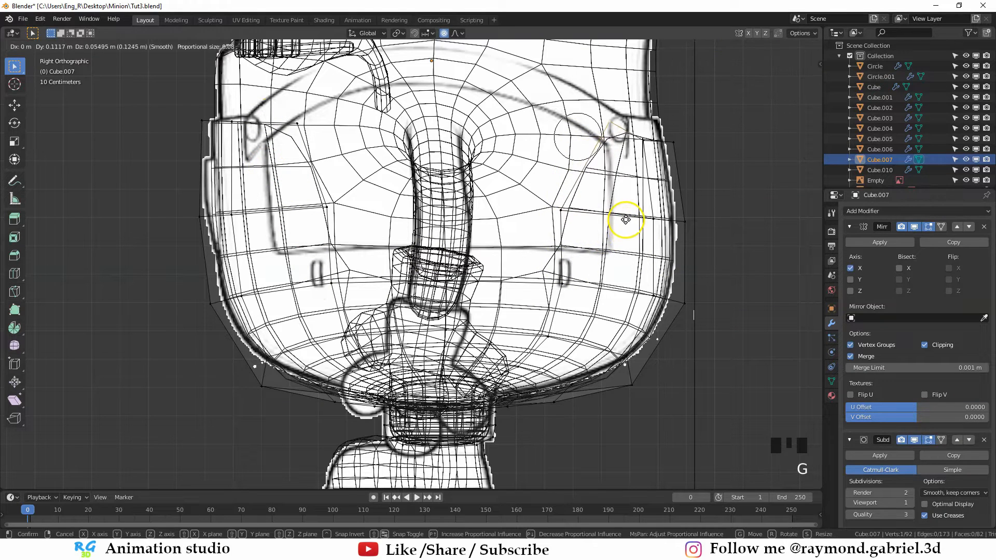
click(626, 220)
key(g)
click(641, 151)
key(g)
click(558, 268)
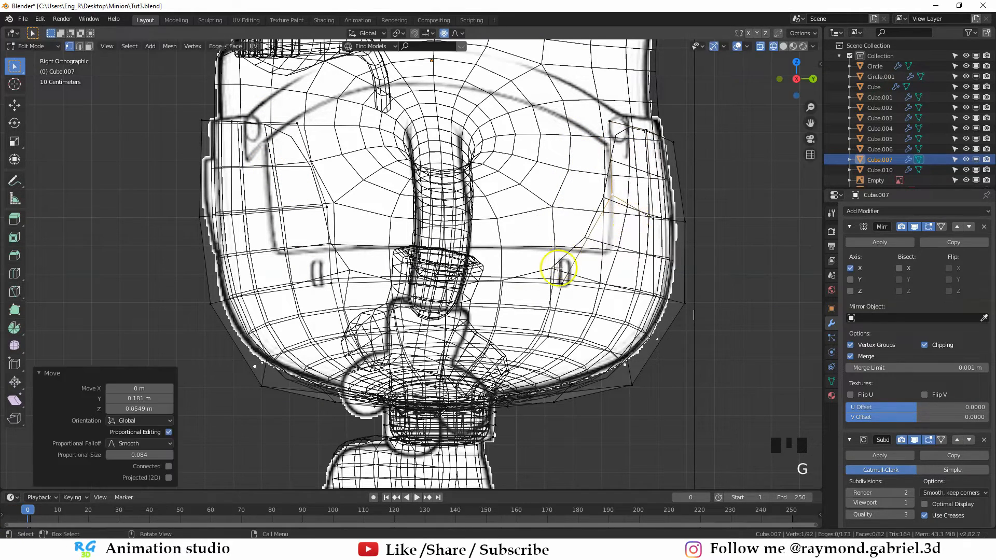
click(561, 280)
key(g)
click(607, 248)
Move the front bib's side-edge vertices onto the bib outline in the side reference drawing
click(333, 285)
key(g)
click(284, 245)
click(336, 204)
key(g)
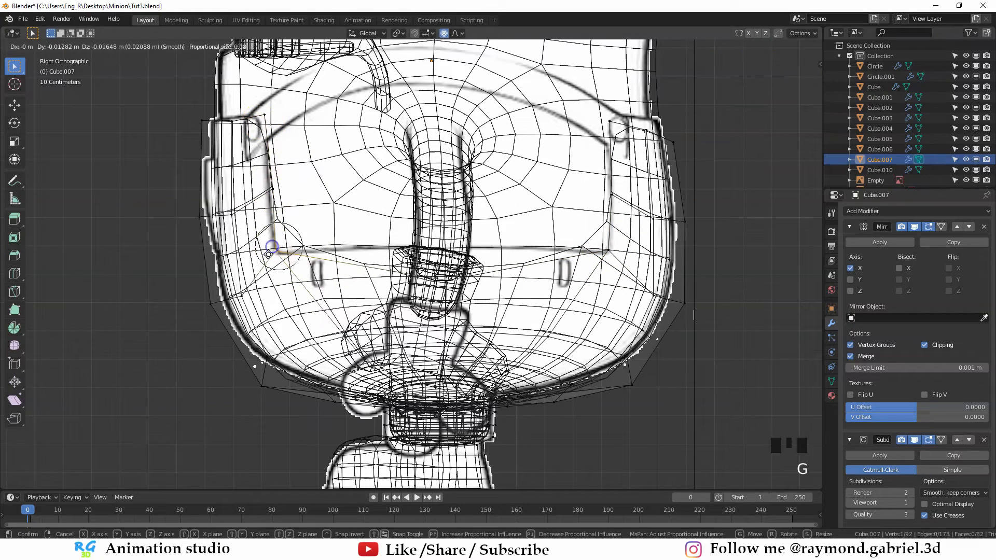
click(271, 247)
Edge-slide the back panel's middle edge row up near its top edge, factor about 0.775, and return to solid shading
alt+click(631, 229)
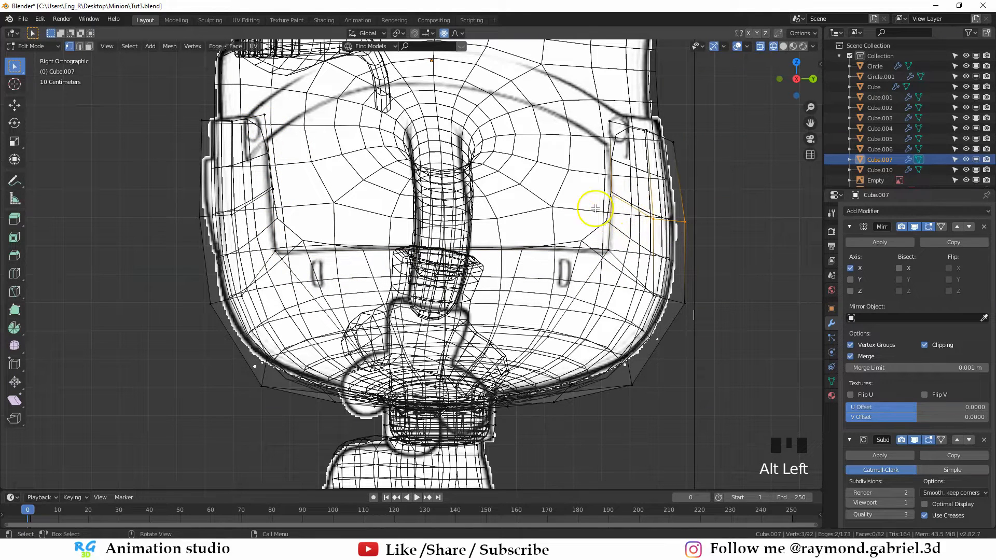
key(g)
key(g)
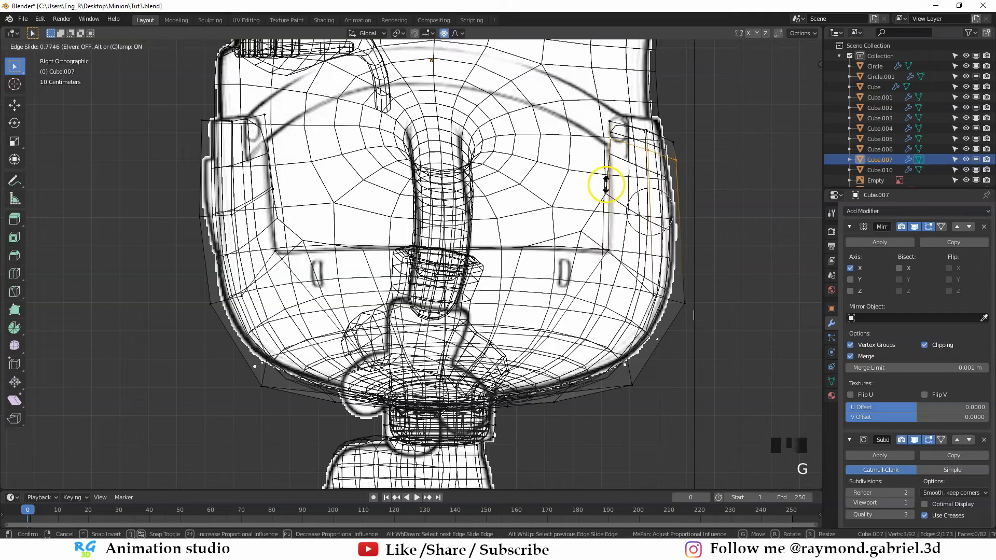
click(617, 185)
key(z)
click(700, 189)
Add one loop cut across the back panel and slide it down near the lower corner, factor about 0.841
middle_drag(707, 131, 606, 178)
key(ctrl+r)
click(609, 192)
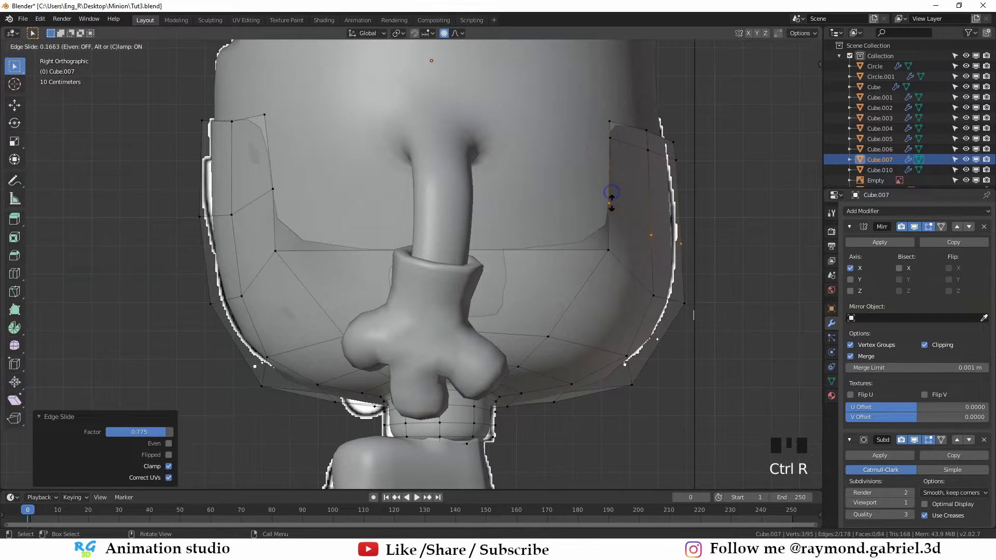
click(617, 239)
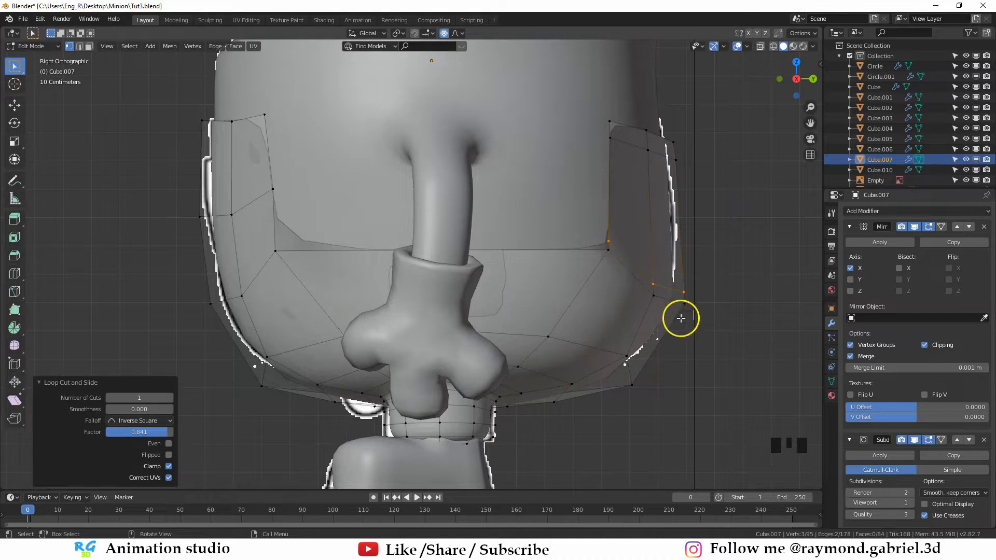
Edge-slide the front bib's middle edge row up near its top edge, factor about -0.842
alt+click(252, 229)
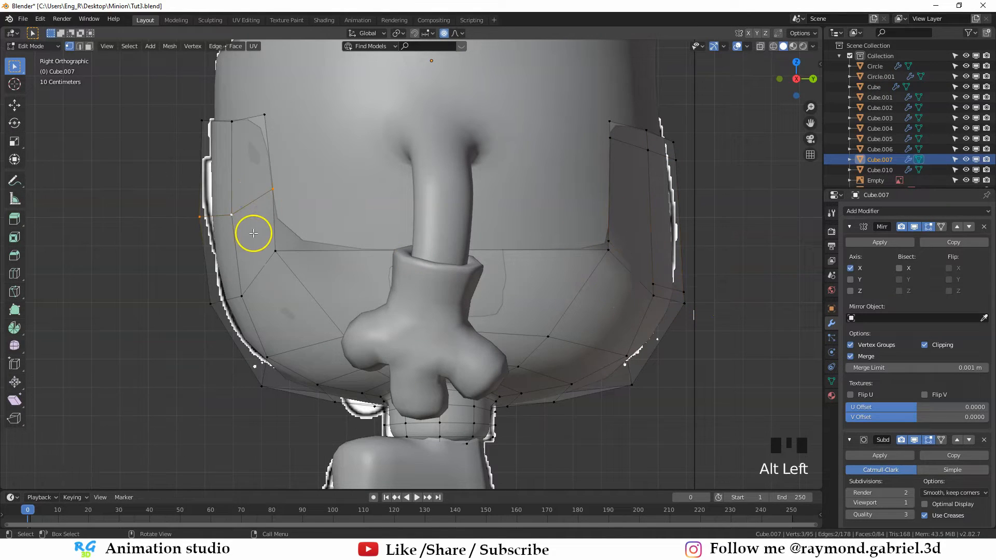
key(g)
key(g)
click(244, 163)
Add one loop cut across the front bib, slid down close to the bib's lower corner, and check the result in Object Mode
key(ctrl+r)
click(247, 200)
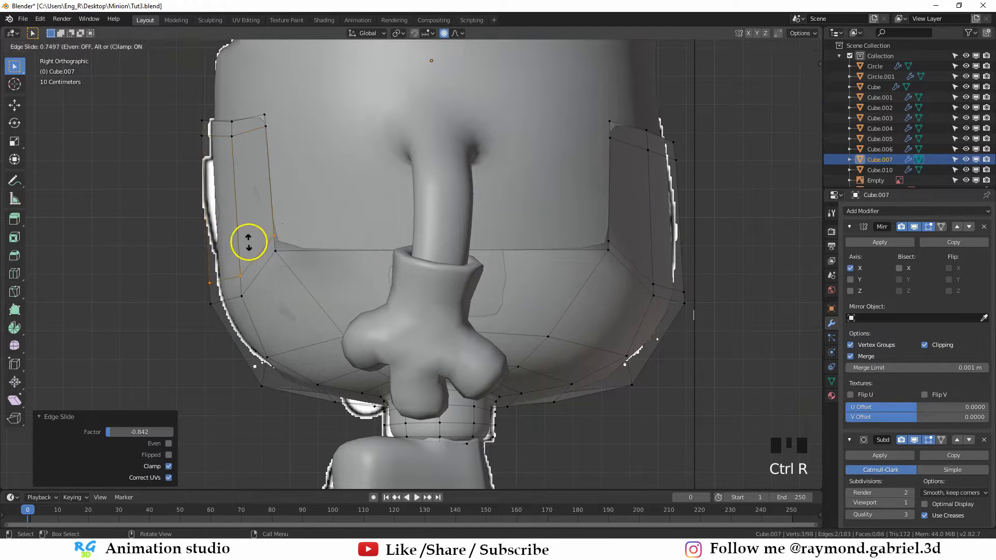
click(250, 243)
key(Tab)
key(Tab)
Move the overalls' side vertex under the arm about 0.0222 m along X with a proportional size of about 0.826
middle_drag(325, 263, 438, 263)
scroll(551, 271, up, 3)
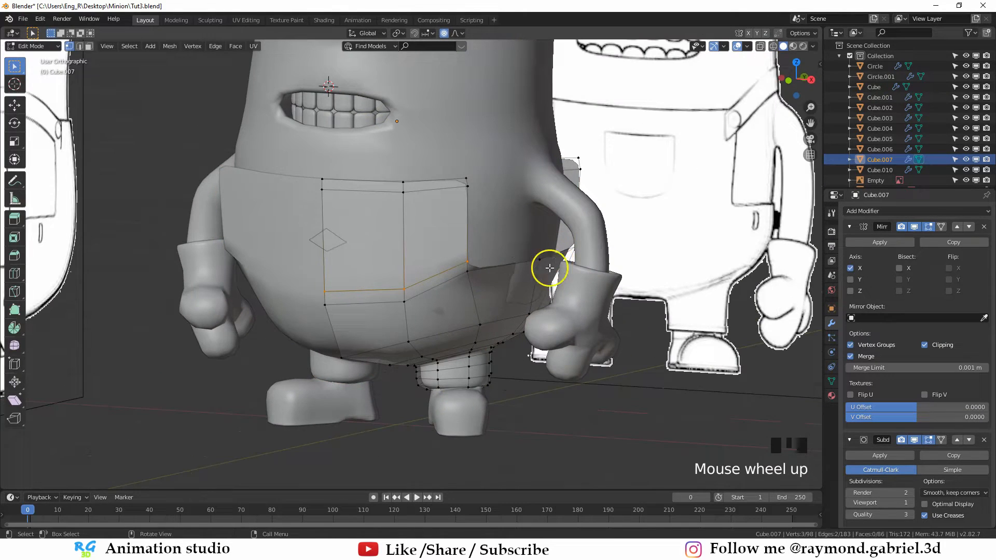
click(561, 265)
mouse_move(553, 285)
shift+middle_down()
mouse_move(487, 262)
mouse_move(538, 291)
shift+middle_up()
key(g)
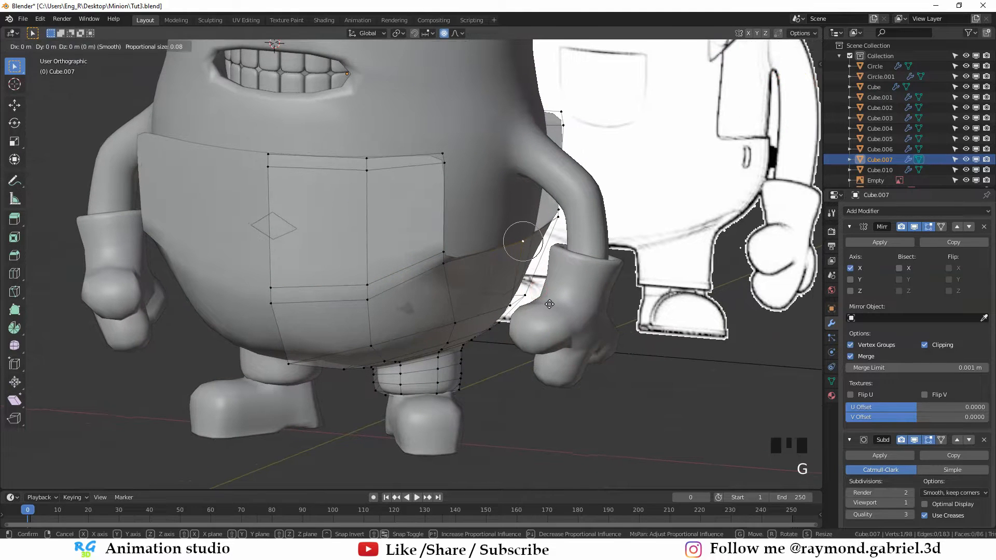
key(y)
key(x)
scroll(553, 309, down, 6)
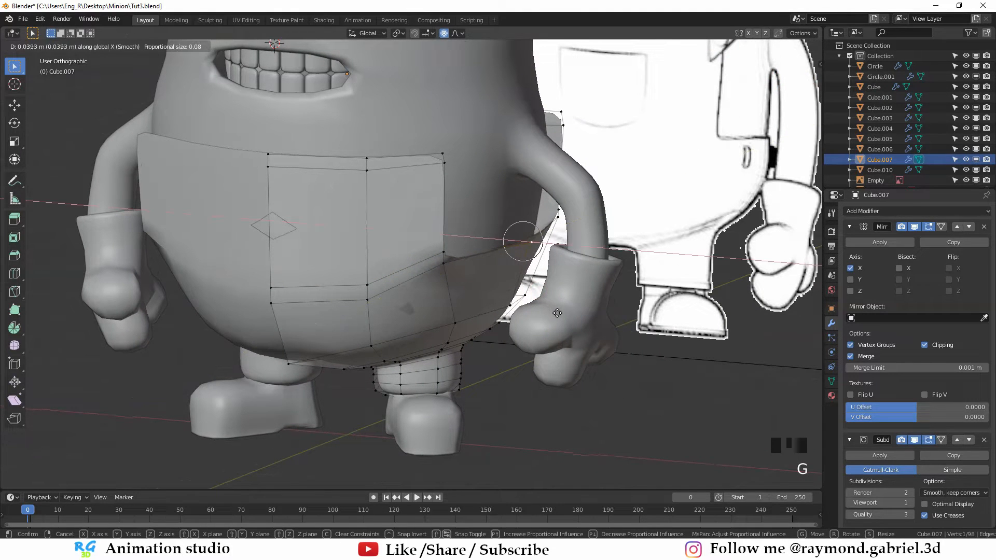
scroll(556, 317, down, 18)
scroll(550, 320, up, 2)
scroll(544, 321, down, 3)
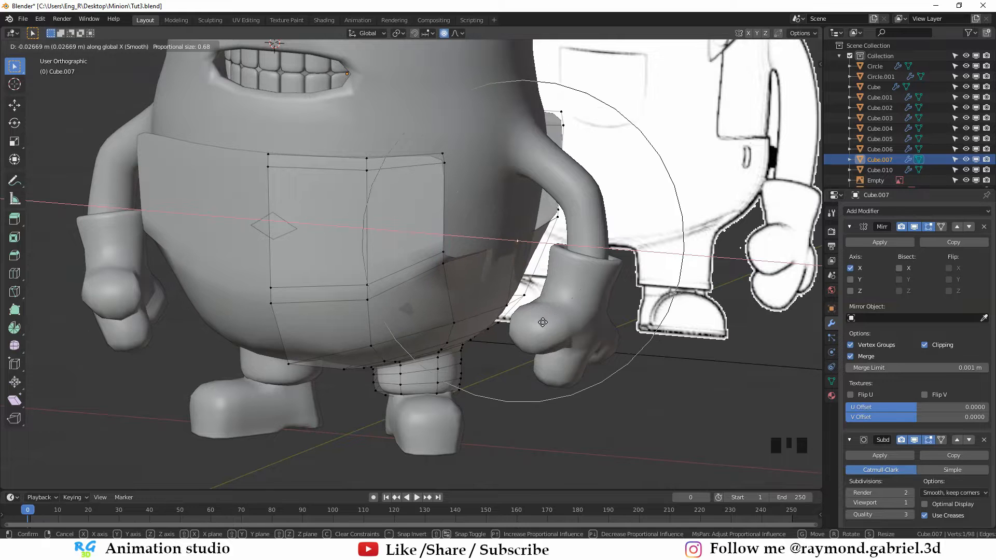
click(548, 325)
key(g)
middle_drag(547, 325, 281, 332)
right_click(523, 358)
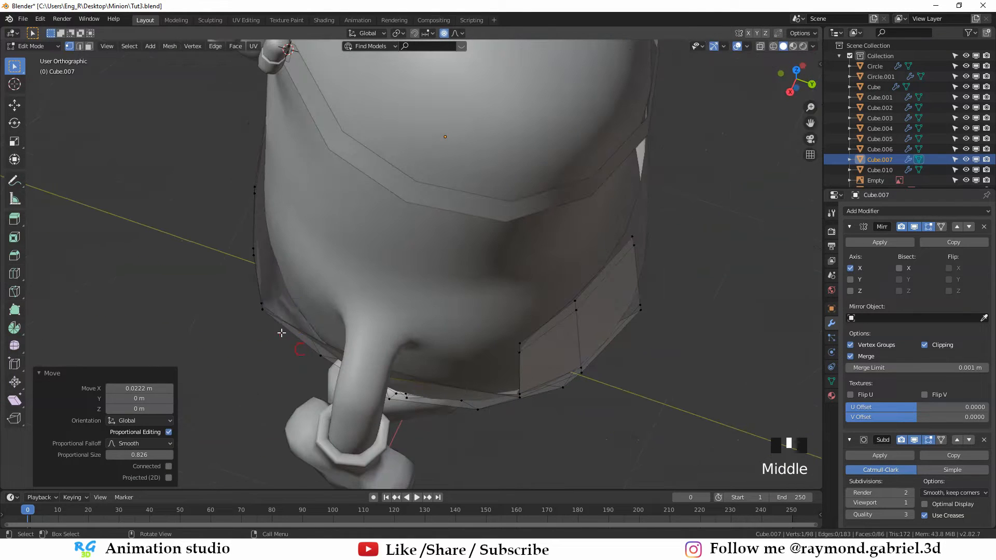
middle_drag(408, 415, 497, 383)
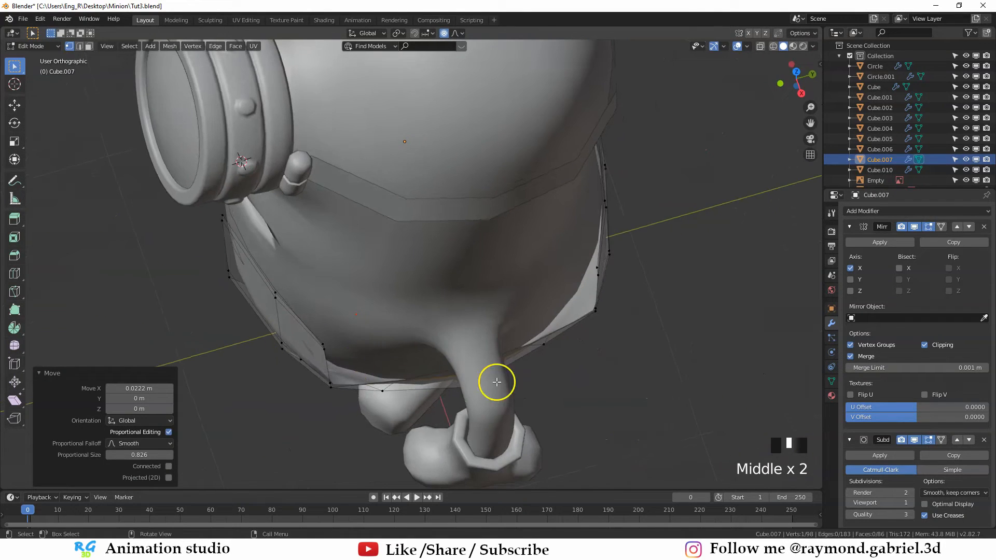
middle_drag(410, 389, 306, 342)
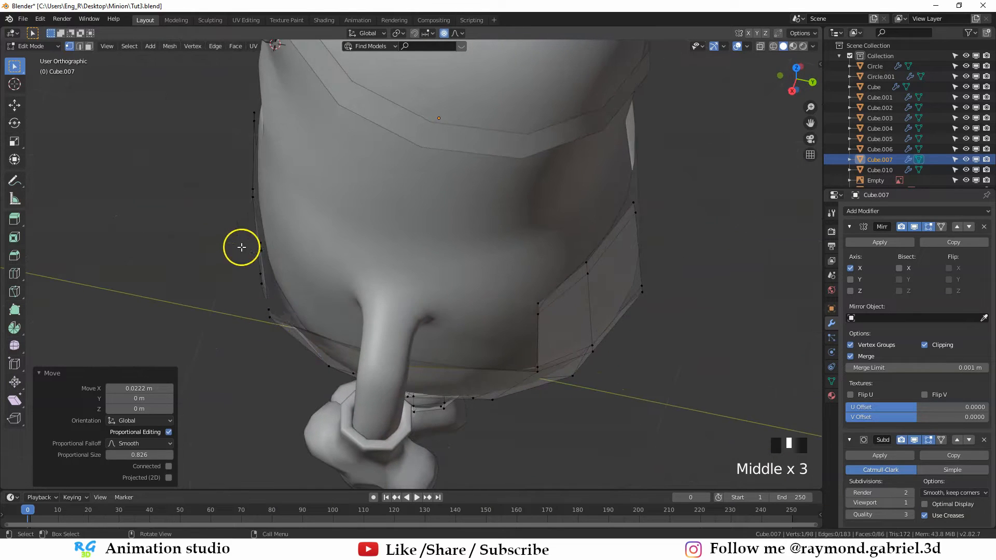
middle_drag(242, 247, 258, 297)
middle_drag(511, 377, 284, 256)
Move the vertices down the front bib's side edge about -0.0516 m in X and 0.0714 m in Y, proportional size 0.350
click(285, 257)
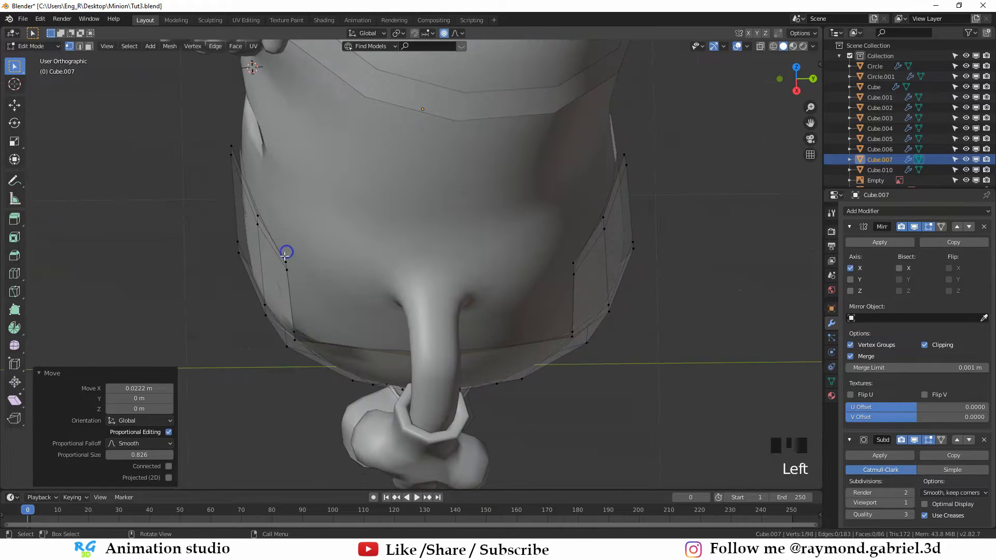
click(287, 265)
click(286, 264)
middle_drag(292, 342, 363, 276)
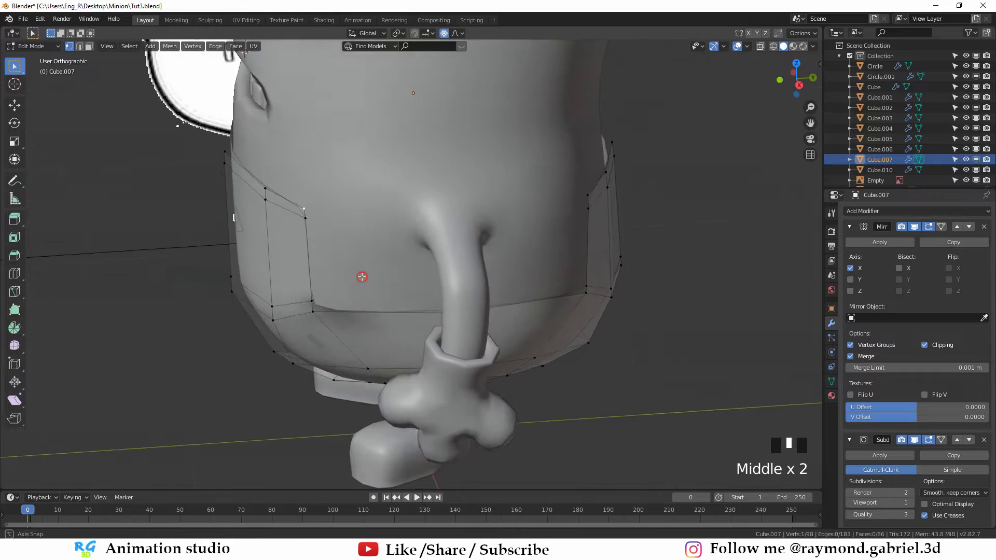
ctrl+click(311, 310)
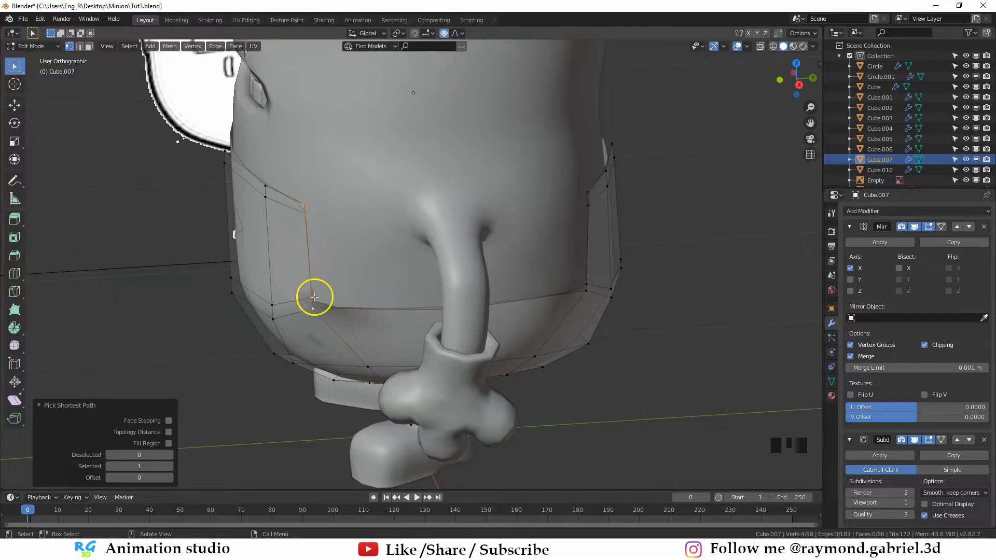
middle_drag(349, 275, 350, 323)
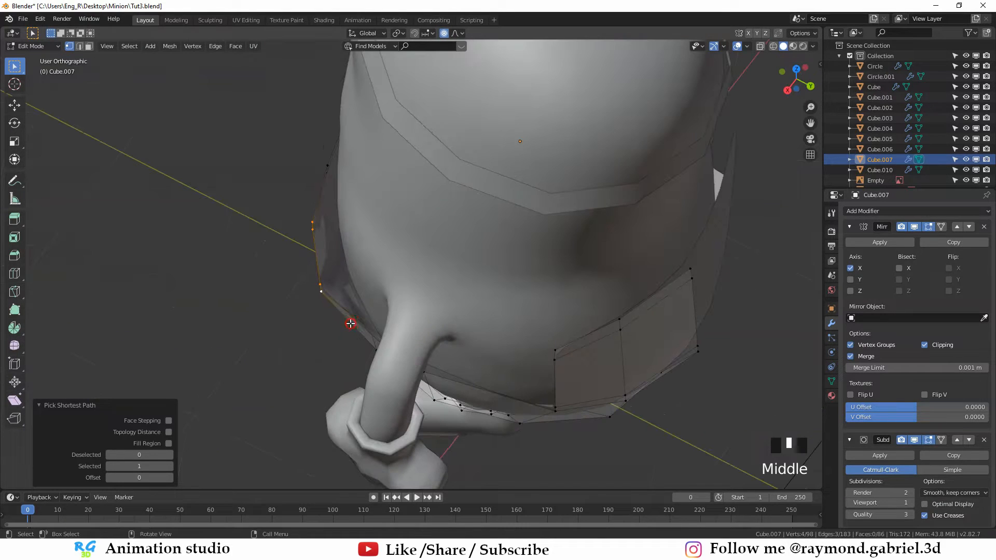
key(g)
right_click(356, 354)
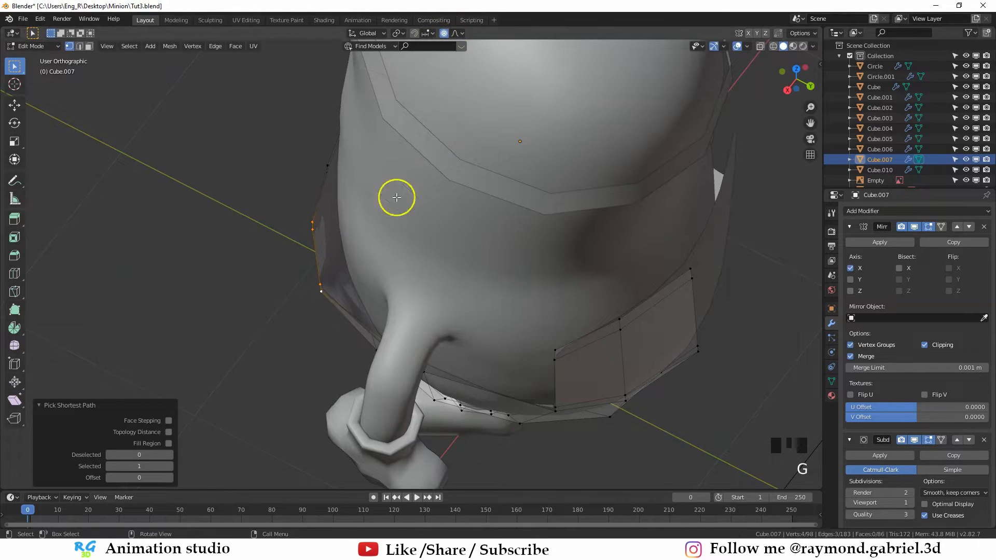
key(g)
scroll(358, 342, up, 5)
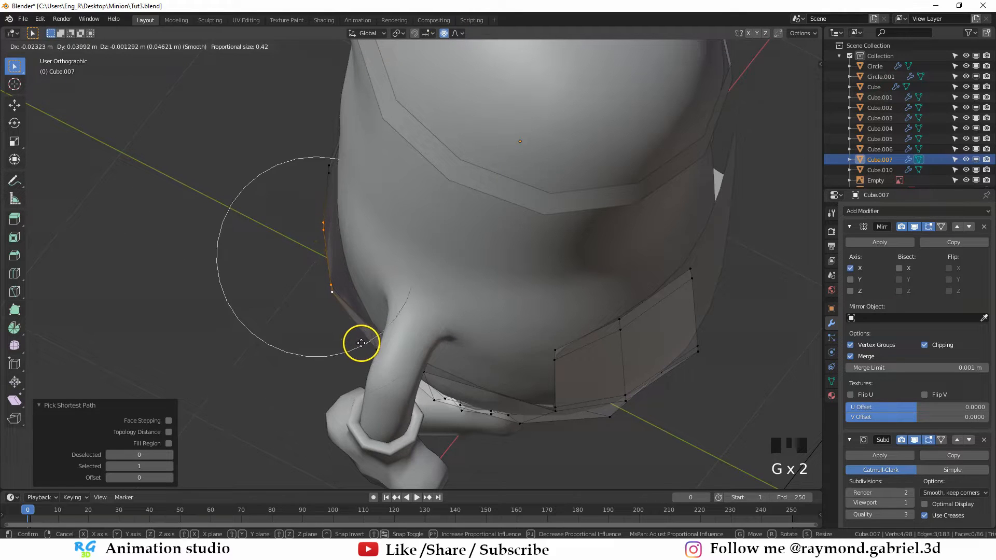
scroll(362, 342, up, 2)
click(369, 341)
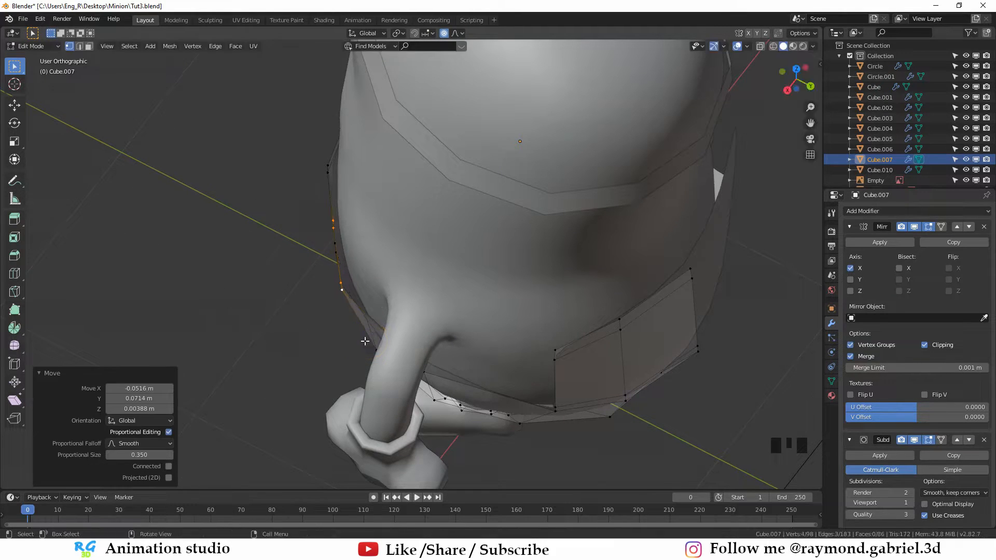
key(r)
right_click(373, 331)
Select the vertices down the back panel's side edge and move them to follow the body
middle_drag(363, 331, 467, 280)
click(640, 164)
ctrl+click(645, 280)
key(g)
middle_drag(608, 242, 674, 275)
click(644, 297)
Move the overalls' side vertex under the arm so the mesh sits just outside the body
scroll(549, 302, up, 1)
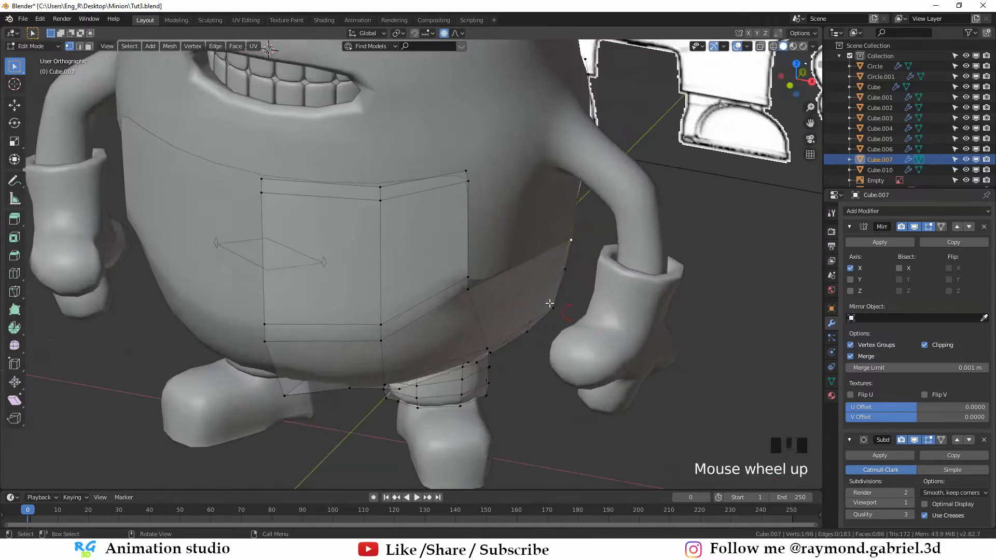
click(568, 256)
key(g)
middle_drag(550, 302, 388, 247)
click(556, 300)
Check the overalls in Object Mode and save the file
scroll(555, 301, down, 4)
key(Tab)
key(Tab)
key(Tab)
key(ctrl+s)
Return to Edit Mode and move the two vertices at the bottom of the front bib's inner edge along Y
scroll(389, 262, up, 2)
shift+middle_drag(312, 228, 334, 237)
click(322, 235)
key(Tab)
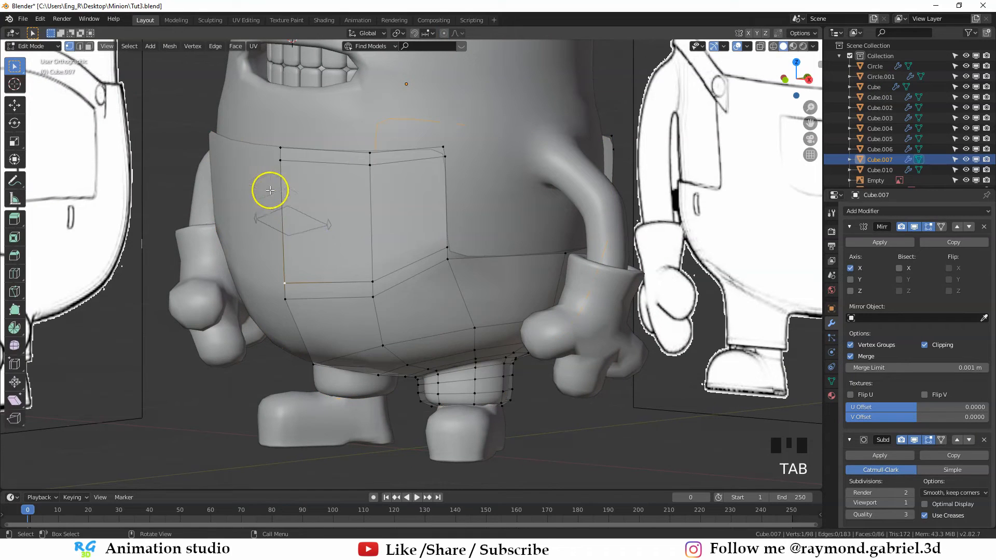
shift+click(284, 296)
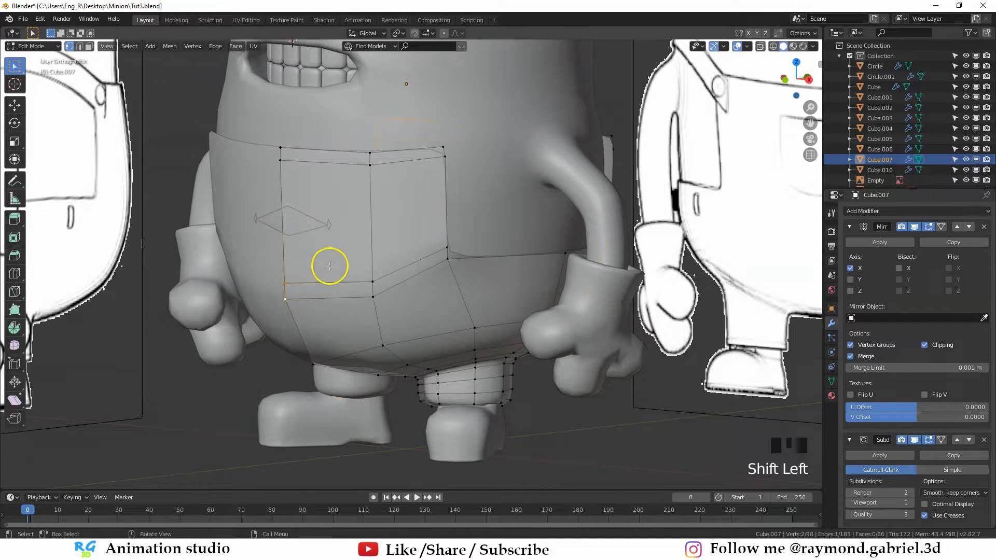
key(g)
middle_drag(329, 265, 296, 265)
key(y)
click(322, 273)
Vertex-slide the two vertices at the bottom of the front bib's middle edge upward, the lower one by a factor of about 0.574
scroll(349, 251, down, 1)
click(349, 251)
key(g)
key(g)
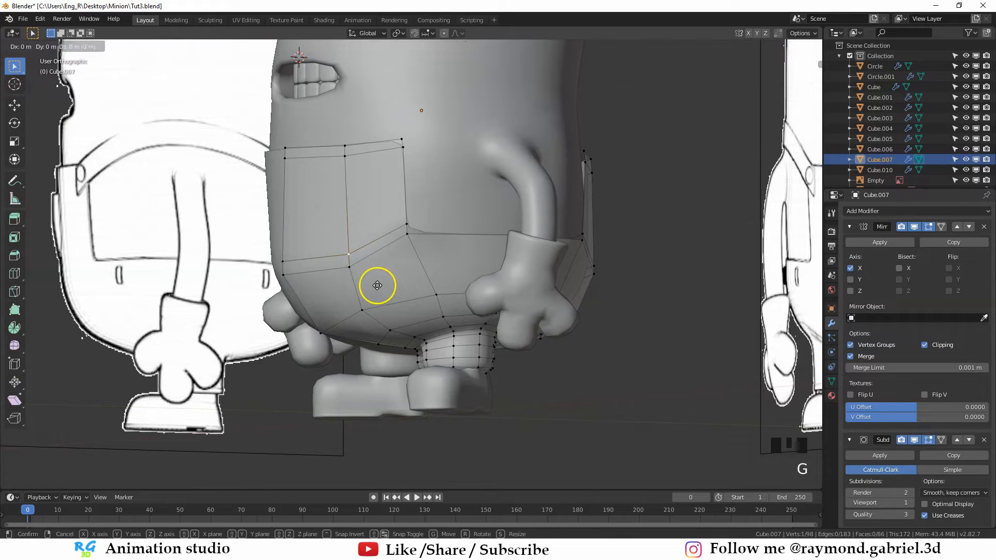
click(439, 225)
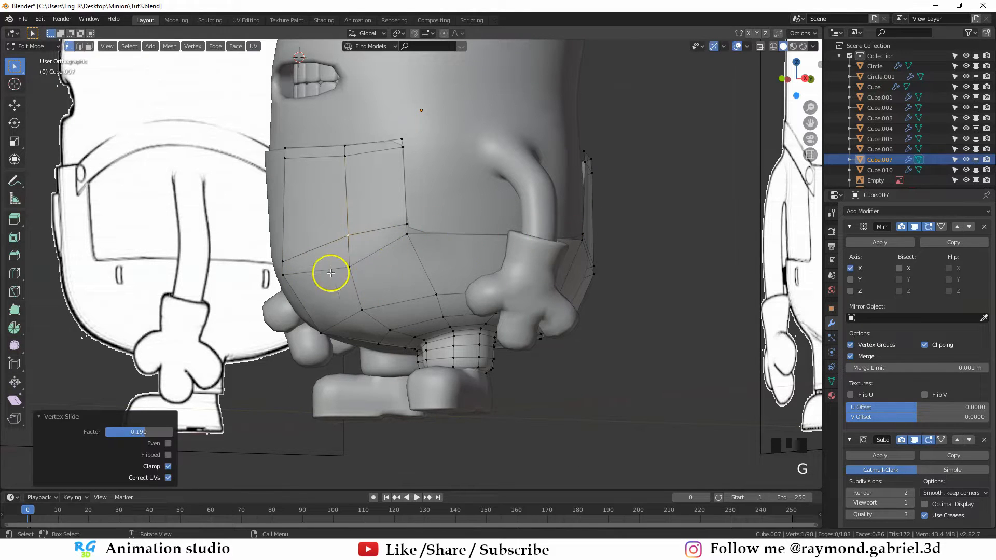
click(351, 274)
key(g)
key(g)
click(359, 262)
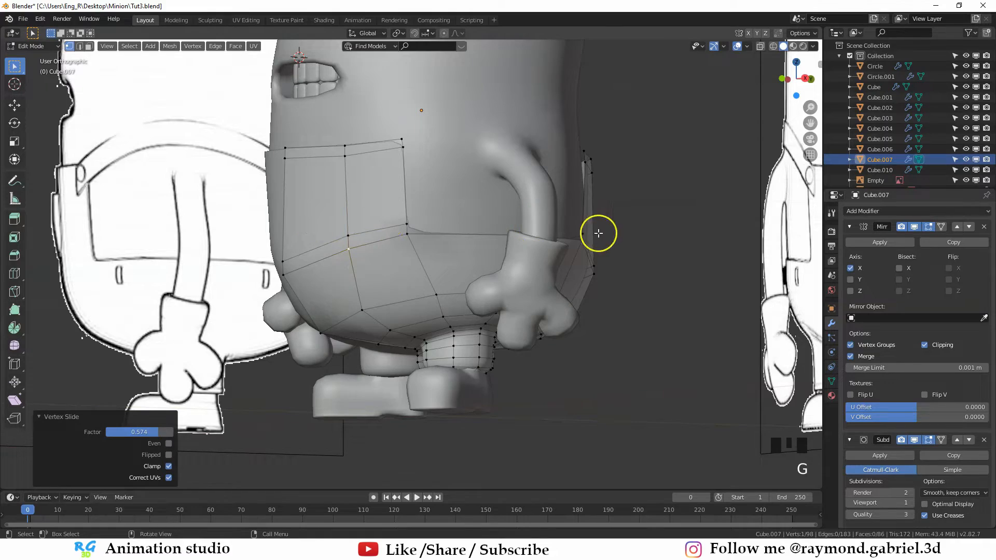
Slide the corresponding lower vertices on the back panel's middle edge
middle_drag(393, 235, 695, 248)
click(601, 256)
key(g)
key(g)
click(599, 270)
key(g)
click(621, 288)
Add one loop cut around the overalls and slide it up just below the bib's lower corner
click(437, 228)
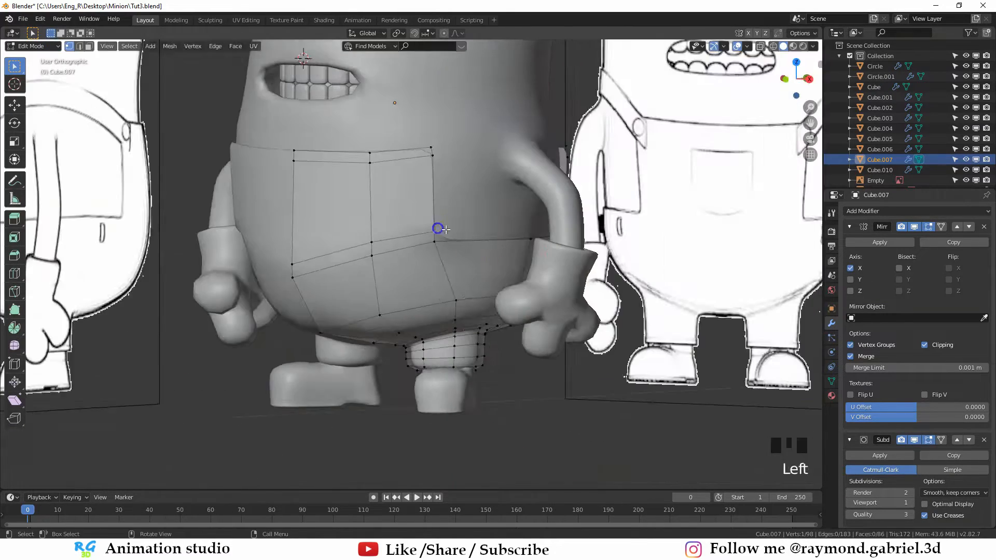
mouse_move(438, 228)
middle_down()
mouse_move(484, 233)
mouse_move(440, 240)
middle_up()
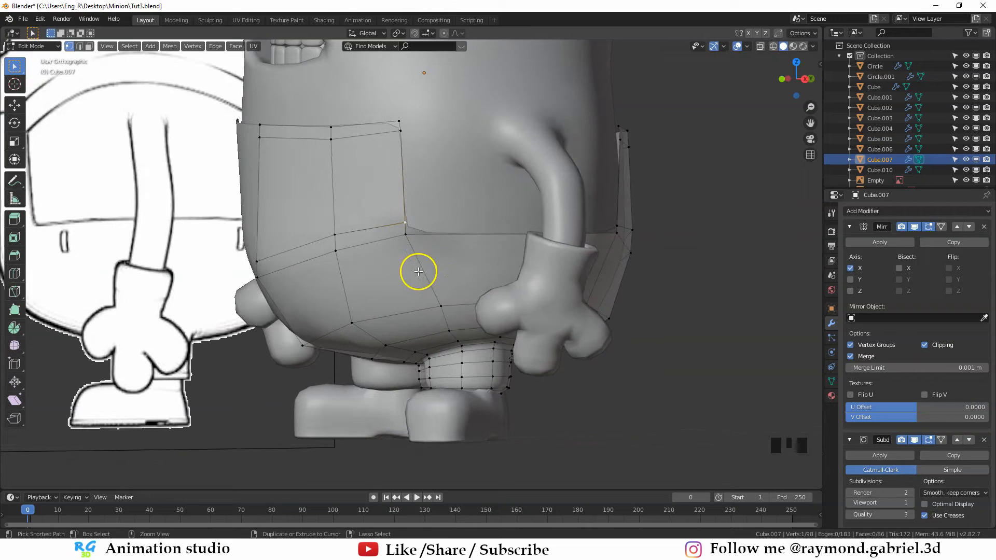
key(ctrl+r)
click(427, 245)
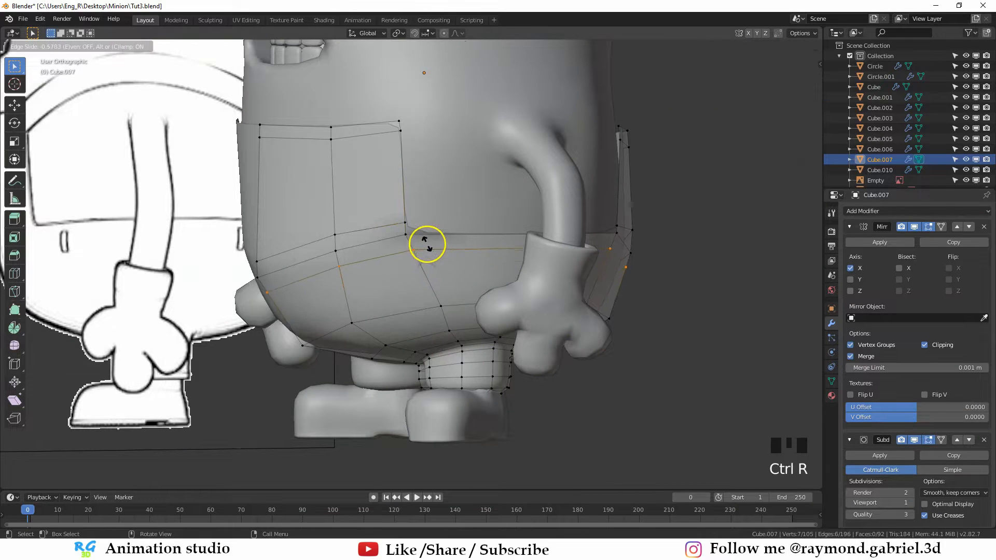
click(426, 211)
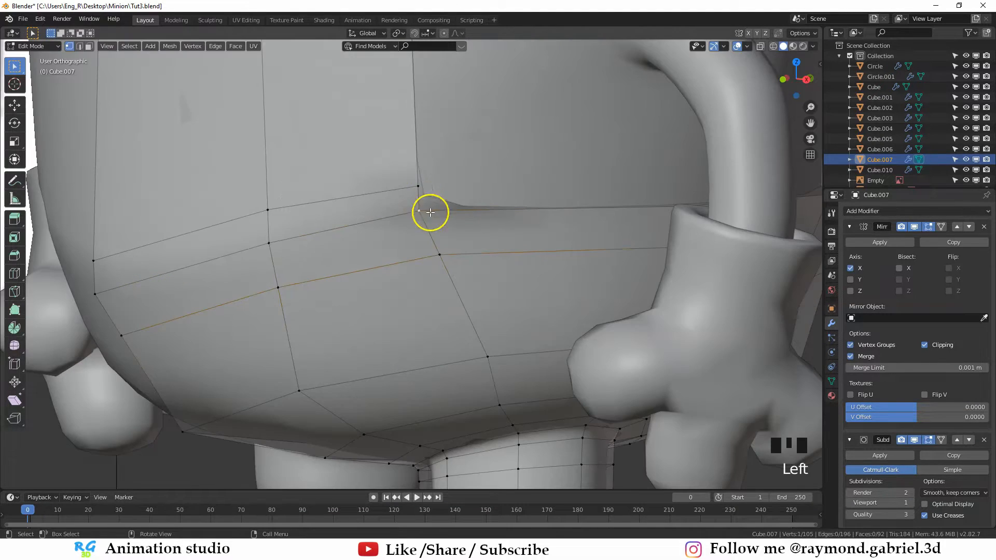
Rip the vertex at the bib's lower corner twice, pulling the pieces apart toward the side panel
shift+middle_drag(488, 225, 481, 253)
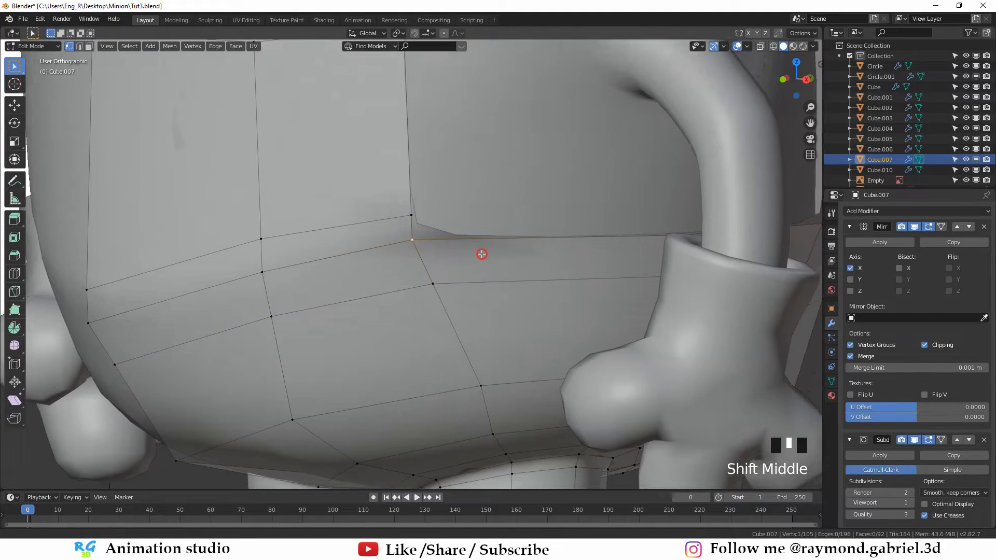
scroll(481, 251, up, 1)
key(v)
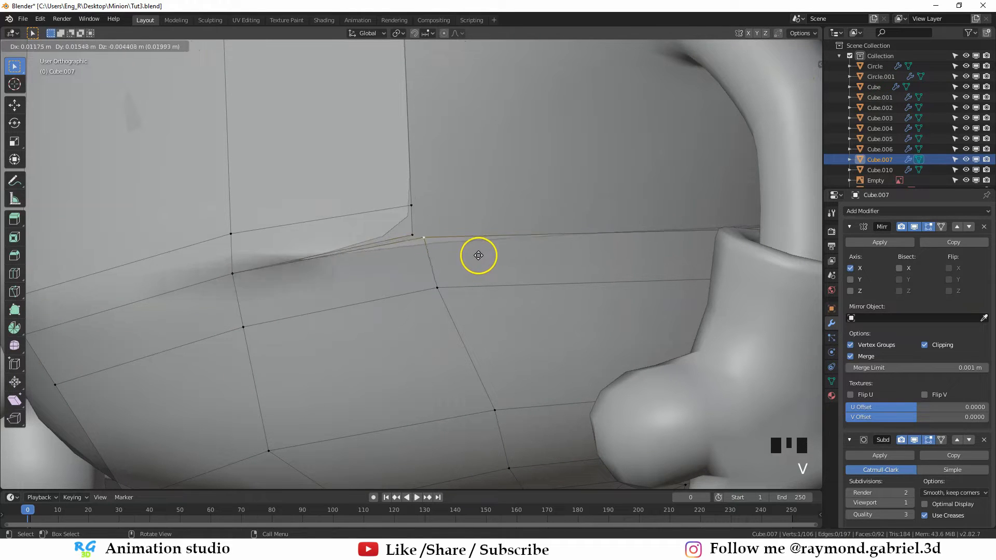
click(467, 253)
key(v)
click(419, 229)
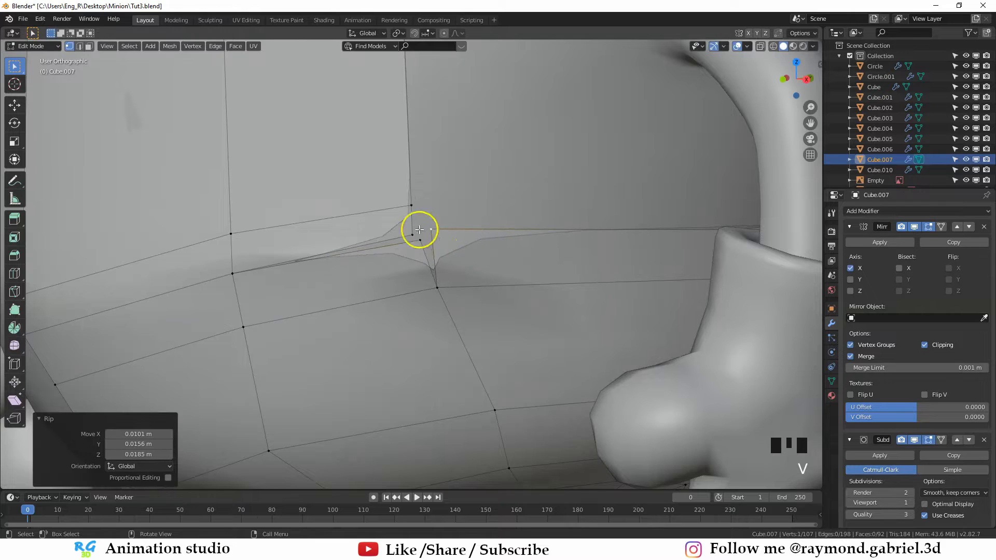
Merge the ripped lower vertex back onto the bib's corner vertex with At First
click(412, 235)
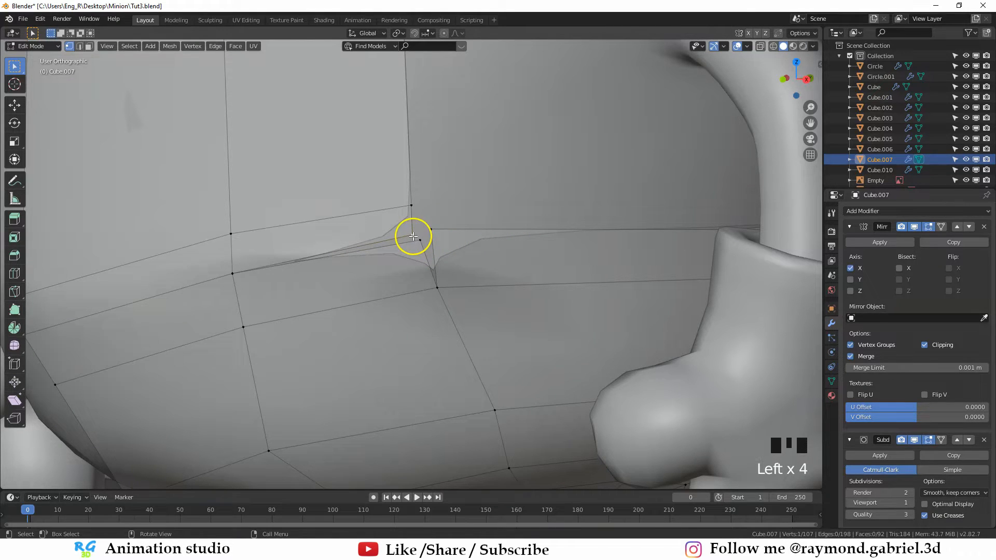
shift+click(421, 241)
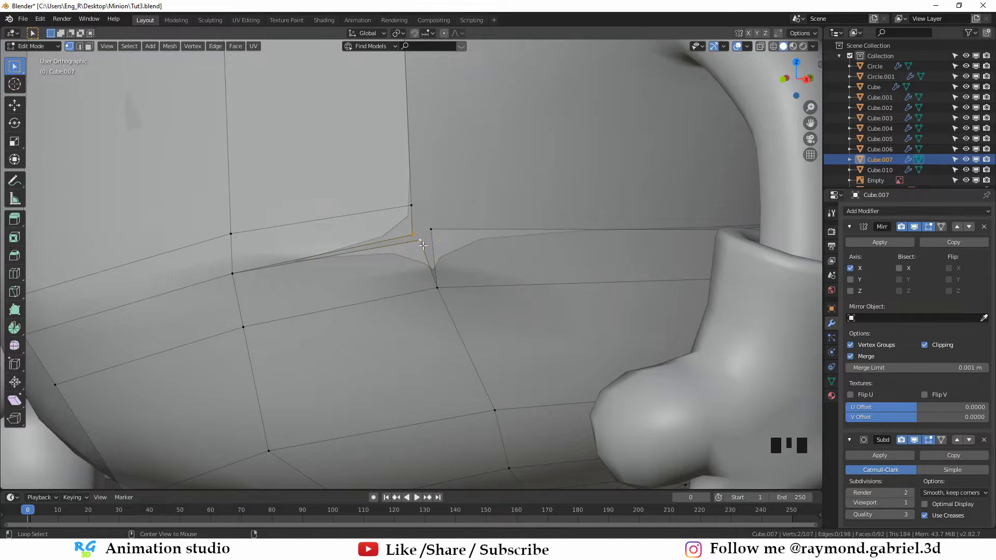
key(alt+m)
key(alt+m)
key(alt+m)
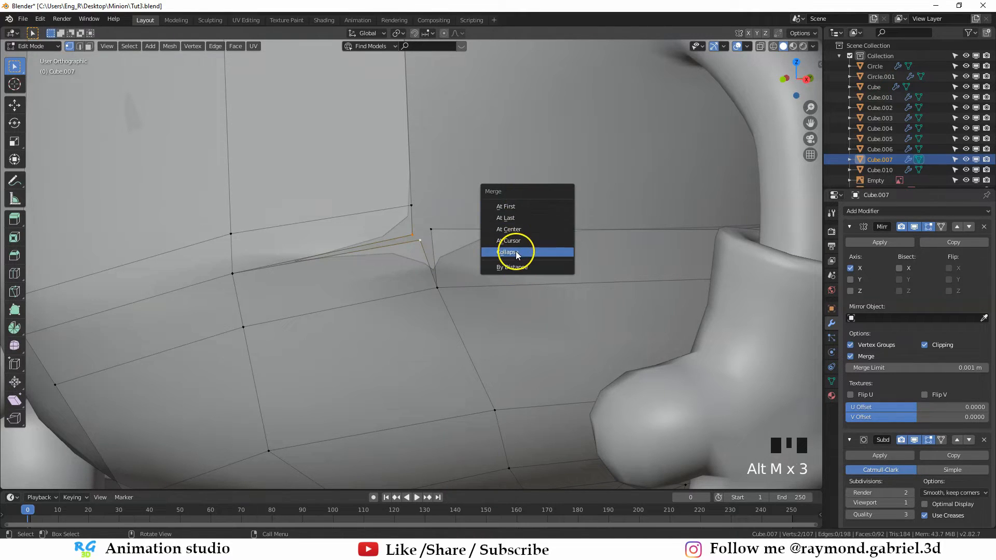
click(526, 205)
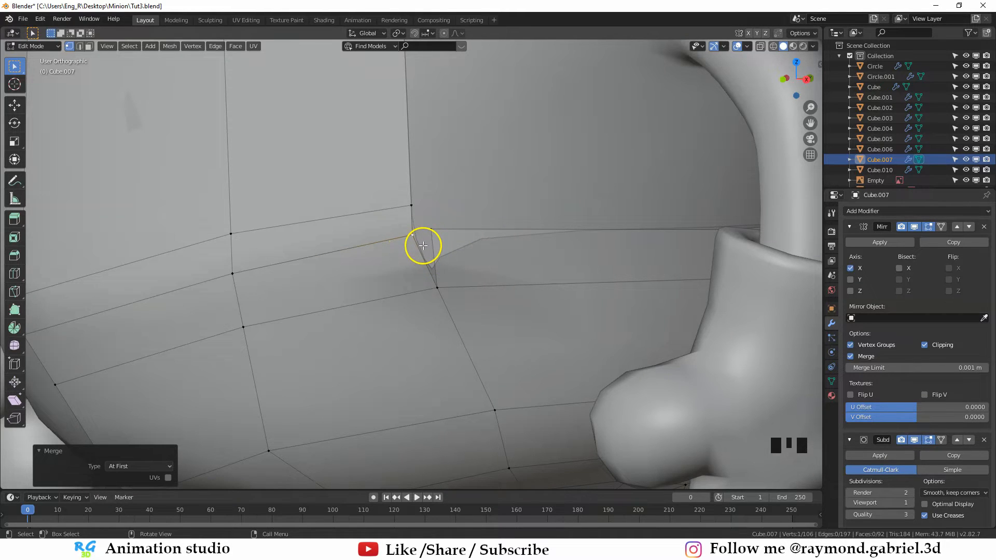
Extrude the side panel's short open edge at the ripped corner by -0.137, -0.137, -0.03 m and reposition it behind the bib
key(2)
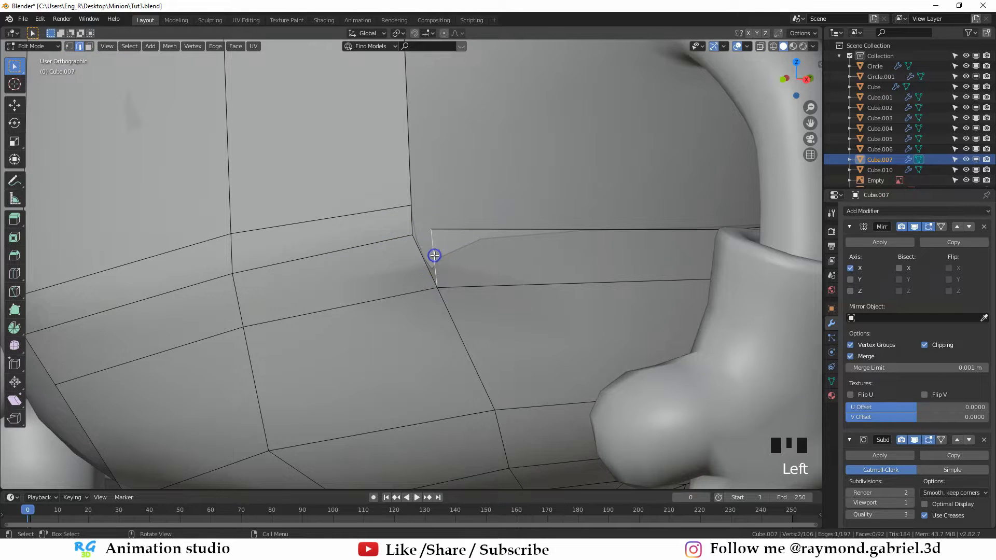
middle_drag(472, 280, 492, 309)
key(e)
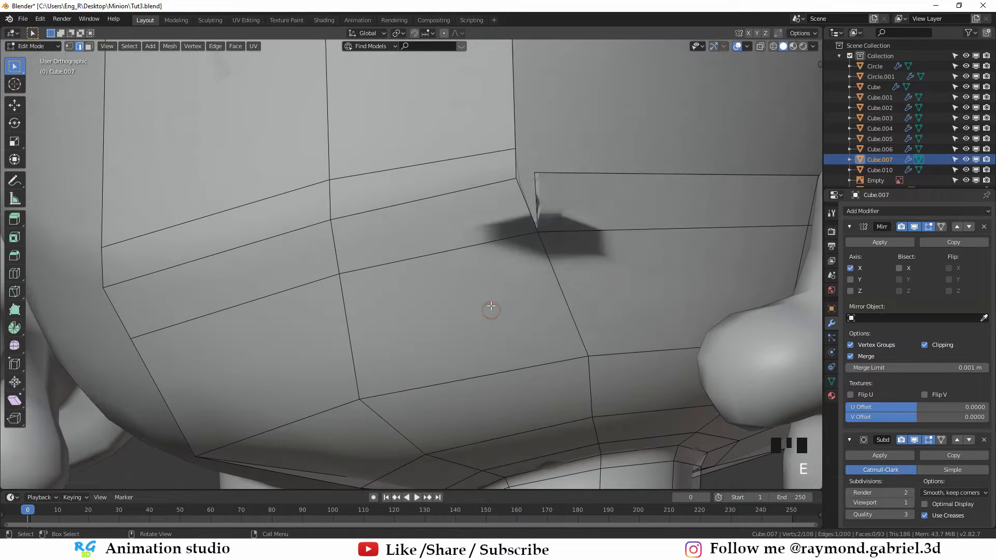
click(378, 325)
middle_drag(379, 325, 434, 308)
key(g)
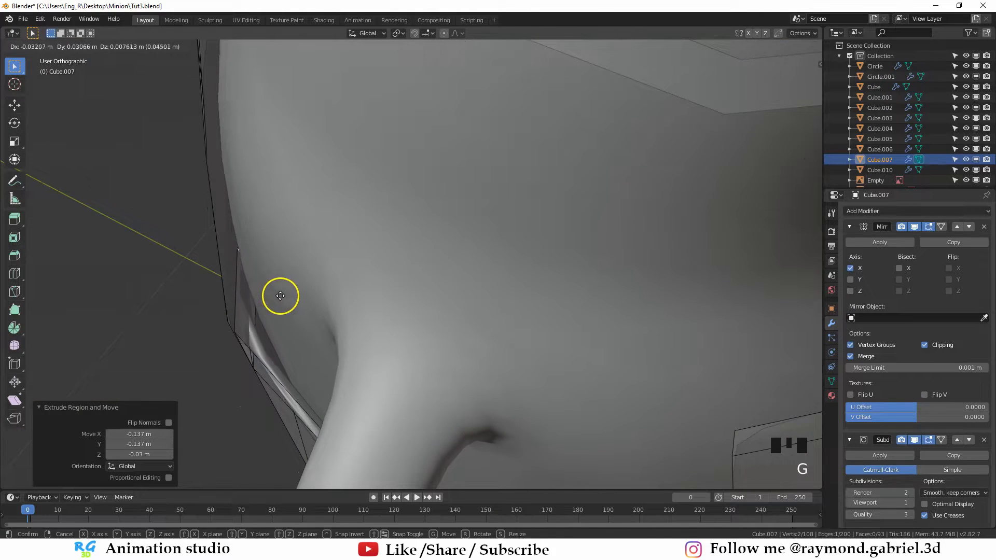
click(281, 295)
middle_drag(281, 296, 300, 294)
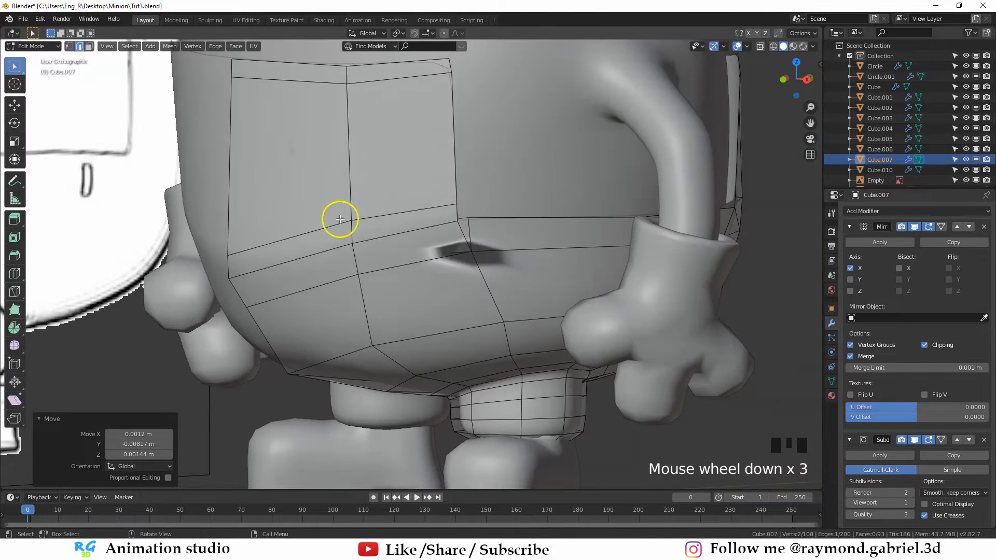
Move the vertex at the bottom of the ripped corner by about 0.006 m in X and -0.011 m in Y
scroll(349, 204, down, 1)
middle_drag(349, 205, 391, 207)
scroll(473, 238, up, 2)
middle_drag(474, 237, 508, 231)
key(1)
click(343, 327)
key(g)
click(292, 309)
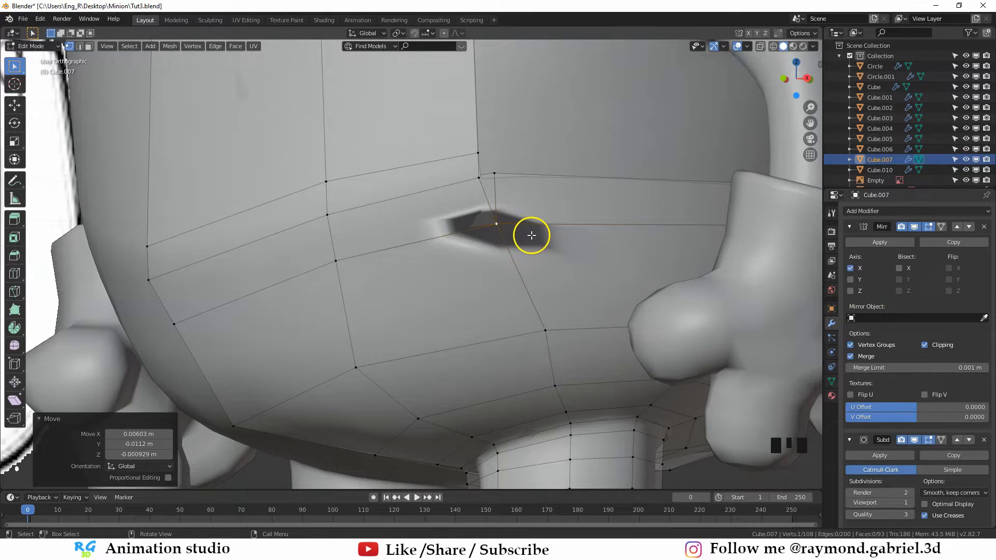
Return to Object Mode, collapse the Mirror and Subdivision modifiers, and add a Solidify modifier to the overalls
key(Tab)
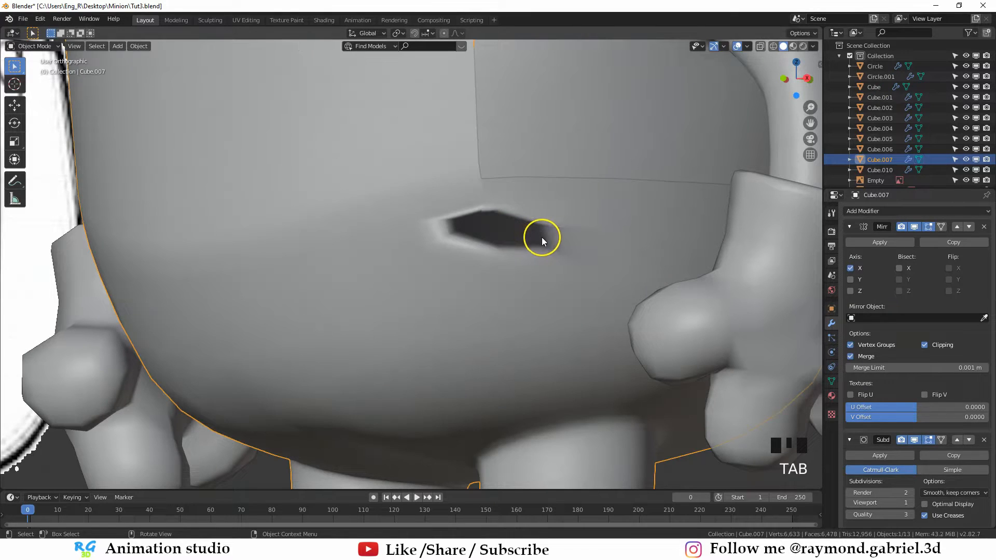
click(849, 227)
click(849, 239)
click(872, 211)
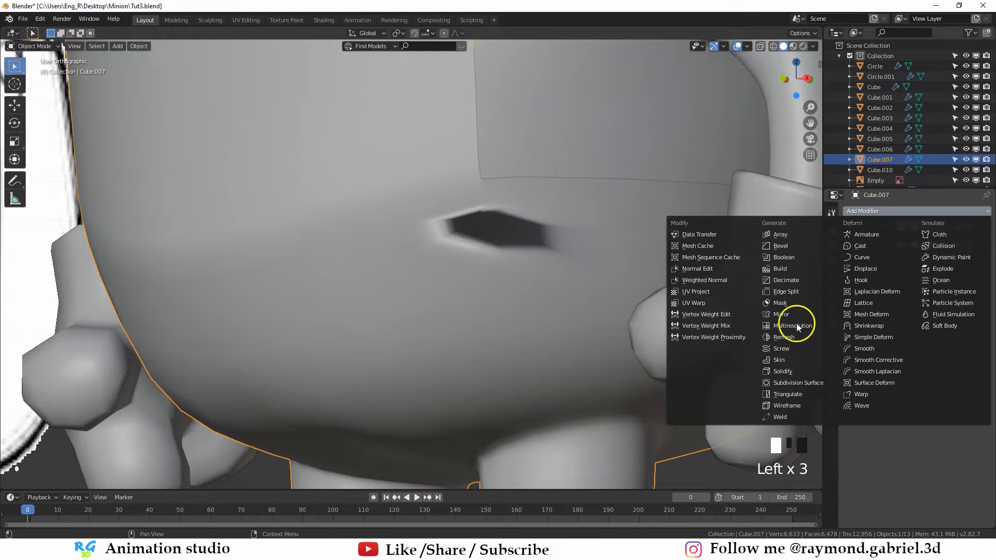
click(811, 371)
middle_drag(533, 223, 464, 265)
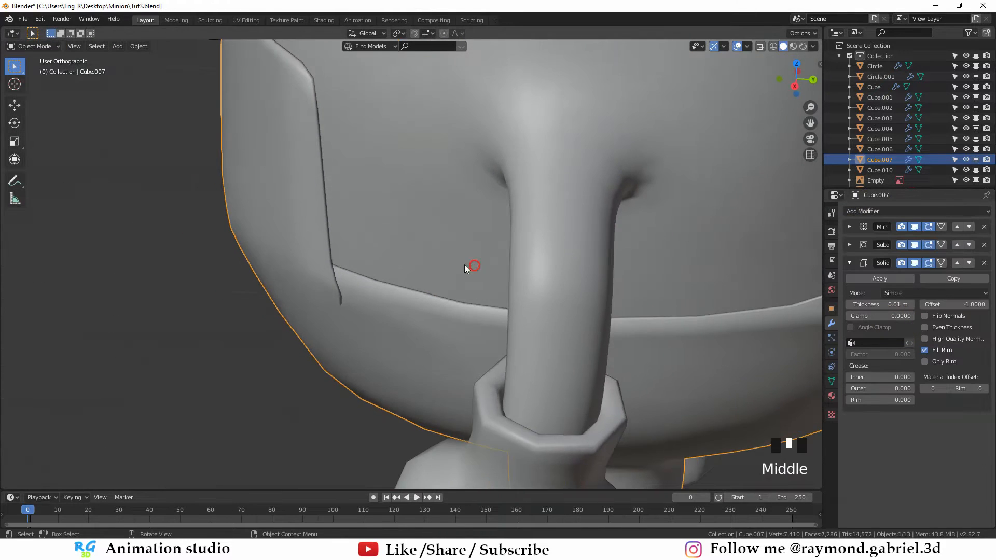
scroll(294, 249, up, 2)
middle_drag(295, 249, 331, 173)
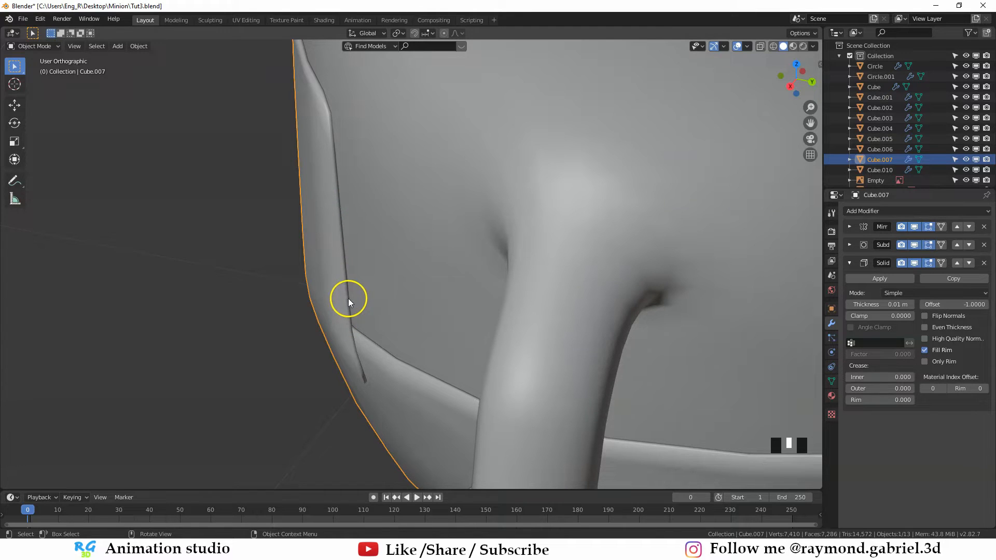
middle_drag(340, 296, 941, 303)
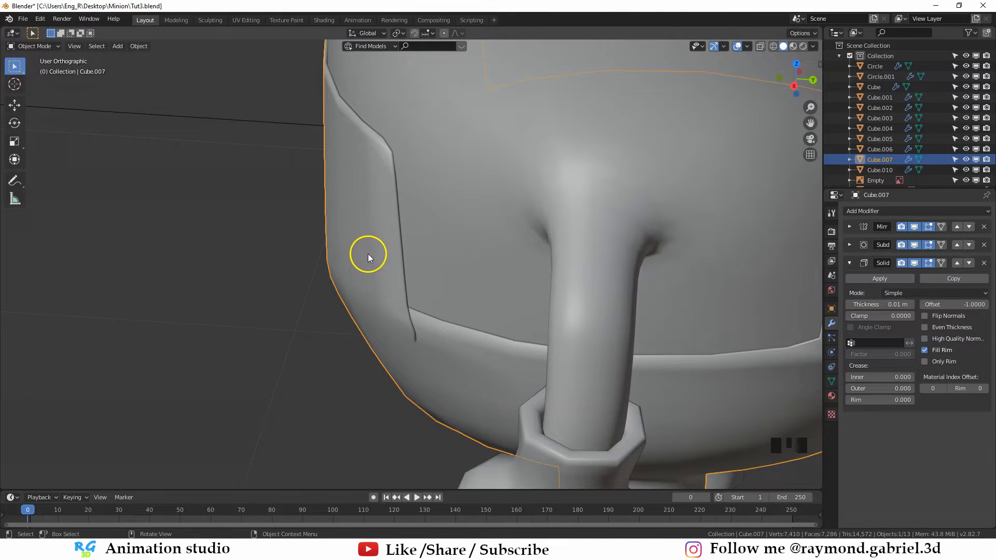
Check the overalls' object transform and apply its scale
click(831, 308)
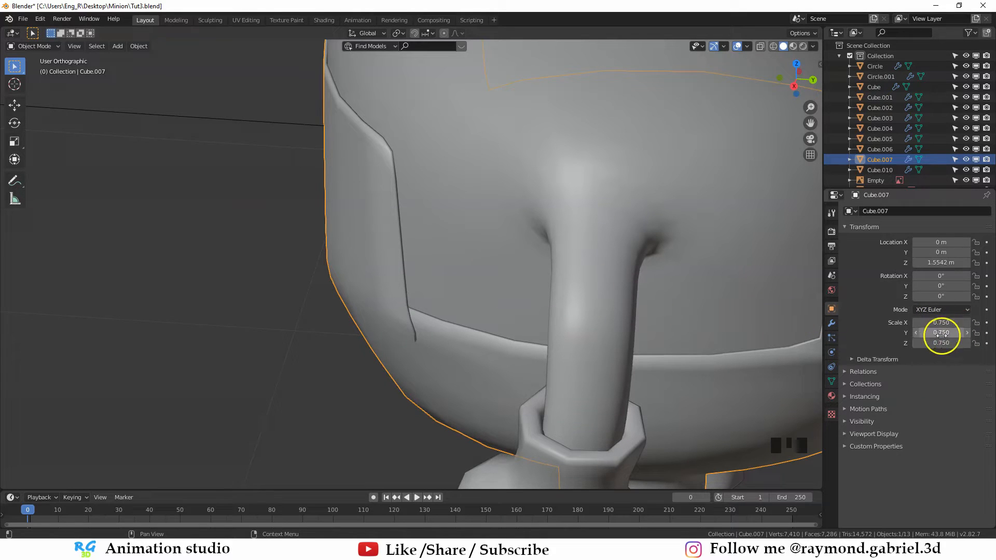
middle_drag(469, 267, 500, 265)
key(ctrl+a)
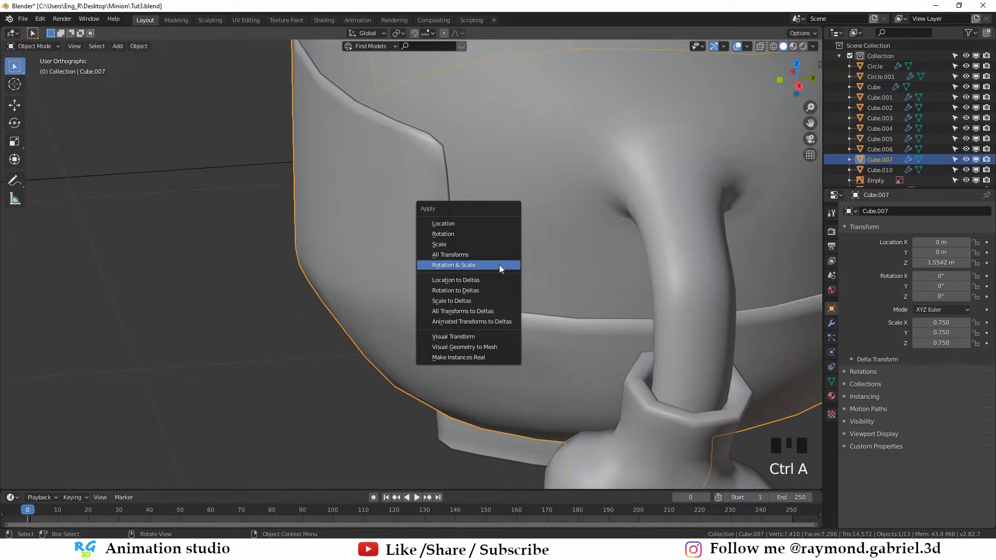
click(449, 245)
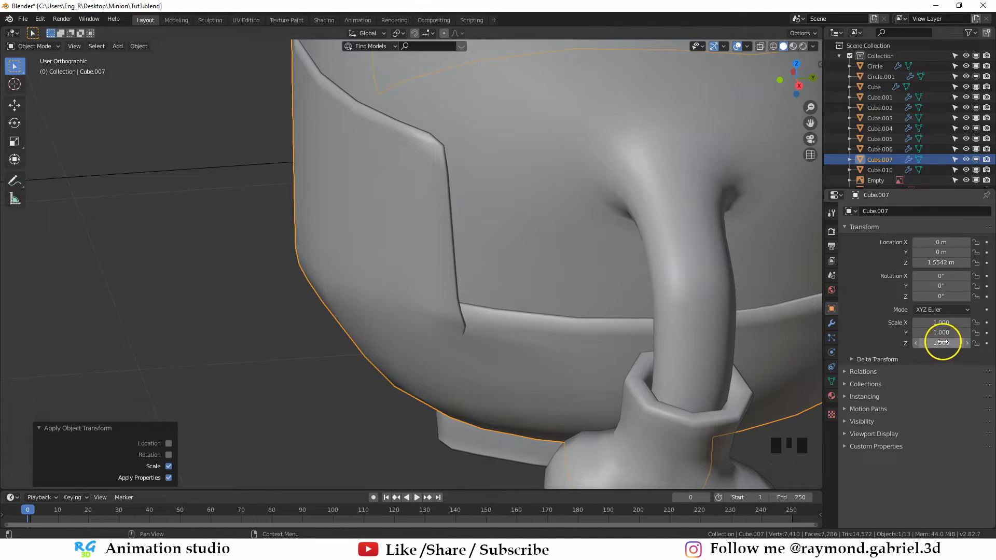
Move the overalls' Solidify modifier above the Subdivision modifier in the stack
click(831, 323)
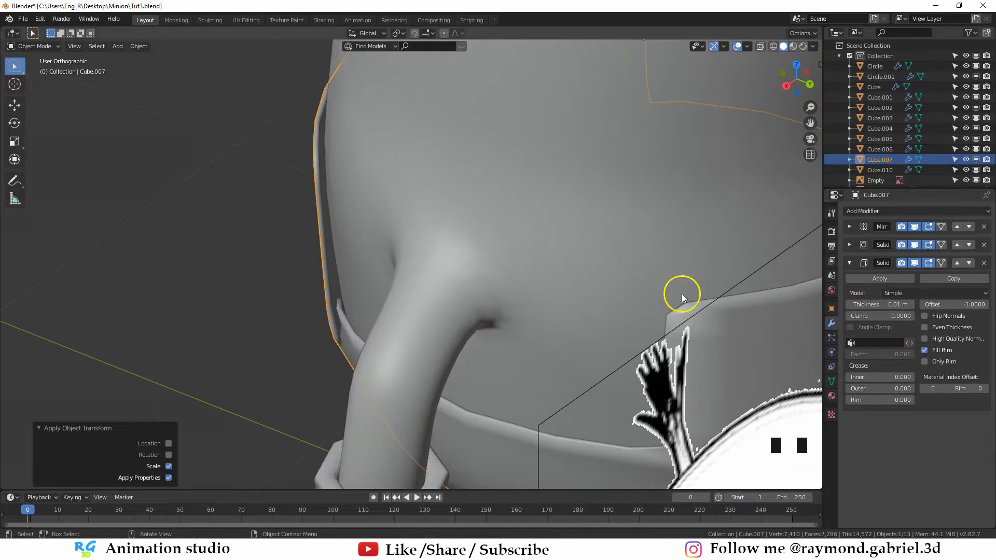
scroll(683, 296, down, 4)
middle_drag(675, 293, 519, 252)
scroll(492, 257, down, 4)
middle_drag(456, 262, 596, 273)
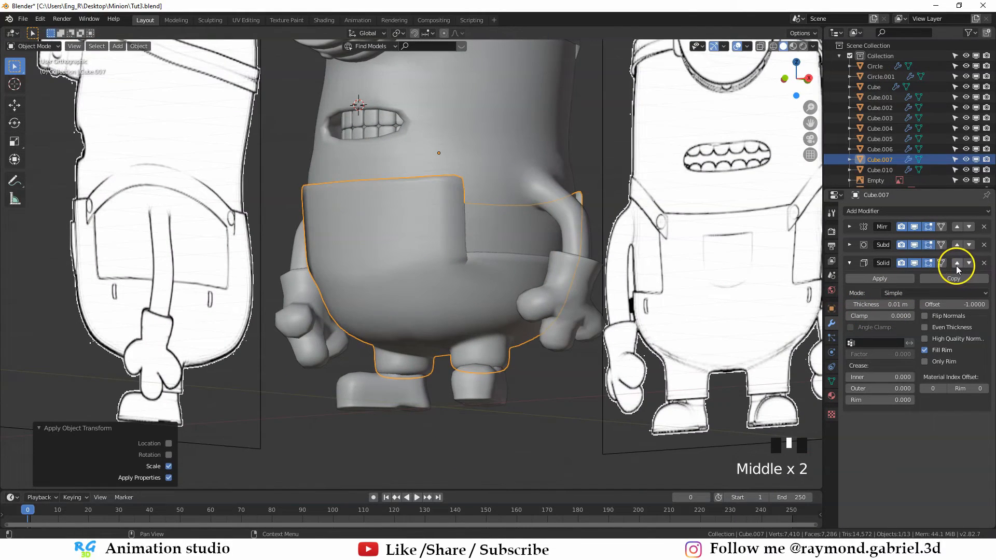
click(956, 263)
In Edit Mode, select the two rows of vertices along the front bib's top edge and move them, returning to Object Mode
mouse_move(446, 260)
middle_down()
mouse_move(371, 298)
mouse_move(460, 260)
middle_up()
key(Tab)
scroll(460, 260, up, 2)
middle_drag(430, 231, 375, 193)
click(376, 194)
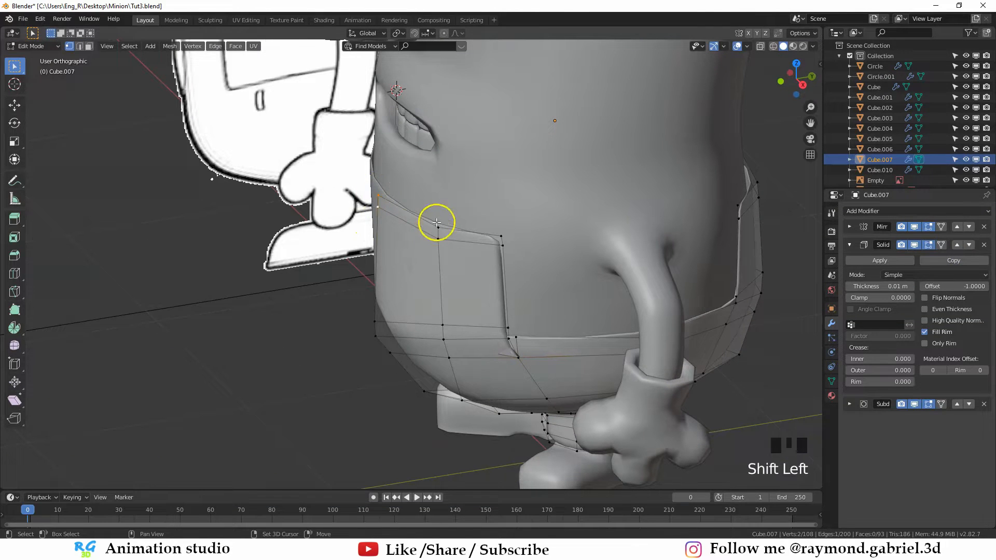
shift+click(437, 222)
shift+click(437, 238)
shift+click(440, 243)
shift+click(501, 236)
shift+click(505, 246)
middle_drag(508, 256, 545, 267)
key(g)
click(498, 274)
key(Tab)
Try adjusting the Solidify modifier's thickness
scroll(545, 267, up, 4)
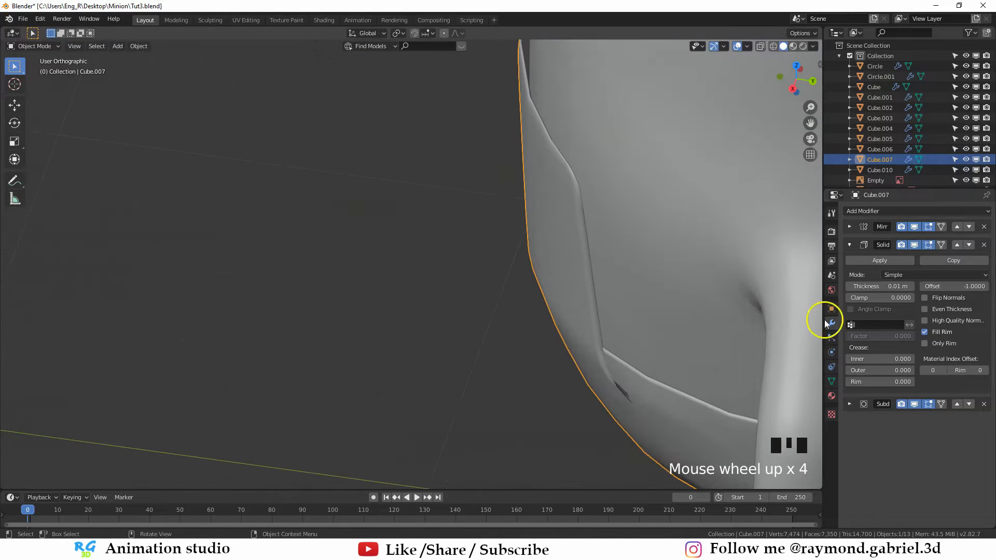
click(870, 285)
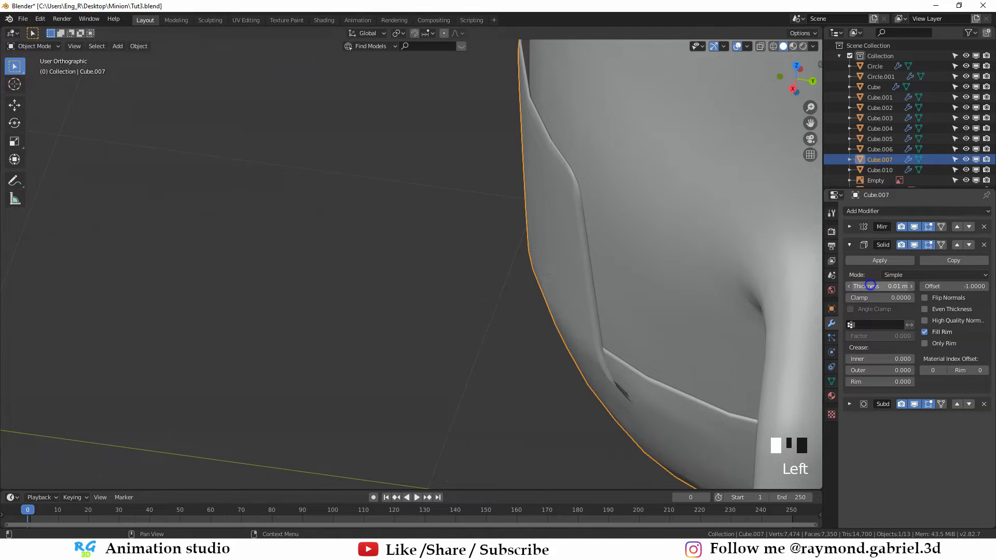
mouse_move(872, 286)
mouse_down()
mouse_move(890, 286)
mouse_move(873, 286)
mouse_up()
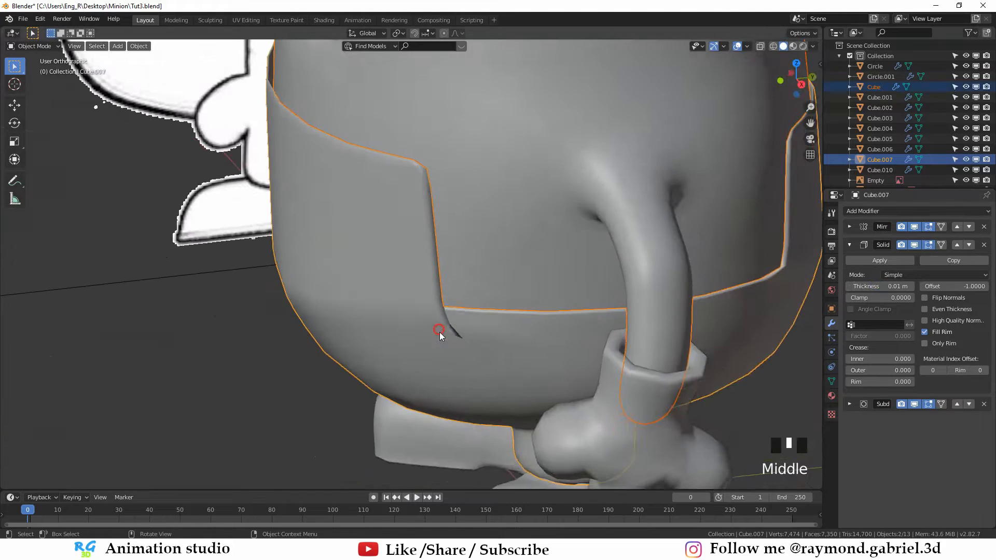
Set the Solidify modifier's inner and outer crease to 0.5 each
scroll(440, 332, up, 3)
middle_drag(440, 332, 487, 297)
scroll(381, 144, down, 2)
scroll(477, 299, up, 1)
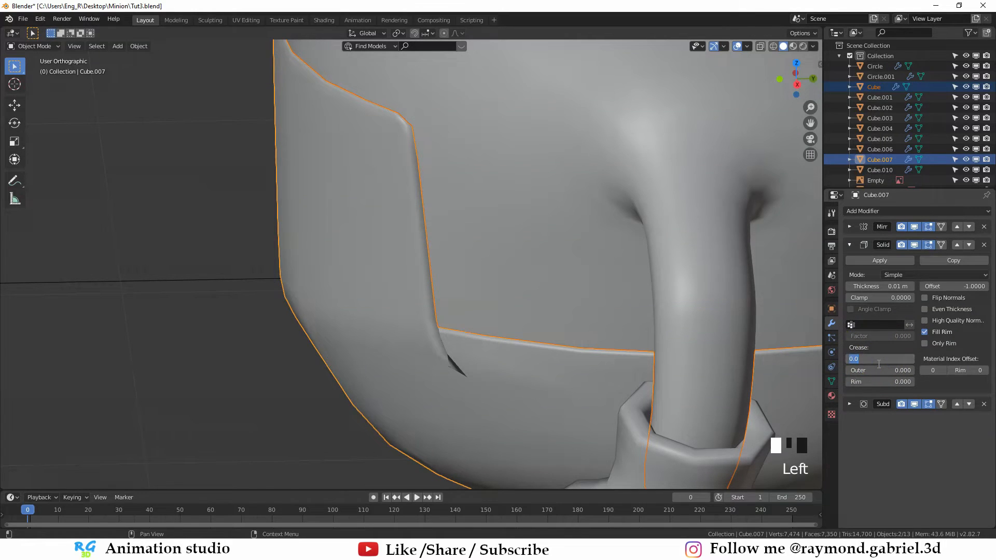
text(5)
key(Tab)
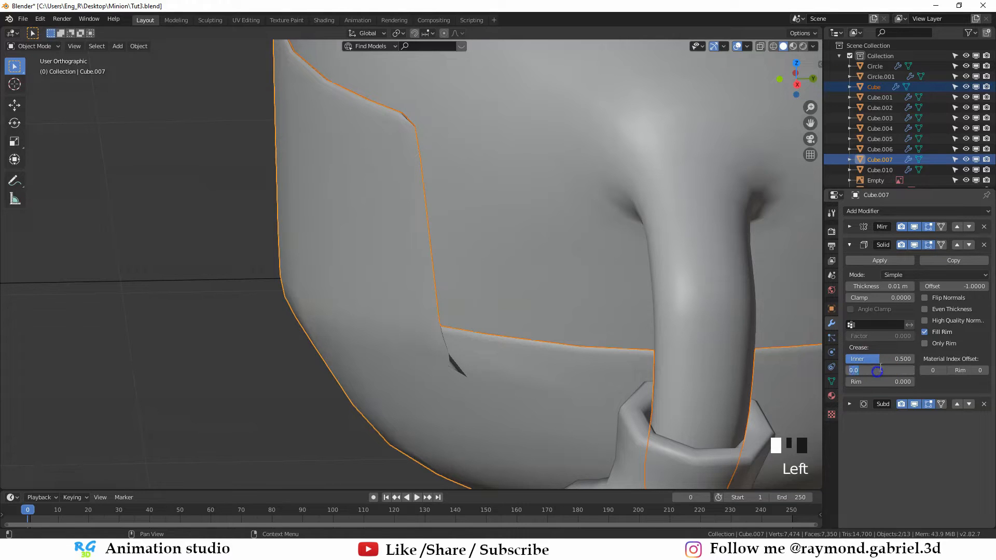
text(0.5)
key(Return)
In Edit Mode, vertex-slide the centre-line vertex in the front bib's lower row upward along the bib
middle_drag(486, 270, 446, 324)
scroll(510, 337, down, 5)
middle_drag(510, 337, 370, 280)
key(Tab)
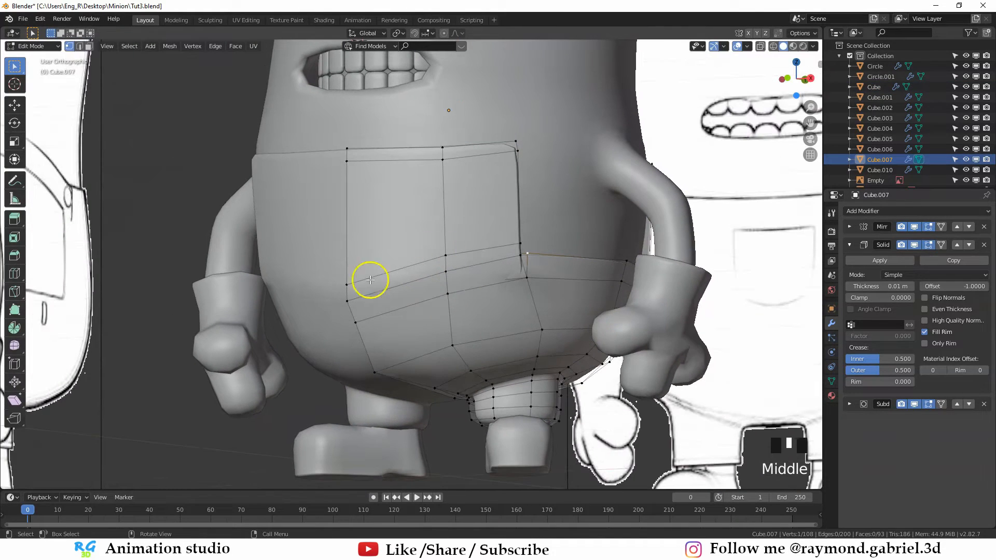
click(438, 262)
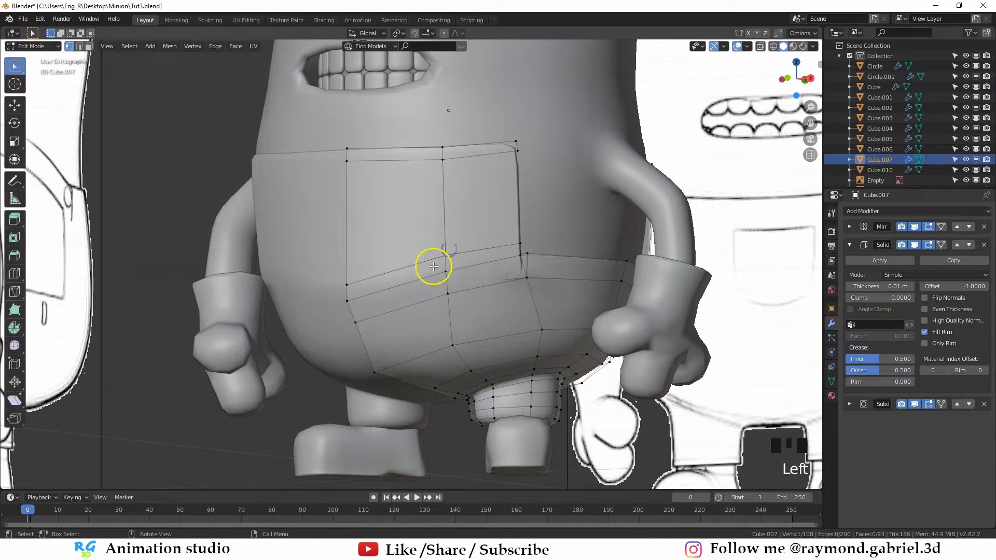
shift+click(369, 285)
middle_drag(378, 285, 337, 293)
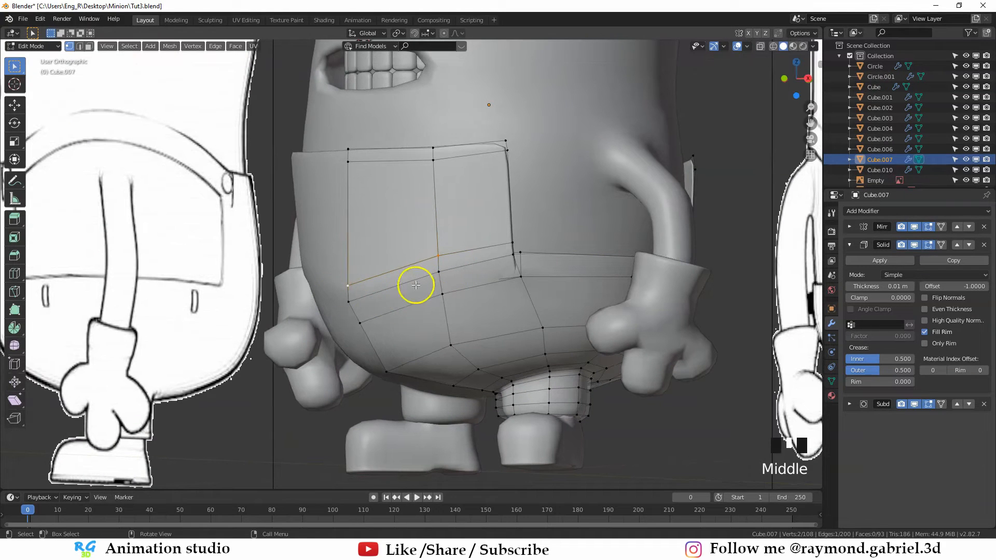
middle_drag(418, 291, 378, 307)
click(351, 288)
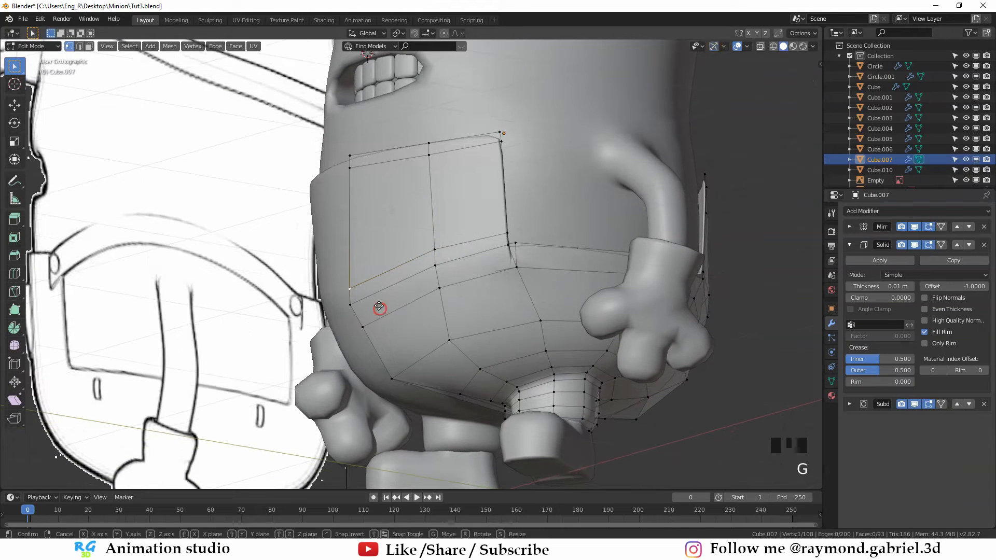
key(g)
key(g)
click(435, 254)
Vertex-slide the neighbouring vertex on the bib's middle edge upward by a factor of about 0.360
click(436, 253)
key(g)
key(g)
click(442, 218)
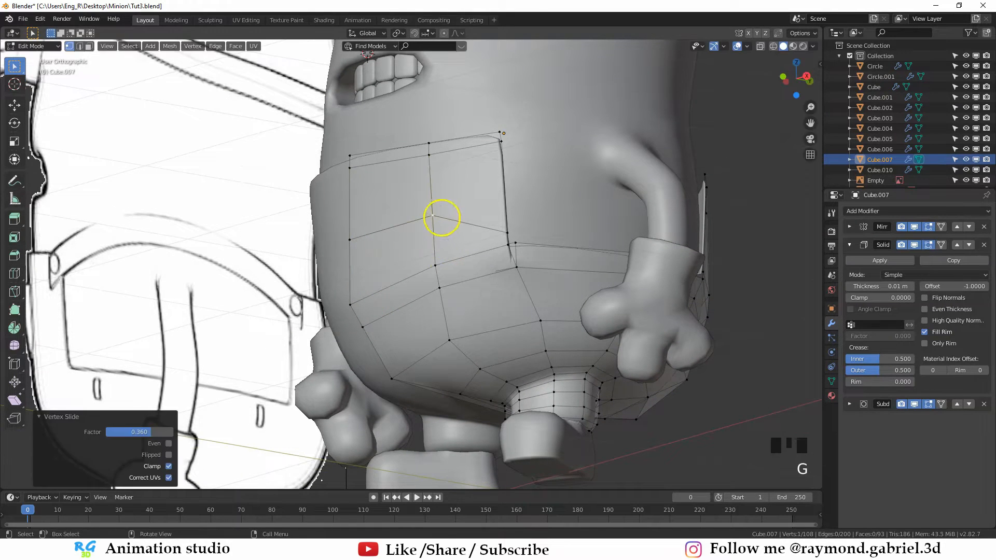
Edge-slide the centre and middle vertices of the second row below the bib downward, finishing with a factor of about -0.137
middle_drag(442, 218, 495, 242)
click(360, 319)
key(g)
key(g)
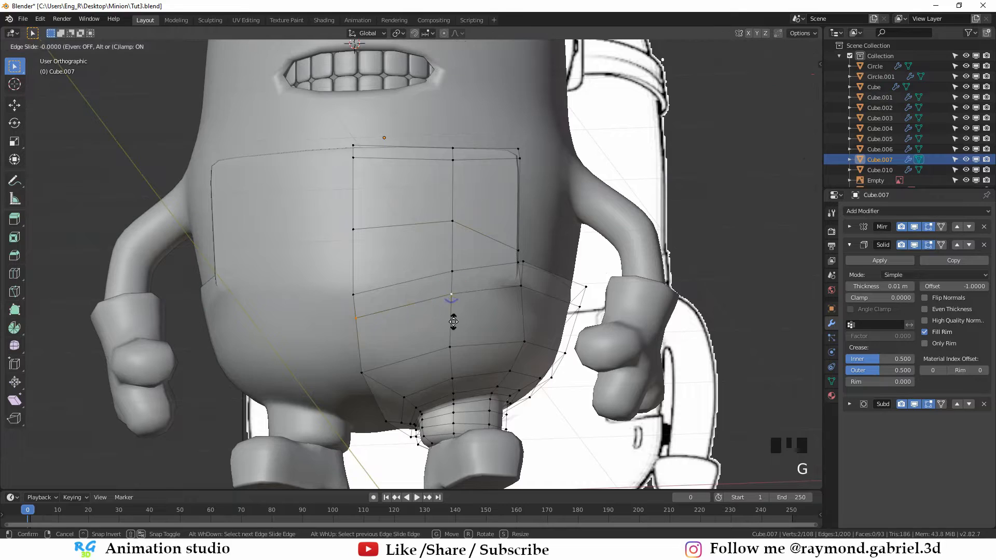
click(455, 340)
key(g)
key(g)
click(449, 329)
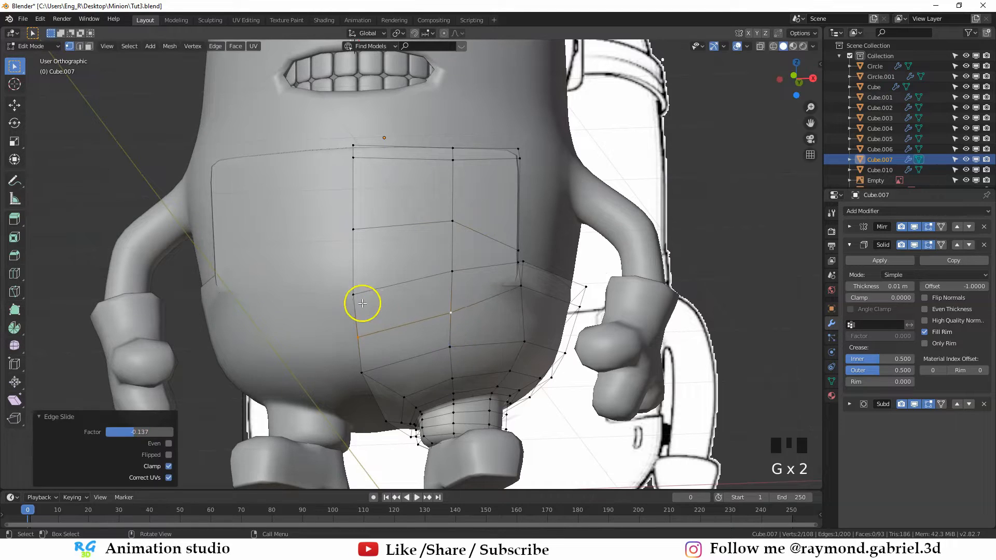
Slide the centre-line vertices and the neighbouring vertices below the bib along their edges to even out the rows, and return to Object Mode
click(362, 304)
key(g)
key(g)
click(380, 312)
middle_drag(380, 312, 570, 266)
click(575, 263)
key(g)
key(g)
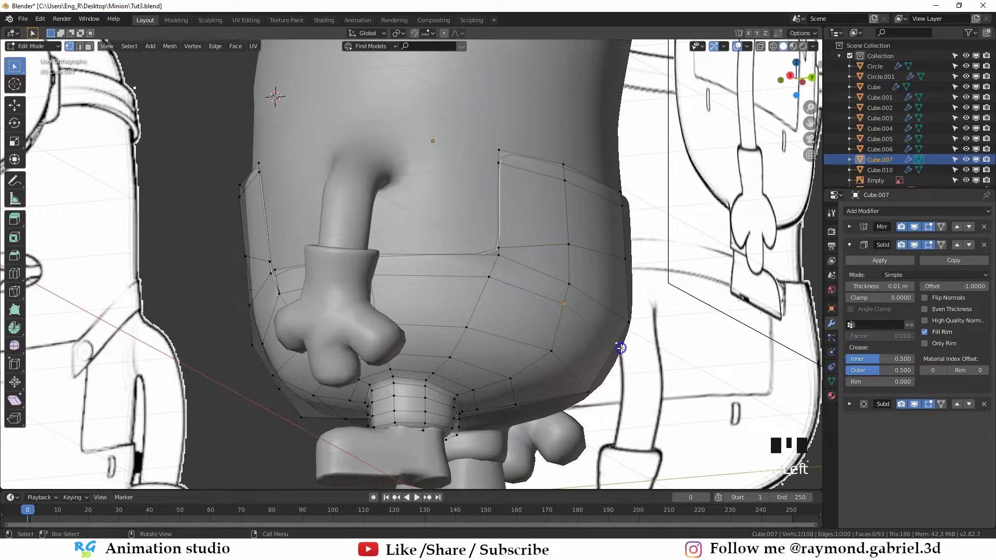
click(572, 393)
key(Tab)
scroll(469, 313, down, 4)
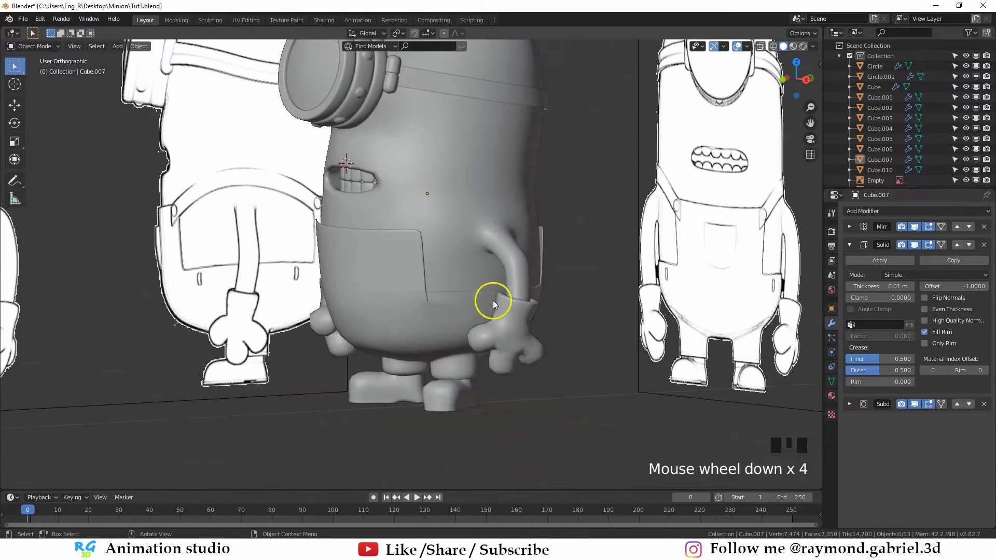
middle_drag(491, 295, 529, 243)
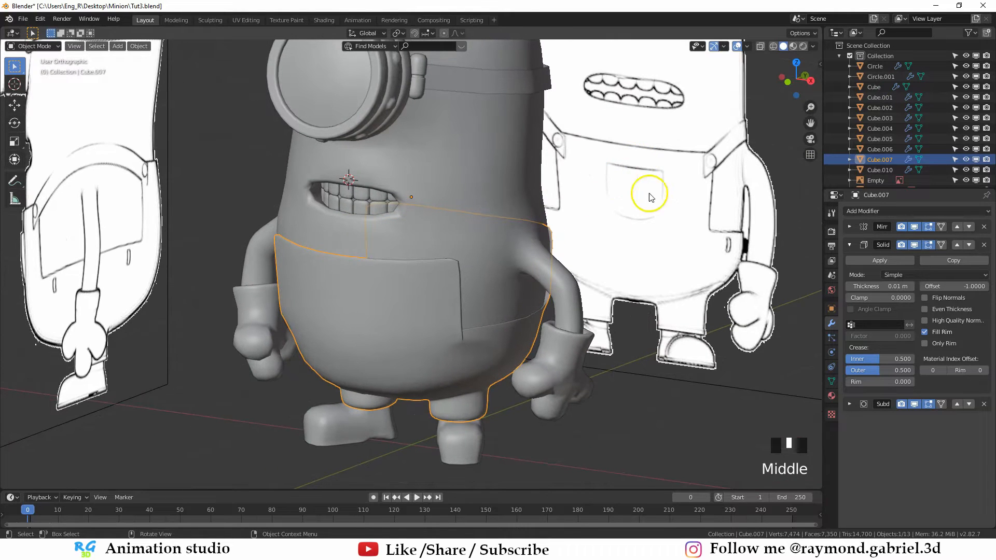
In front-view wireframe, vertex-slide the bib's middle centre-line vertex up to the reference pocket's top edge, factor about 0.729
middle_drag(649, 198, 456, 205)
scroll(452, 225, up, 3)
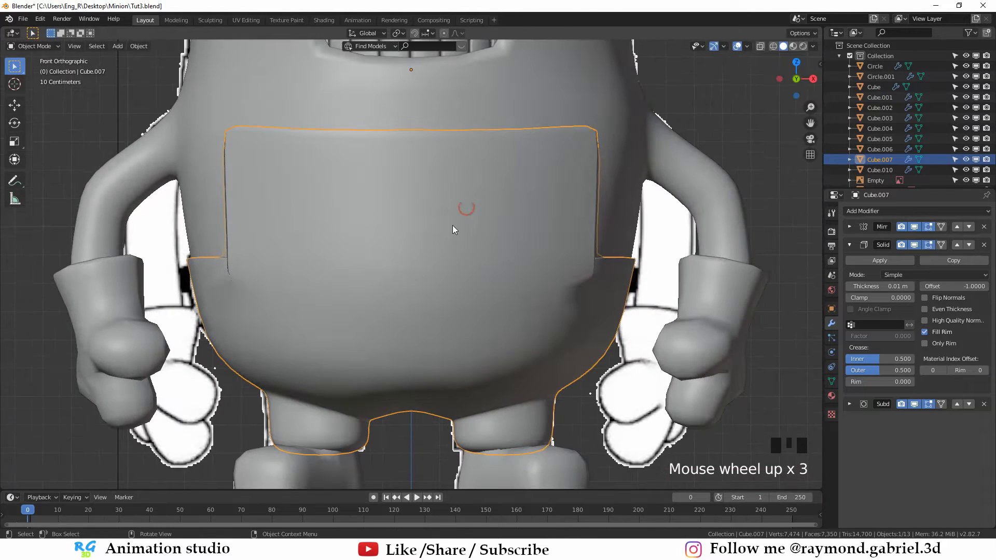
key(Tab)
scroll(456, 242, up, 1)
scroll(468, 238, down, 1)
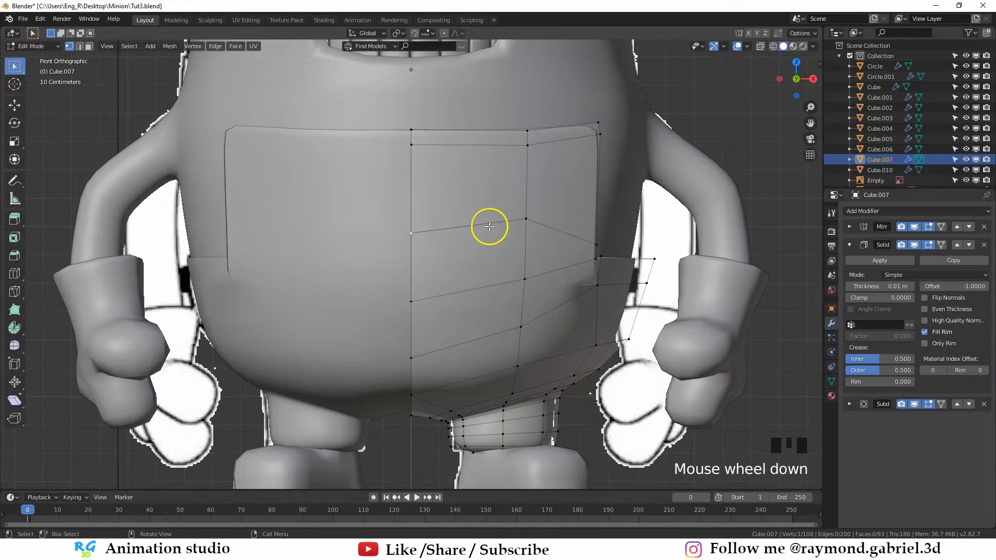
key(z)
click(416, 233)
key(z)
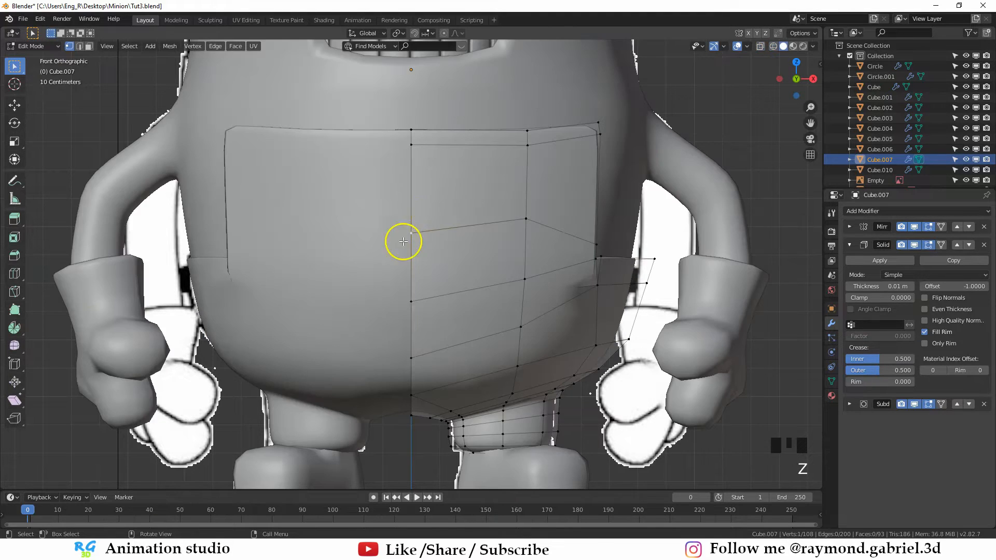
key(z)
click(263, 240)
key(g)
key(g)
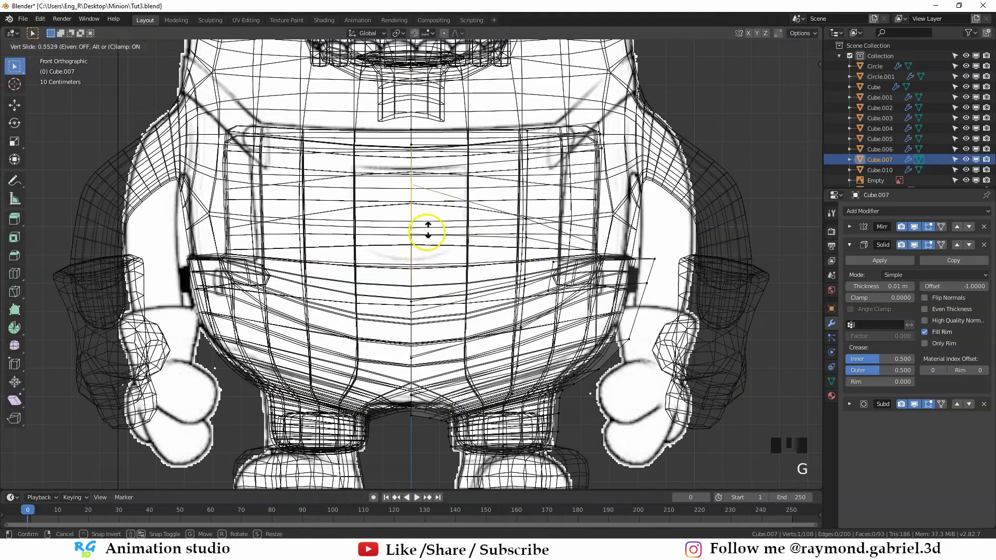
click(430, 216)
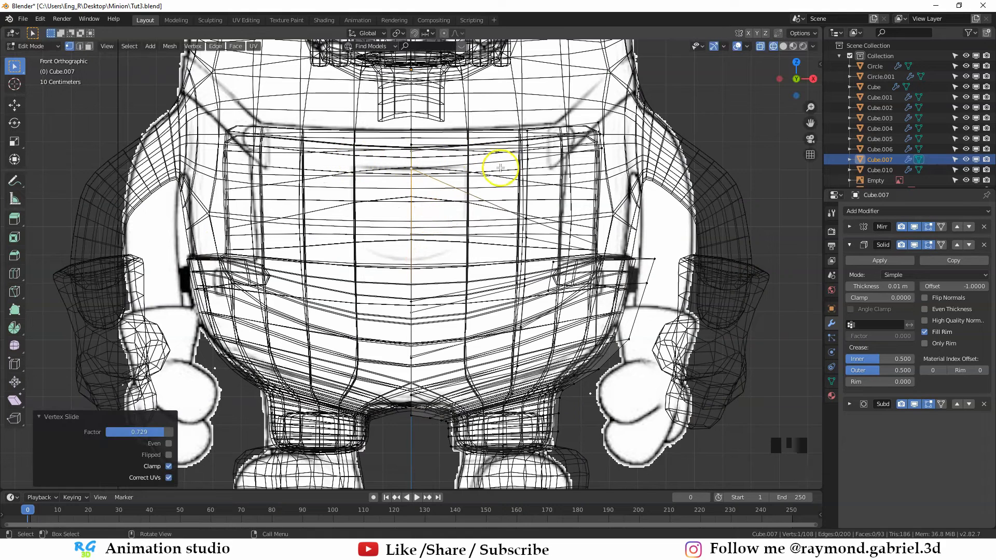
Vertex-slide the next lower centre-line vertex up to the reference pocket's bottom edge by a factor of about 0.305, and restore solid shading
click(419, 311)
key(g)
key(g)
click(434, 293)
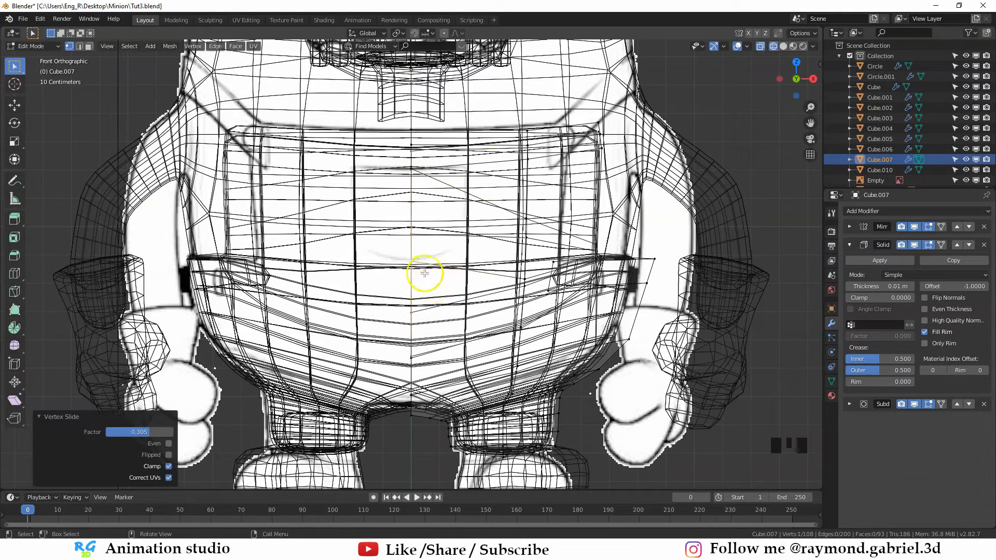
key(shift+z)
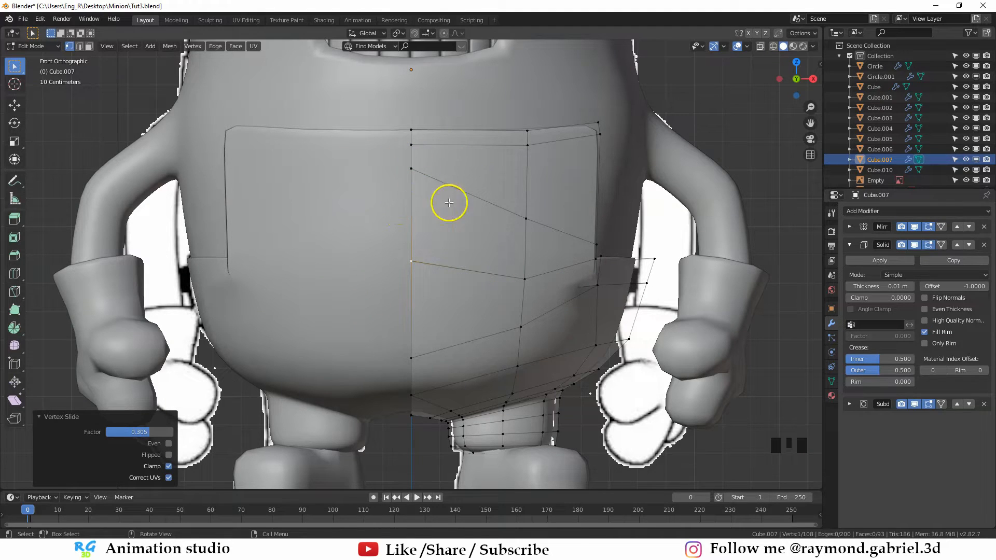
Apply the overalls' Mirror modifier in Object Mode and reopen the full mesh in Edit Mode
click(866, 227)
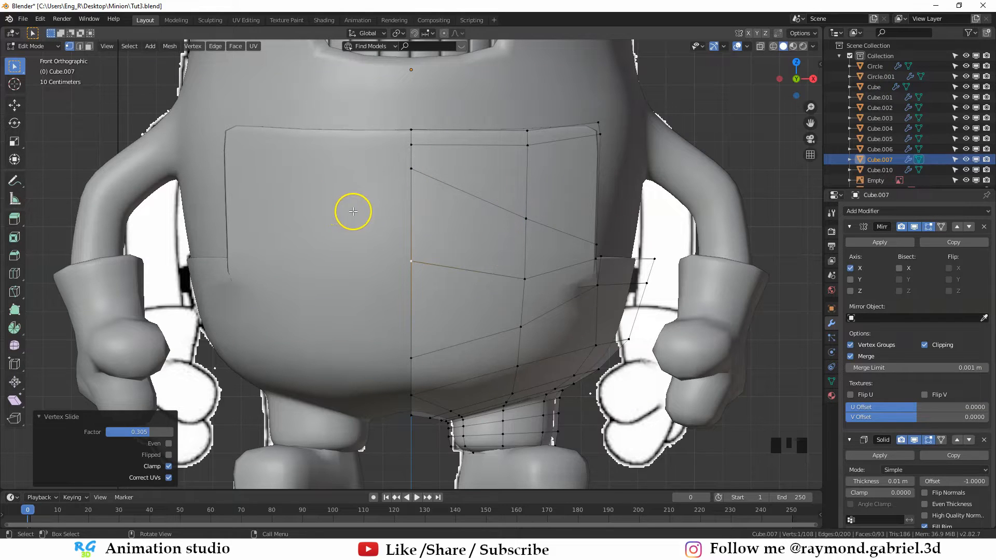
key(Tab)
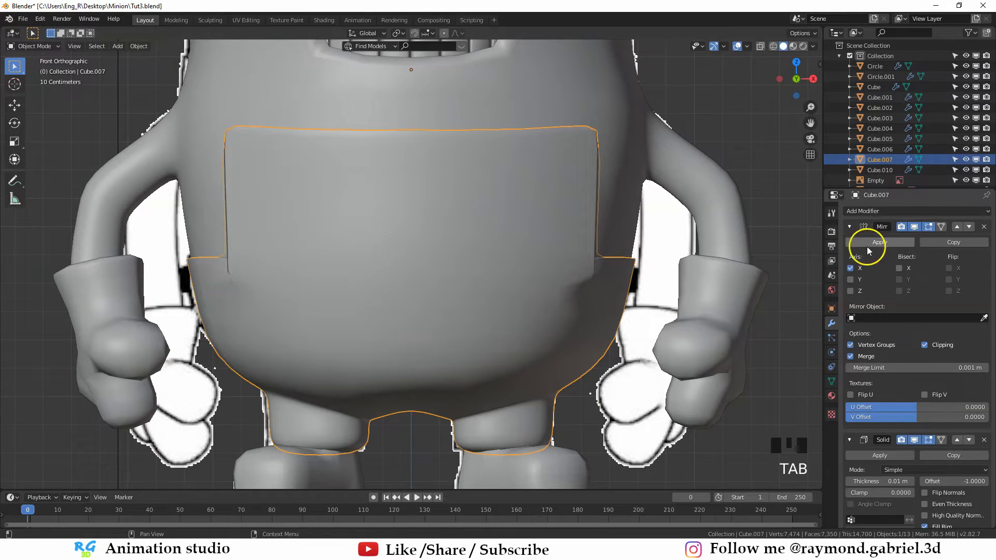
click(889, 242)
key(Tab)
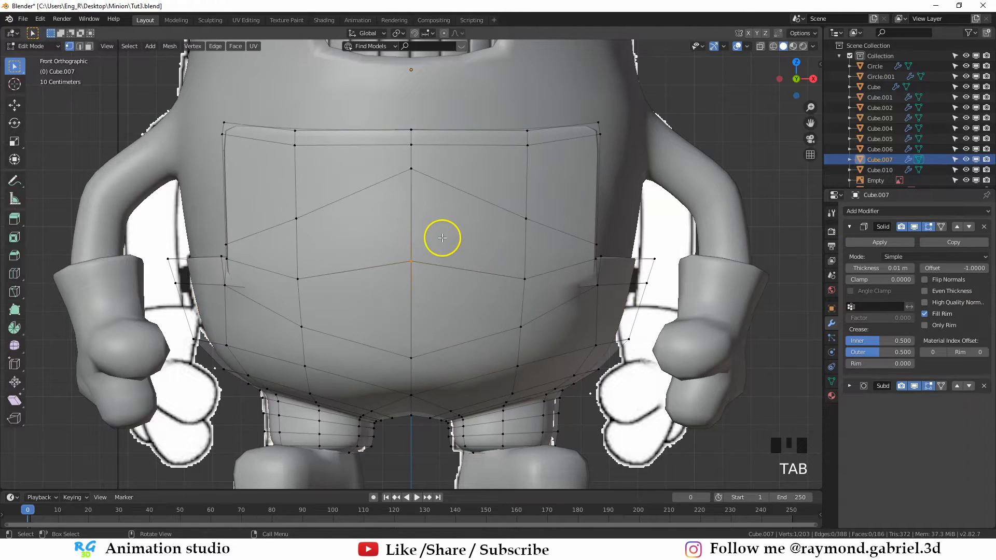
Bevel the vertical centre edge between the two slid bib vertices with one segment and an offset of about 0.065 m
key(2)
click(410, 187)
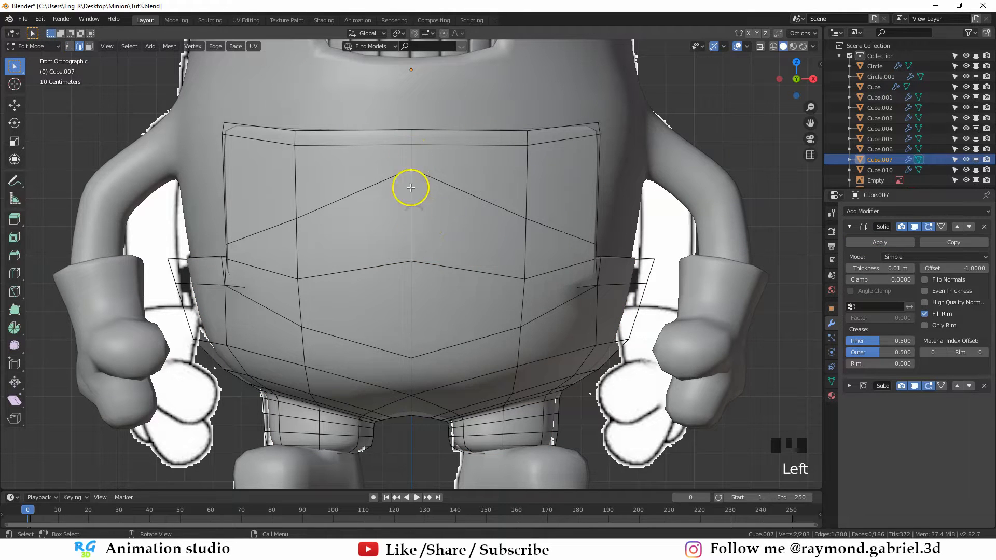
key(z)
click(266, 231)
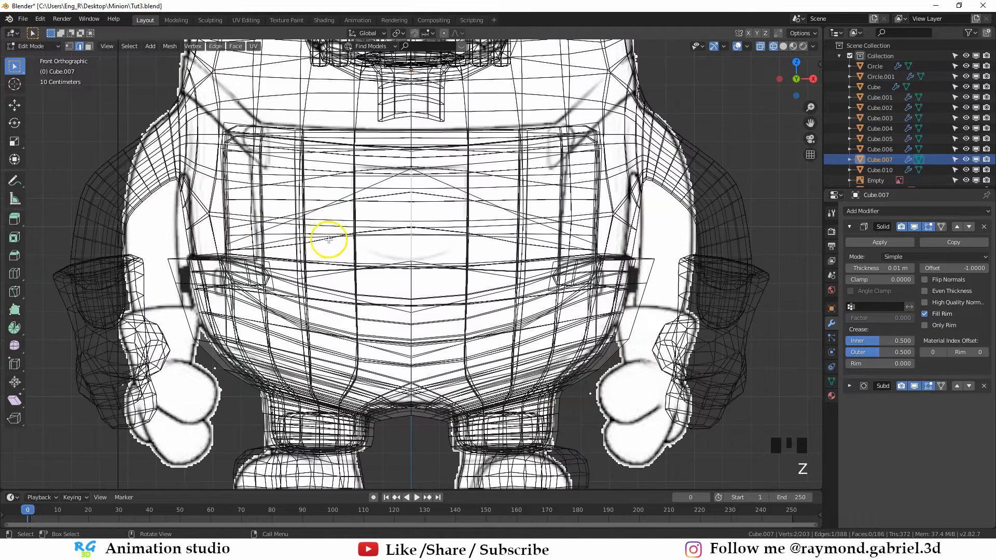
key(z)
key(ctrl+b)
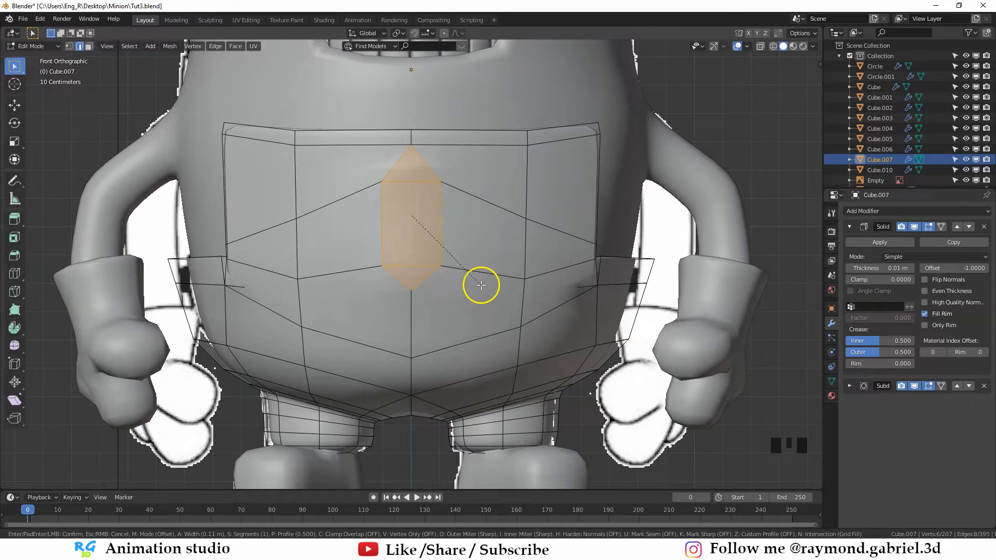
click(476, 272)
Scale the bevelled strip along global X in wireframe to widen it into a rectangular pocket face
key(z)
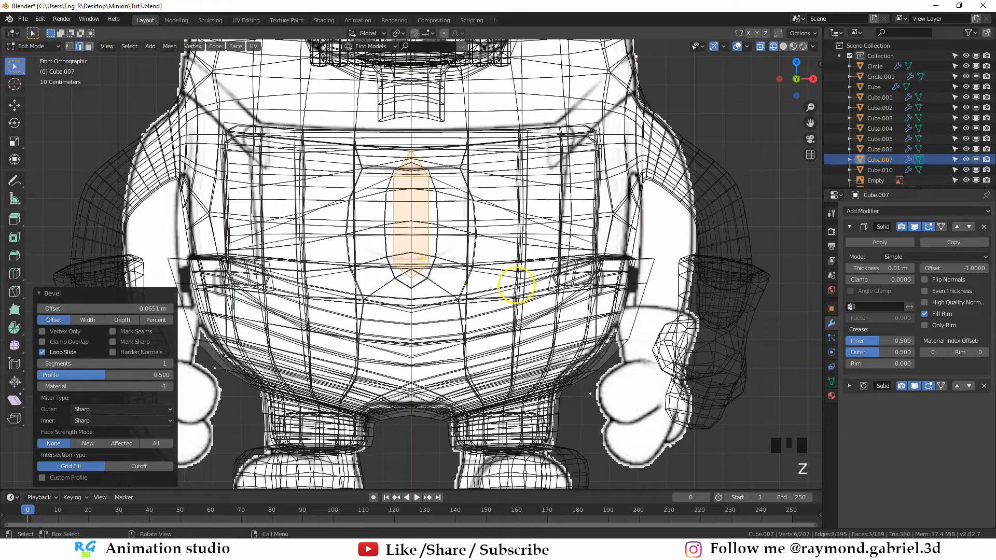
key(s)
key(x)
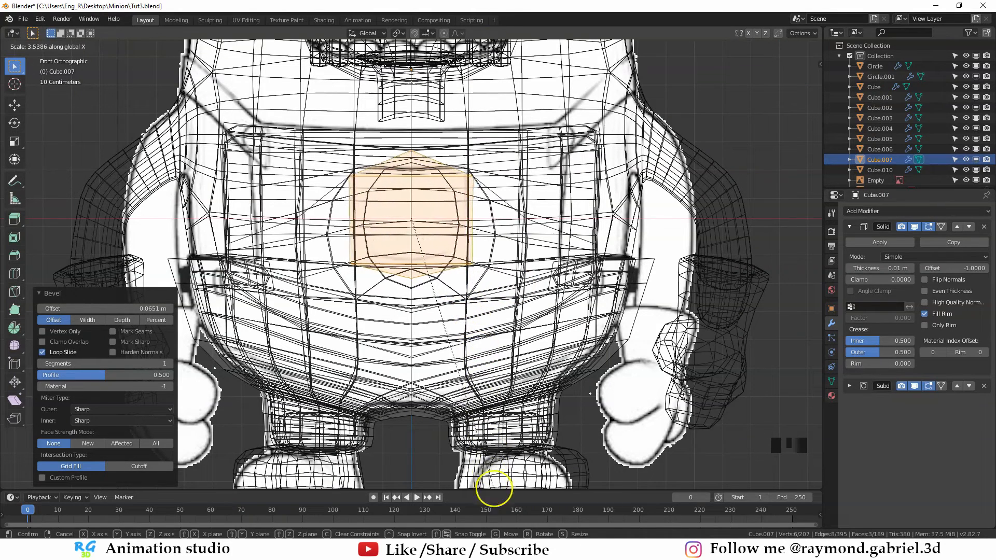
click(478, 137)
key(z)
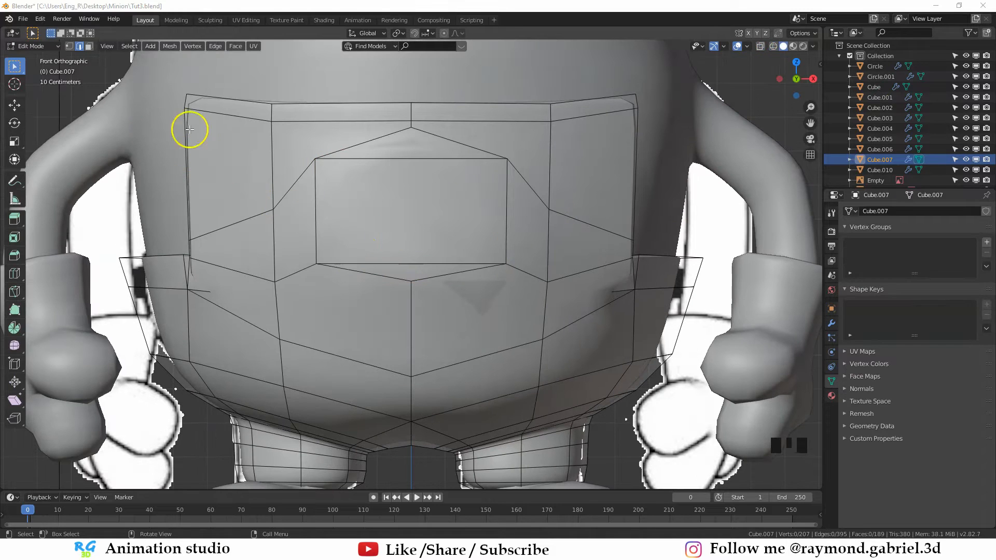
Inset the rectangular pocket face slightly to form a thin border, and clear the selection
click(89, 46)
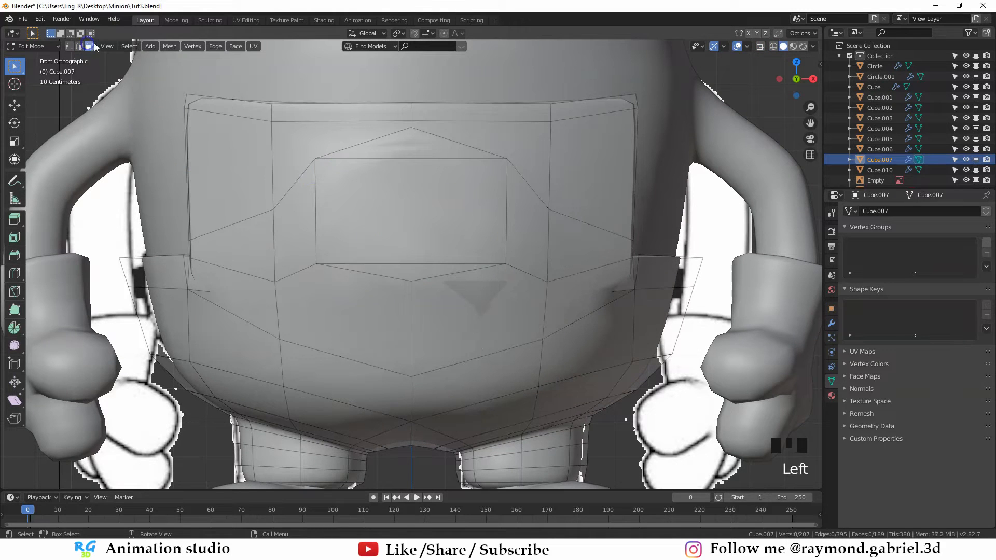
click(411, 223)
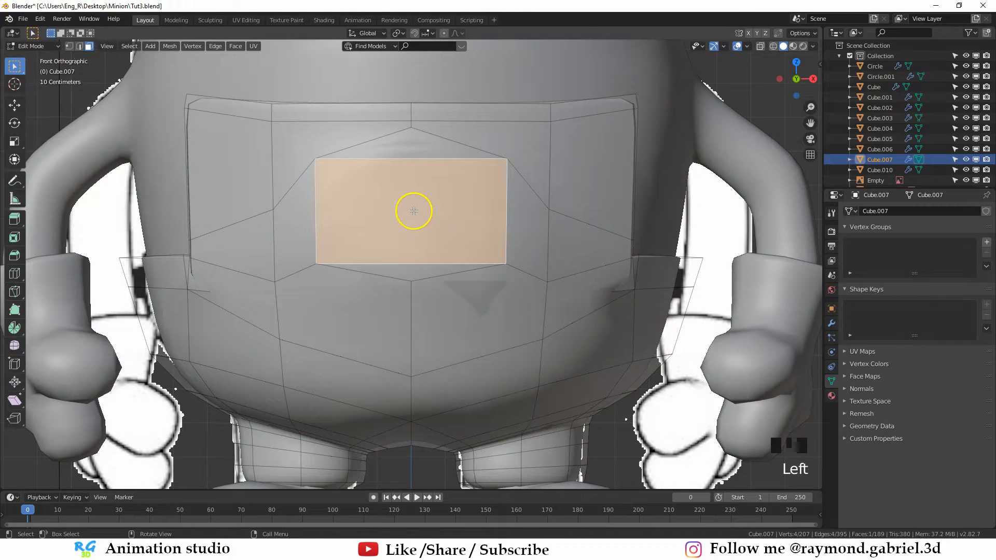
key(i)
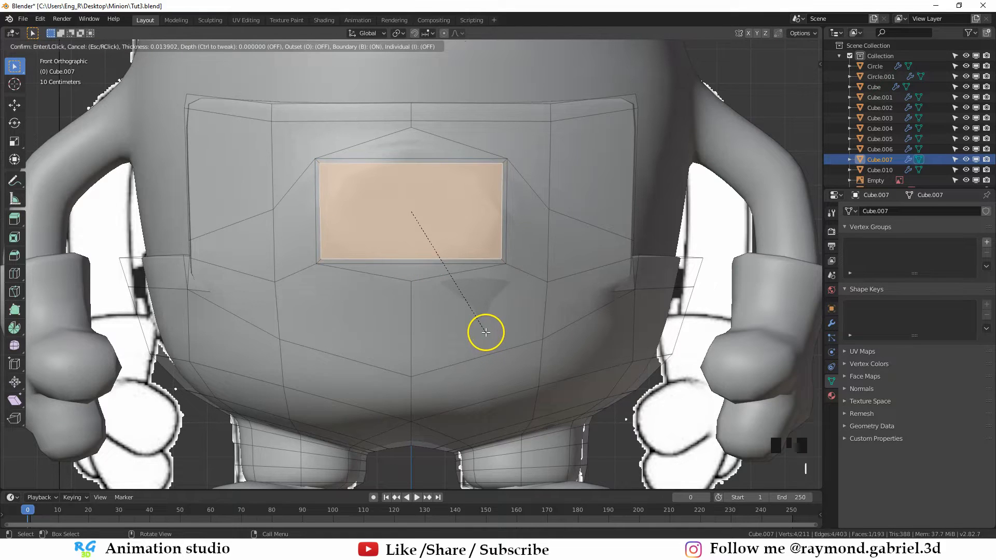
click(482, 334)
key(alt+a)
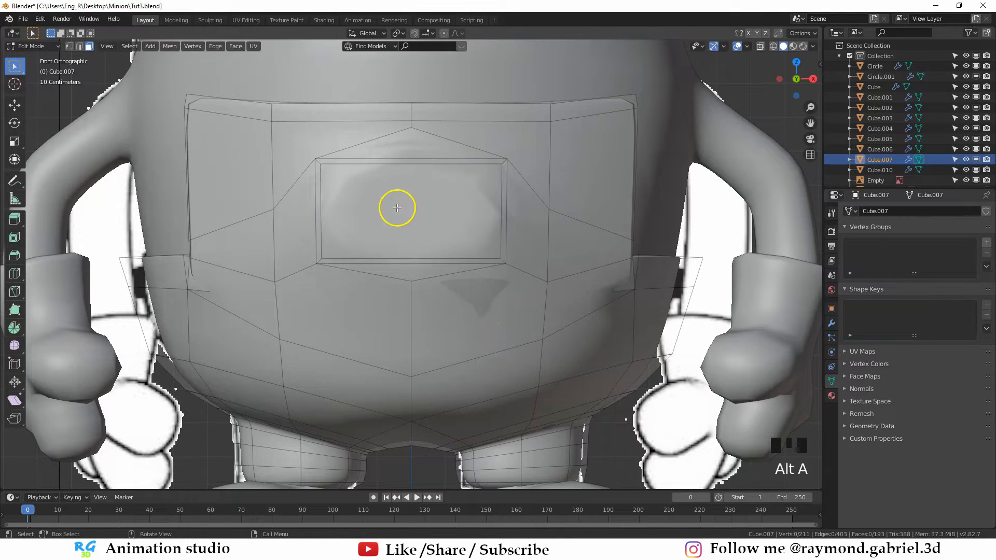
Add a single vertical loop cut through the middle of the pocket with a slide factor of 0
key(ctrl+r)
drag(409, 176, 405, 206)
right_click(402, 205)
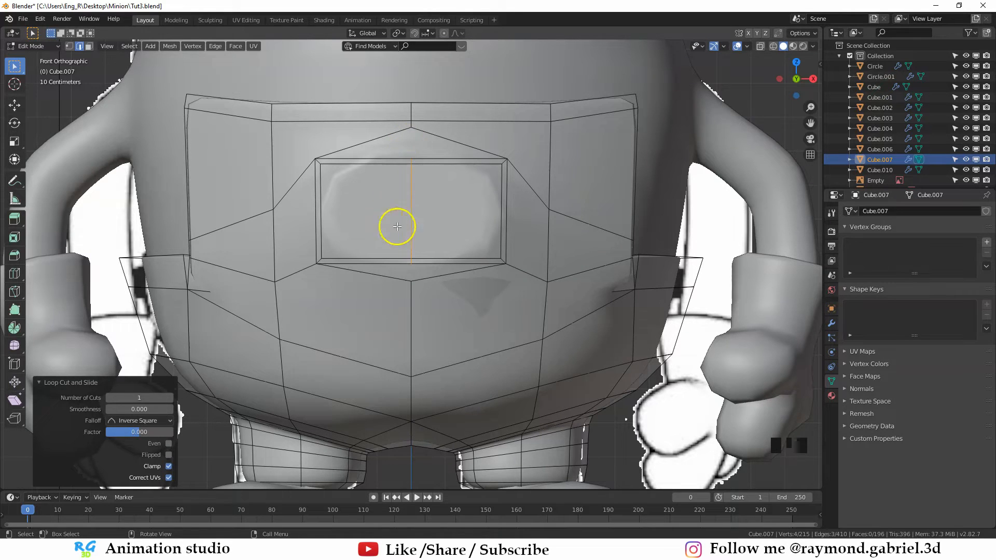
Merge the centre-line vertices just above and just below the pocket into its top and bottom midpoints using Merge At Last
key(1)
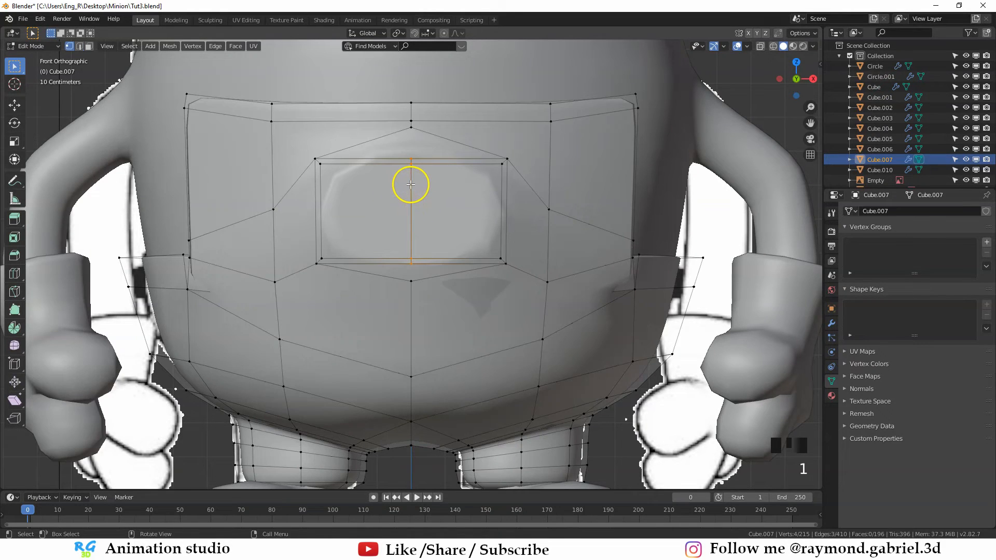
click(412, 128)
shift+click(412, 158)
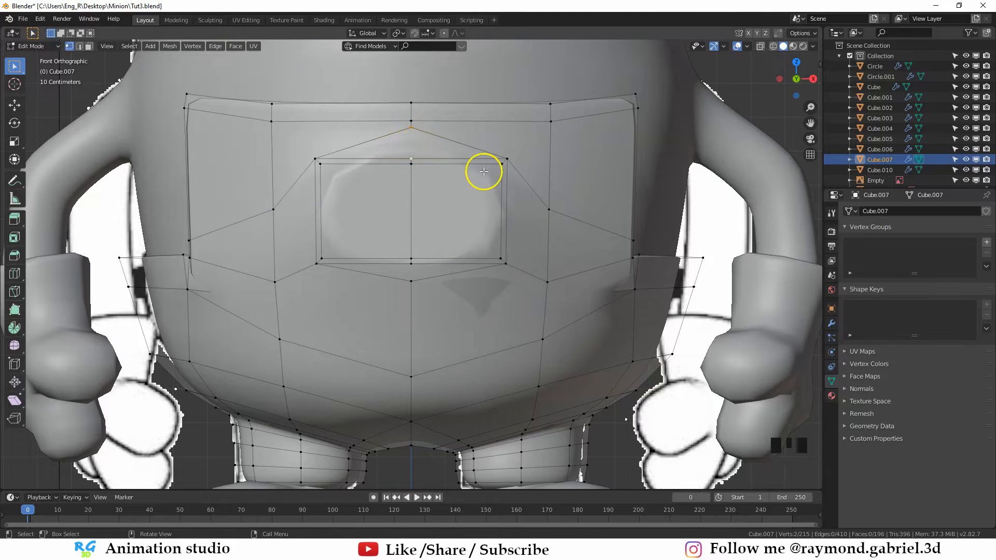
key(alt+m)
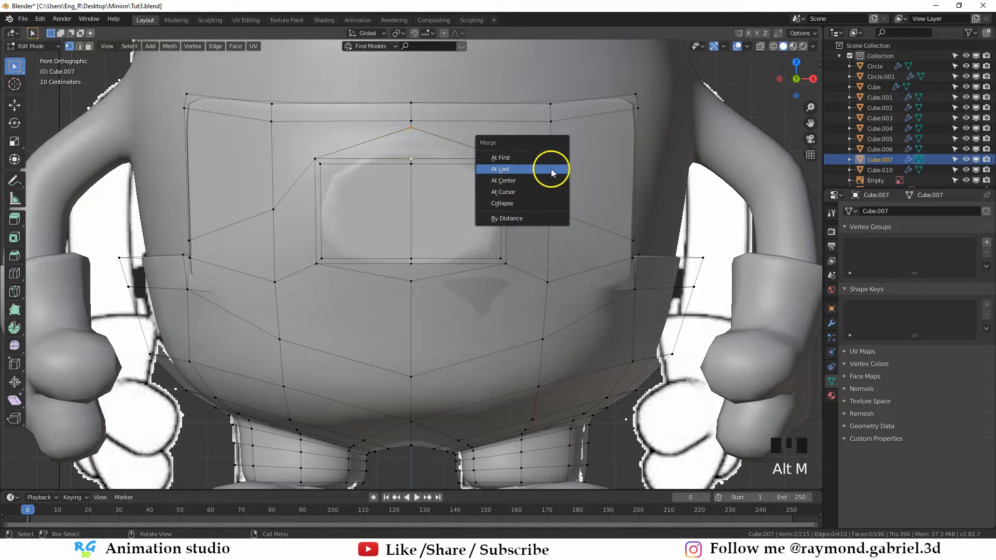
click(507, 169)
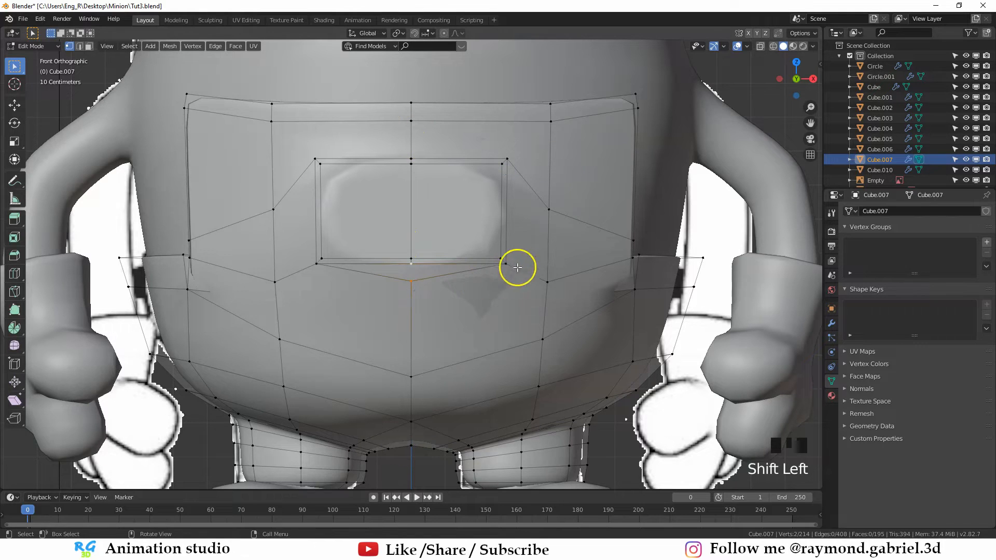
key(alt+m)
click(553, 259)
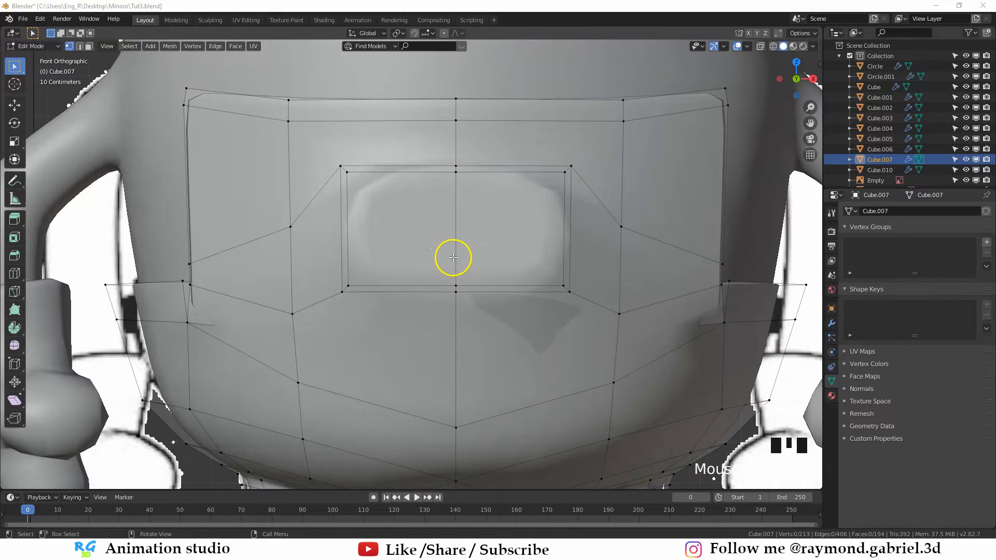
Examine the number of corners on the faces above, below and beside the bib pocket
scroll(453, 258, down, 1)
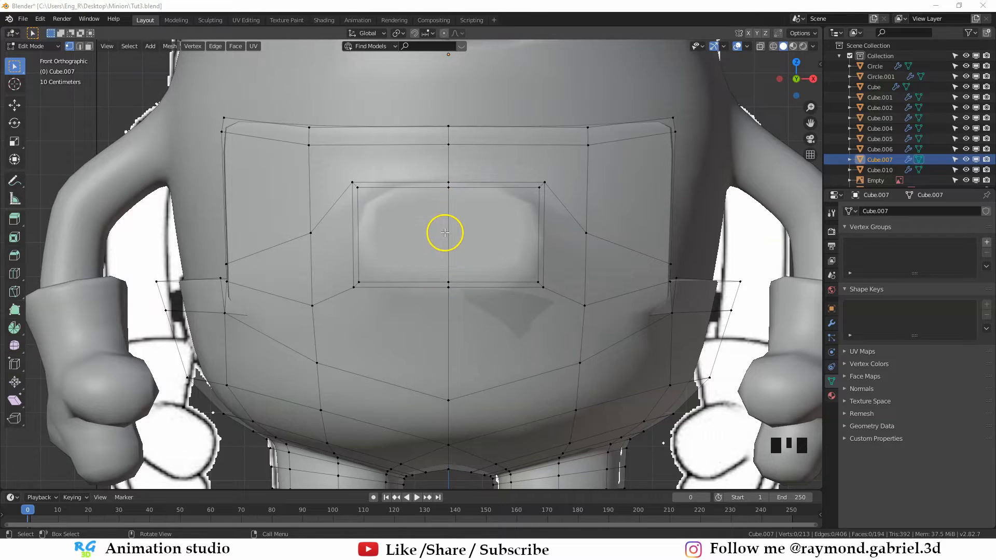
click(402, 160)
key(3)
click(462, 166)
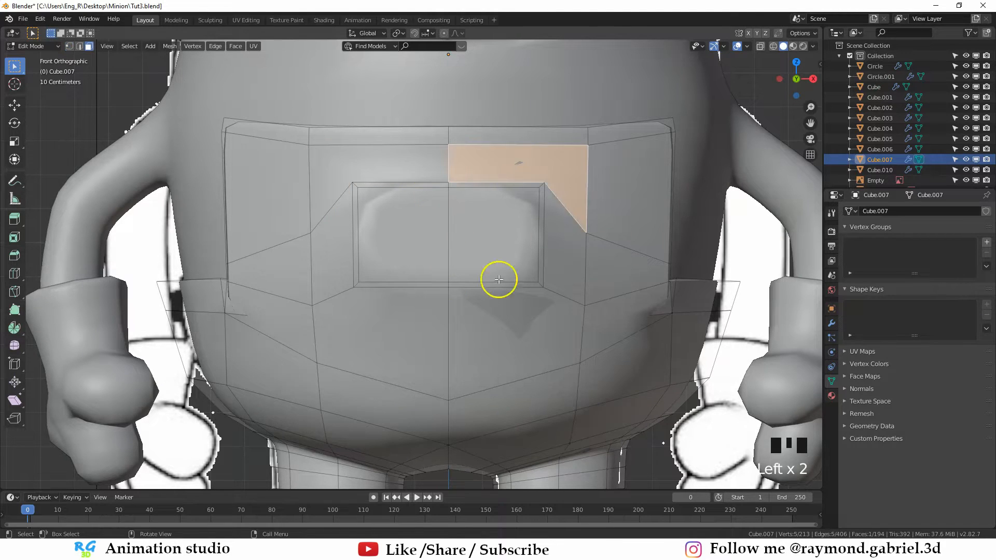
click(480, 306)
click(404, 343)
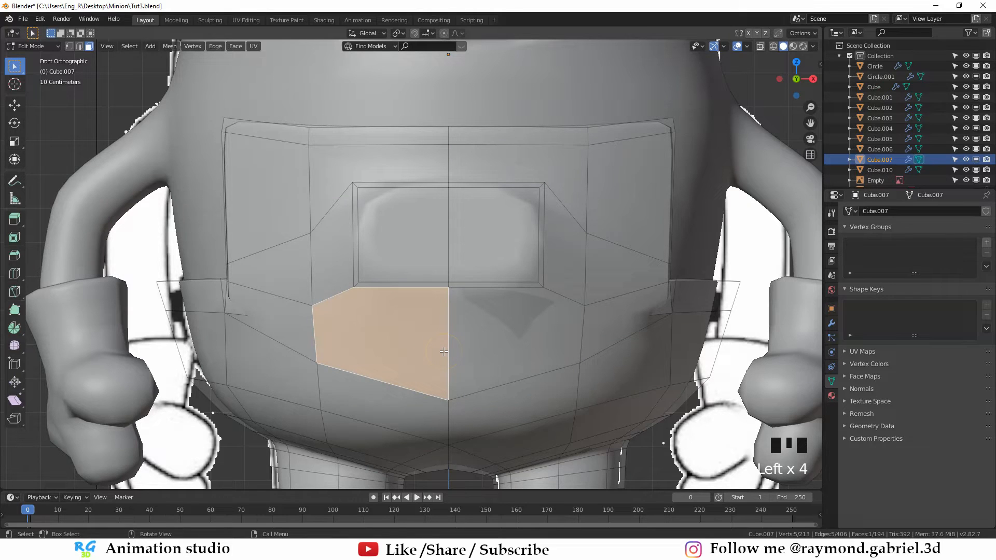
click(252, 182)
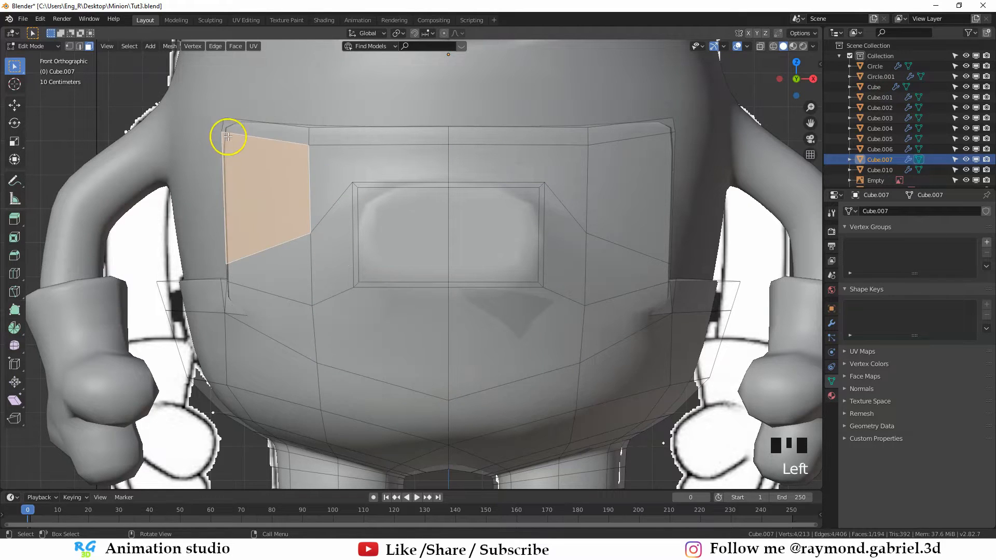
key(1)
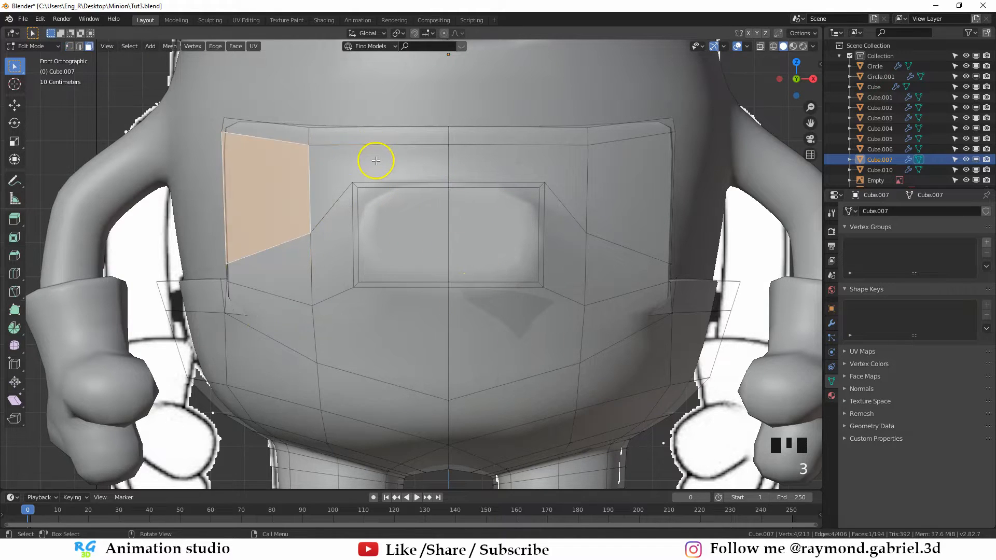
click(415, 158)
click(496, 160)
click(496, 336)
click(406, 336)
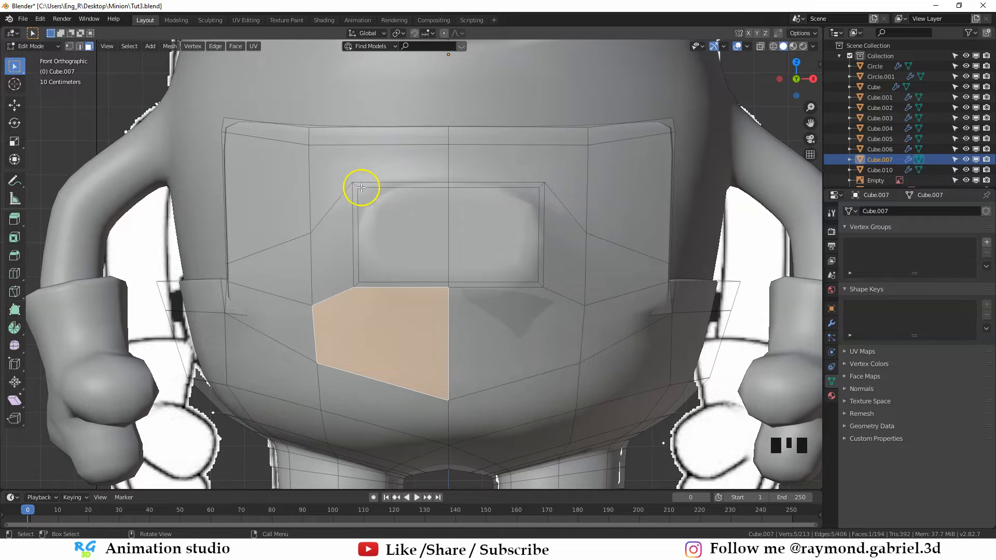
Add a short vertical cut above the pocket's upper-left corner, aligned with that corner, and connect its lower end to the corner vertex
key(1)
key(alt+a)
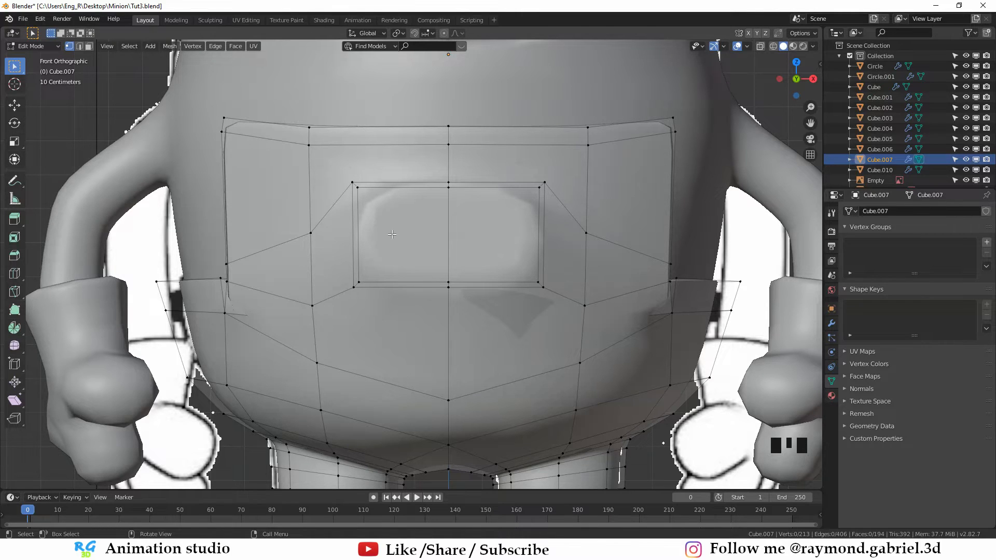
key(ctrl+r)
click(390, 146)
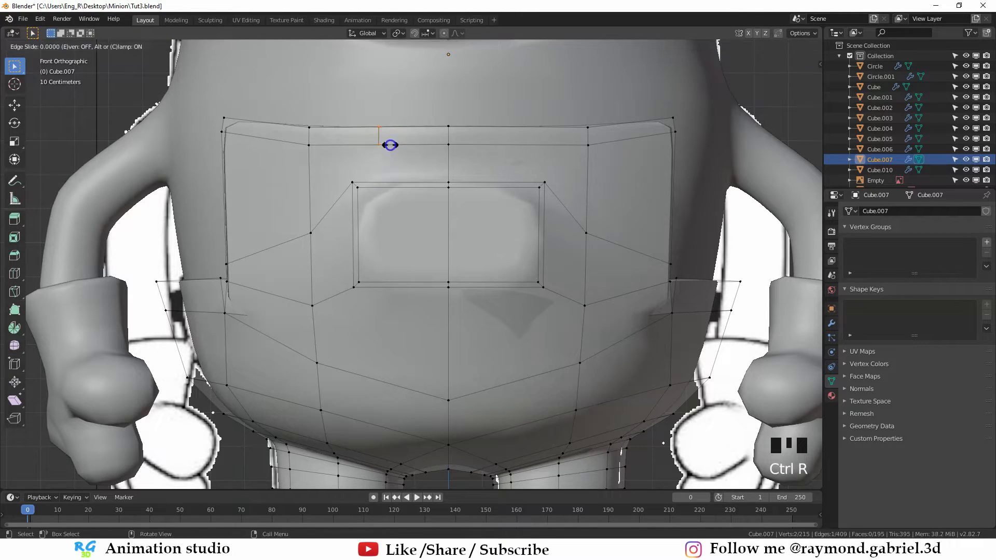
click(364, 160)
click(353, 181)
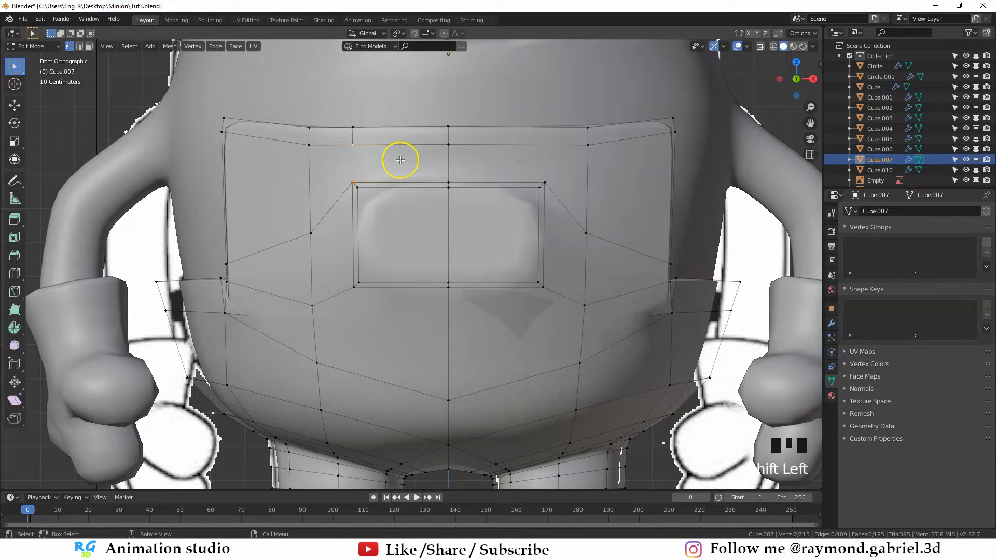
key(j)
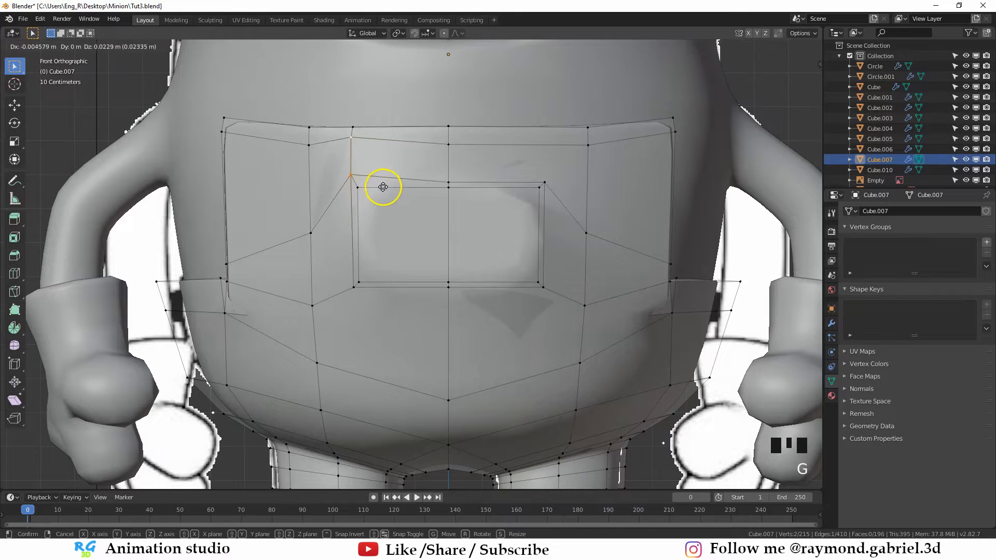
Cut the bib's top strip above the pocket's upper-right corner and join the new vertex to that corner
key(ctrl+r)
click(512, 143)
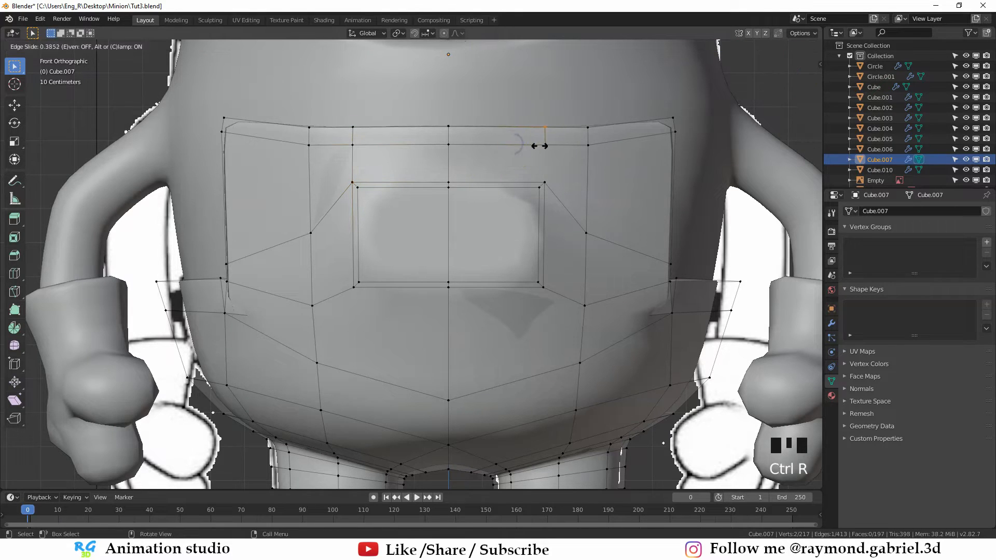
click(538, 147)
click(542, 146)
shift+click(549, 174)
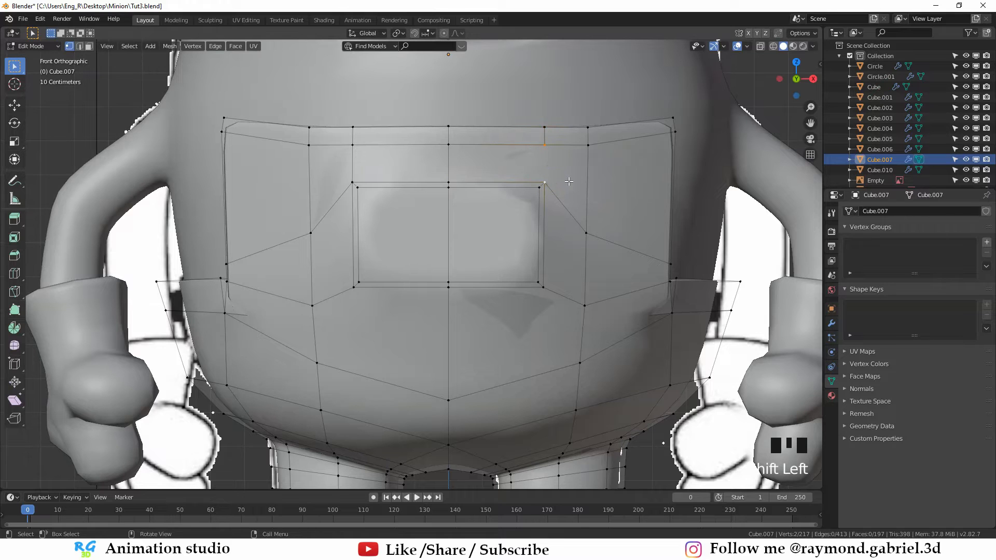
key(j)
Examine the corner count of the faces above and beside the pocket's upper-right corner
key(3)
click(513, 165)
click(567, 171)
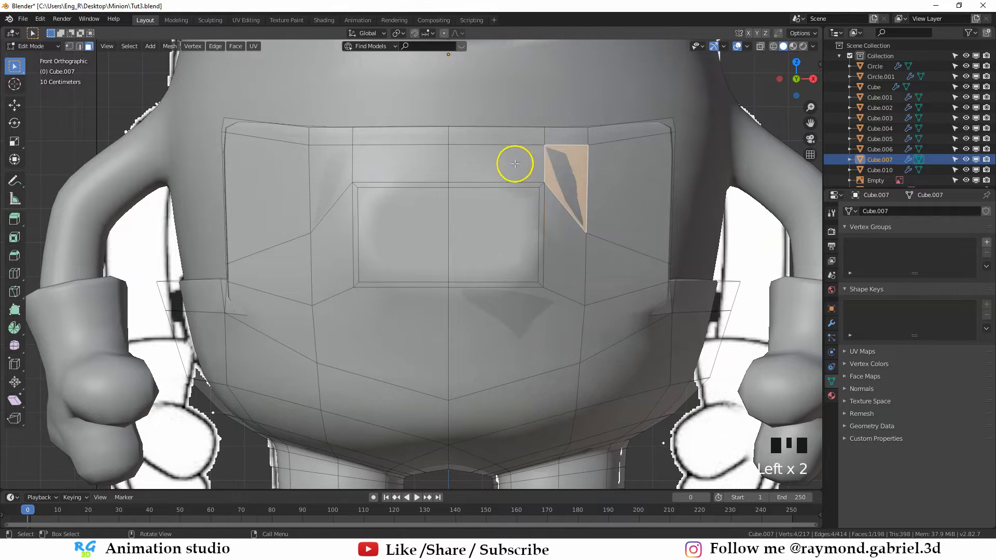
click(515, 164)
click(567, 169)
click(507, 158)
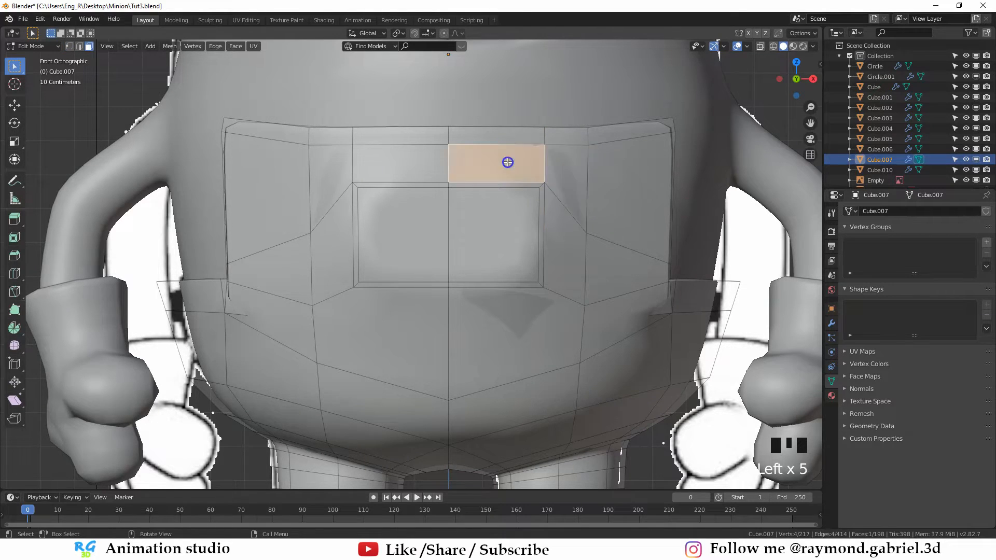
click(569, 171)
click(556, 171)
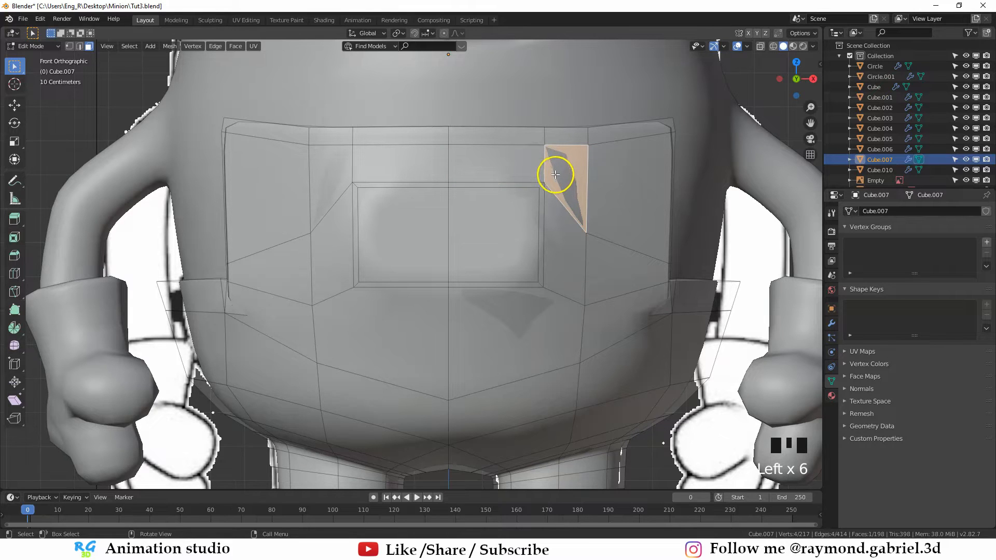
Add a centred vertical loop cut on each side of the centre line below the pocket, running down into the legs
middle_drag(527, 334, 547, 159)
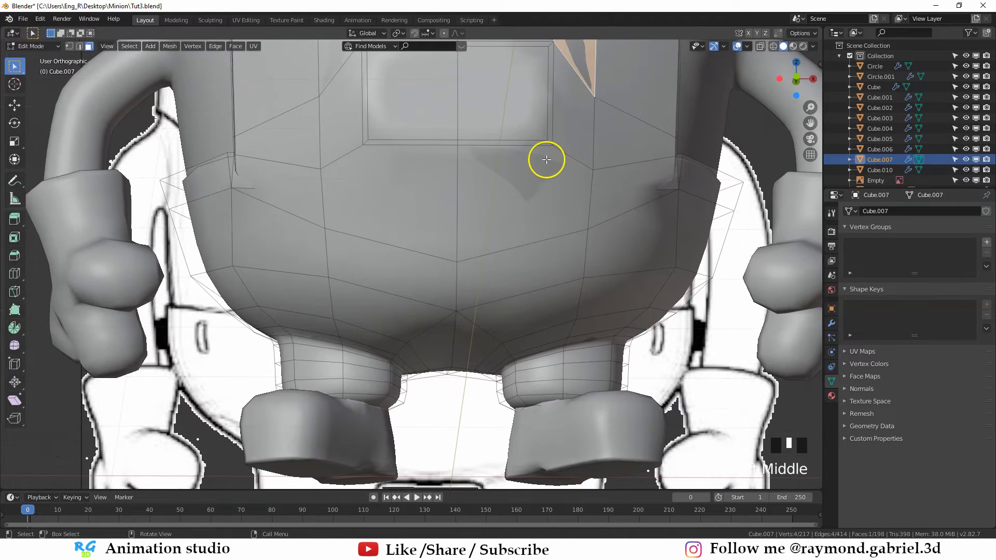
click(529, 204)
click(524, 211)
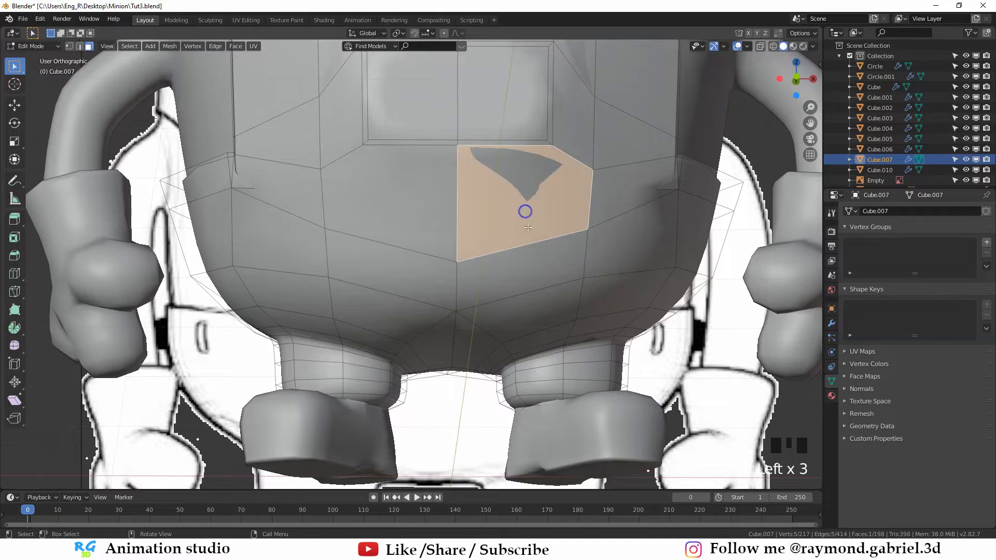
key(ctrl+r)
click(539, 278)
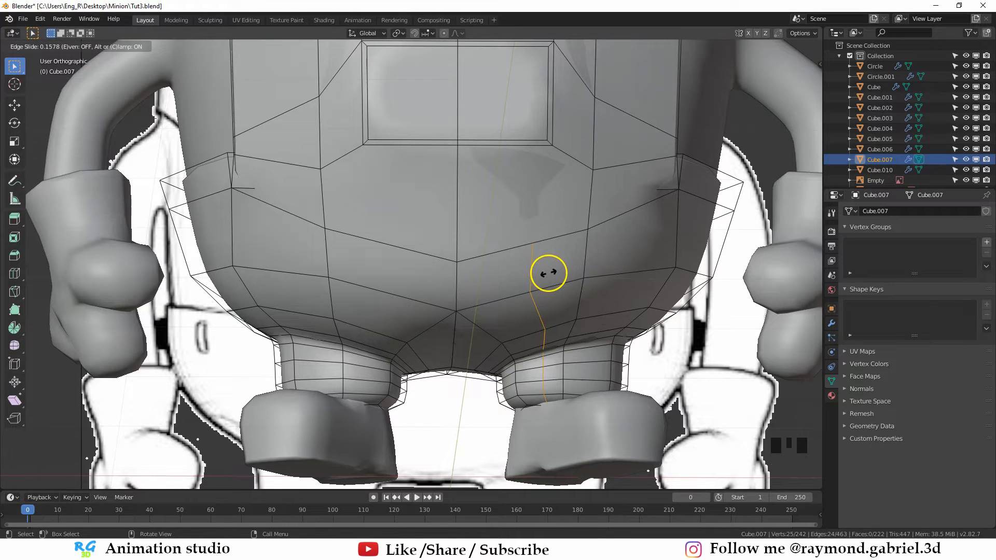
right_click(548, 273)
key(ctrl+r)
click(378, 267)
right_click(379, 267)
Connect the pocket's two lower corner vertices to the top ends of the new loops below them
key(1)
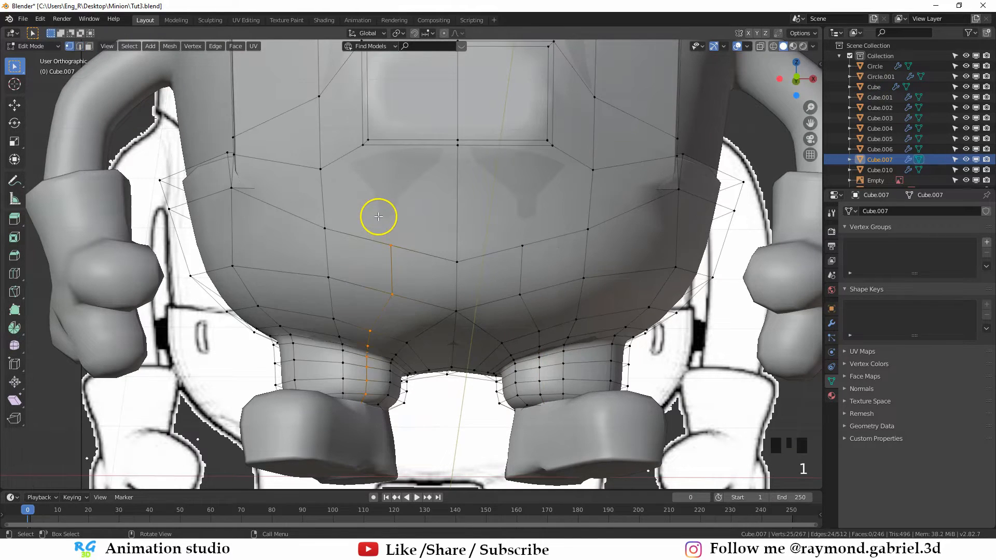
click(362, 154)
shift+click(390, 244)
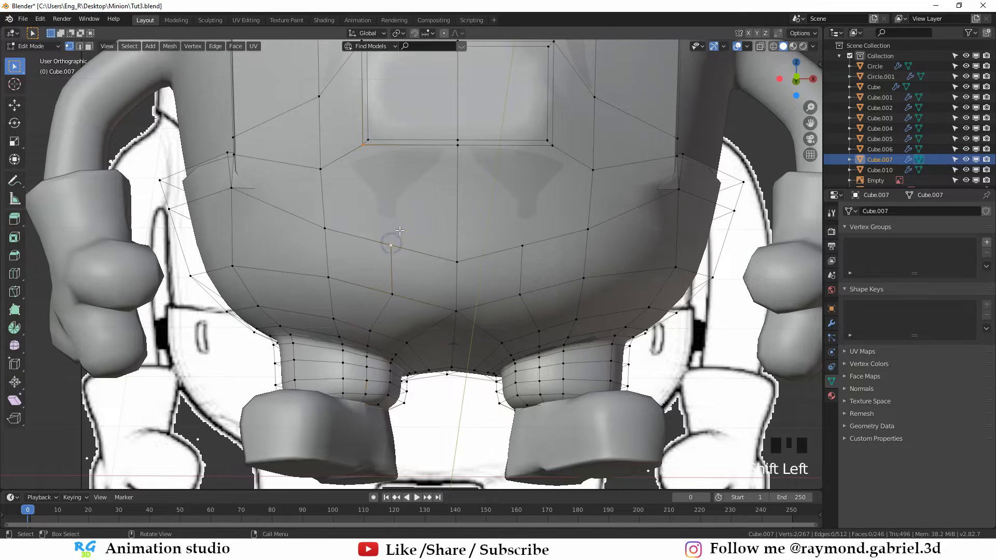
key(j)
click(551, 171)
shift+click(534, 225)
key(j)
scroll(488, 219, down, 2)
middle_drag(487, 219, 497, 218)
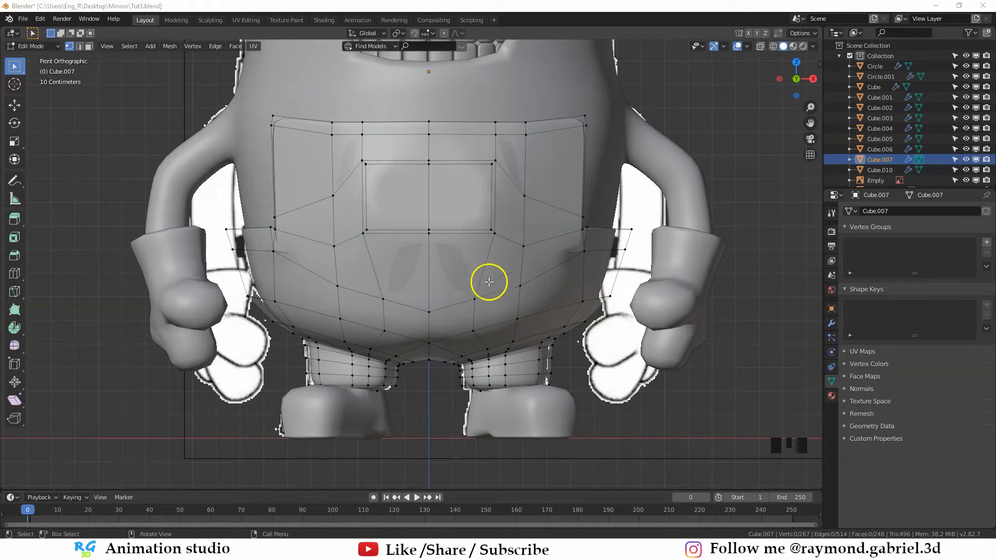
Vertex-slide the upper vertices on both sides of the pocket up to about the height of its top edge
click(523, 195)
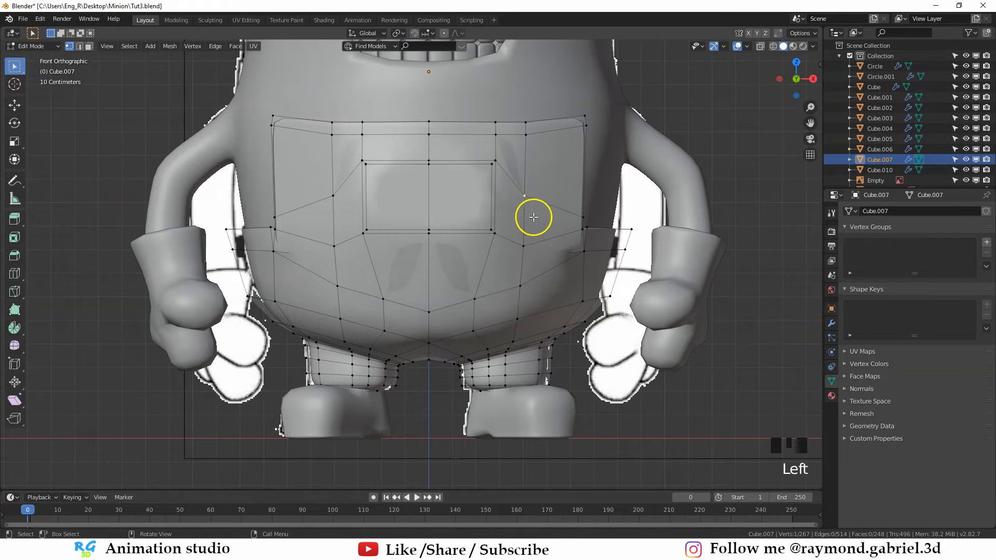
key(g)
key(g)
click(544, 187)
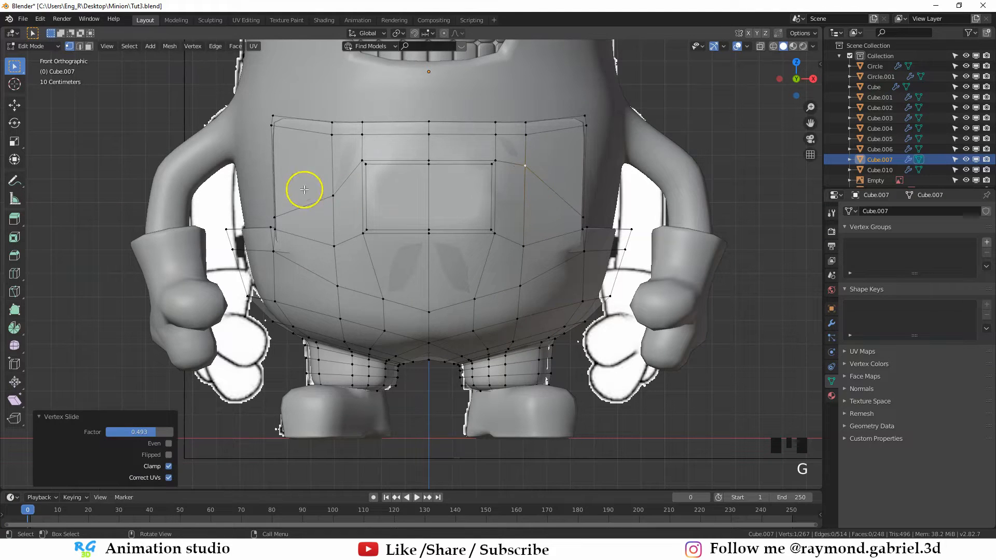
click(338, 196)
key(g)
key(g)
click(363, 175)
Vertex-slide the lower vertices on both sides of the pocket up to about the height of its bottom edge
click(336, 247)
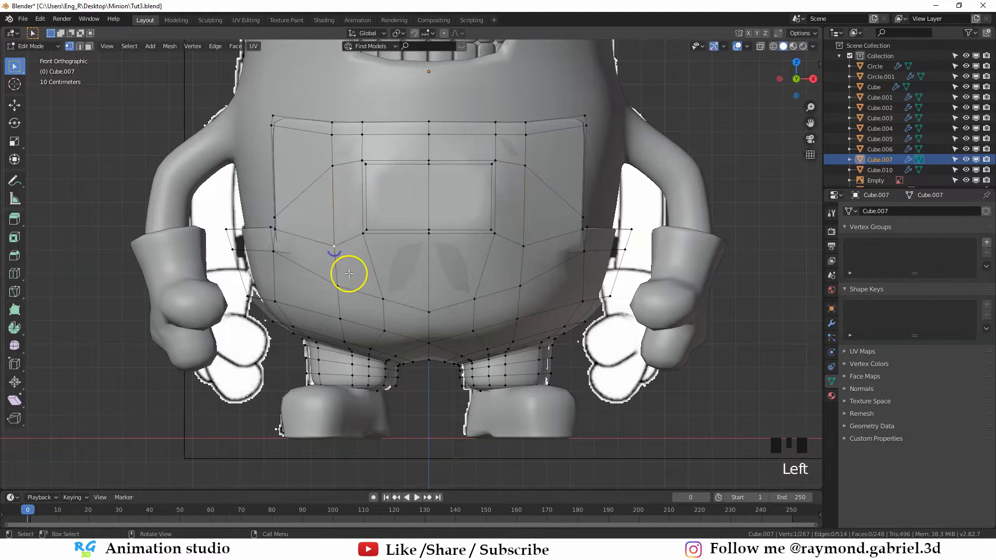
key(g)
key(g)
click(350, 262)
click(521, 252)
key(g)
key(g)
click(533, 264)
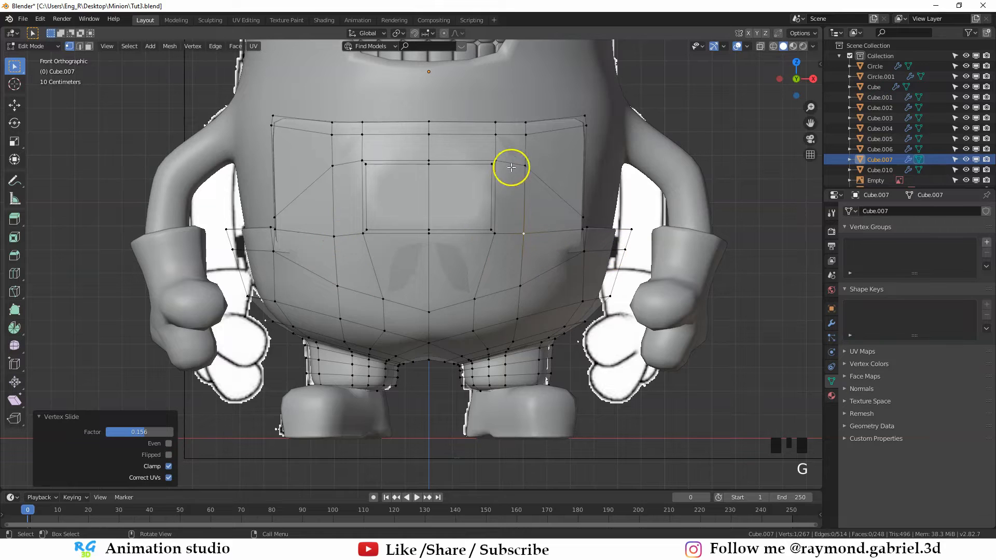
Slide the new loop vertices on the lower belly outward so the vertical edges line up below the pocket's corners
click(370, 302)
key(g)
key(g)
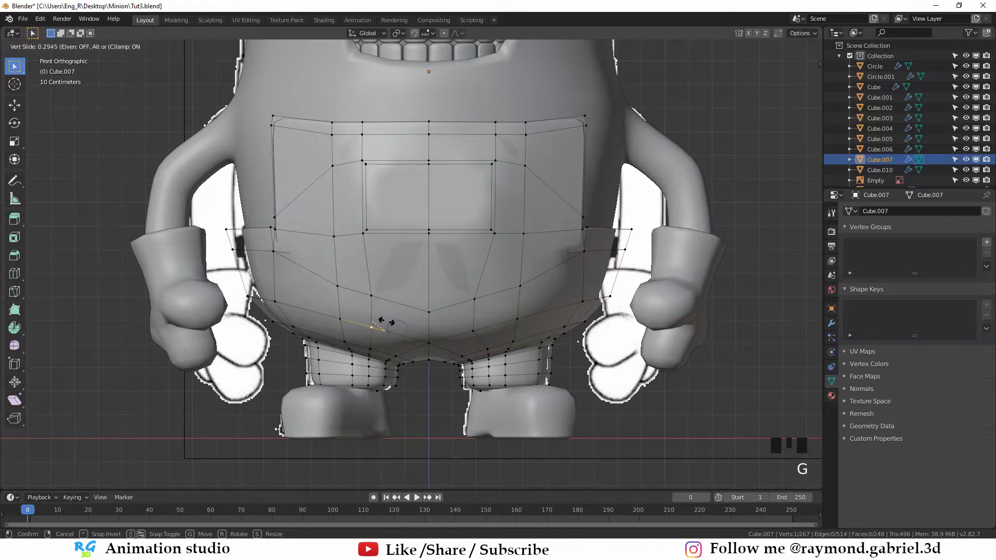
click(484, 322)
key(g)
key(g)
click(495, 320)
Fine-tune the upper ends of both lower-belly loops with Vertex Slide to even their spacing below the pocket
click(378, 296)
key(g)
key(g)
click(374, 295)
click(493, 300)
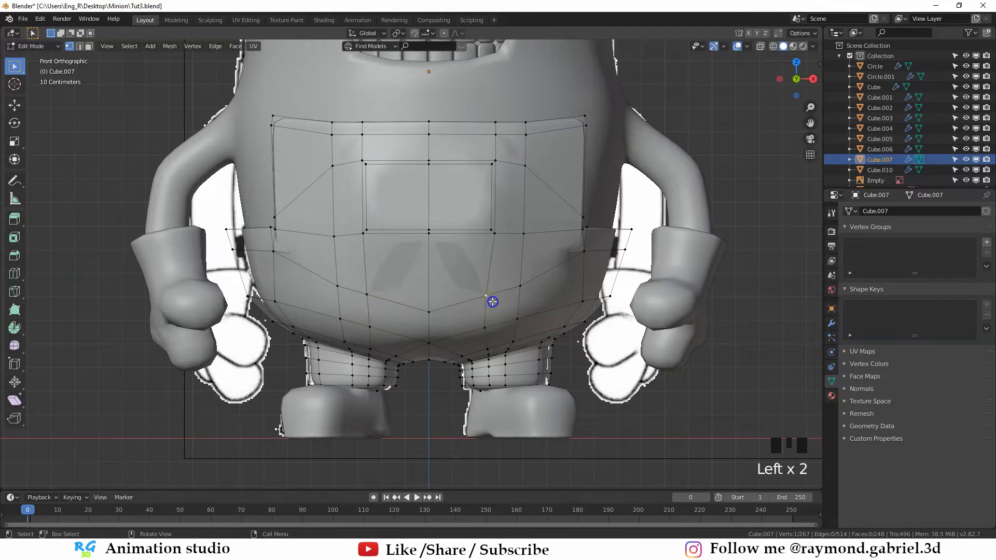
key(g)
key(g)
click(495, 301)
click(499, 323)
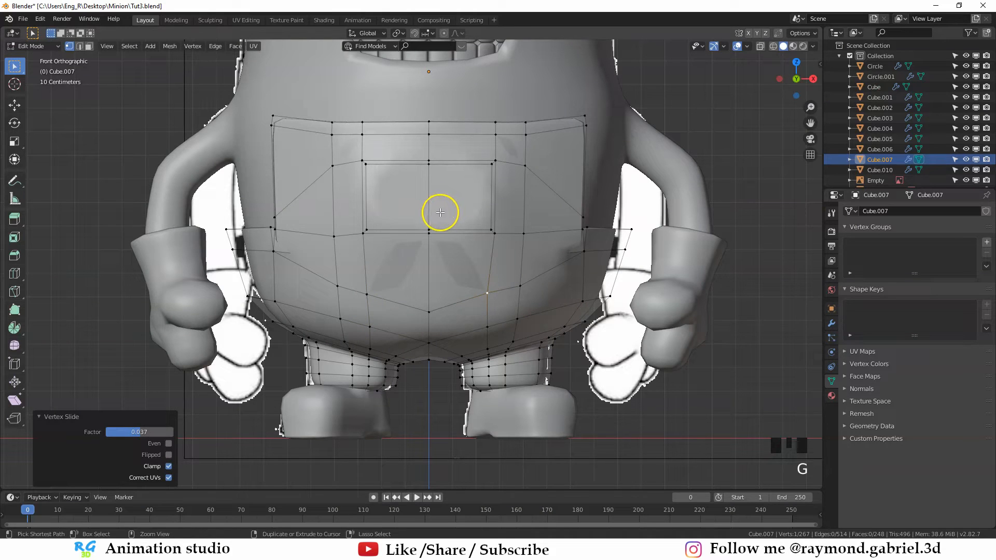
Add one horizontal loop cut across the pocket close to its top edge, with a slide factor of about -0.794
key(ctrl+r)
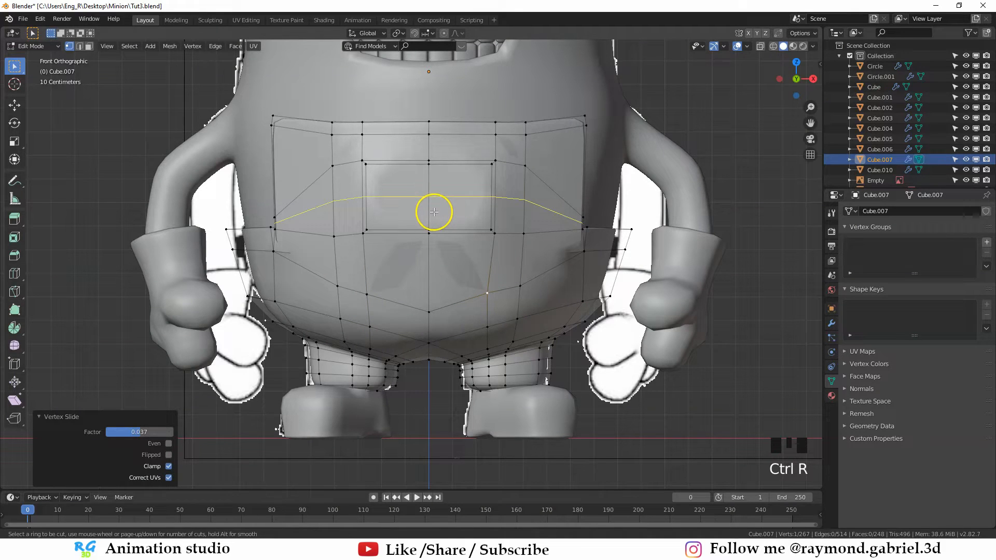
click(430, 207)
click(459, 177)
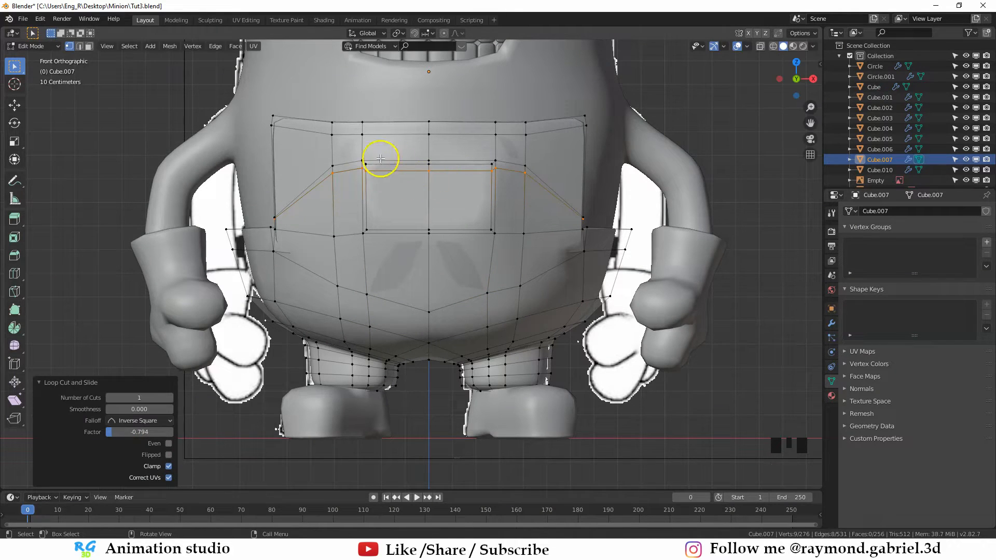
key(3)
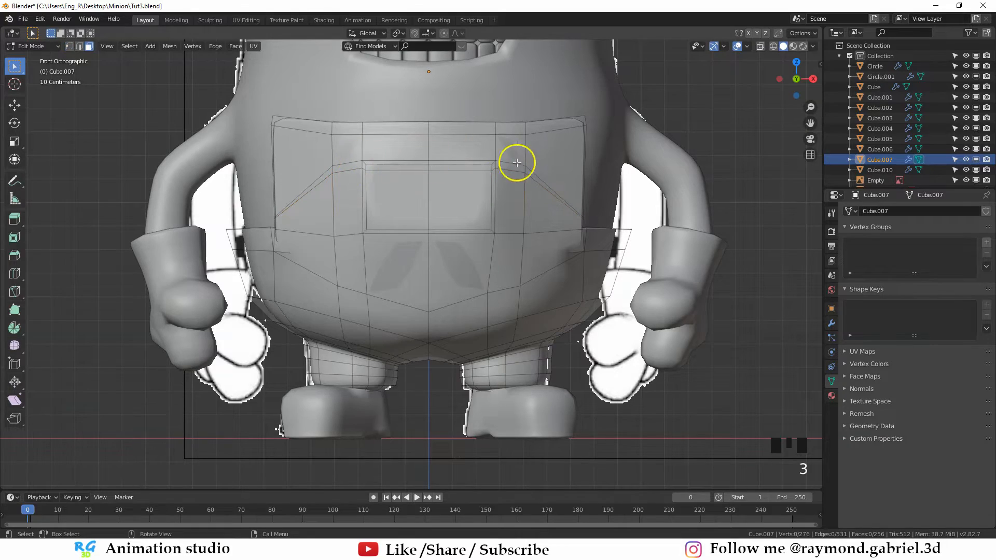
Examine the bib pocket's shape on the reference drawing in wireframe display and compare it with the mesh from the front
key(shift+z)
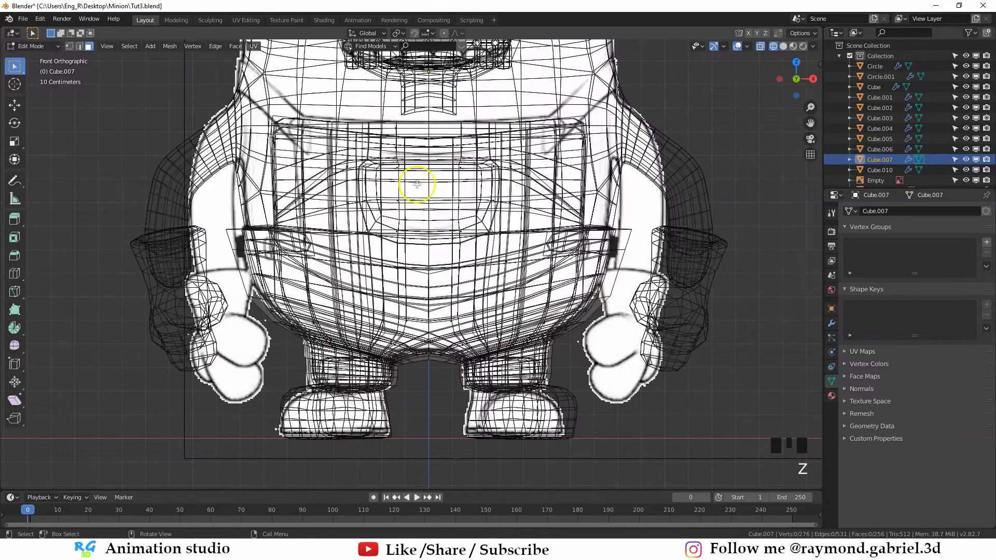
middle_drag(436, 161, 577, 172)
scroll(485, 173, up, 2)
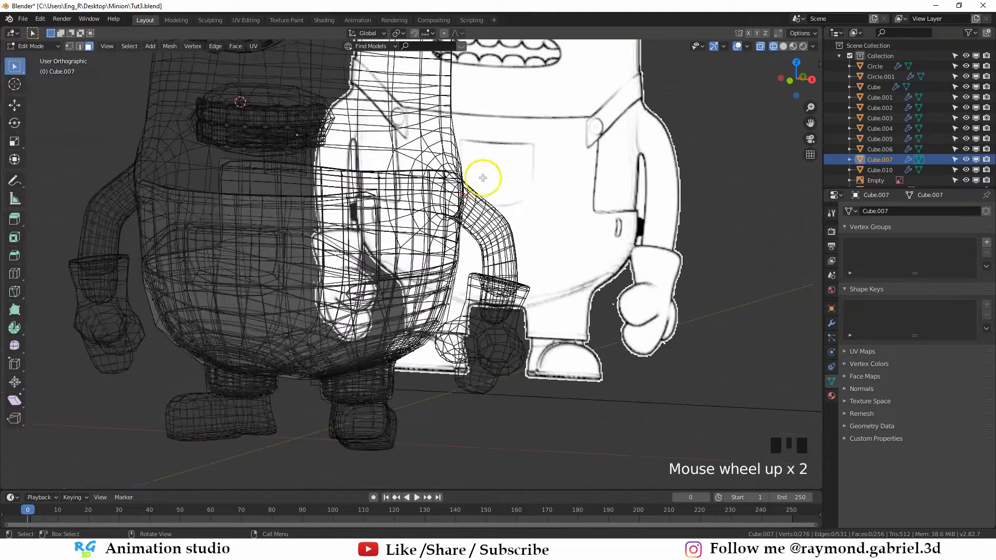
middle_drag(484, 173, 582, 147)
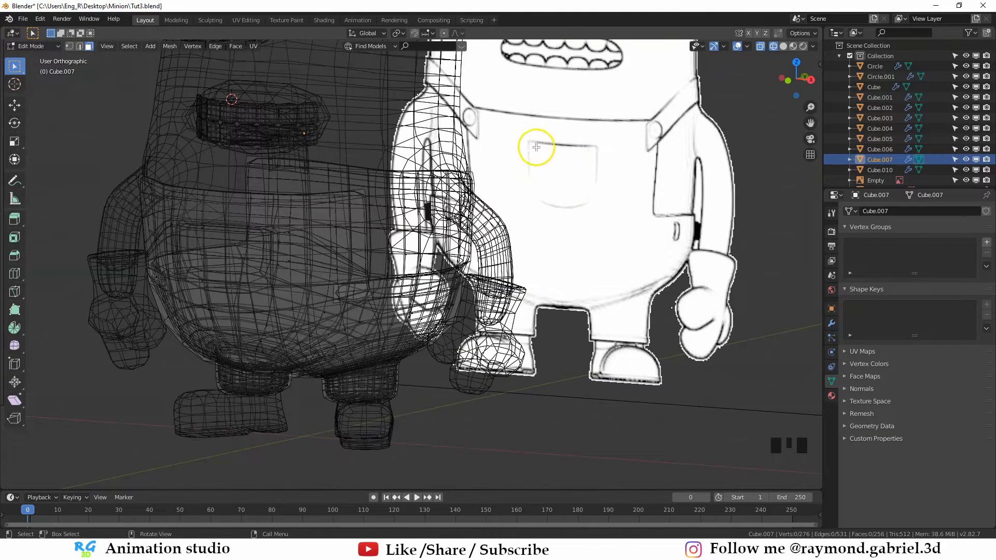
middle_drag(534, 195, 372, 243)
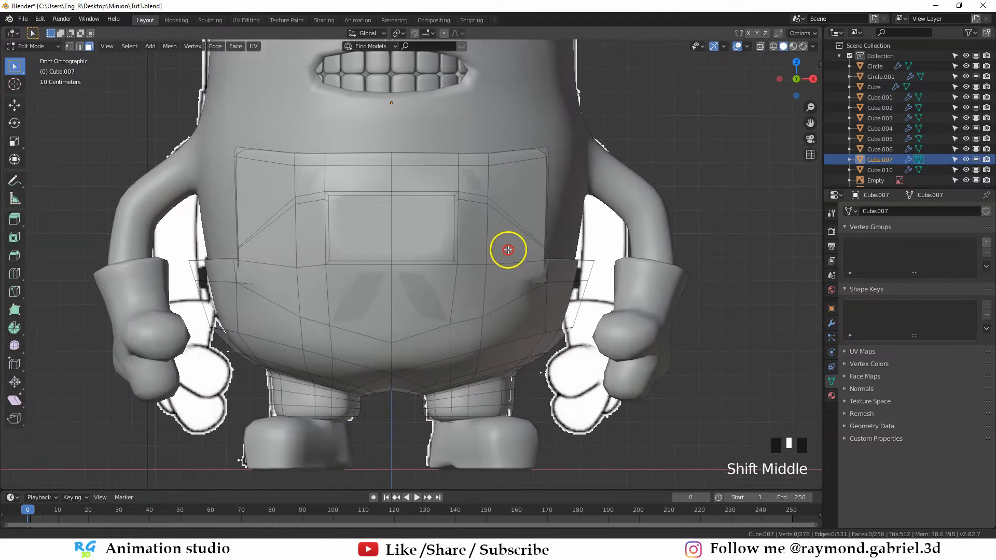
shift+middle_drag(507, 249, 515, 243)
scroll(516, 243, up, 1)
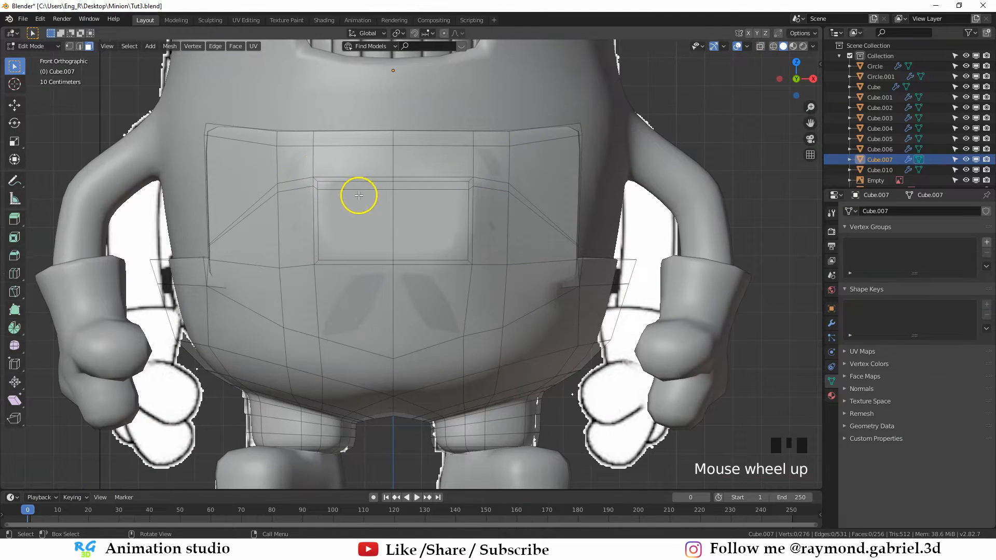
scroll(356, 196, down, 1)
Extrude the four inner pocket faces slightly outward from the bib and inspect the smoothed pocket in Object Mode
key(alt+a)
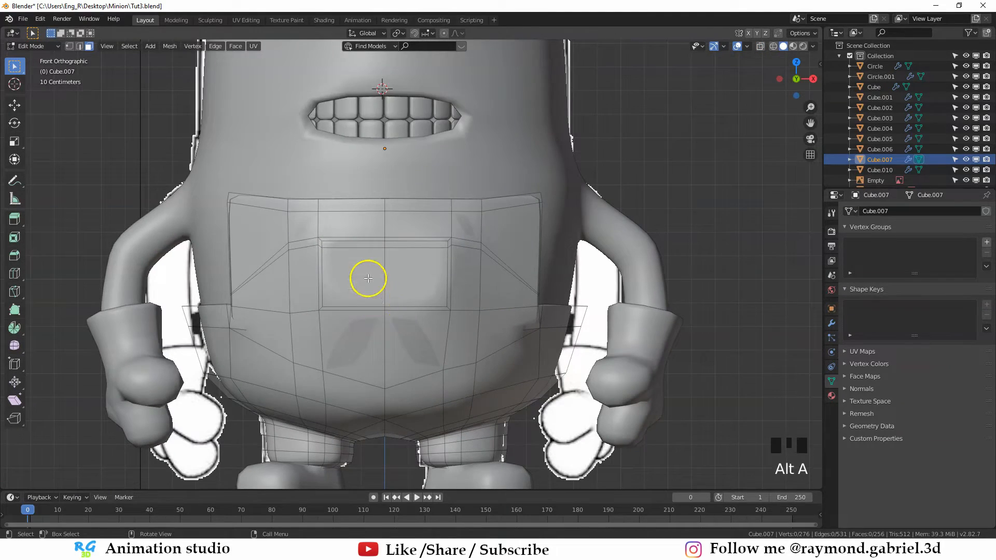
click(367, 273)
shift+click(365, 244)
shift+click(399, 248)
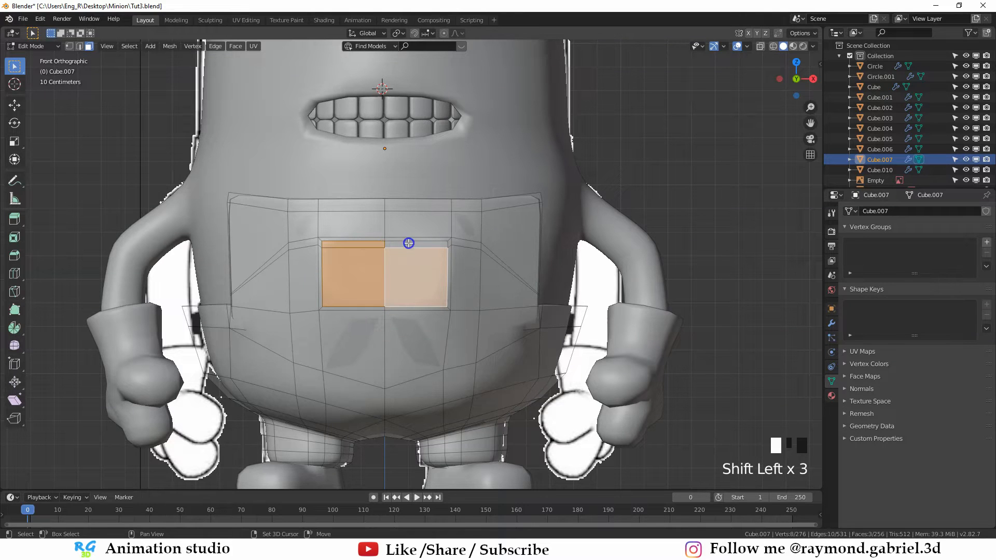
shift+click(408, 243)
middle_drag(408, 243, 456, 257)
scroll(396, 289, up, 2)
key(e)
click(422, 301)
key(Tab)
scroll(458, 273, down, 3)
shift+middle_drag(387, 264, 283, 334)
scroll(284, 334, up, 2)
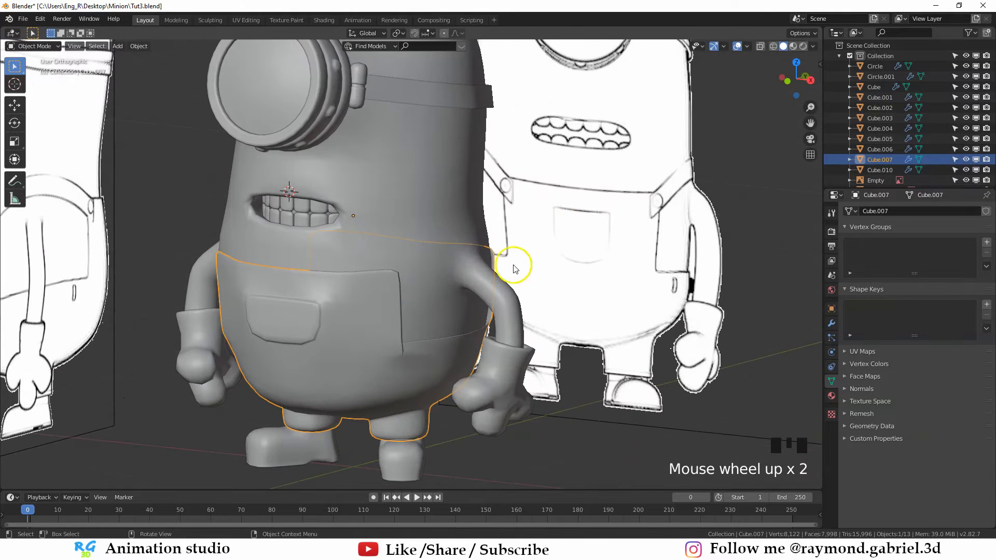
Select the vertices along the pocket's top edge and move them up to match the front reference
key(Tab)
scroll(323, 344, up, 2)
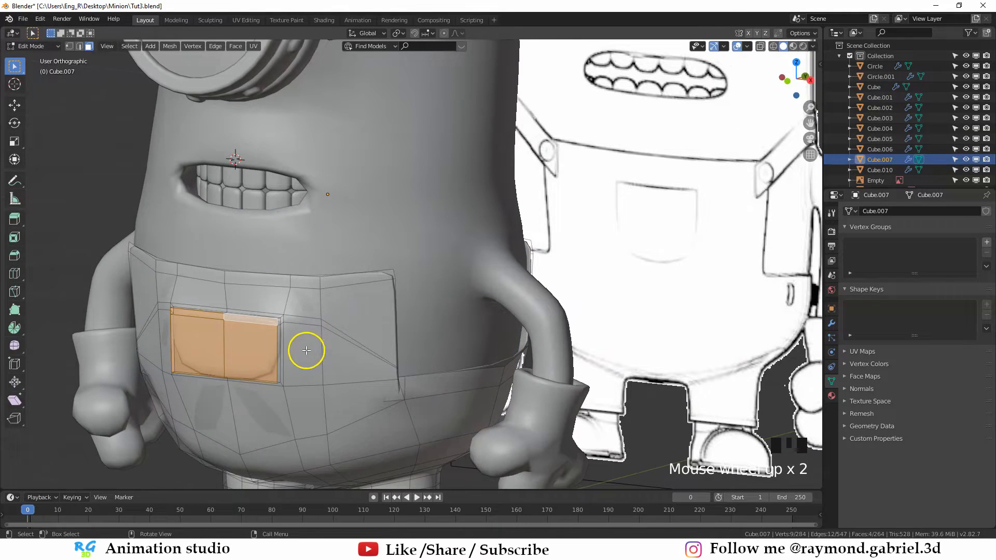
shift+middle_drag(307, 349, 340, 309)
key(alt+a)
key(c)
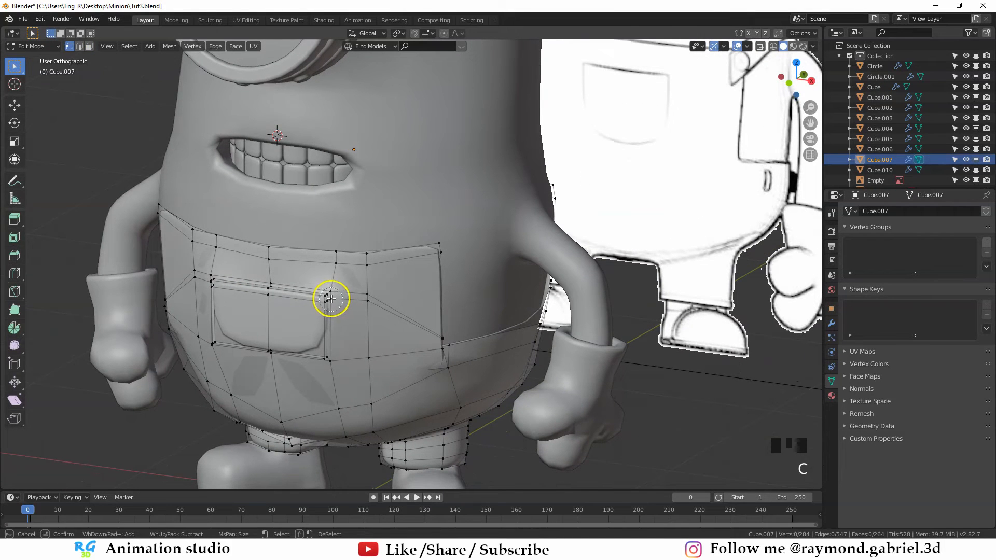
drag(258, 293, 205, 278)
mouse_move(248, 311)
middle_down()
mouse_move(306, 302)
mouse_move(367, 333)
mouse_move(318, 345)
middle_up()
middle_click(258, 302)
scroll(382, 289, down, 2)
mouse_move(382, 289)
shift+middle_down()
mouse_move(399, 257)
mouse_move(409, 273)
shift+middle_up()
key(shift+z)
scroll(311, 263, up, 1)
scroll(311, 263, up, 2)
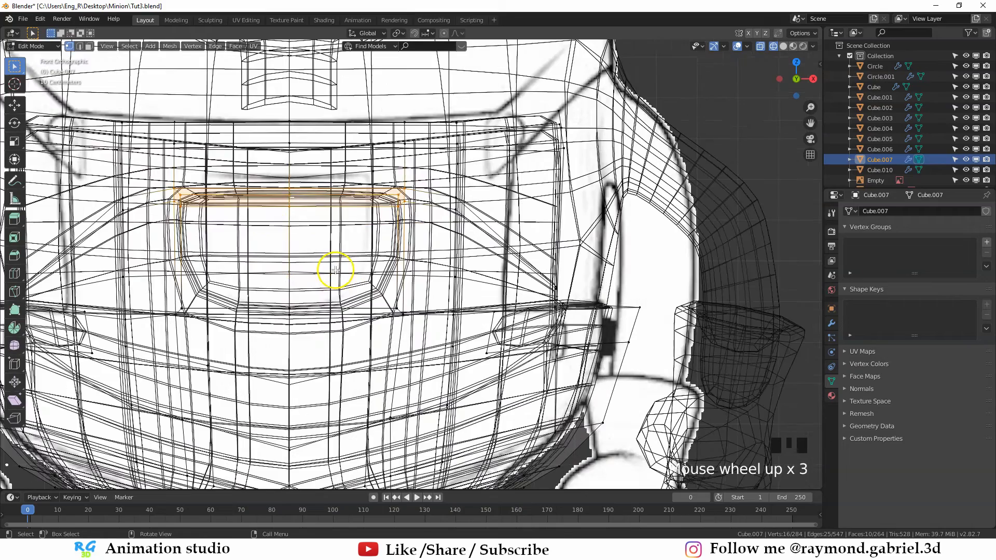
key(g)
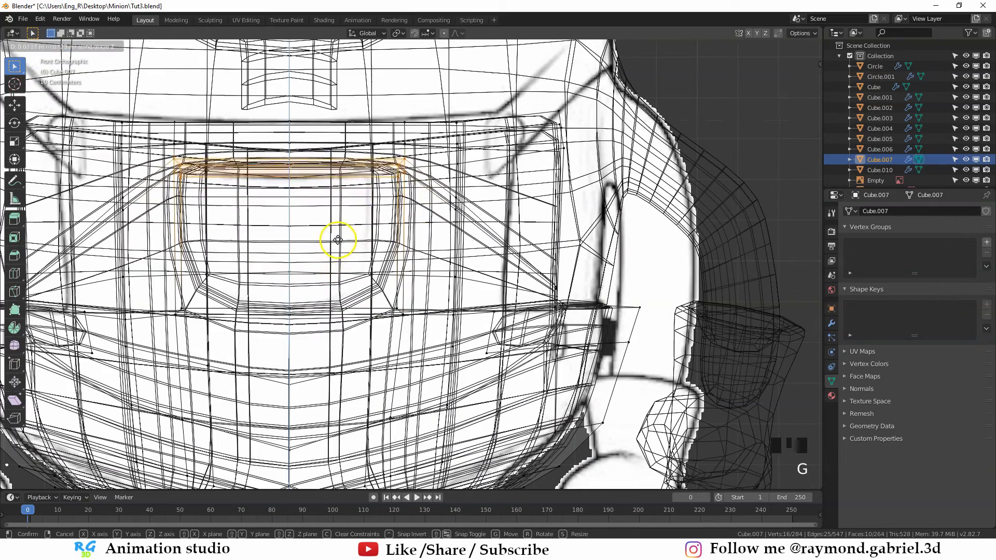
click(337, 244)
Select the vertices along both sides of the pocket and scale them along X to 0.828 against the front reference
key(shift+z)
mouse_move(338, 243)
middle_down()
mouse_move(406, 256)
mouse_move(388, 251)
middle_up()
scroll(407, 255, down, 2)
key(alt+a)
key(c)
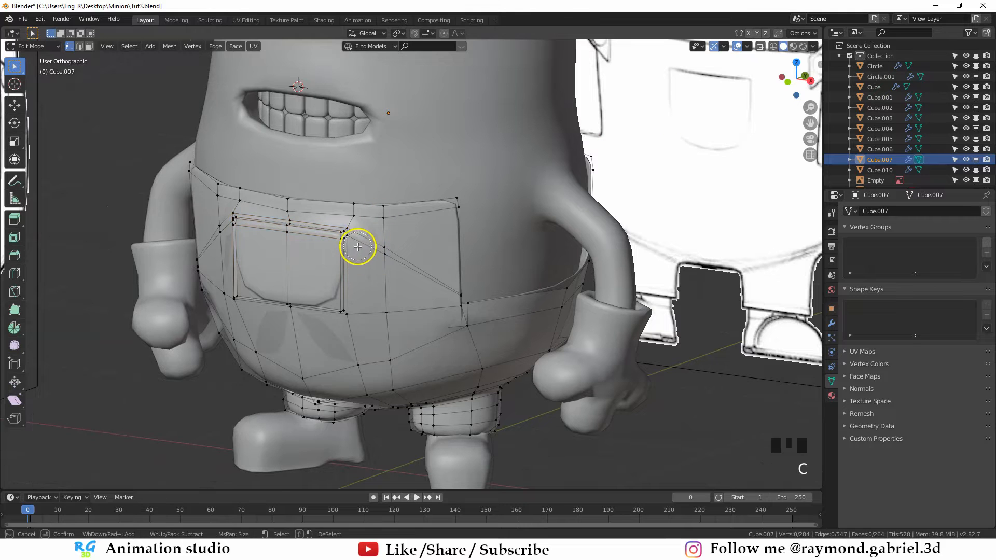
click(344, 236)
drag(344, 299, 343, 311)
right_click(343, 311)
middle_drag(285, 275, 358, 271)
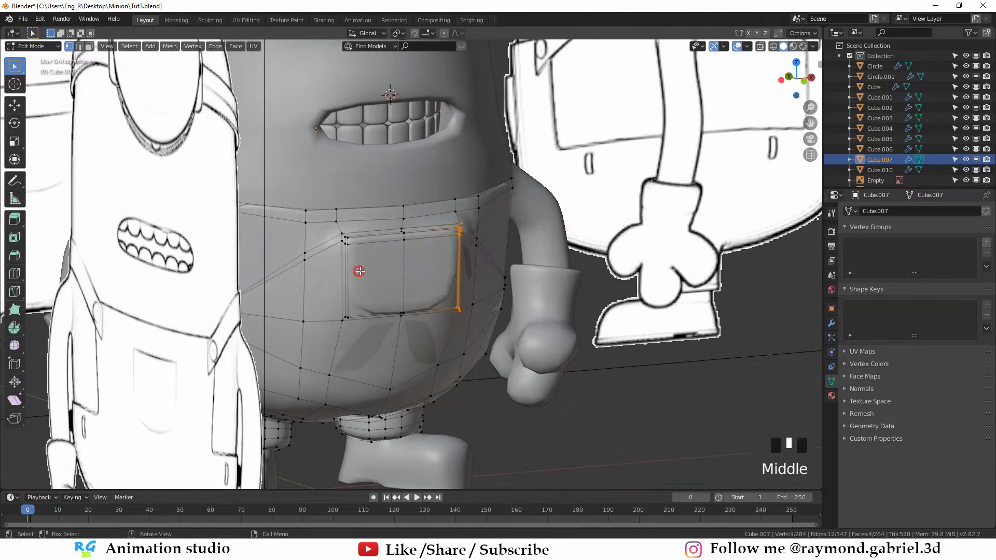
key(c)
drag(343, 230, 347, 240)
middle_click(333, 213)
right_click(377, 240)
alt+middle_drag(377, 240, 416, 292)
key(shift+z)
scroll(390, 298, up, 2)
key(s)
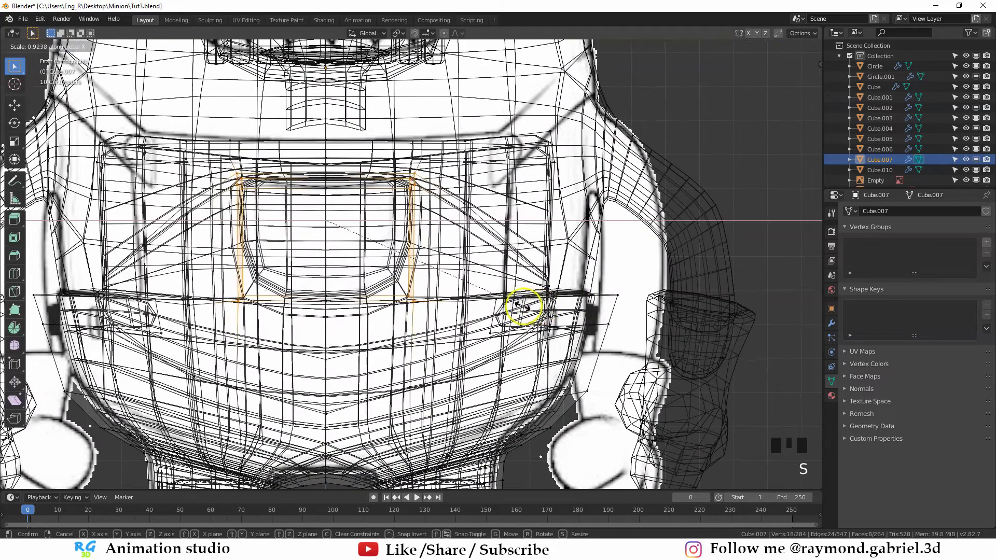
key(x)
click(499, 306)
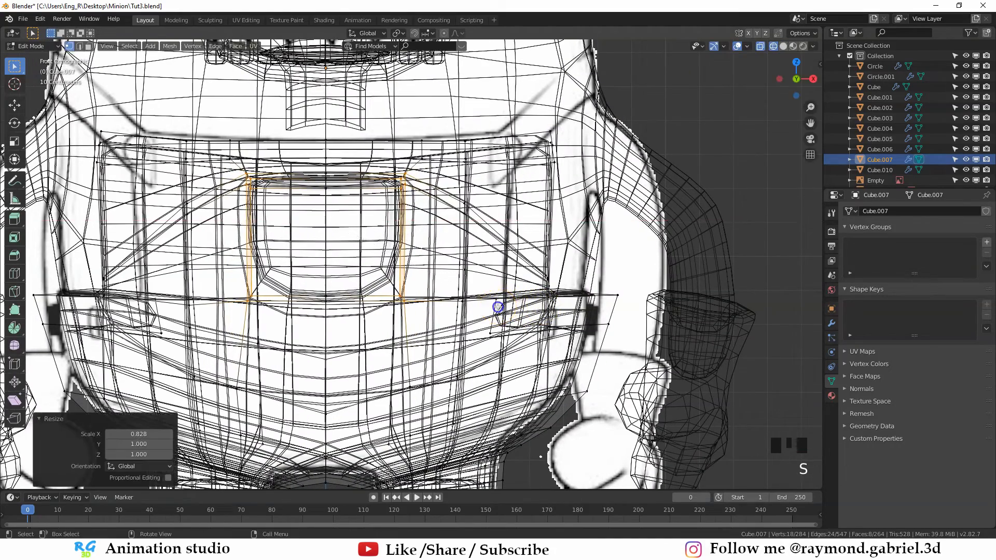
Select the pocket's protruding vertices in side view, move them toward the belly and rotate them about -3.74°
key(shift+z)
key(Tab)
scroll(206, 411, down, 4)
middle_drag(207, 412, 384, 266)
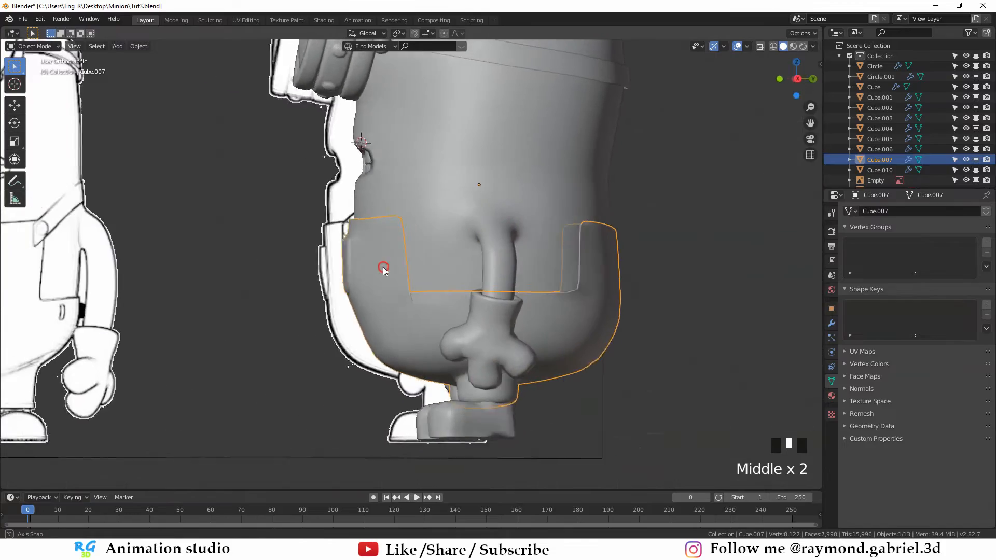
scroll(384, 229, up, 3)
key(shift+z)
scroll(373, 235, up, 1)
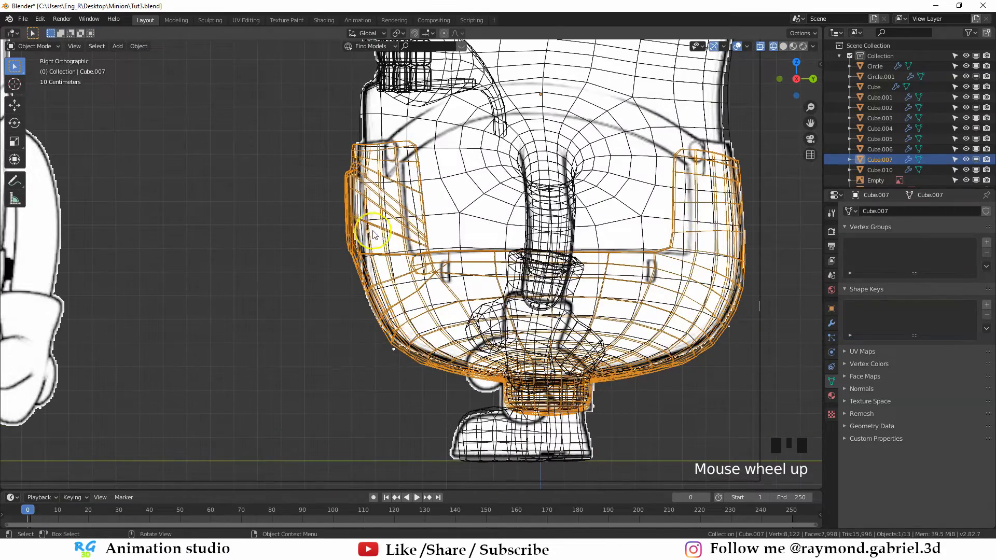
scroll(367, 232, down, 1)
scroll(384, 228, down, 2)
scroll(392, 227, up, 4)
key(Tab)
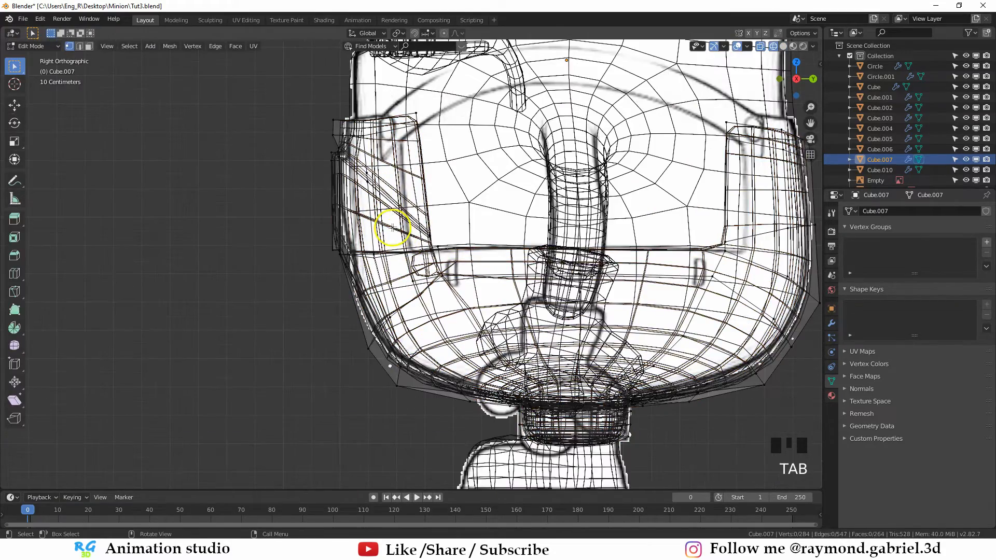
scroll(389, 218, up, 1)
key(alt+a)
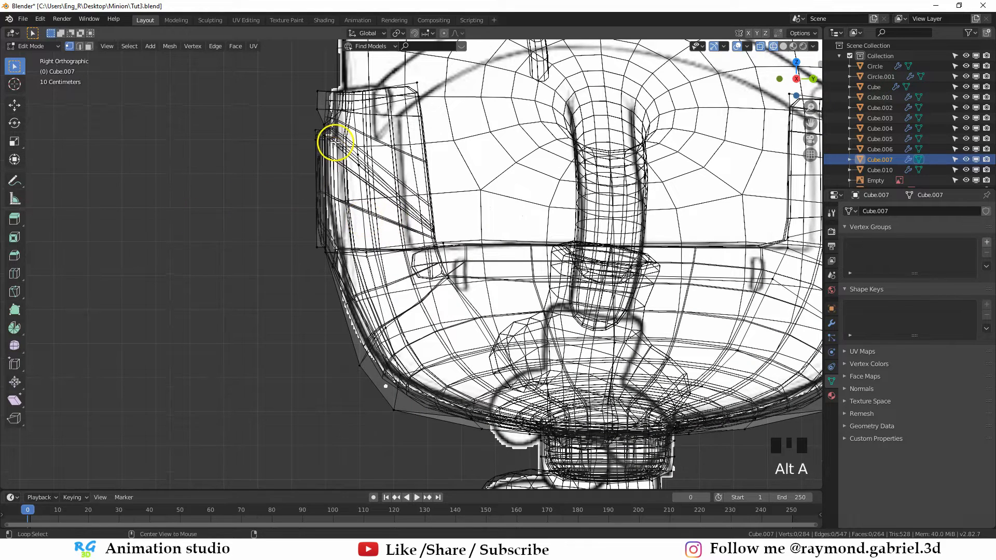
key(b)
drag(342, 140, 293, 281)
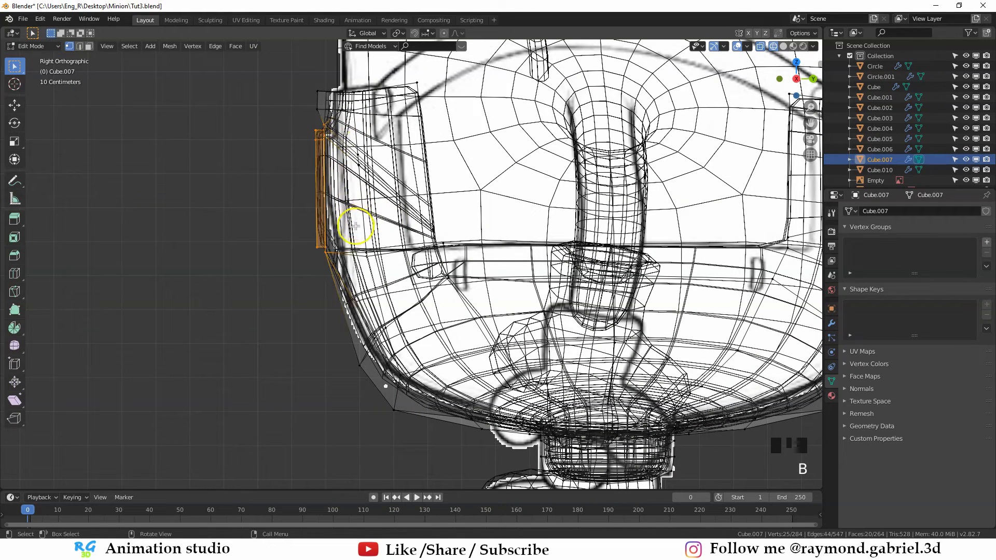
key(g)
click(380, 253)
key(r)
click(384, 248)
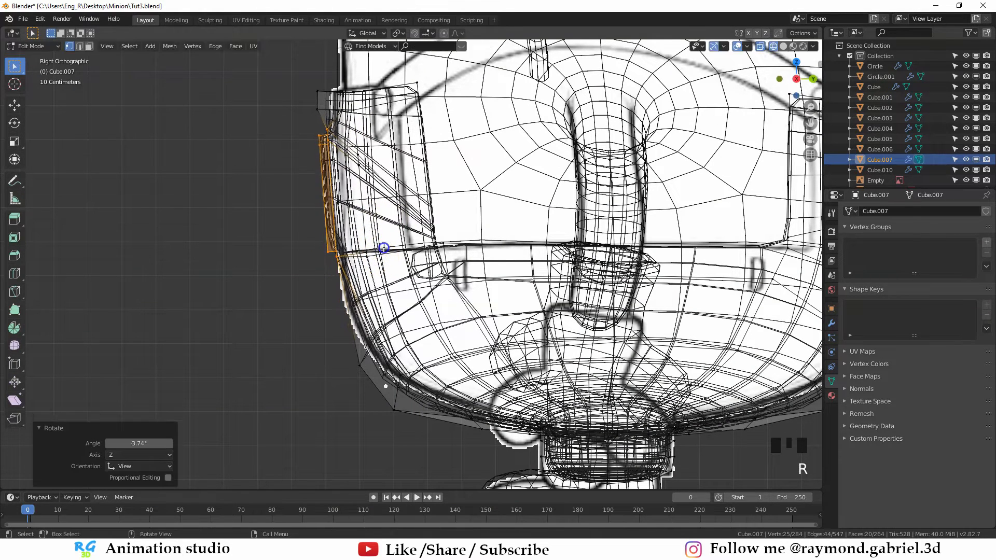
Nudge the rotated pocket vertices in side view to follow the front outline of the overalls
key(g)
click(383, 249)
key(g)
click(383, 250)
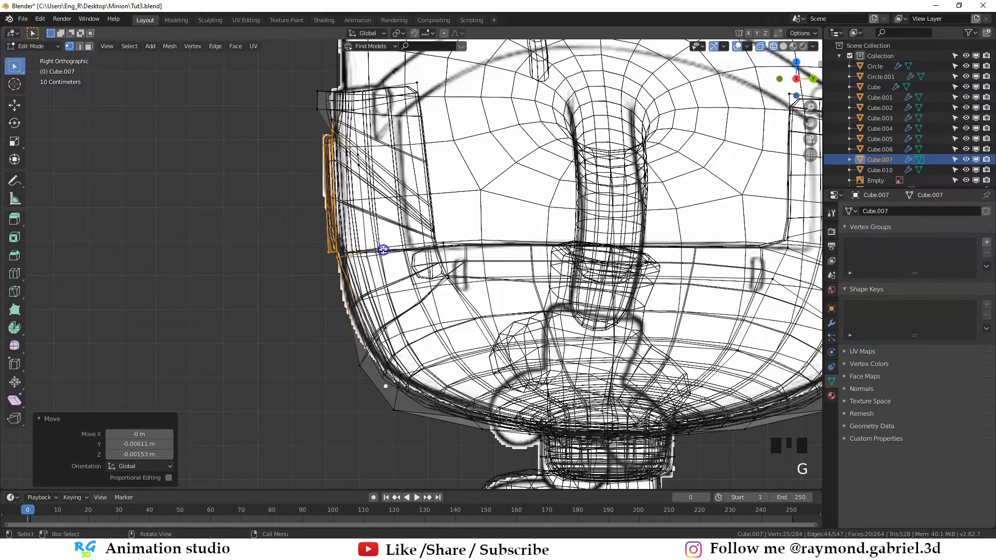
Move the protruding vertices at the front top of the bib about 0.0244 m along Y toward the body
shift+middle_drag(320, 127, 334, 178)
scroll(334, 178, up, 2)
drag(318, 84, 284, 135)
key(g)
key(y)
click(289, 180)
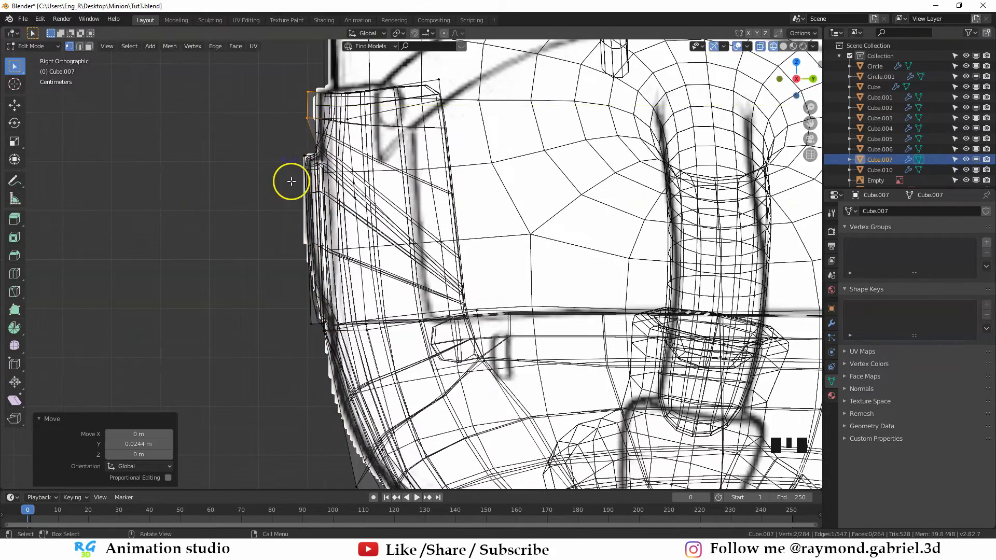
Inspect the overalls and pocket in Object Mode with solid shading from the front and the side
scroll(290, 180, down, 1)
key(Tab)
key(z)
scroll(429, 234, down, 4)
alt+middle_drag(429, 234, 467, 271)
scroll(403, 309, up, 1)
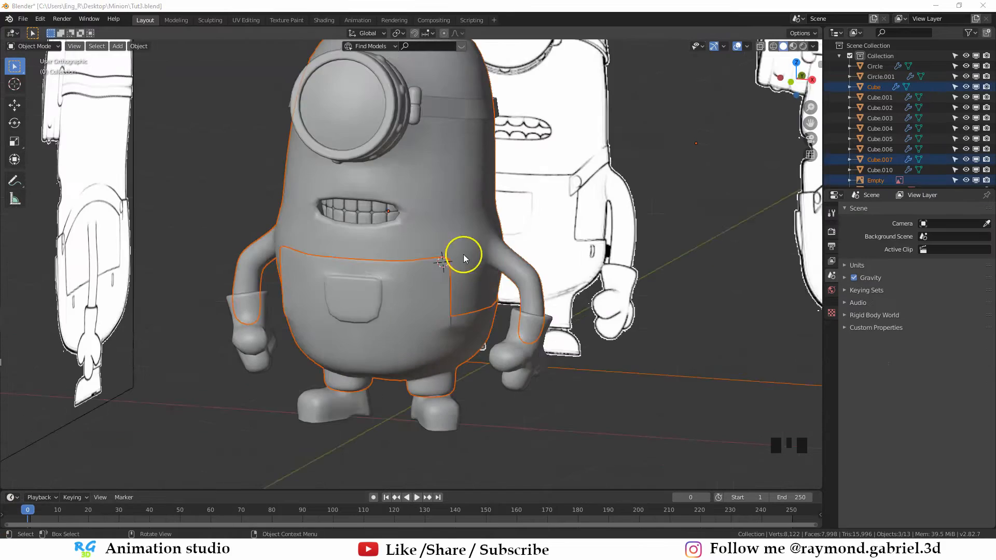
key(alt+a)
middle_drag(463, 254, 196, 234)
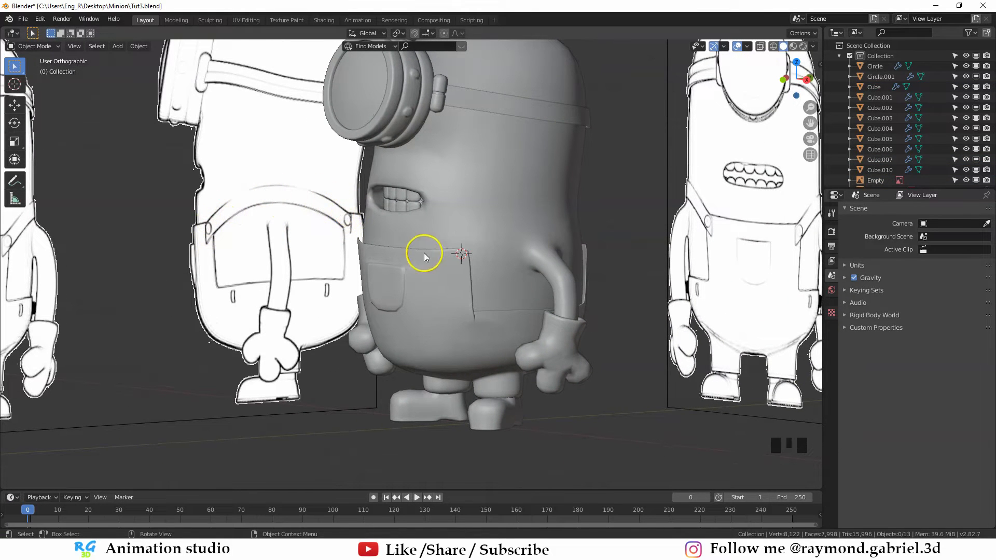
middle_drag(466, 254, 565, 266)
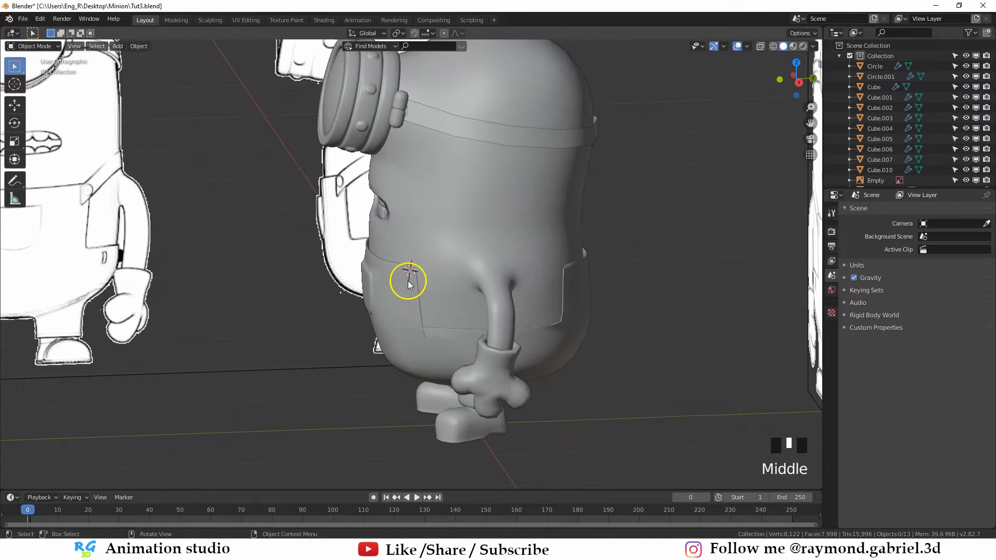
middle_drag(409, 285, 350, 256)
Place the 3D cursor at the bib's upper side corner and add a mesh plane there
shift+right_click(340, 244)
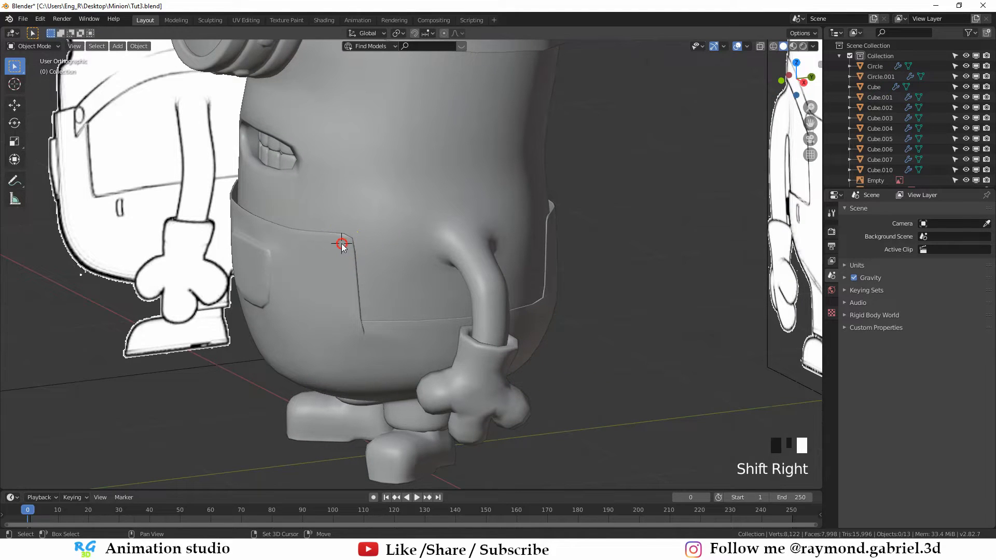
shift+right_click(343, 242)
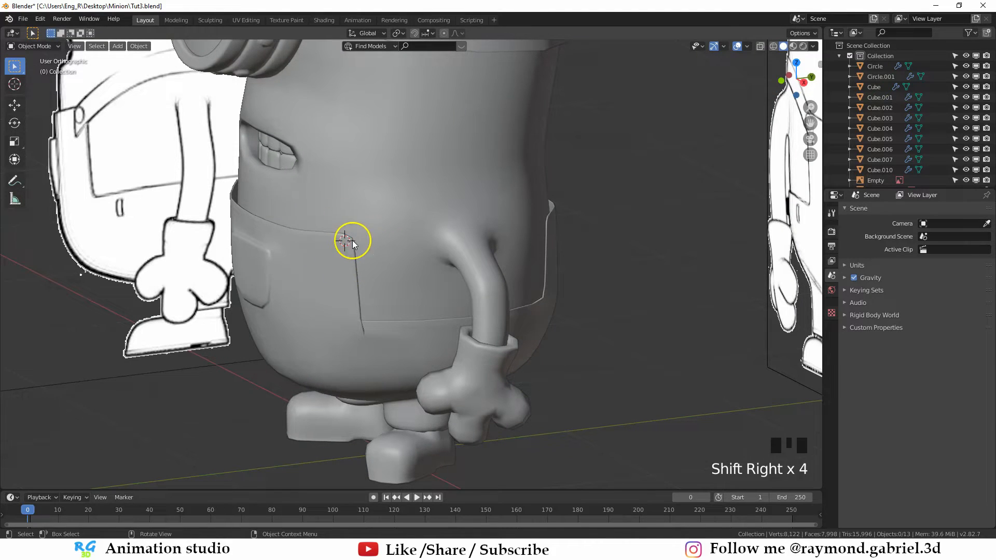
scroll(353, 241, down, 3)
scroll(419, 284, up, 1)
key(shift+a)
mouse_move(421, 285)
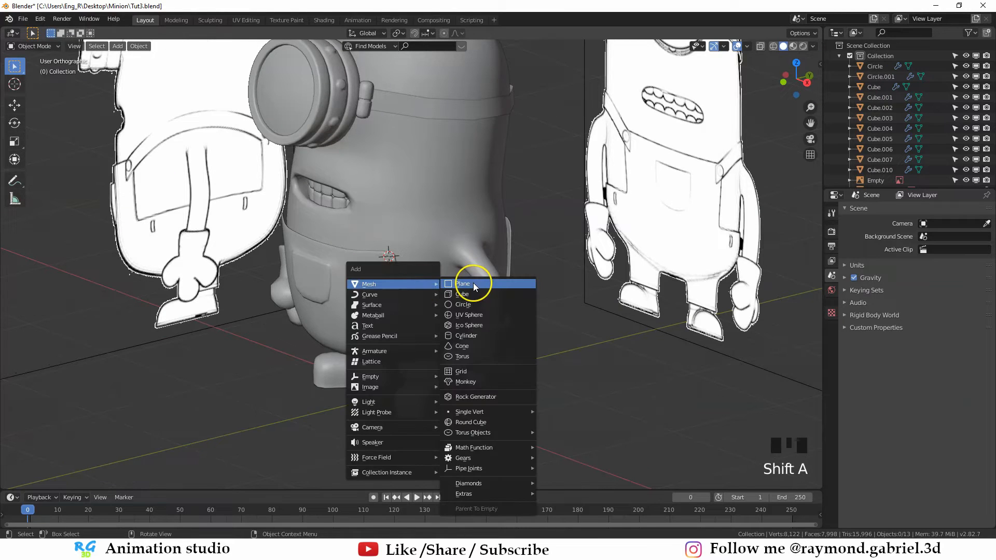
click(473, 284)
Stand the plane upright with a side-view rotation of about -88.9° and turn it about -7.01° around global Z
middle_drag(473, 284, 449, 286)
scroll(447, 285, up, 2)
key(z)
key(r)
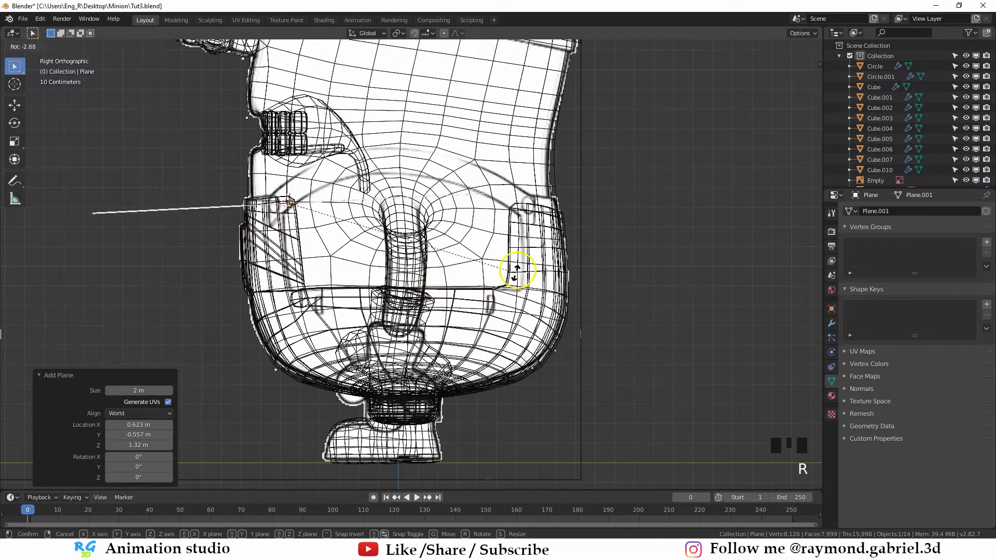
click(337, 78)
key(r)
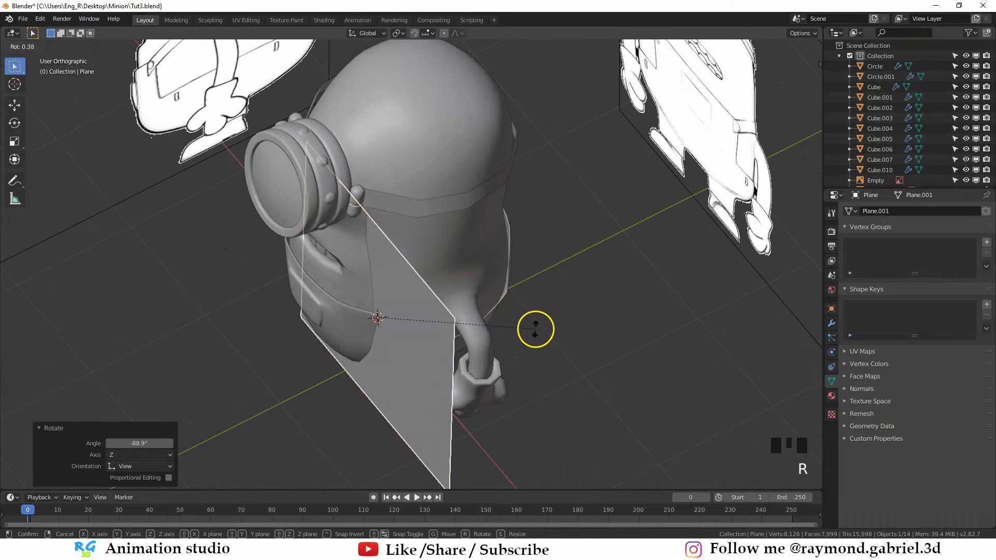
key(z)
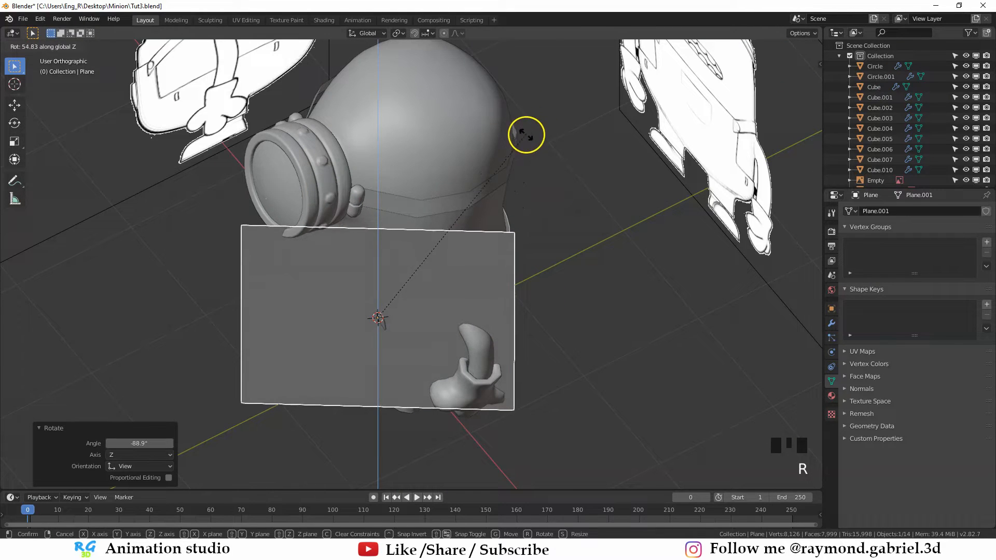
click(526, 134)
Scale the plane down to 0.109 and move it against the surface of the bib's upper corner
middle_drag(555, 223, 640, 338)
key(s)
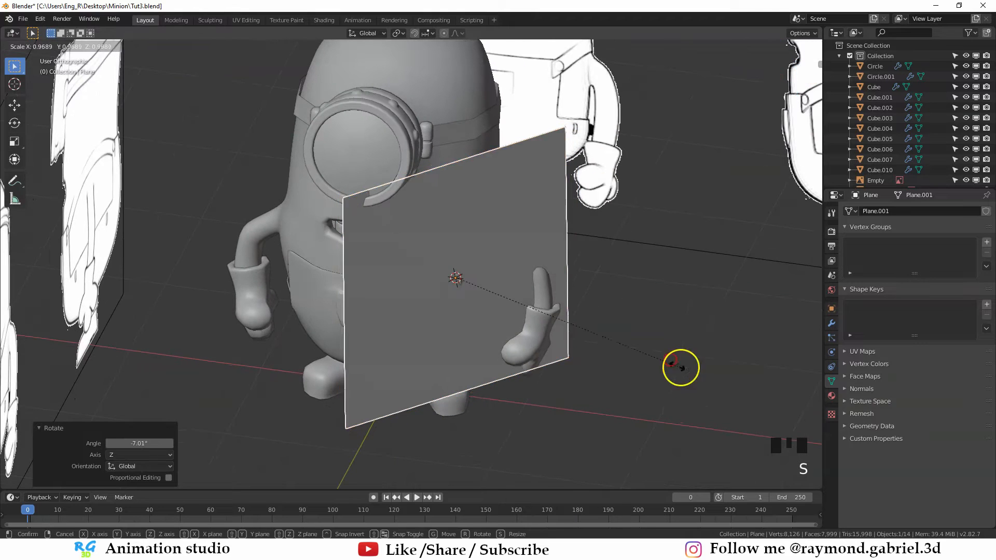
click(498, 315)
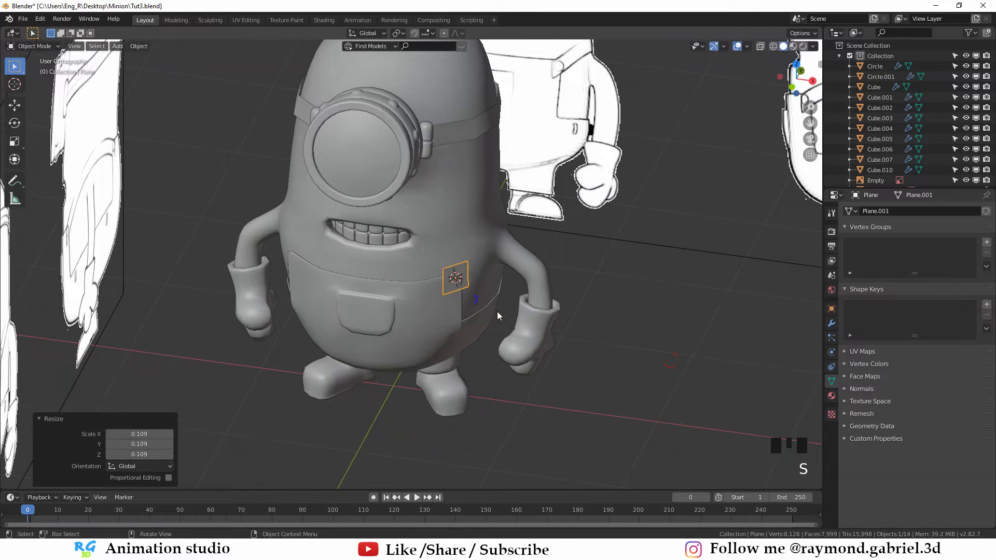
click(495, 311)
click(246, 318)
click(214, 339)
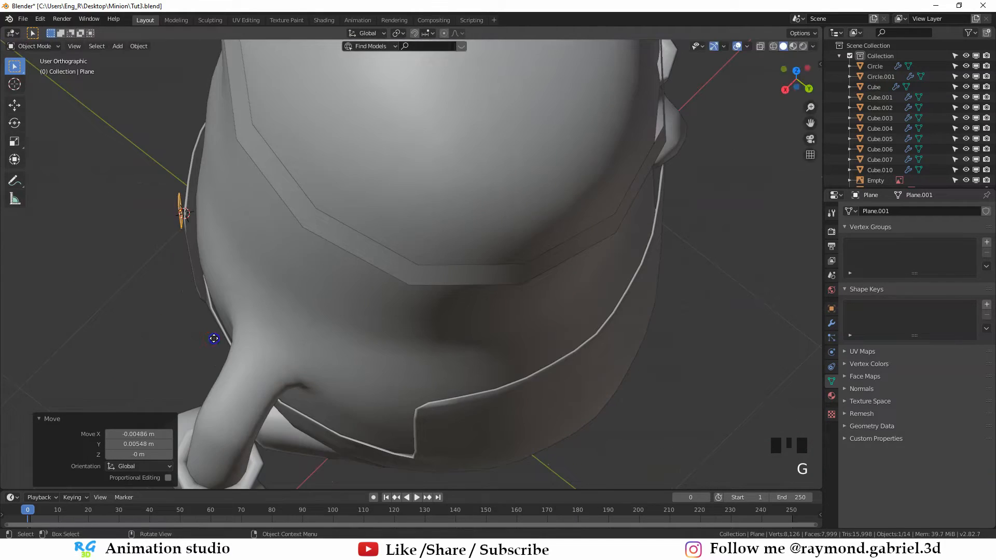
click(202, 345)
key(g)
click(194, 356)
middle_drag(194, 356, 319, 283)
scroll(382, 264, down, 2)
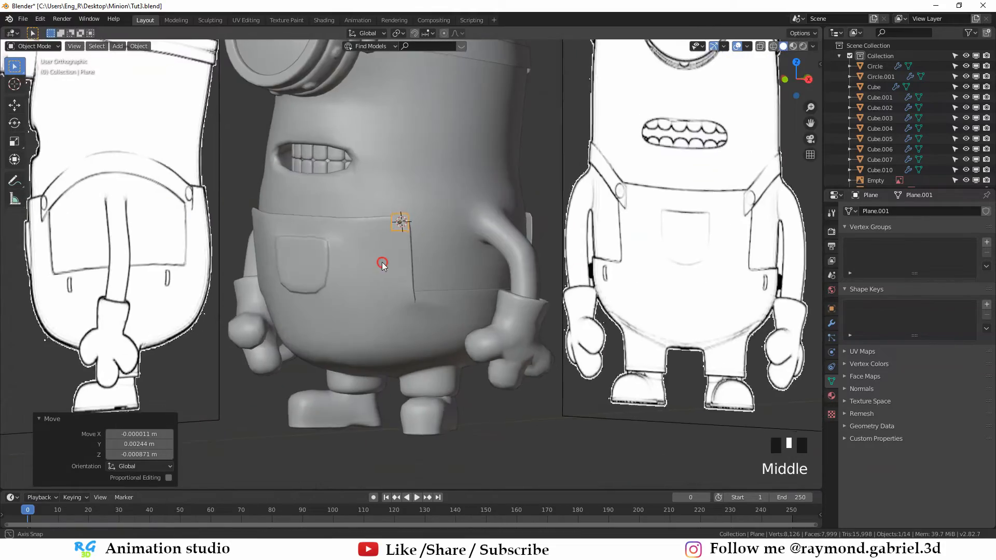
Move, rotate and scale the plane in front view to fit the strap end on the reference drawing
middle_drag(382, 264, 404, 239)
key(shift+z)
scroll(394, 228, up, 2)
shift+middle_drag(384, 207, 398, 337)
key(g)
click(418, 269)
key(r)
click(542, 266)
key(s)
click(468, 291)
key(z)
click(509, 283)
Refine the plane's position along X and Y and its rotation about Y to lie on the bib corner
key(g)
key(x)
click(385, 316)
key(r)
key(y)
click(418, 291)
middle_drag(418, 291, 446, 270)
key(g)
key(y)
click(391, 356)
key(z)
click(407, 265)
Move the plane's corner vertices individually in side view to match the strap end on the reference
key(Tab)
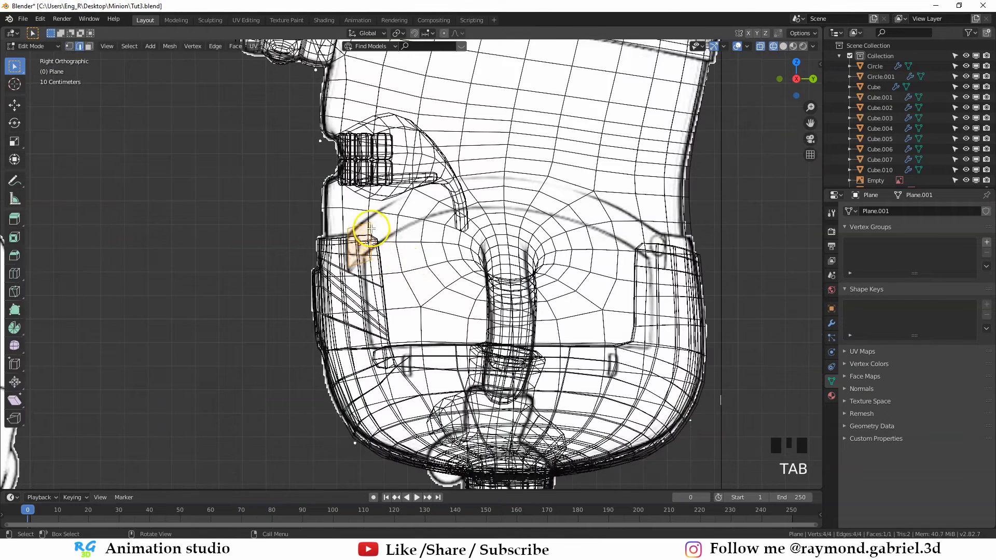
key(g)
click(378, 245)
key(g)
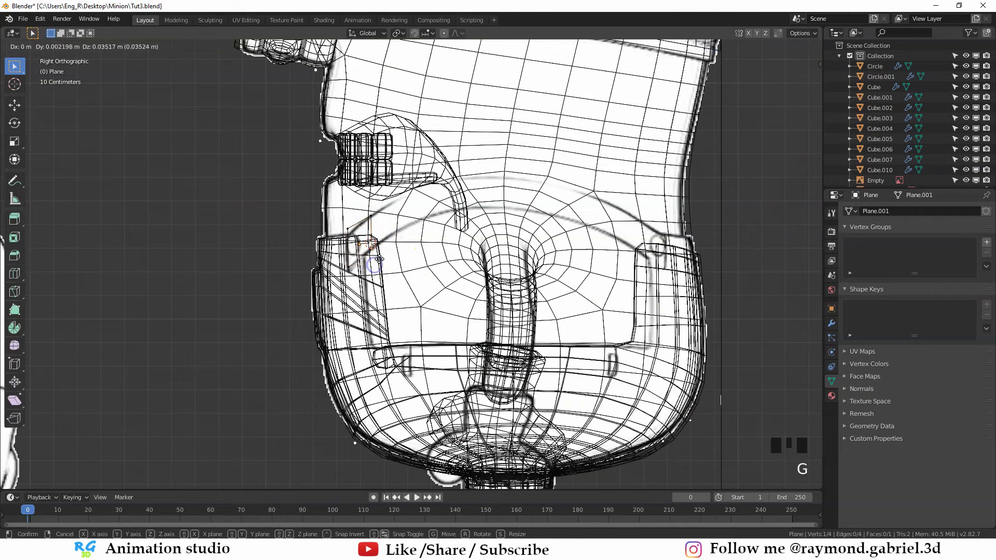
click(359, 245)
click(347, 275)
key(g)
click(347, 277)
click(348, 229)
key(g)
click(346, 239)
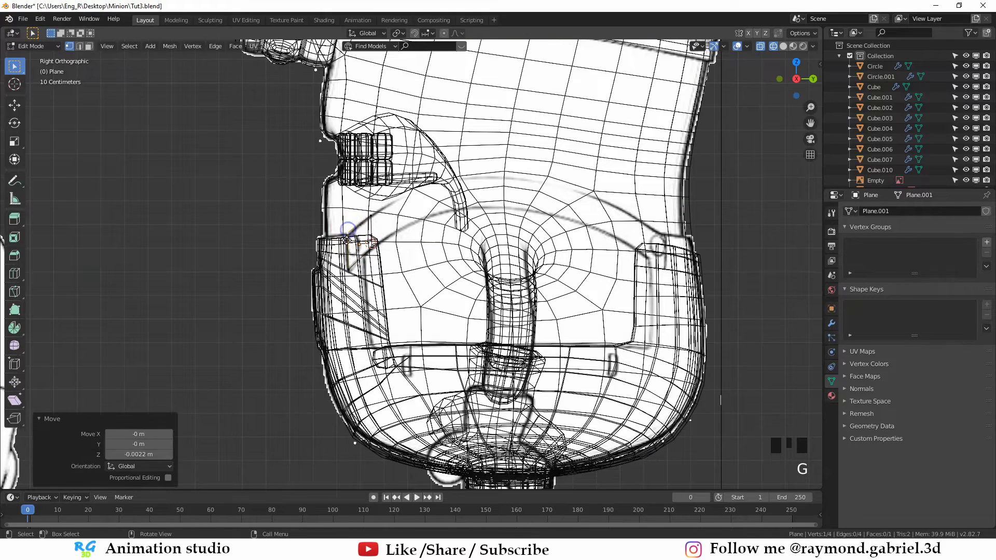
Extrude the plane's rear edge backward and upward along the strap in the side reference
key(2)
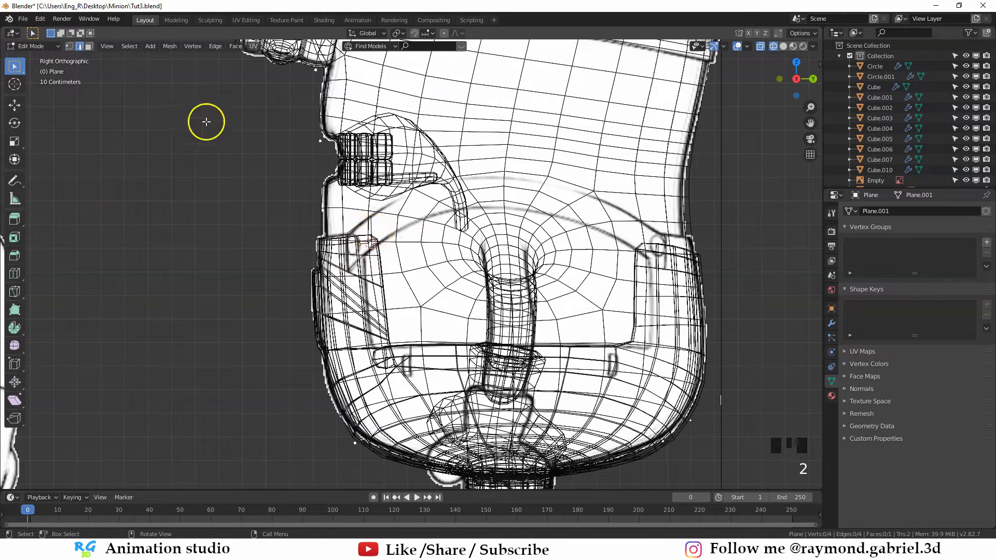
key(shift+z)
key(shift+z)
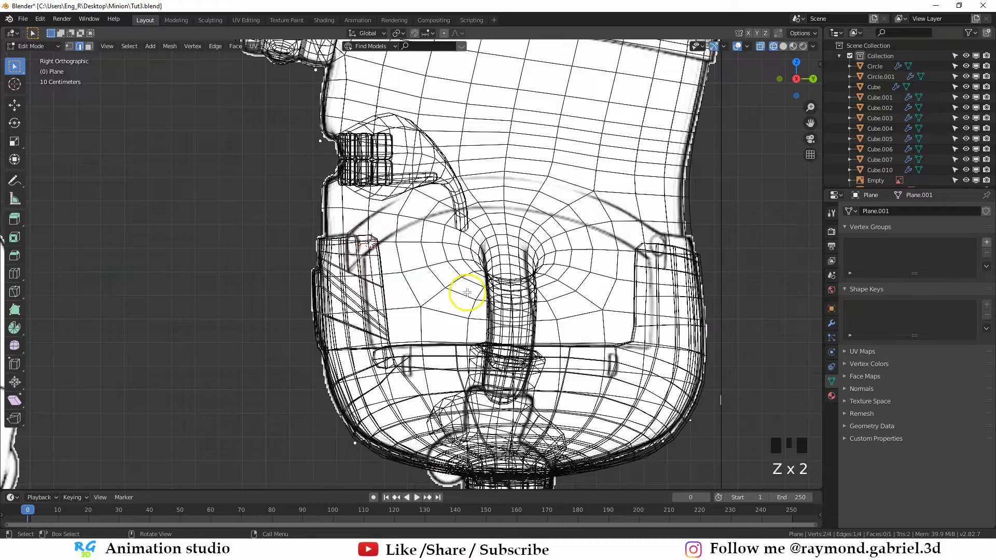
key(e)
click(529, 255)
key(g)
click(527, 271)
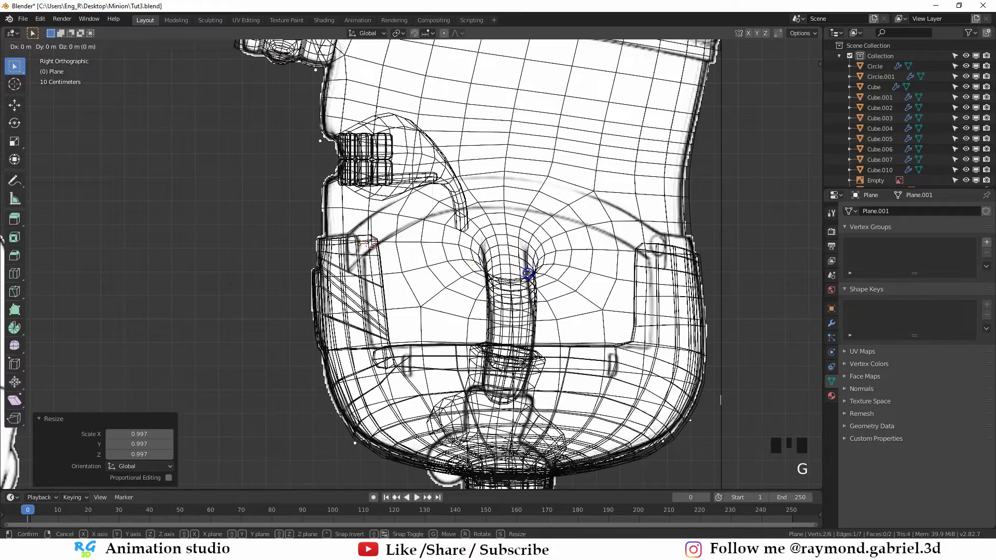
Move the strap's rear edge along X so the extruded segment follows the side of the body
middle_drag(338, 242, 394, 254)
key(shift+z)
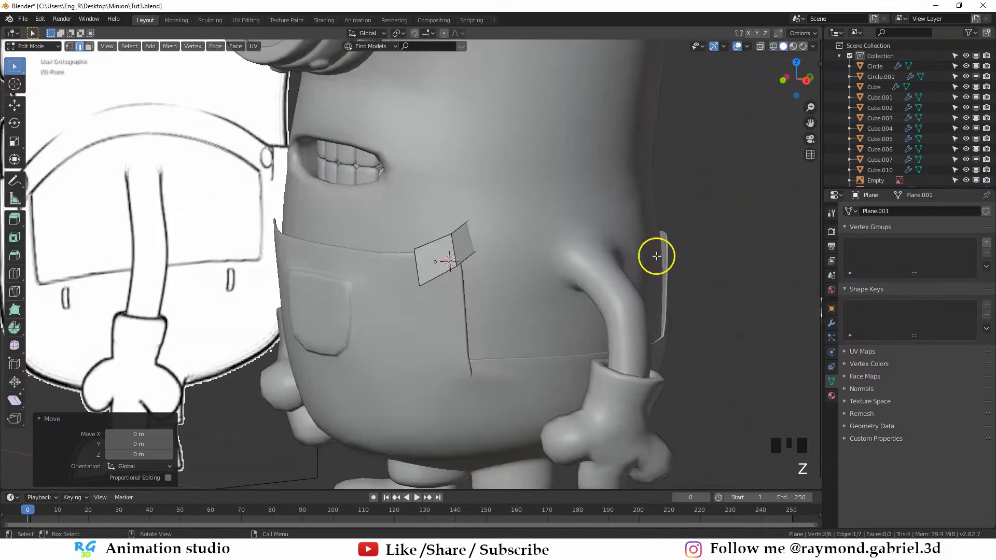
middle_drag(560, 267, 577, 286)
key(g)
key(x)
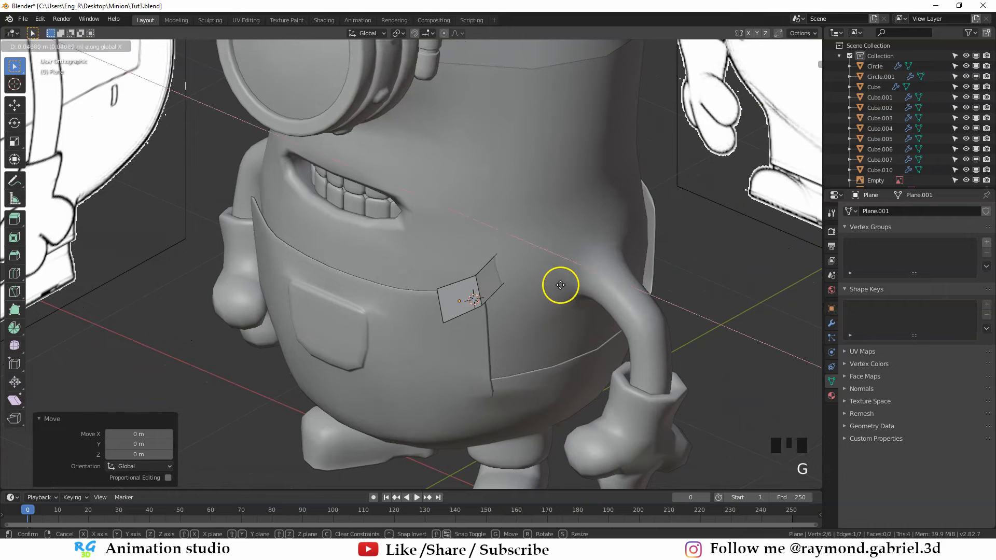
click(568, 310)
Extrude the strap's rear edge upward along the side reference and reposition the new edge against the body
middle_drag(568, 311, 461, 275)
key(z)
click(462, 274)
key(e)
click(467, 256)
key(shift+z)
key(g)
click(540, 312)
Extrude the strap over the arm along the side reference and shift the new edge along X to follow the body
key(shift+z)
key(e)
click(558, 291)
key(z)
mouse_move(558, 291)
middle_down()
mouse_move(635, 347)
mouse_move(400, 329)
mouse_move(537, 278)
mouse_move(425, 338)
middle_up()
key(g)
key(x)
click(617, 337)
Extrude another strap segment behind the arm and move its end edge along X toward the body surface
key(z)
key(e)
click(560, 281)
key(z)
key(g)
key(x)
click(339, 339)
Extrude the final strap segment down toward the overalls' back corner and move its end edge -0.0869 m along X
mouse_move(340, 339)
middle_down()
mouse_move(305, 315)
mouse_move(550, 270)
mouse_move(490, 356)
mouse_move(441, 346)
middle_up()
key(z)
key(e)
click(582, 291)
key(z)
key(g)
key(x)
click(303, 334)
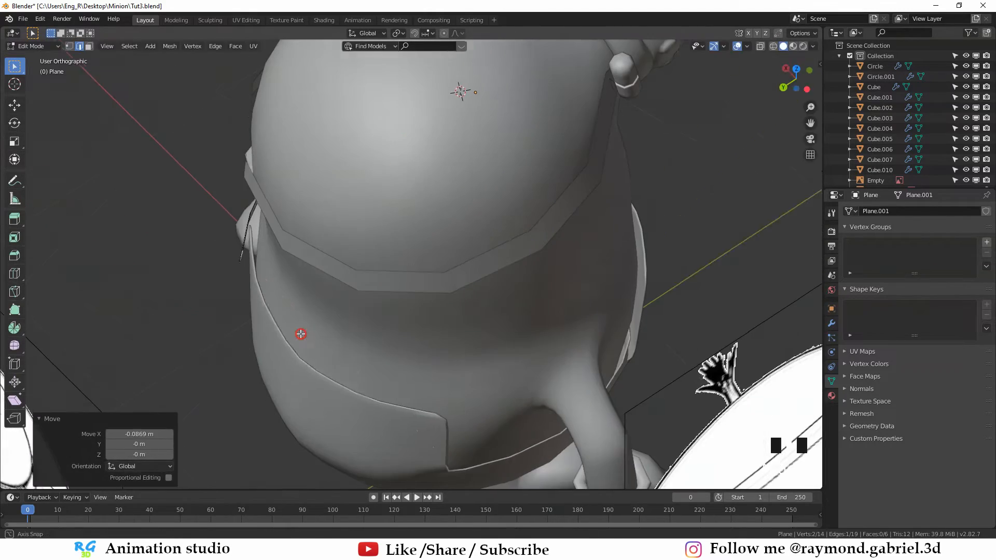
mouse_move(300, 334)
middle_down()
mouse_move(436, 320)
mouse_move(482, 280)
middle_up()
Return to Object Mode and open the list of available modifiers for the strap
key(Tab)
middle_drag(441, 270, 469, 258)
middle_drag(607, 287, 633, 292)
click(830, 326)
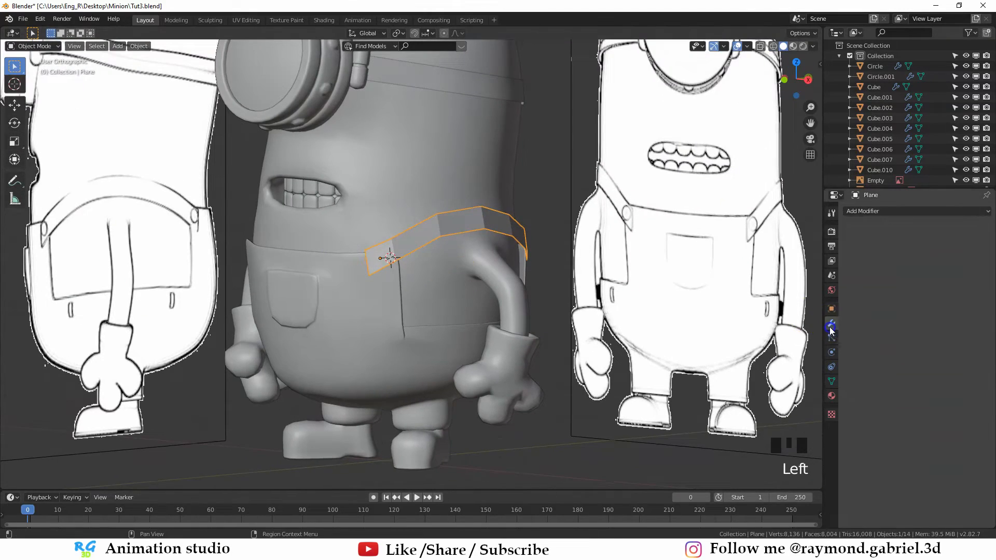
click(897, 212)
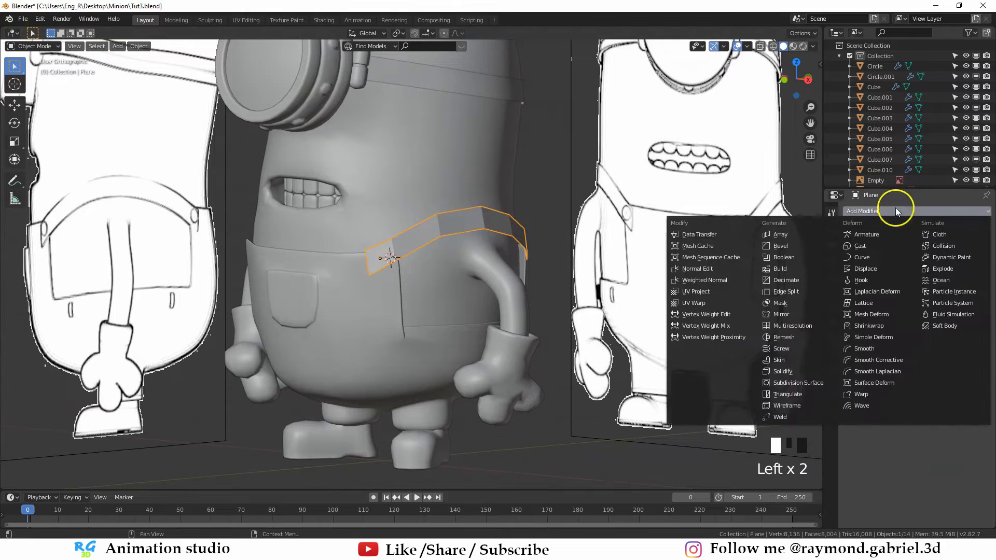
Add a Subdivision Surface modifier to the overalls' strap plane and shade the strap smooth
click(788, 384)
scroll(468, 280, up, 3)
right_click(457, 273)
click(457, 273)
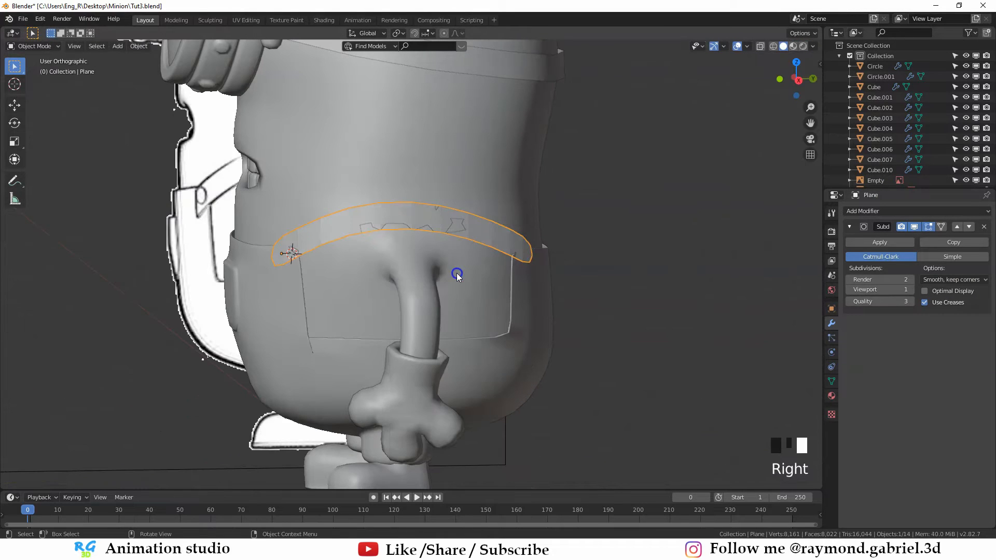
middle_drag(457, 273, 499, 294)
Move the strap's middle edge along the X axis with proportional editing so the strap fits around the body
key(Tab)
key(1)
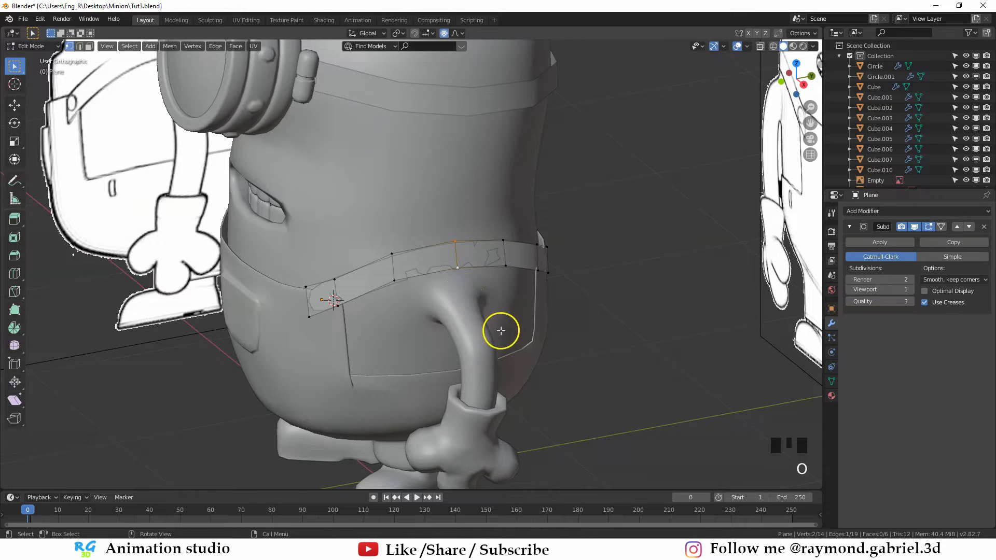
scroll(501, 330, up, 3)
key(g)
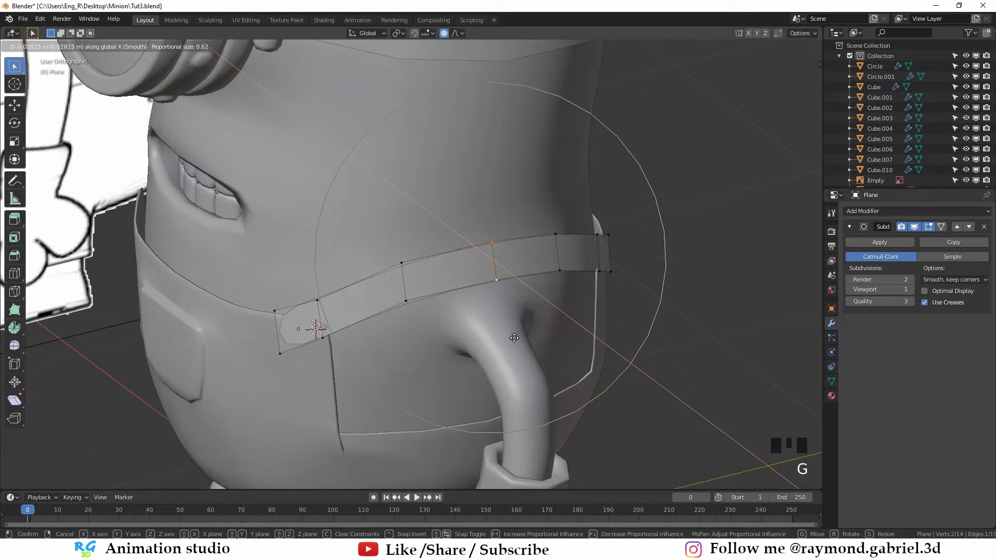
scroll(514, 337, down, 3)
click(516, 344)
middle_drag(516, 344, 476, 329)
key(Tab)
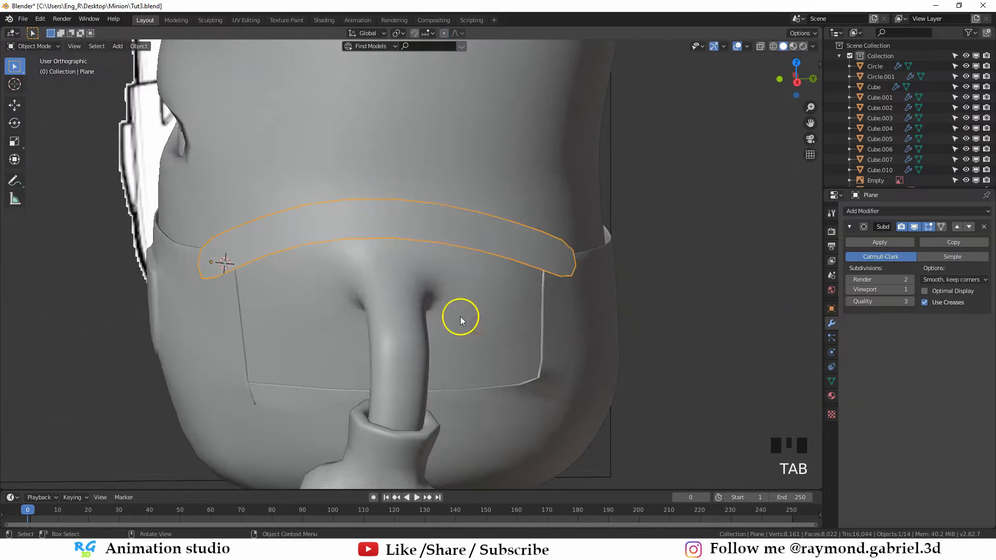
key(alt+a)
Add a loop cut close to the strap's front end to sharpen its rounded corners
scroll(460, 317, down, 1)
middle_drag(427, 276, 463, 274)
scroll(523, 284, down, 3)
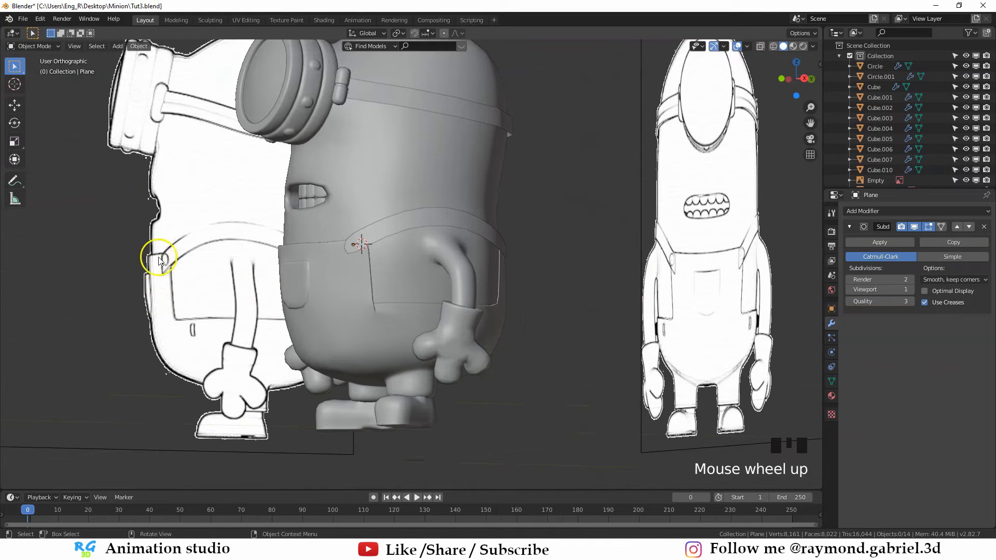
scroll(158, 260, up, 3)
key(Tab)
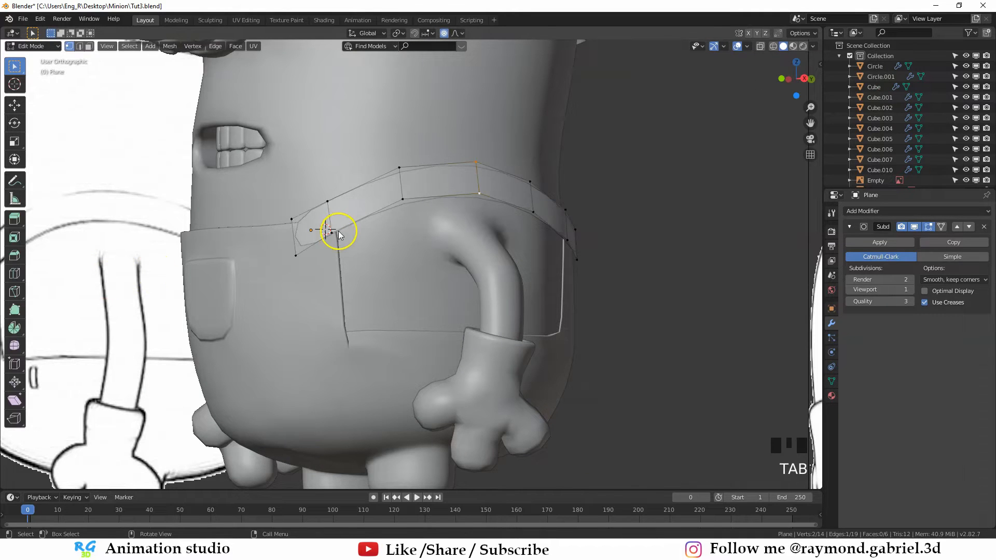
key(ctrl+r)
click(311, 235)
click(297, 187)
key(Tab)
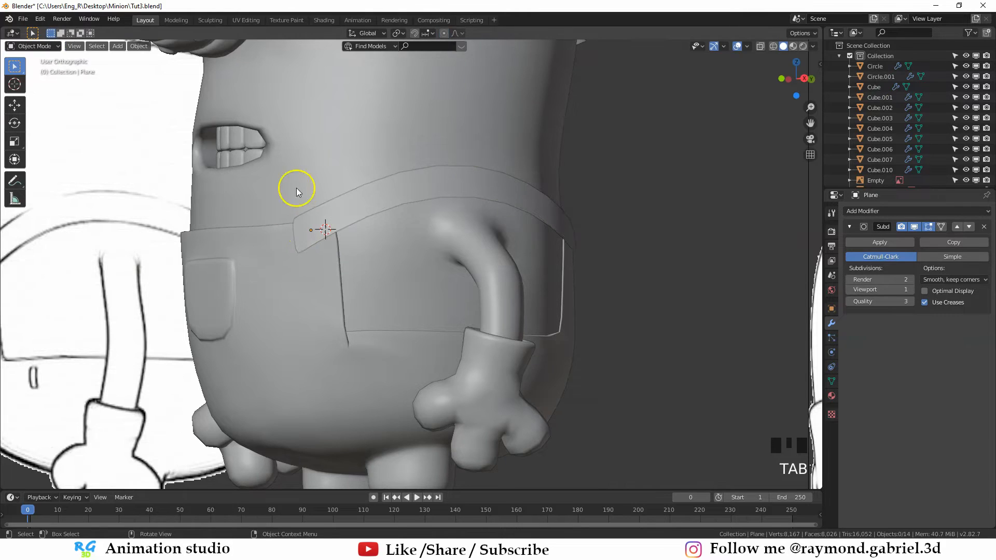
Add a matching loop cut close to the strap's back end
scroll(297, 217, down, 2)
middle_drag(550, 218, 400, 288)
key(Tab)
scroll(453, 226, up, 3)
key(g)
click(492, 223)
Reposition the vertices at the strap's front end so the end sits properly on the overalls
key(shift+z)
key(shift+z)
key(g)
click(544, 312)
key(g)
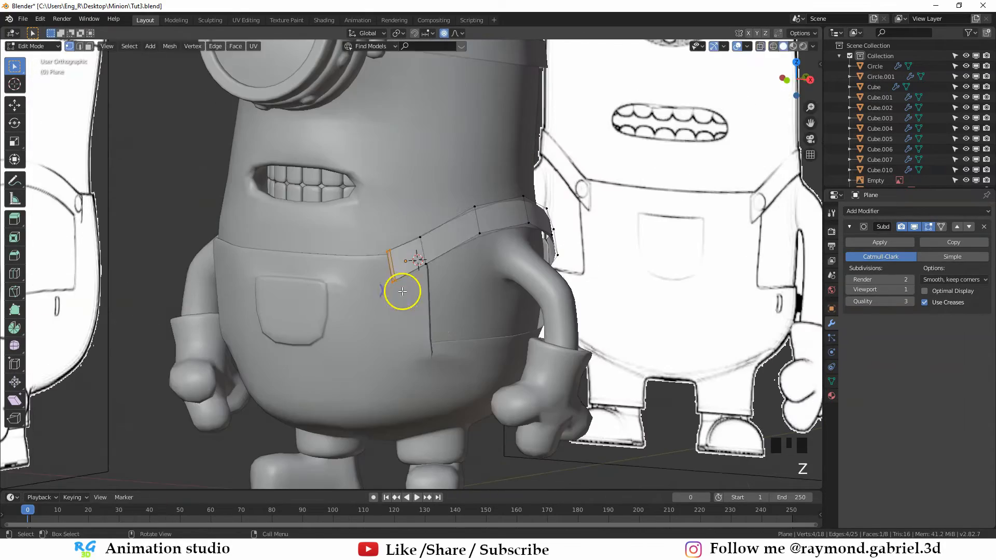
click(445, 313)
key(Tab)
Place the 3D cursor on the strap's front end and add a UV sphere there with 6 segments and 6 rings
middle_drag(445, 313, 520, 100)
scroll(375, 258, down, 1)
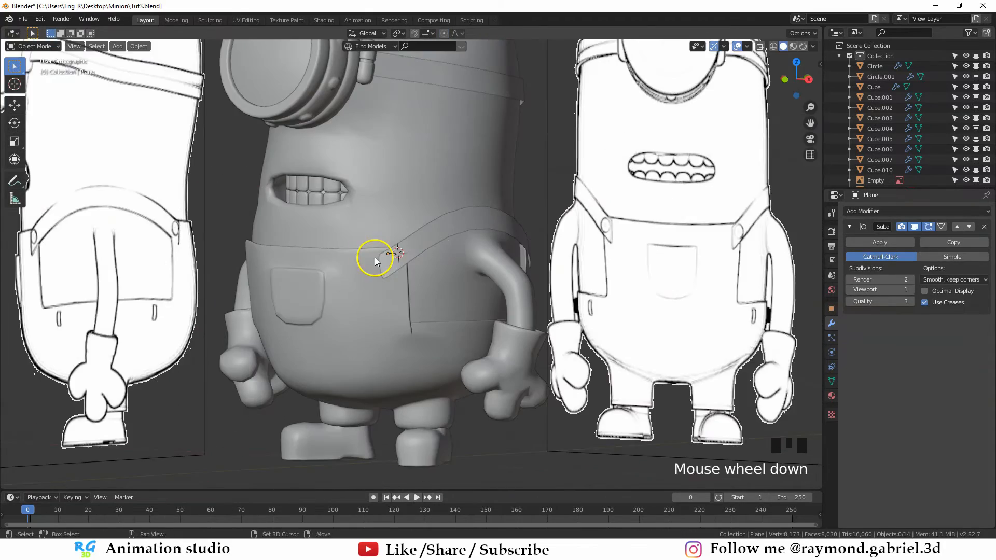
shift+middle_drag(375, 258, 477, 249)
scroll(530, 253, up, 2)
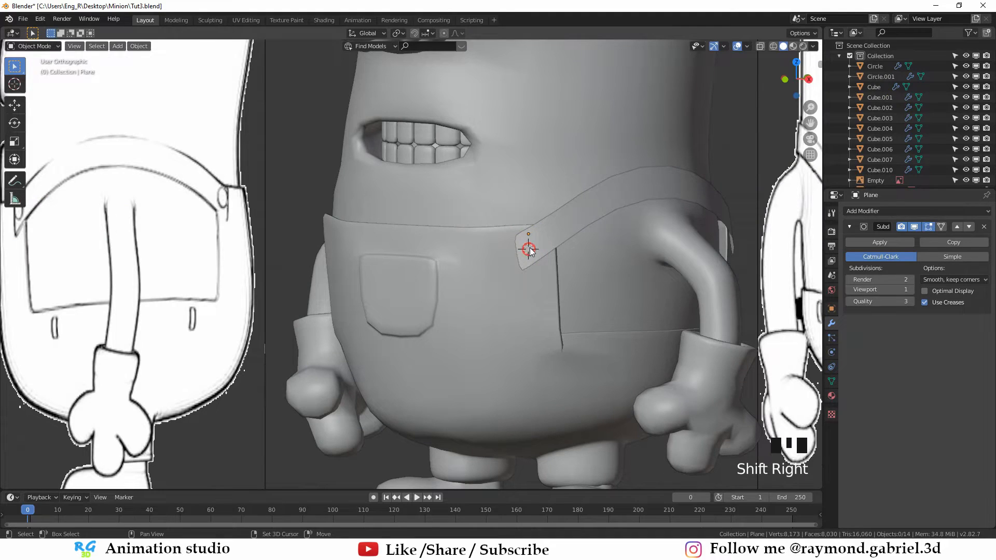
middle_drag(527, 247, 453, 257)
key(shift+a)
mouse_move(454, 257)
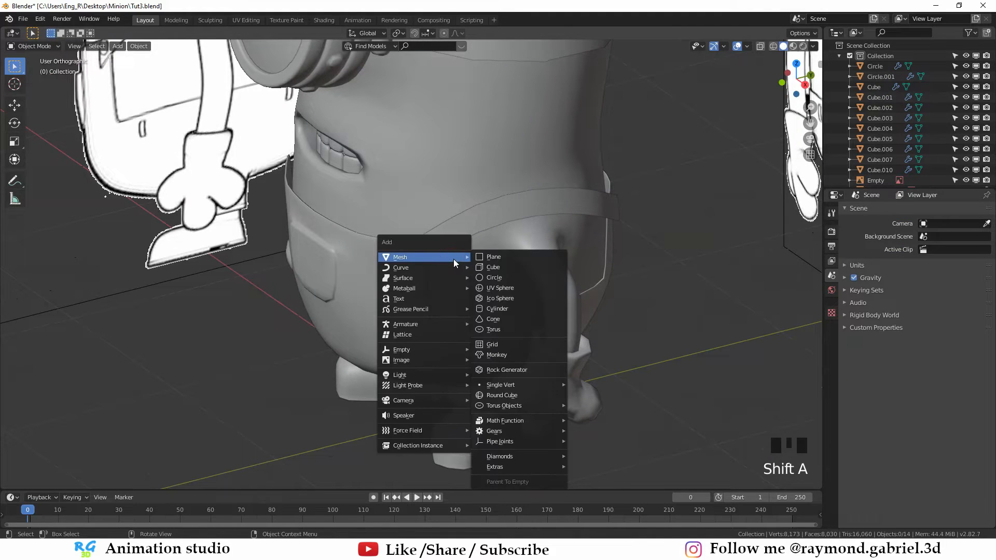
click(524, 291)
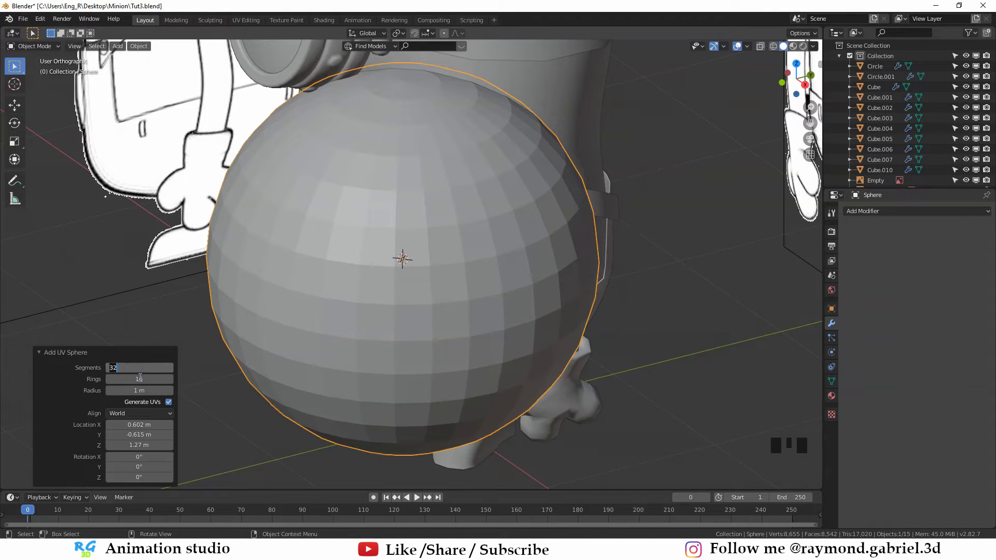
key(Return)
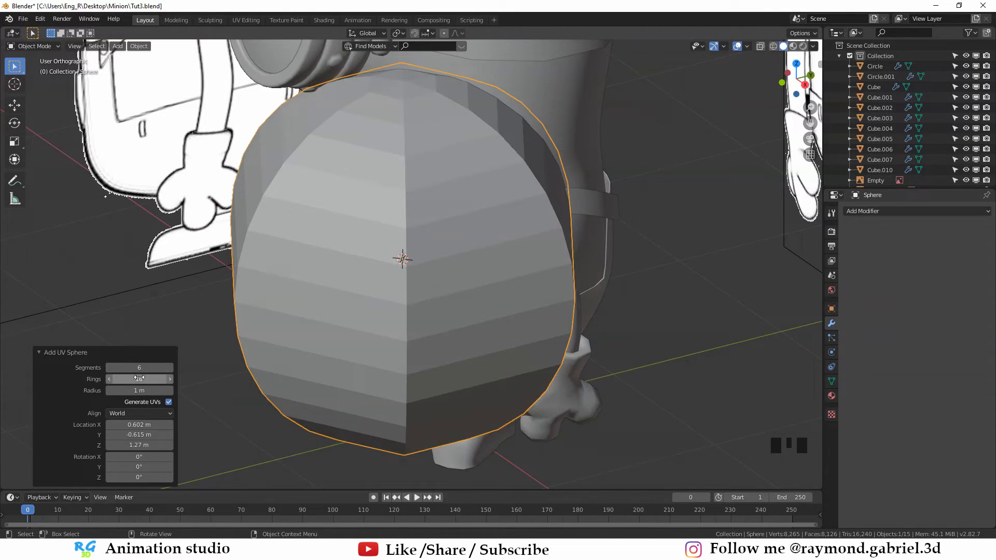
key(Return)
Scale the sphere down uniformly to the size of a strap button
scroll(638, 410, down, 3)
key(s)
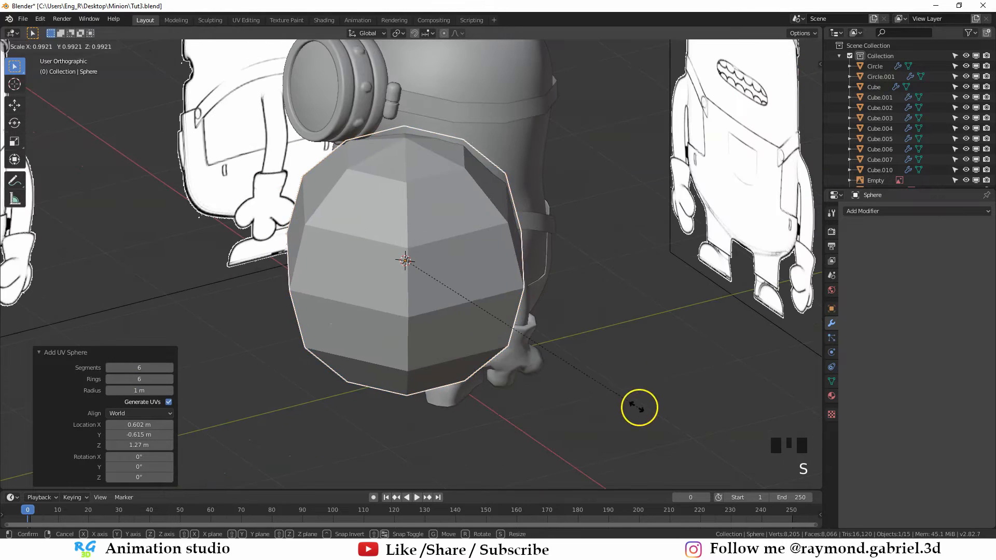
click(468, 323)
key(s)
click(455, 312)
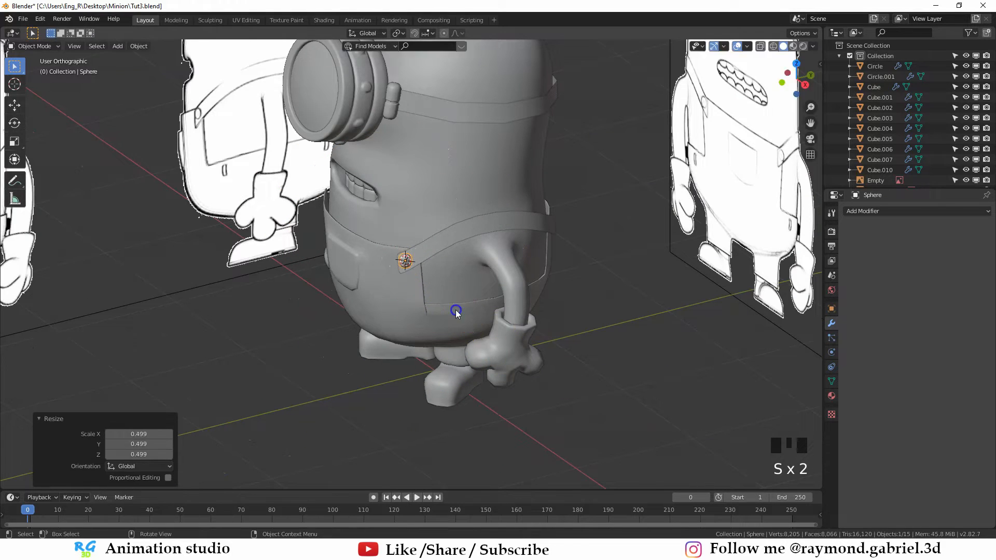
Flatten the small sphere along the Y axis to a scale of about 0.41
scroll(416, 346, up, 2)
key(s)
key(y)
click(404, 331)
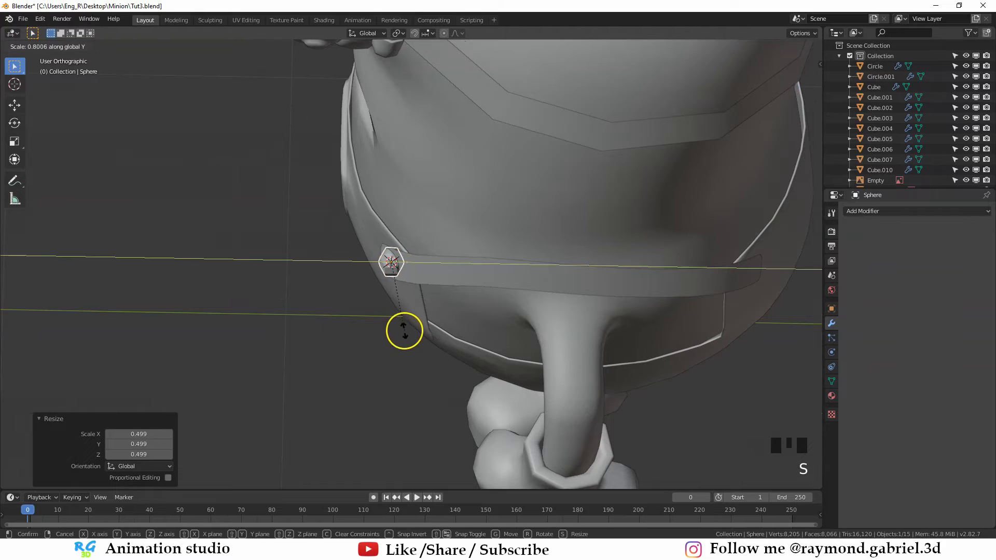
click(394, 297)
Rotate the flattened sphere around the Z axis to follow the strap's surface and shade it smooth
scroll(417, 328, up, 4)
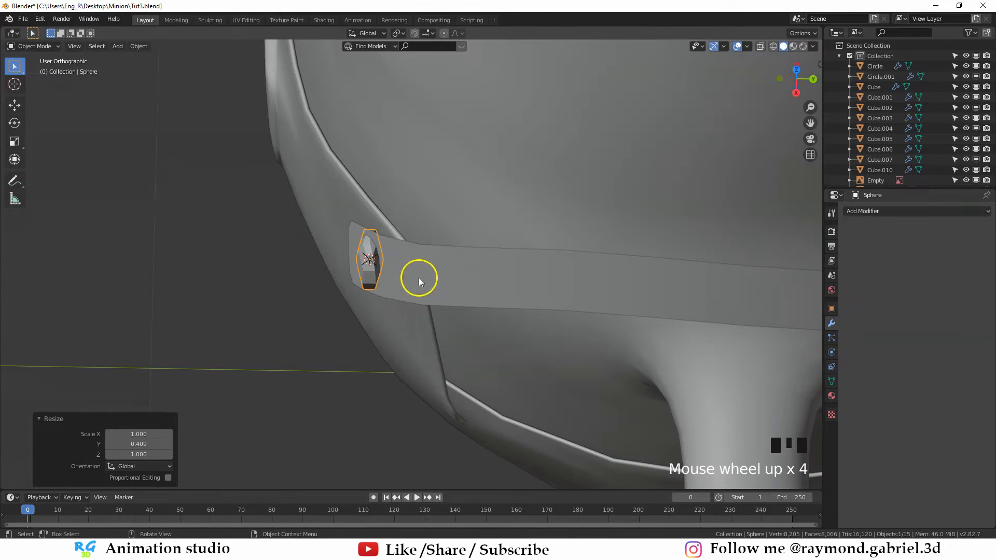
middle_drag(419, 278, 407, 337)
key(r)
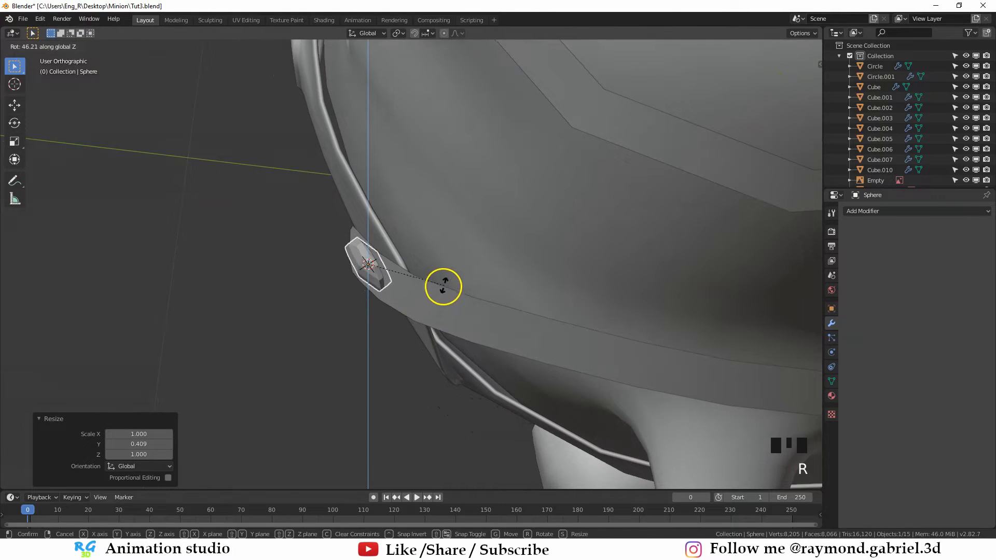
right_click(443, 293)
middle_drag(443, 293, 487, 313)
scroll(416, 271, up, 4)
scroll(416, 271, up, 2)
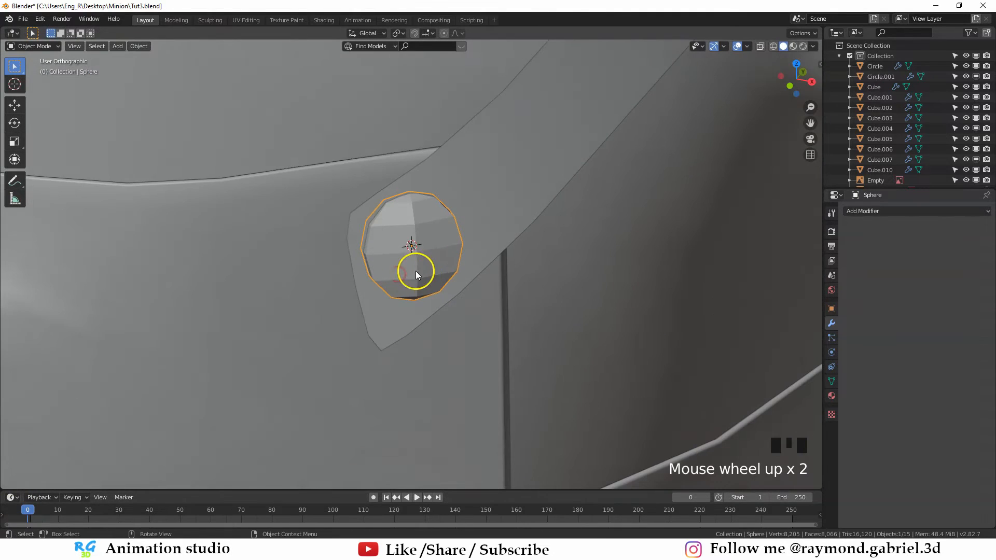
scroll(434, 284, down, 3)
right_click(434, 285)
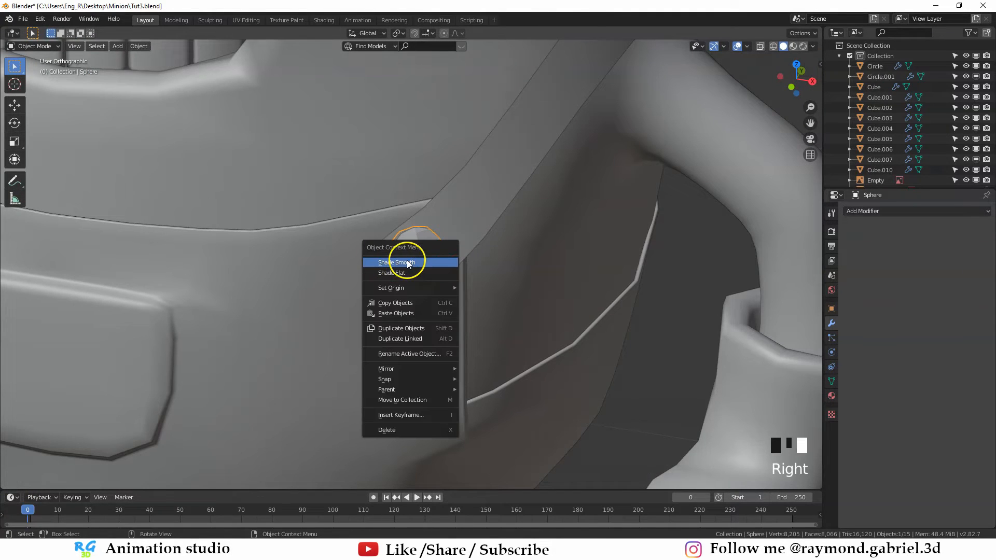
click(402, 262)
Add two centred loop cuts across the front of the button sphere
key(Tab)
scroll(456, 296, up, 2)
middle_drag(457, 295, 371, 227)
key(alt+a)
key(ctrl+r)
click(421, 266)
right_click(382, 271)
key(ctrl+r)
click(383, 271)
right_click(382, 271)
Select the four edges forming a cross at the button's front centre and bevel them by about 0.118 m
key(alt+a)
key(2)
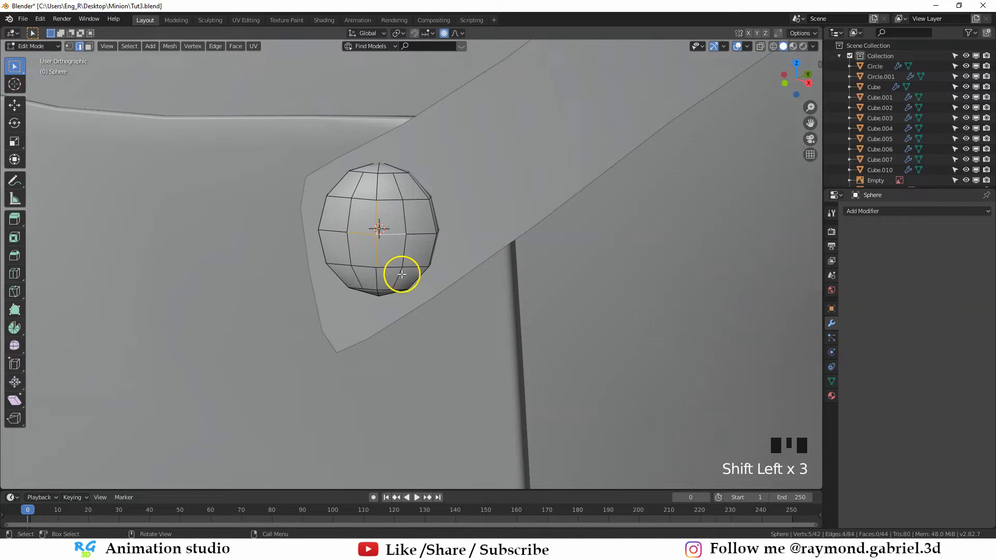
scroll(415, 278, up, 1)
key(ctrl+b)
click(463, 292)
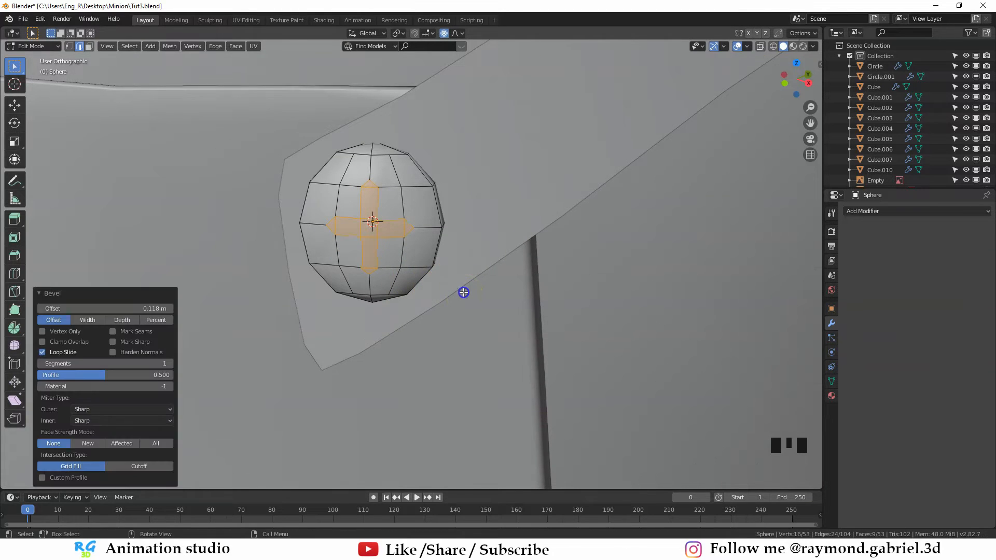
Extrude the cross-shaped faces into the button to form a recessed cross
middle_drag(404, 254, 469, 207)
key(e)
right_click(444, 335)
key(Tab)
Add a Subdivision Surface modifier to the button
click(864, 212)
click(795, 384)
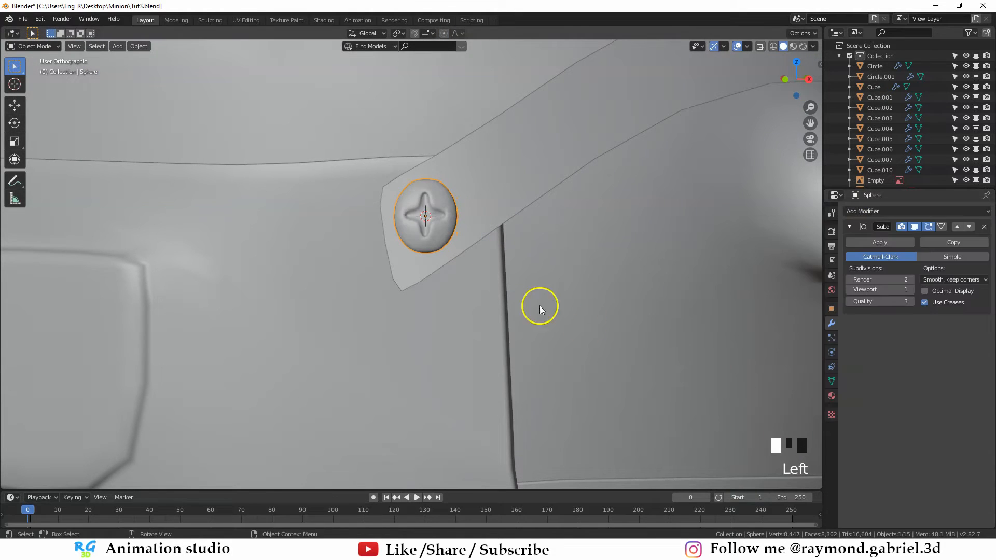
scroll(381, 229, up, 2)
Isolate the button by hiding all other objects, with its back side in view
key(shift+h)
scroll(380, 229, down, 2)
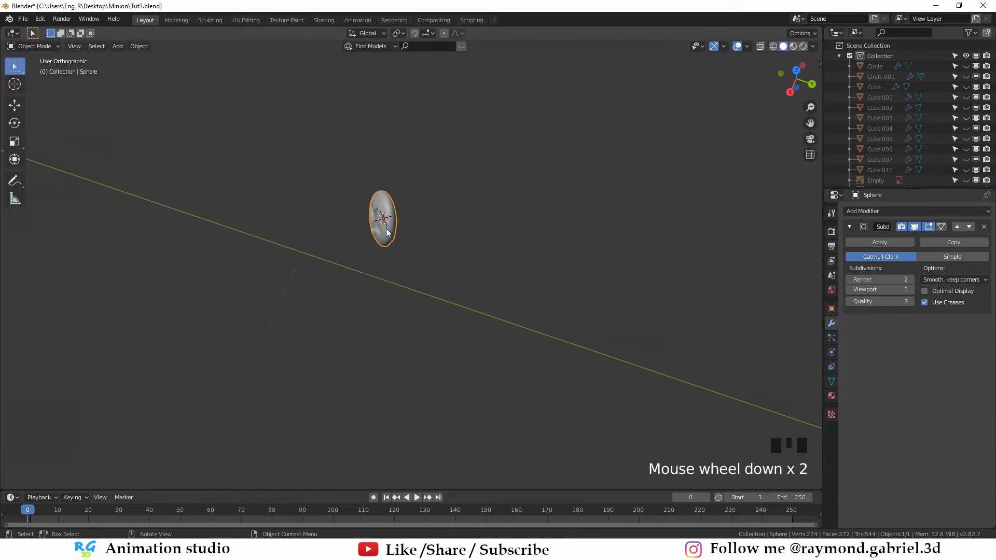
middle_drag(381, 228, 390, 203)
Add two centred loop cuts to the back of the button
key(Tab)
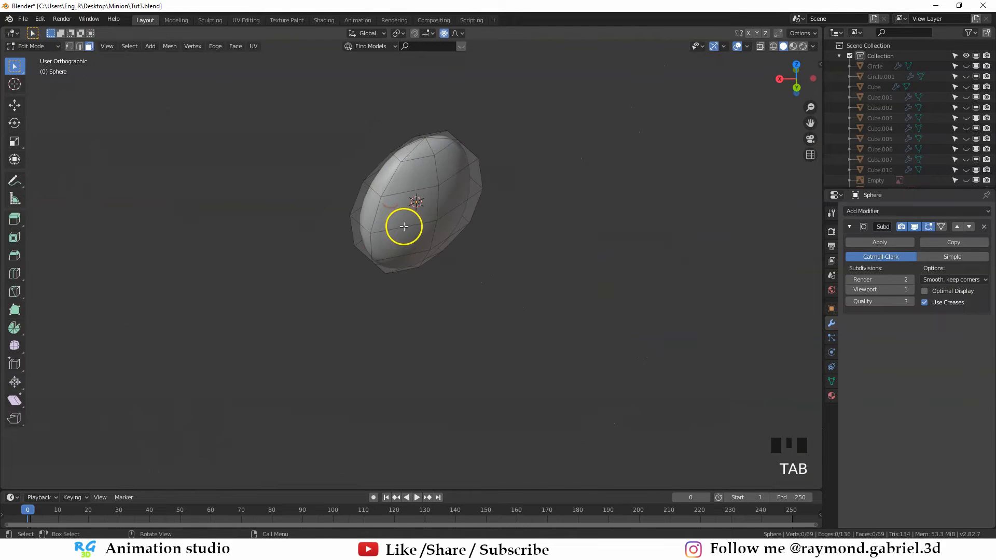
scroll(419, 222, up, 2)
key(ctrl+r)
click(418, 168)
right_click(418, 169)
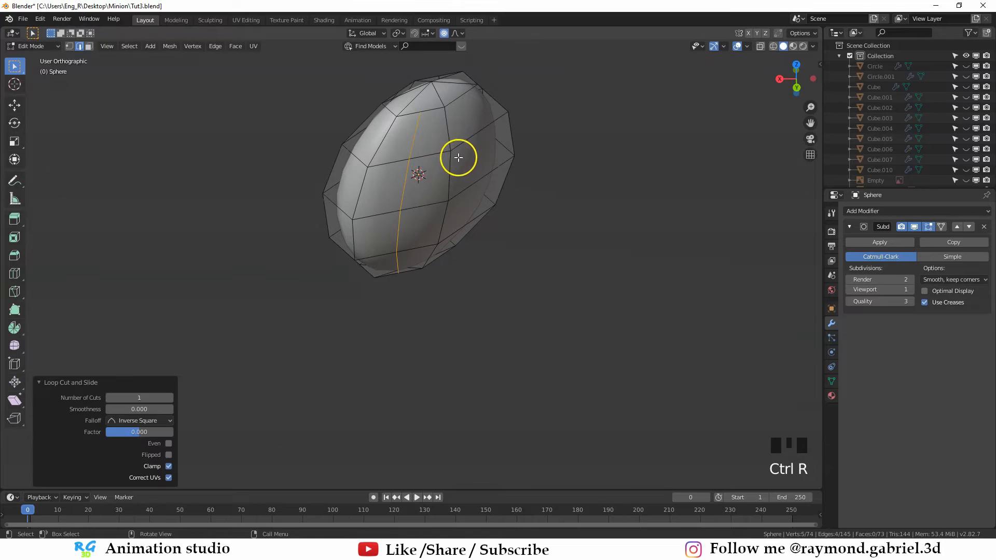
key(ctrl+r)
click(470, 149)
right_click(471, 149)
key(alt+a)
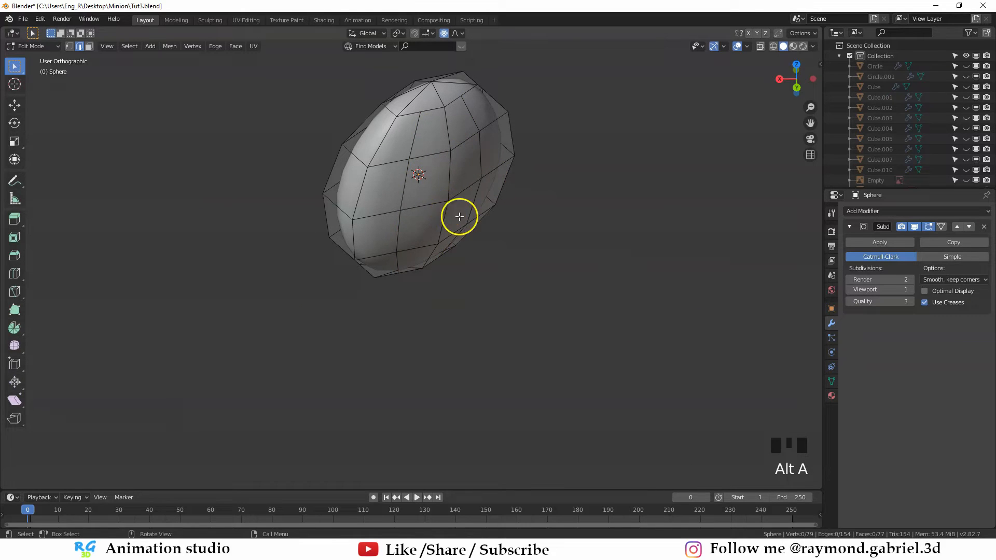
Select the four central faces on the button's back and extrude them about 0.035 m into a stem
middle_drag(460, 217, 443, 235)
key(3)
click(425, 273)
shift+click(415, 322)
shift+click(465, 271)
shift+click(458, 317)
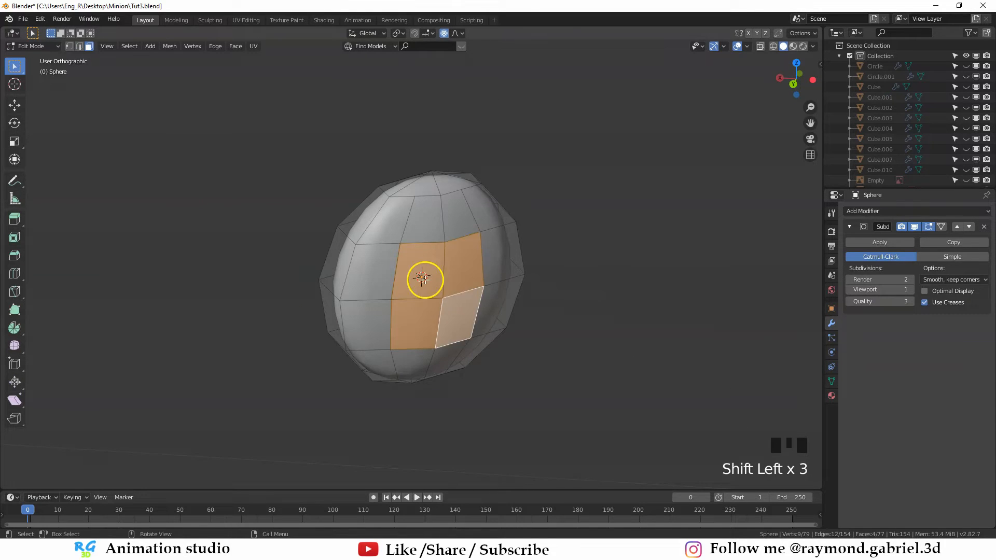
mouse_move(424, 279)
middle_down()
mouse_move(473, 271)
mouse_move(409, 278)
middle_up()
key(e)
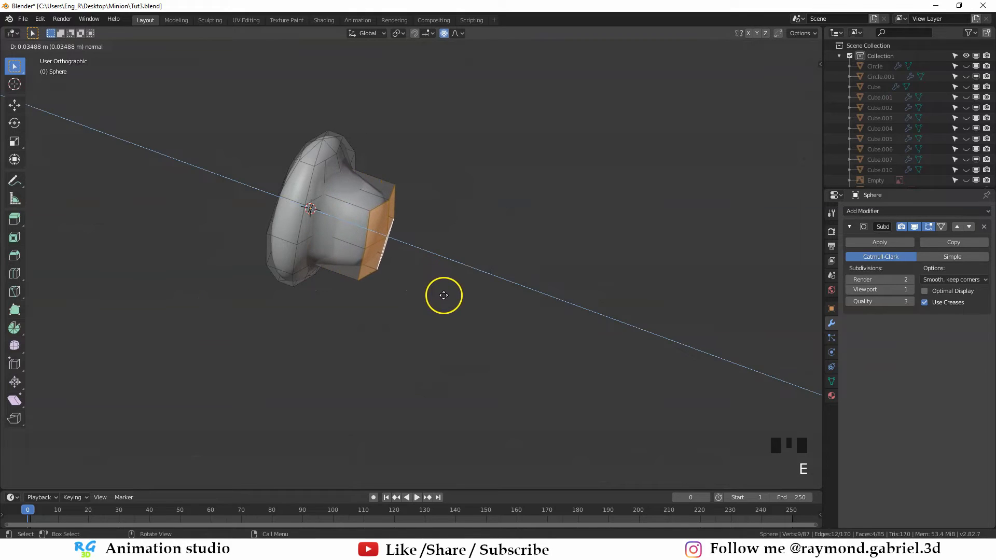
click(444, 296)
Add a loop cut around the stem and slide it by a factor of about 0.81 towards the button head
key(ctrl+r)
click(351, 213)
click(332, 212)
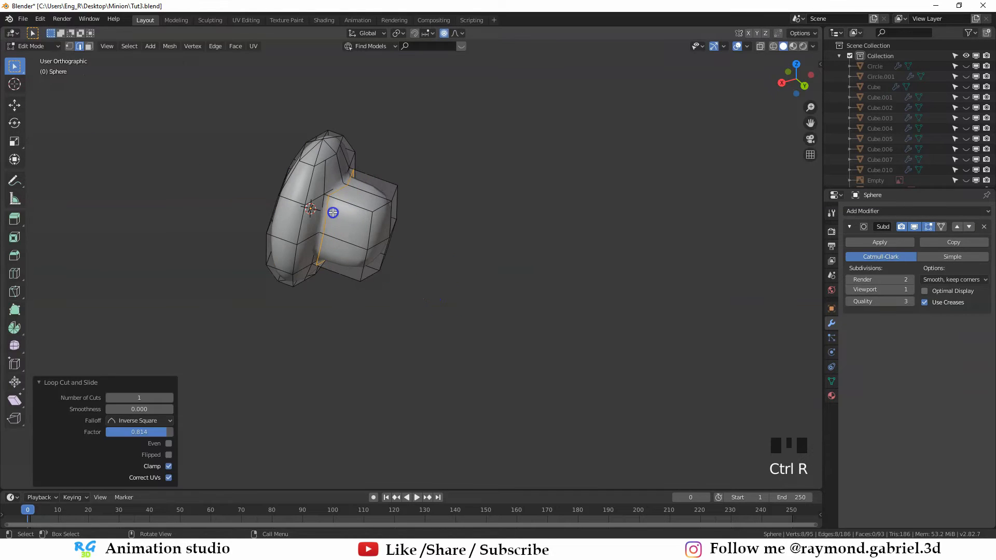
key(Tab)
Unhide all the hidden objects and clear the selection
shift+middle_drag(313, 214, 597, 249)
key(alt+h)
click(456, 245)
scroll(497, 234, down, 3)
key(alt+a)
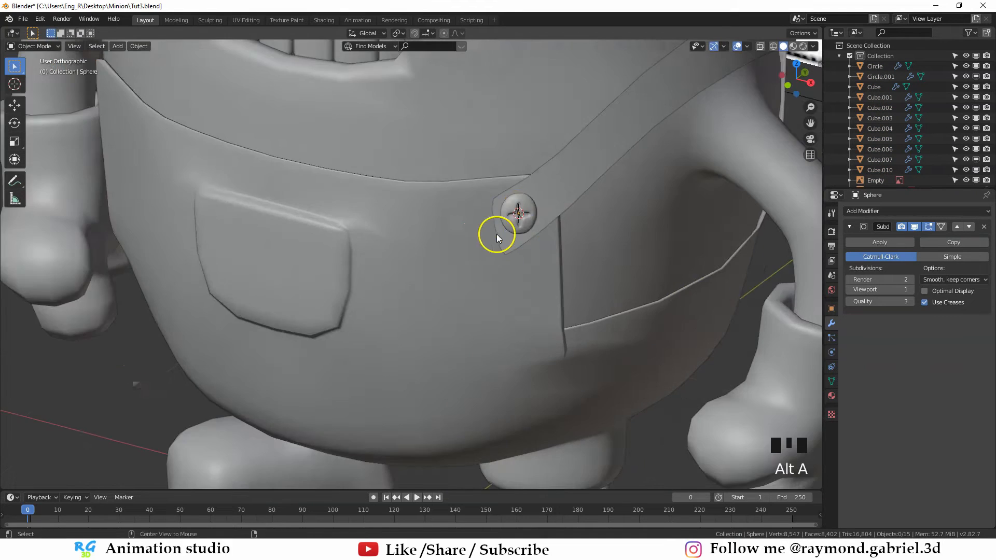
Duplicate the button and move the copy about 1.32 m along the Y axis to the strap's back end
click(514, 215)
scroll(514, 223, down, 6)
middle_drag(539, 234, 603, 240)
scroll(518, 265, up, 3)
middle_drag(519, 265, 537, 280)
key(shift+d)
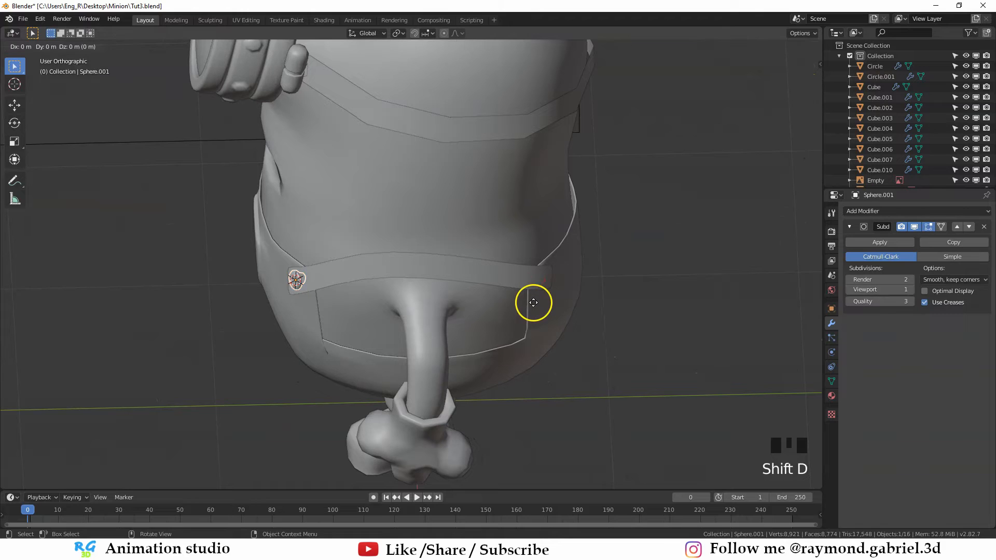
key(y)
click(777, 305)
Mirror the duplicated button along the global Y axis so its stem points into the strap
shift+middle_drag(669, 269, 524, 262)
scroll(471, 285, up, 2)
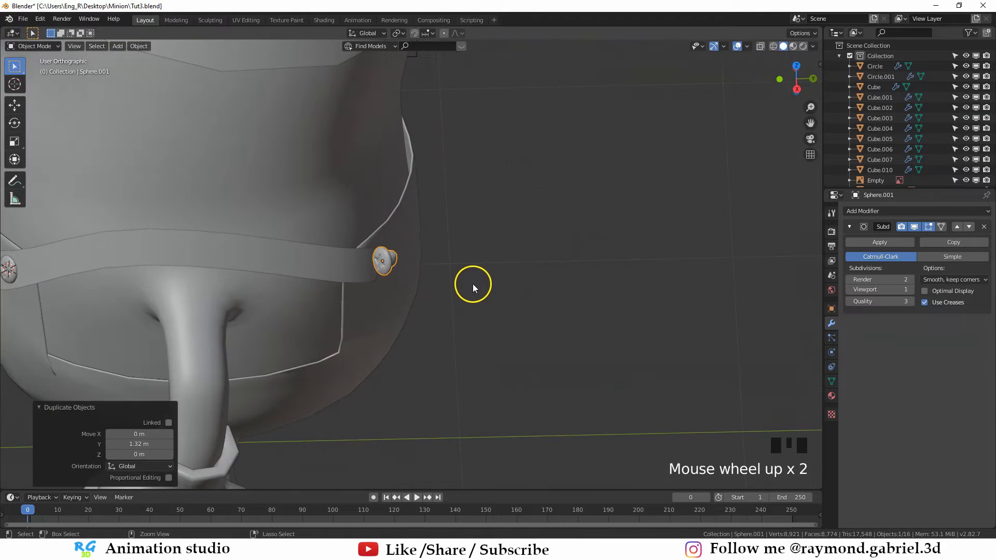
key(ctrl+m)
key(y)
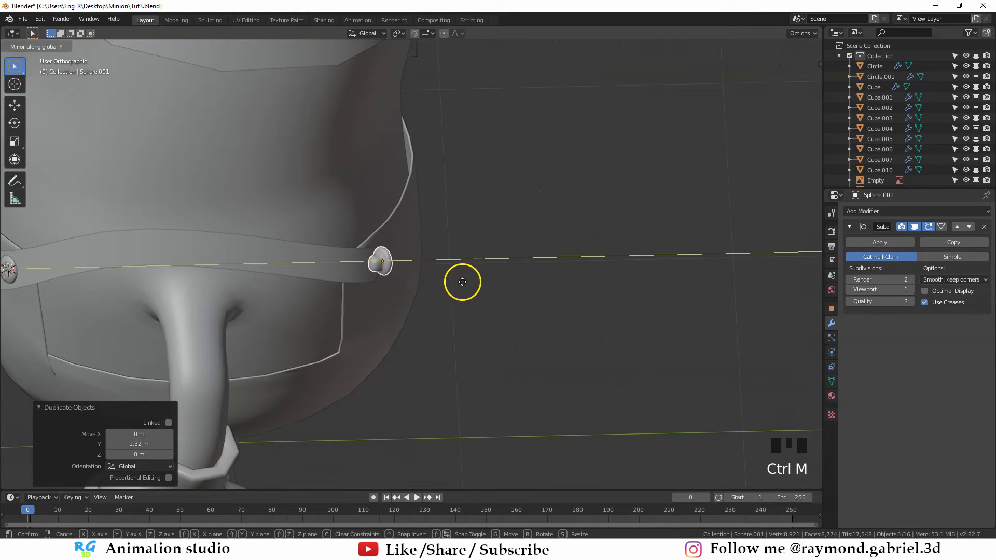
click(462, 281)
middle_drag(511, 262, 408, 281)
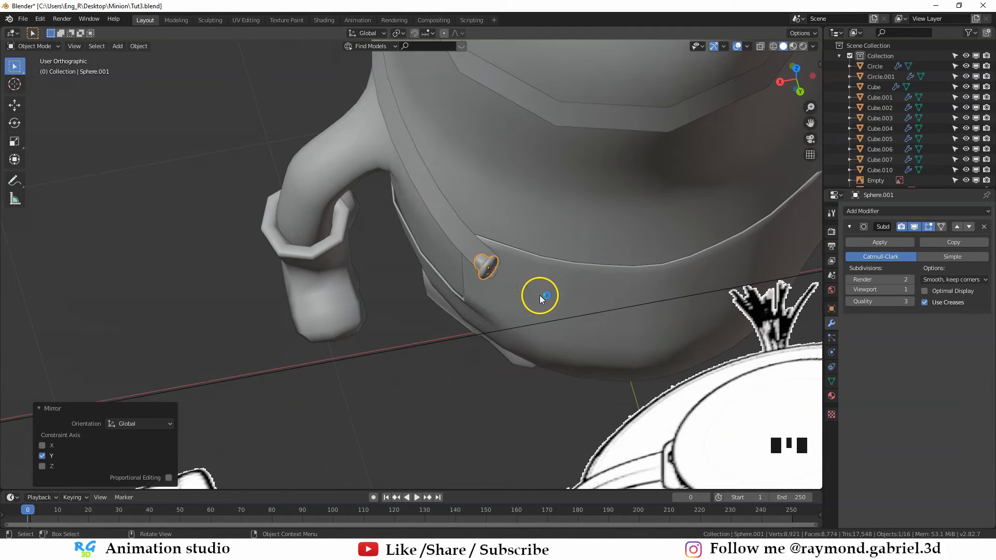
Rotate the duplicated button about the Z axis and reposition it on the overall strap's back end
key(r)
key(z)
click(475, 325)
middle_drag(476, 325, 555, 267)
key(g)
click(436, 336)
Add a Solidify modifier to the overall strap and place it above the Subdivision Surface modifier
click(475, 309)
shift+middle_drag(476, 309, 462, 244)
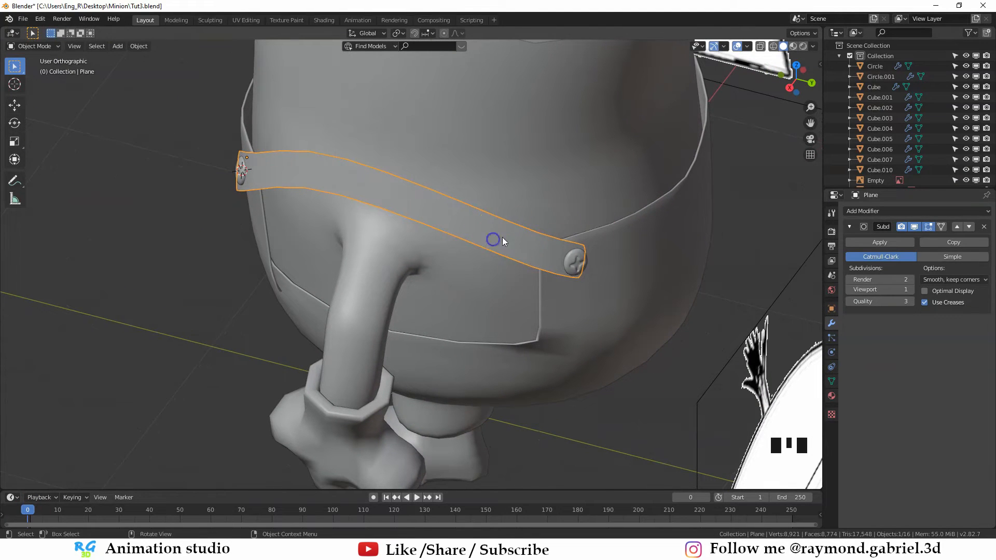
click(871, 211)
click(789, 372)
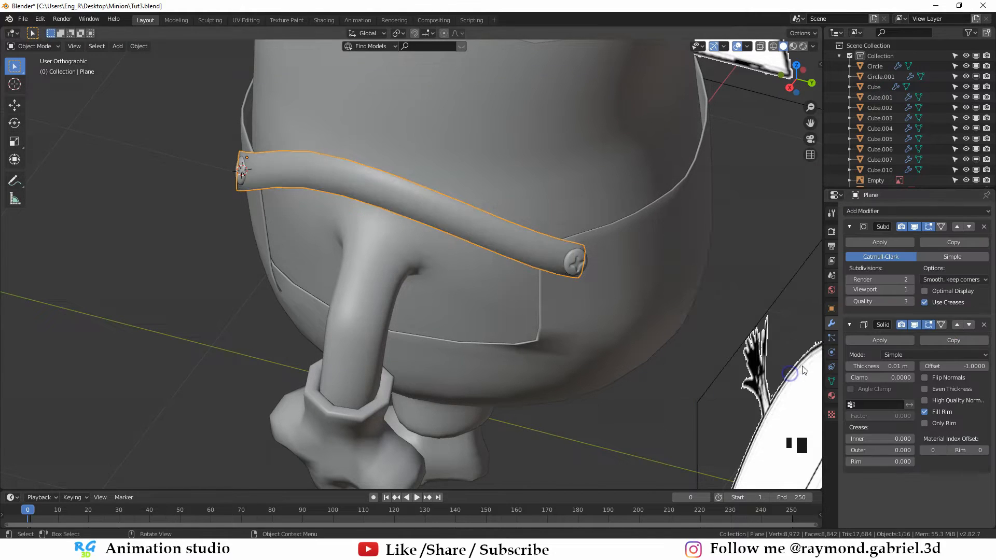
middle_drag(789, 372, 819, 358)
click(957, 326)
scroll(455, 302, up, 2)
shift+middle_drag(455, 302, 674, 229)
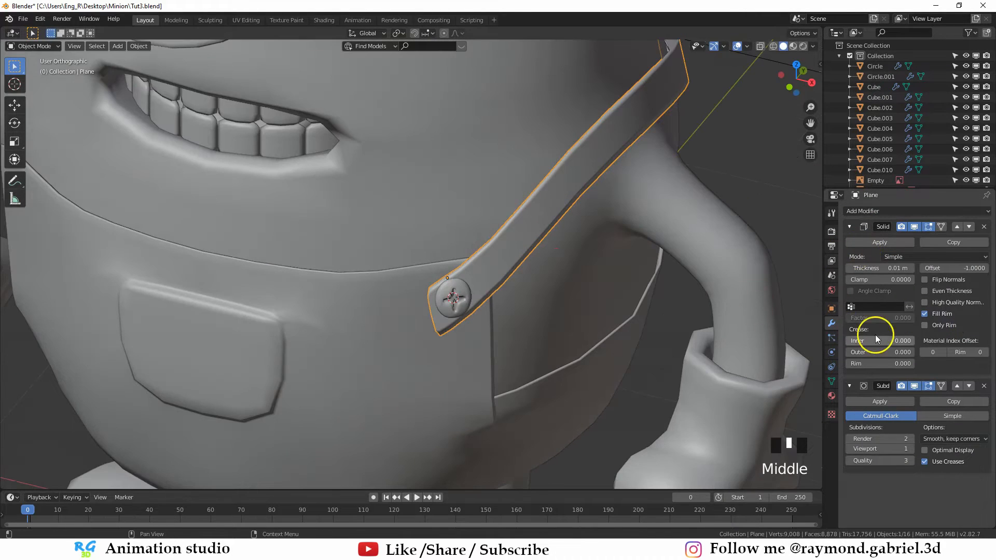
Set the overall strap's Solidify inner and outer crease to 0.5
click(868, 341)
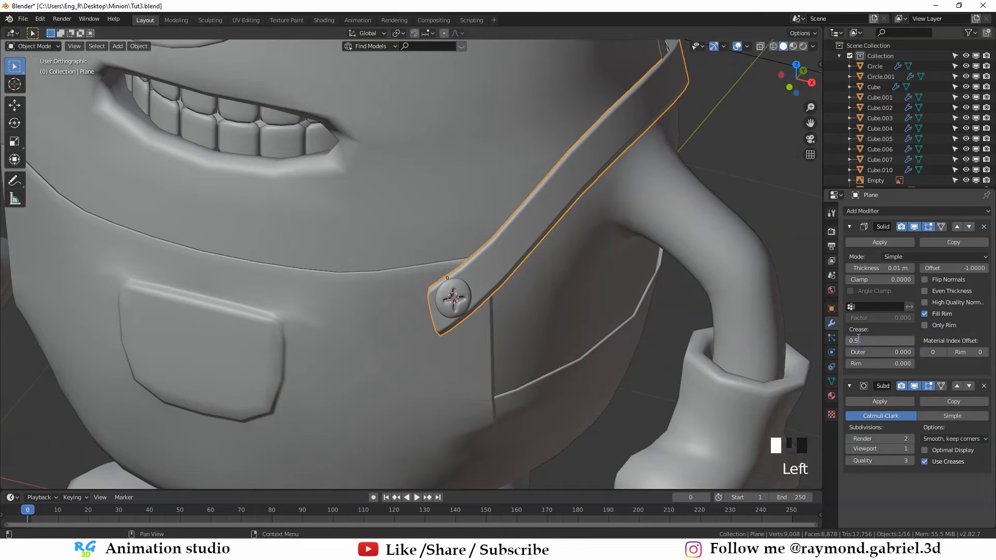
text(0.5)
key(Return)
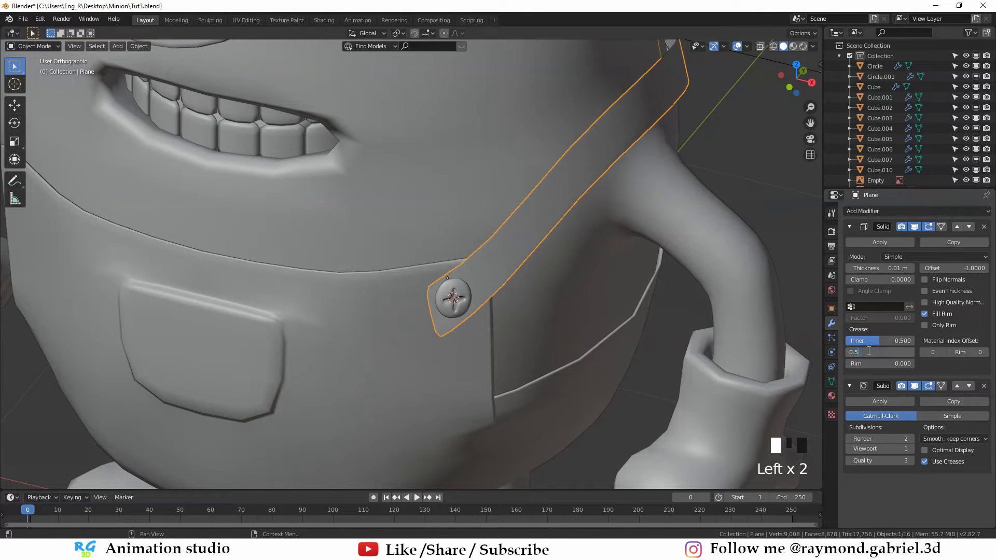
key(Return)
Apply the overall strap's scale and clear the selection
middle_drag(548, 226, 497, 287)
key(ctrl+a)
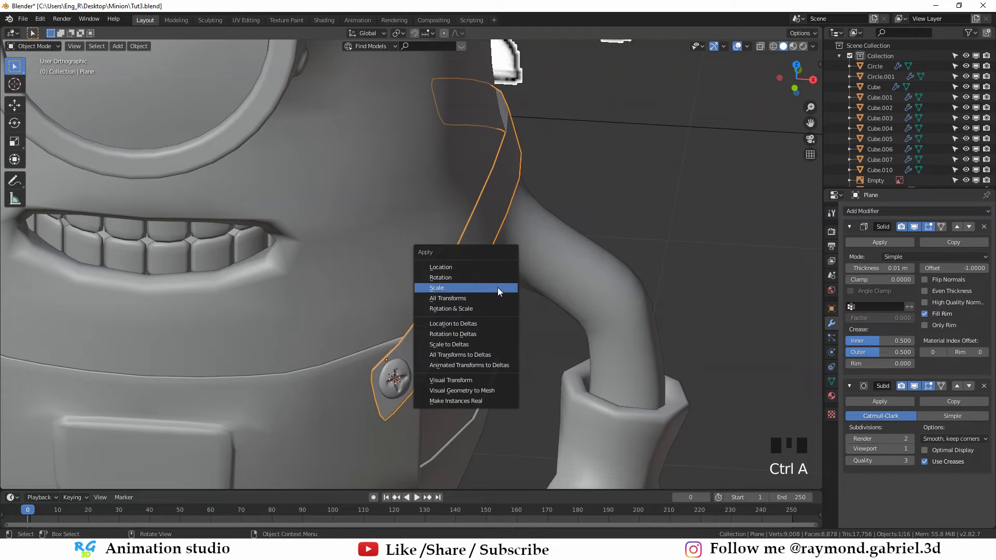
click(467, 288)
middle_drag(549, 251, 530, 213)
scroll(513, 197, down, 3)
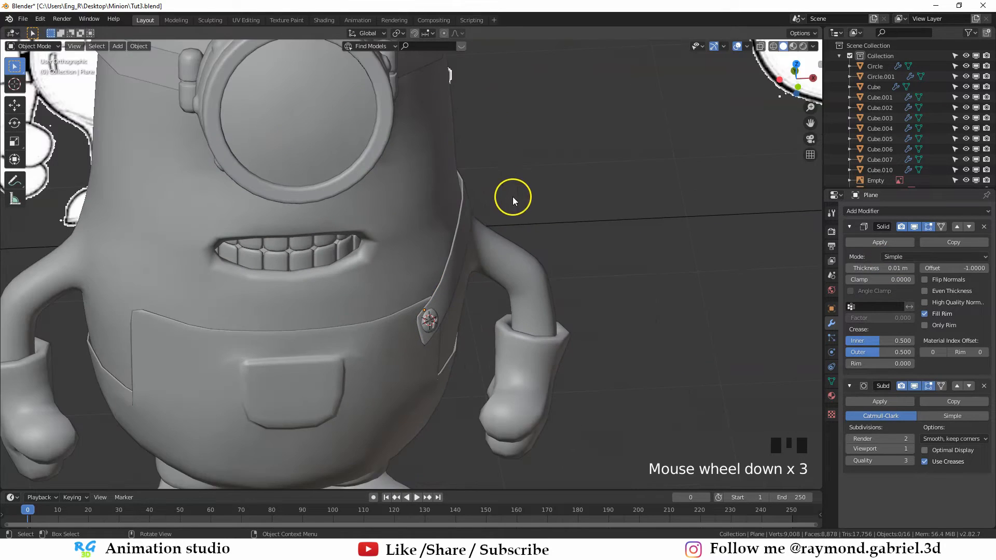
Add a Solidify modifier to the goggle strap around the head and apply the strap's scale
middle_drag(465, 236, 218, 144)
scroll(497, 252, up, 3)
click(408, 190)
click(882, 211)
click(788, 369)
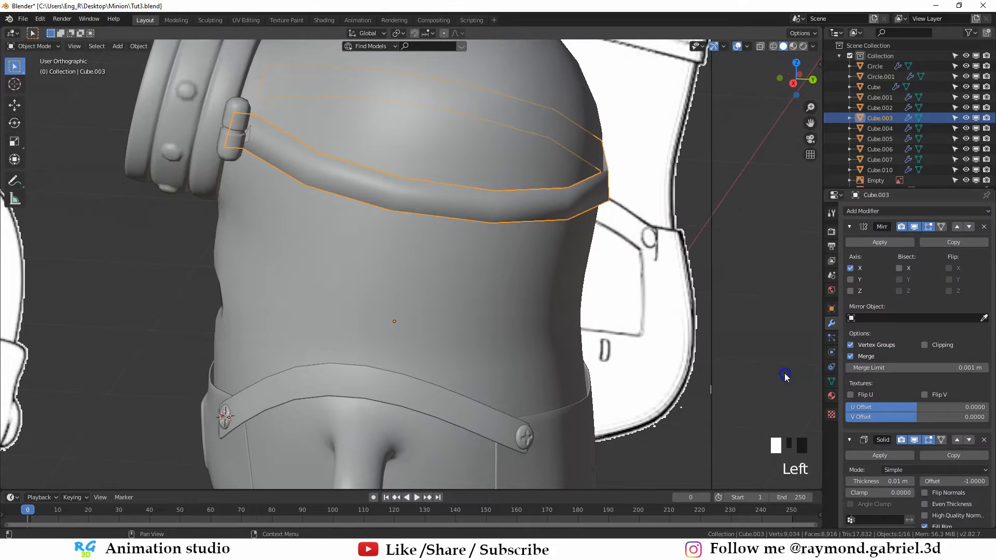
scroll(785, 378, down, 3)
middle_drag(622, 270, 640, 338)
key(ctrl+a)
click(522, 263)
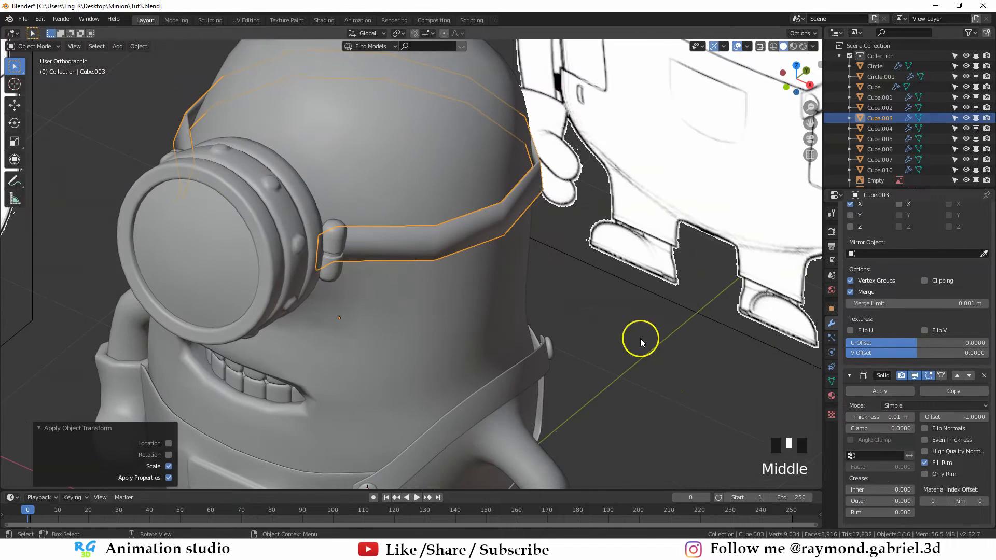
Set the goggle strap's Solidify inner and outer crease to 0.5 and add a Subdivision Surface modifier
click(885, 481)
scroll(879, 270, up, 4)
click(849, 227)
click(849, 244)
click(882, 211)
click(793, 384)
middle_drag(793, 383, 573, 325)
Increase the goggle strap's Solidify thickness to 0.022 m and deselect the strap
key(s)
click(585, 334)
click(849, 245)
mouse_move(885, 287)
shift+mouse_down()
mouse_move(908, 286)
mouse_move(886, 292)
shift+mouse_up()
key(ctrl+z)
click(690, 233)
scroll(674, 223, down, 4)
middle_drag(648, 218, 482, 156)
middle_drag(389, 268, 461, 275)
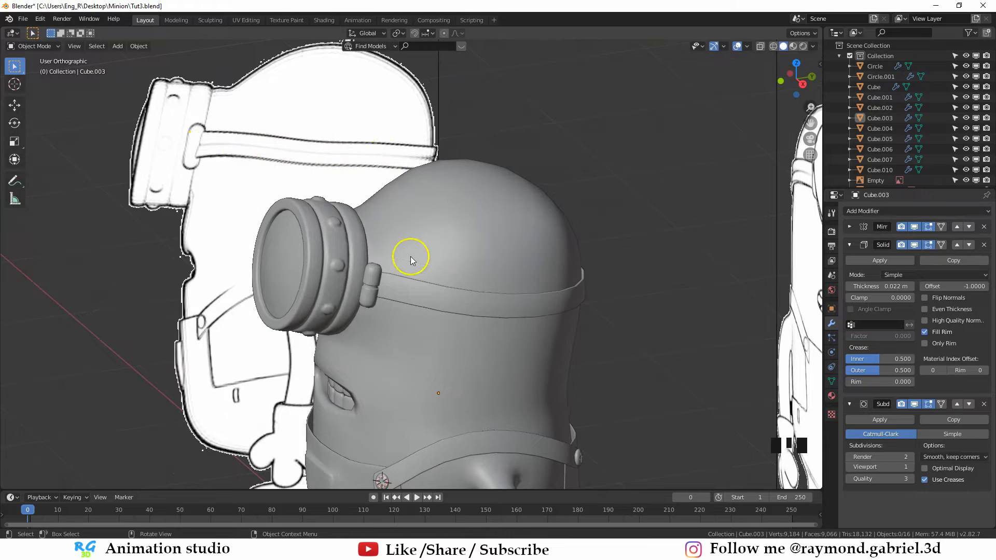
Add two evenly spaced lengthwise loop cuts to the goggle strap without sliding them
click(472, 304)
scroll(400, 251, up, 2)
key(Tab)
scroll(369, 238, up, 1)
key(alt+a)
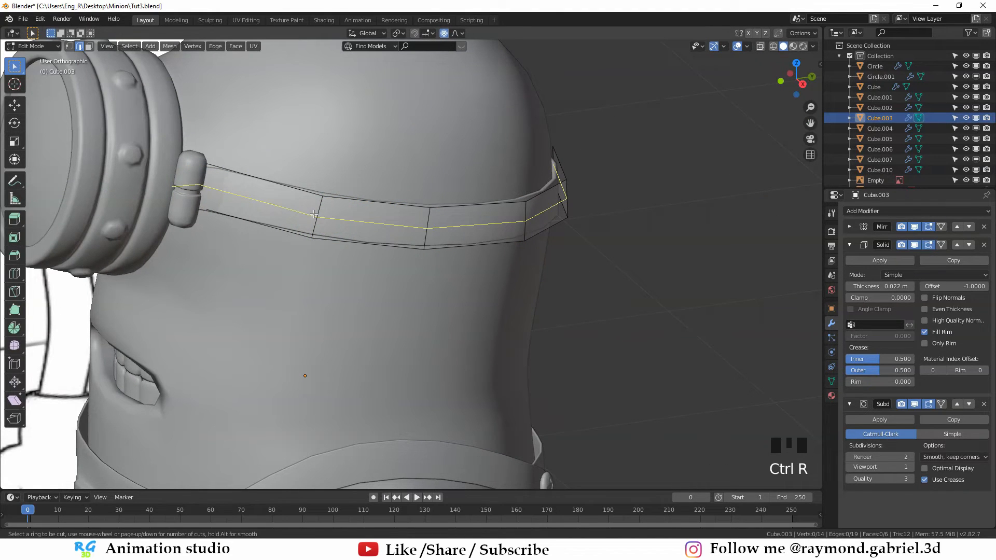
scroll(313, 212, up, 1)
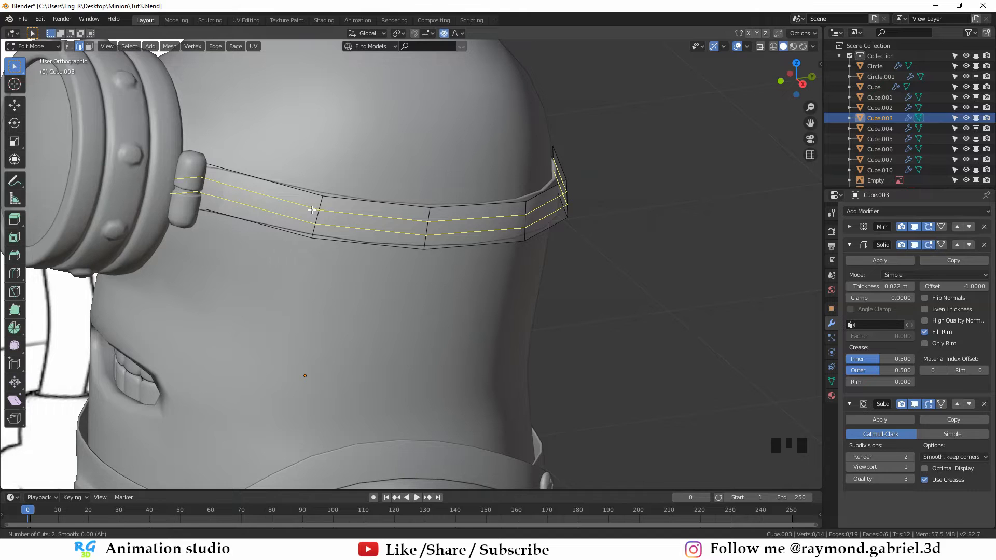
click(313, 209)
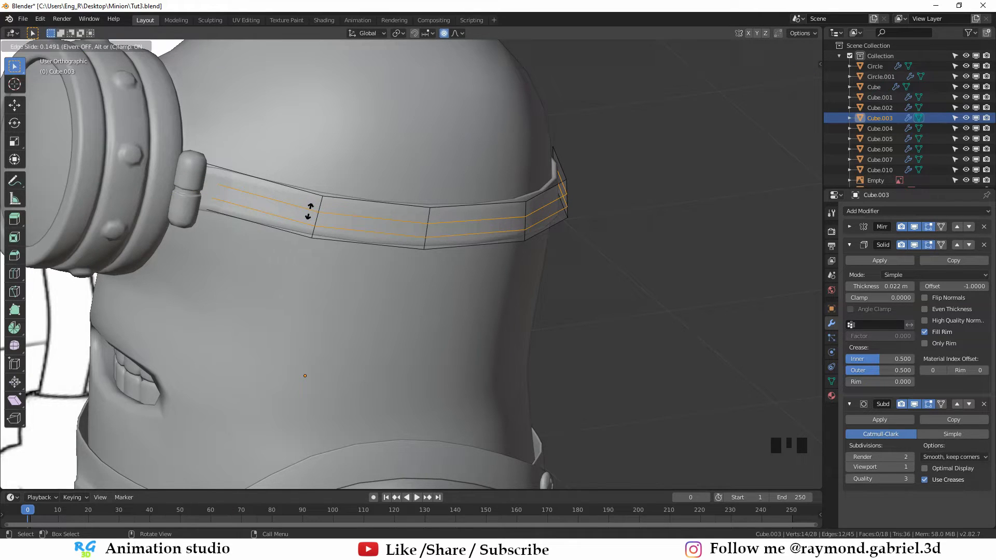
right_click(309, 212)
Edge-slide the goggle strap's lower and upper loops towards each other, the upper one by a factor of about 0.296
alt+click(377, 239)
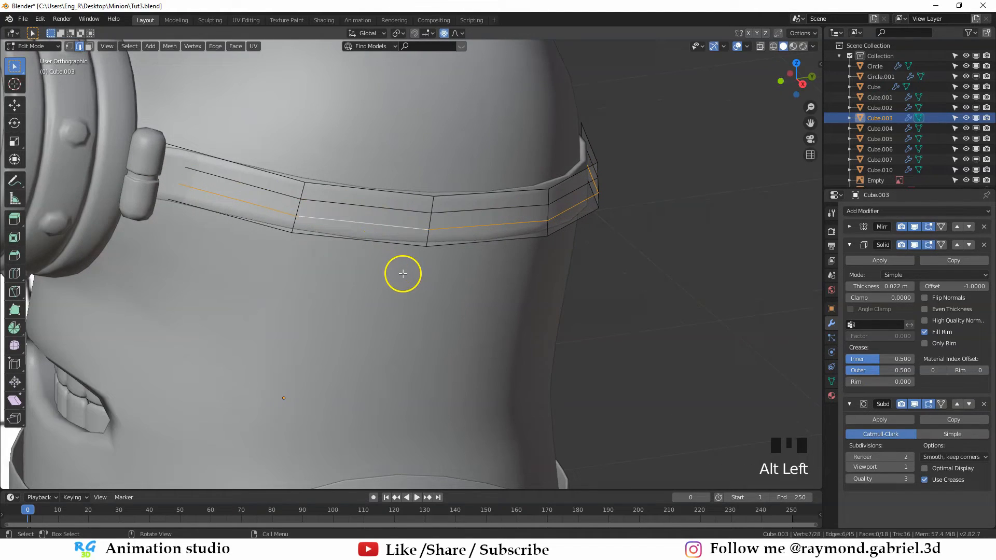
middle_drag(408, 257, 419, 134)
key(g)
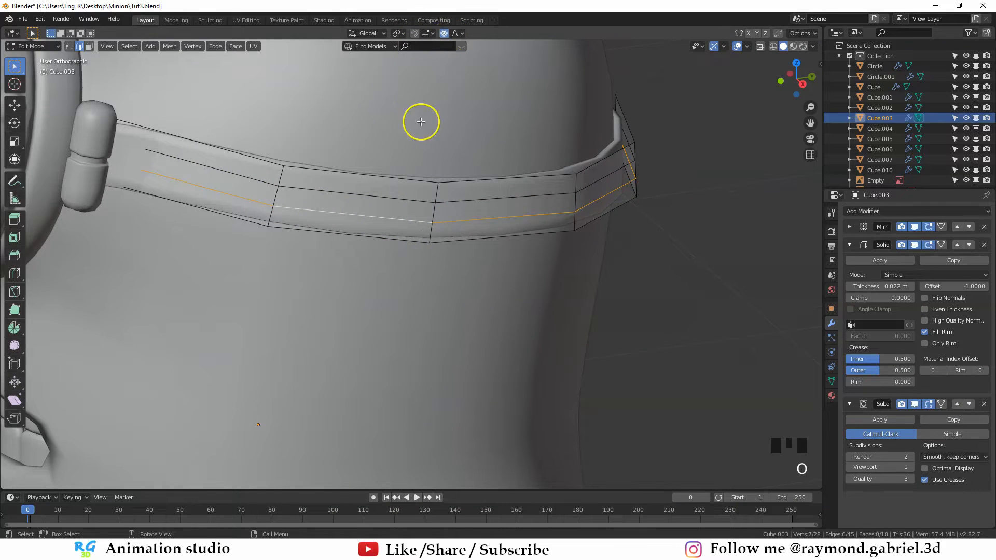
key(g)
key(g)
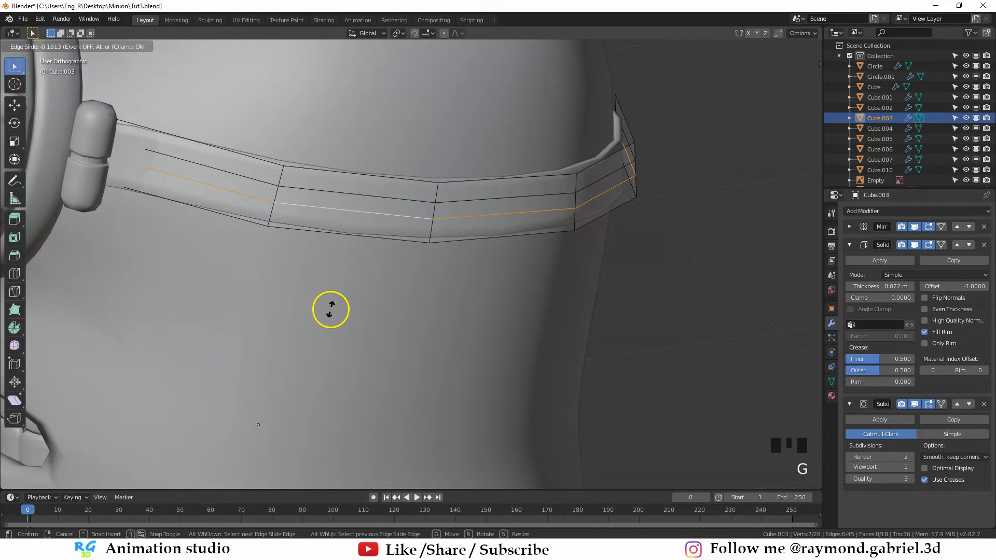
click(330, 309)
key(g)
key(g)
click(345, 243)
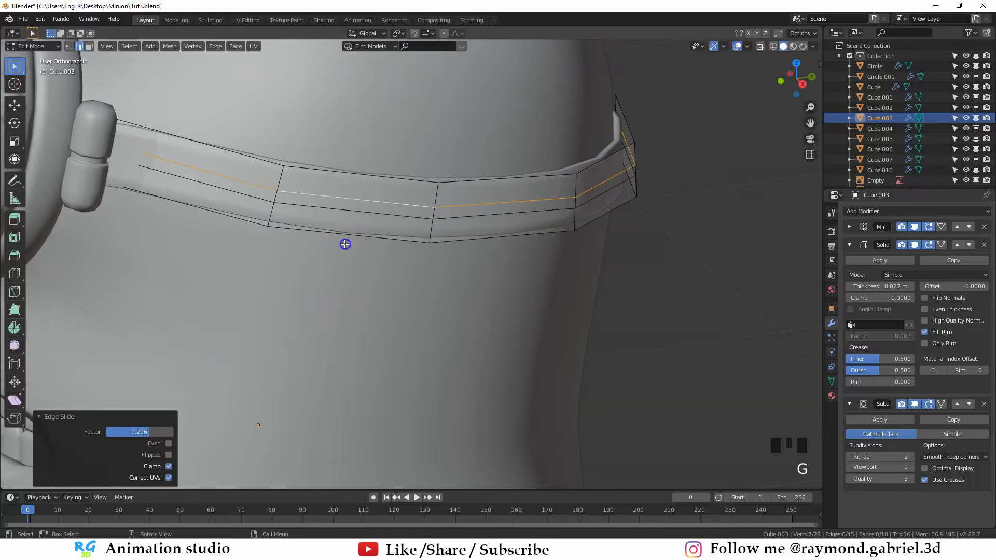
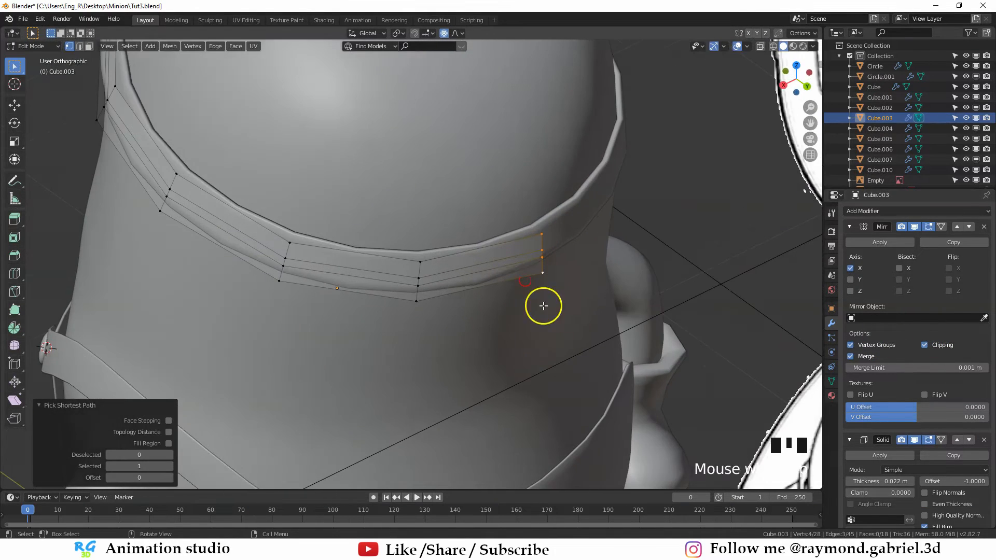
Try to move the goggle strap's back-end vertices along the X axis with mirror clipping enabled
key(g)
key(x)
click(576, 313)
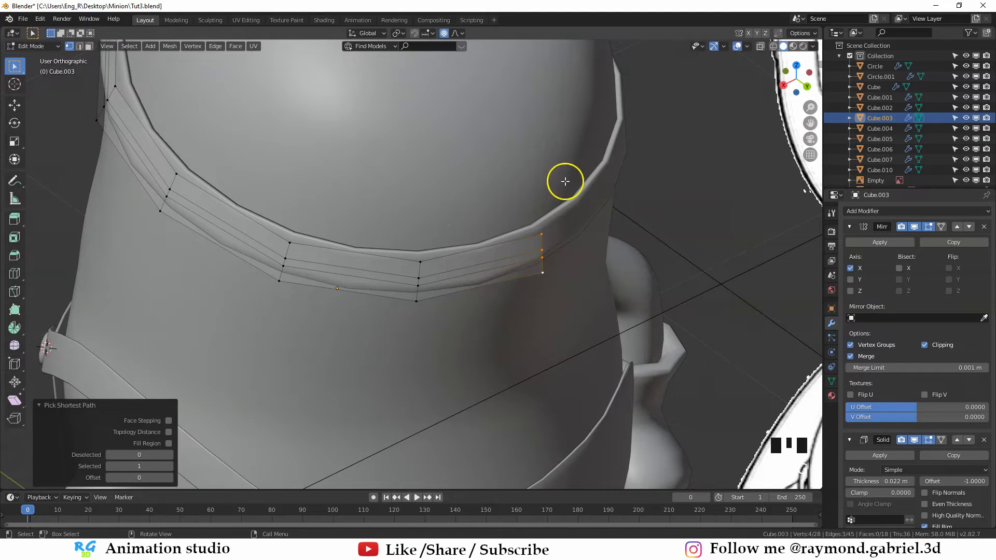
Extrude the narrow middle face loop of the goggle strap along its normals
middle_drag(387, 259, 469, 231)
key(3)
scroll(359, 258, up, 1)
shift+middle_drag(307, 247, 354, 253)
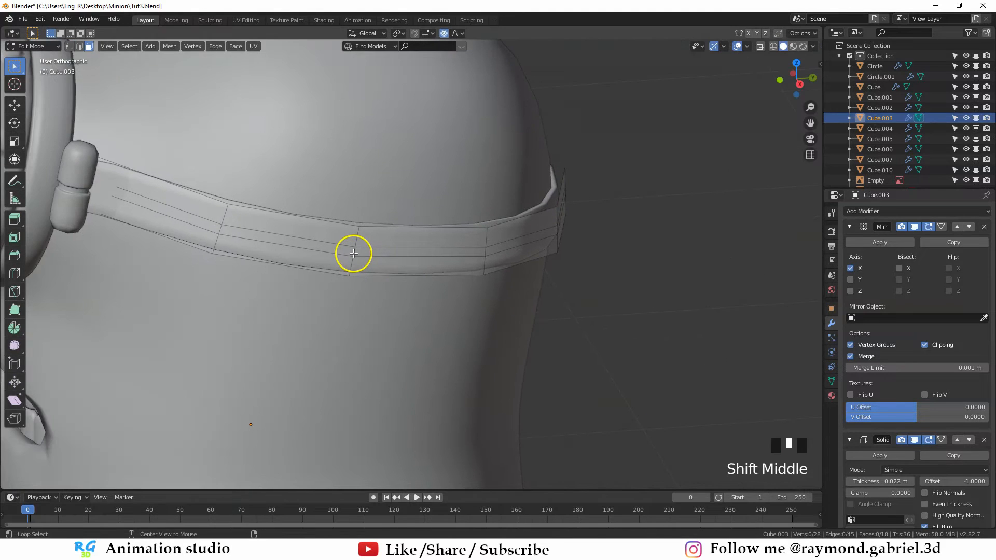
alt+click(352, 253)
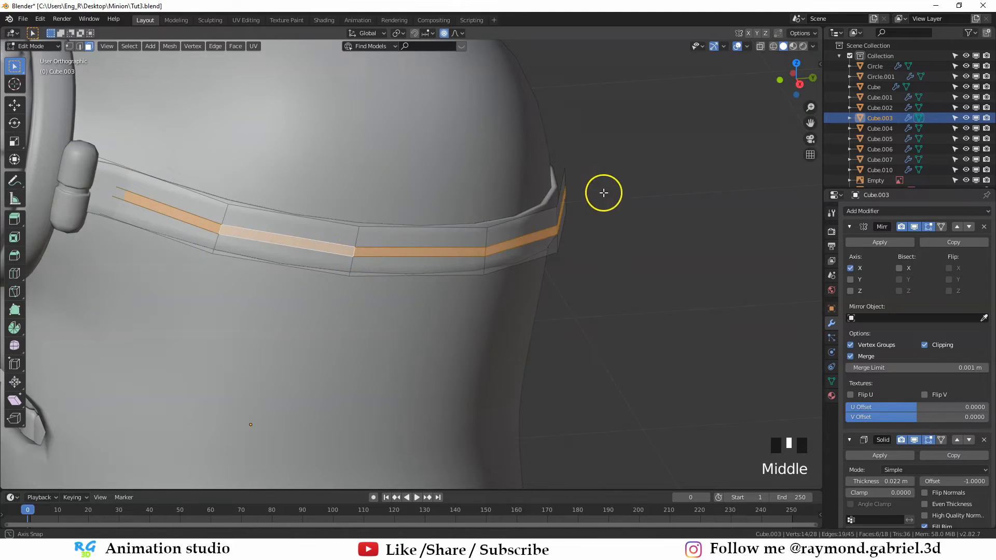
middle_drag(602, 193, 526, 278)
key(alt+e)
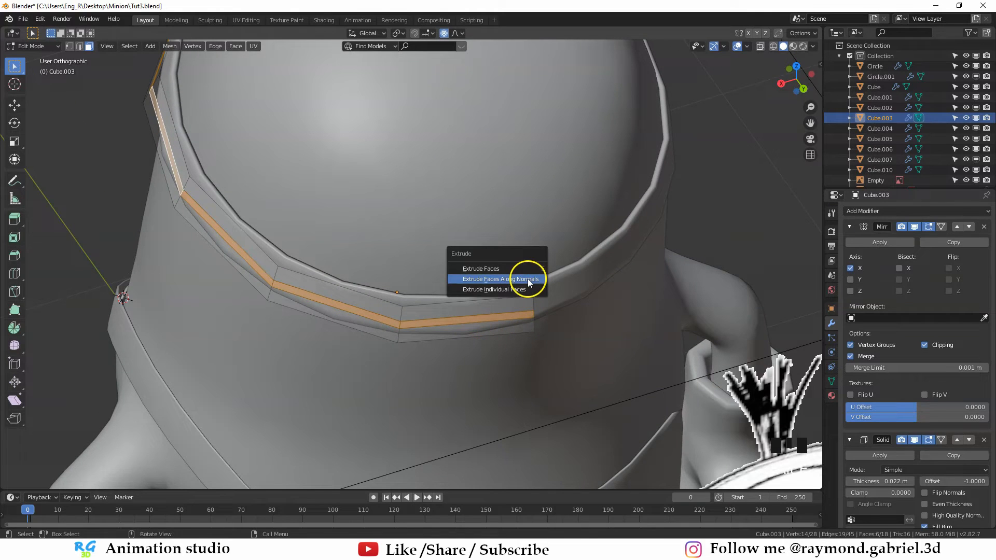
click(526, 278)
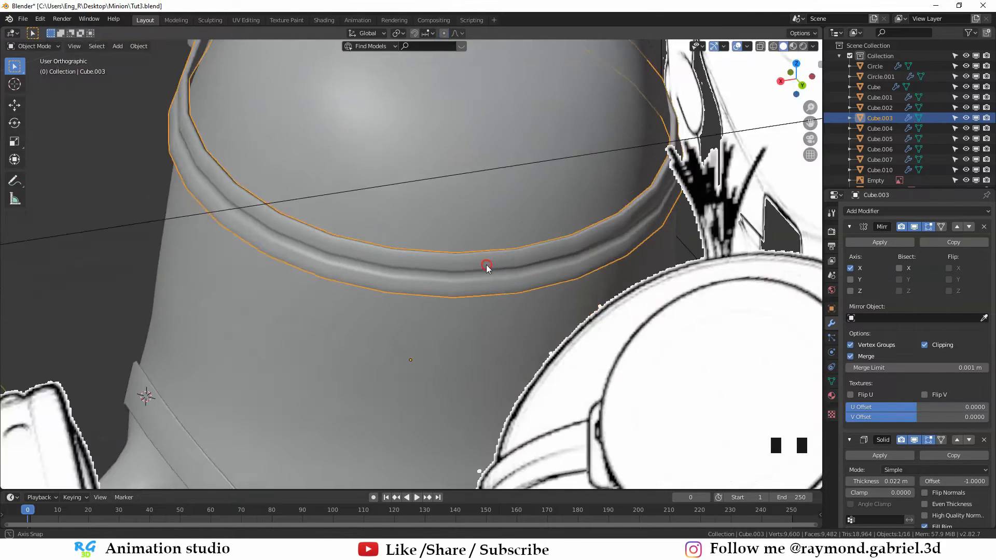
Add a loop cut to the body just behind the goggles and slide it by a factor of about 0.622
scroll(445, 263, down, 4)
middle_drag(486, 268, 348, 222)
click(347, 222)
key(Tab)
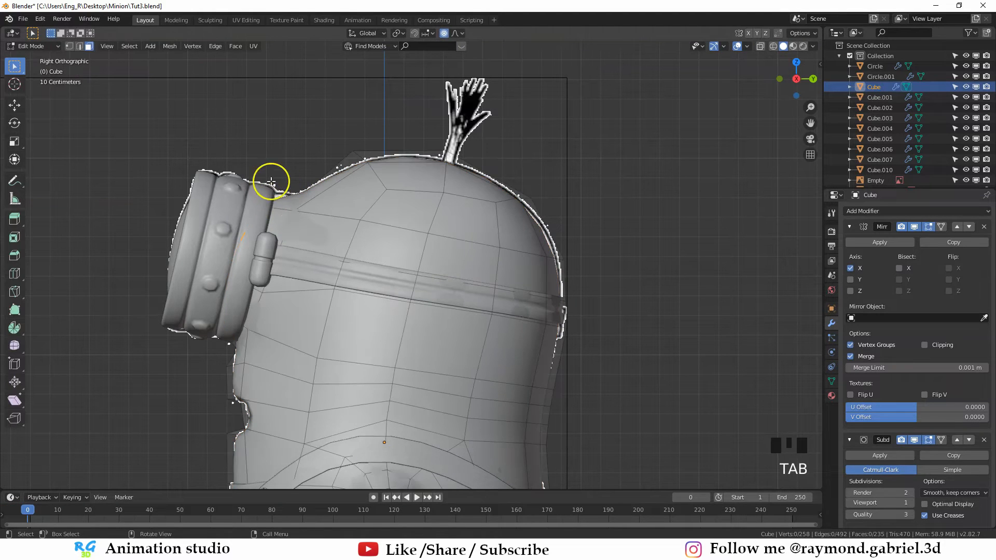
scroll(268, 186, up, 1)
key(ctrl+r)
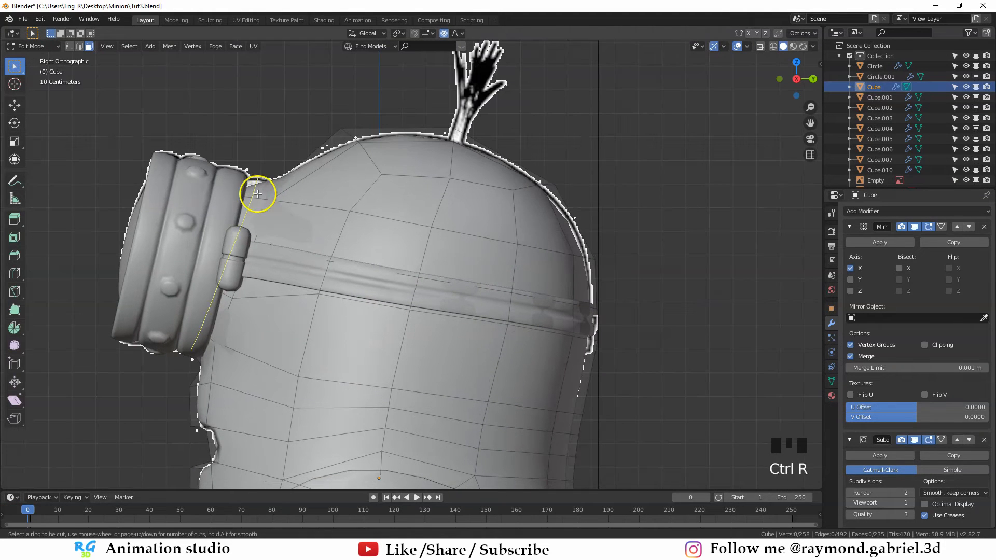
click(256, 192)
click(268, 196)
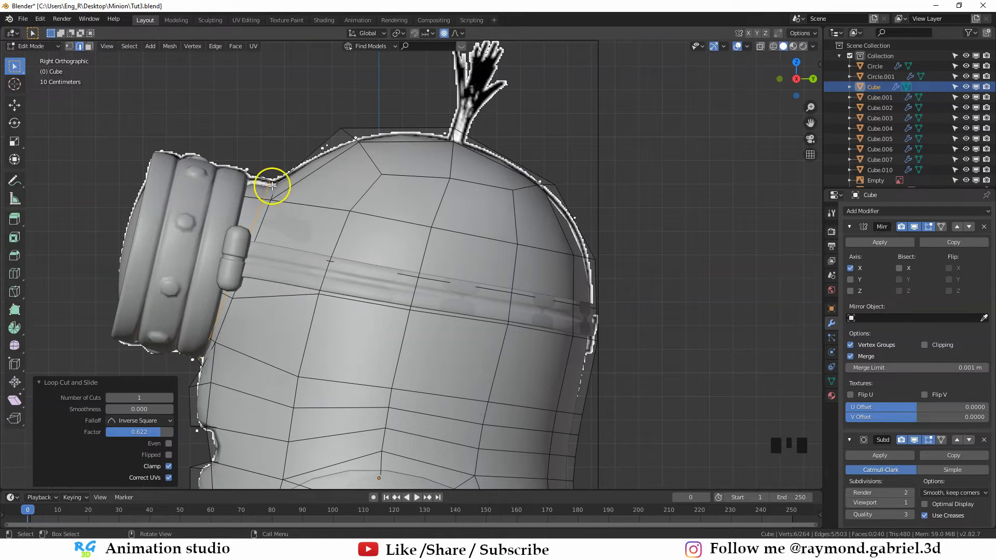
Add a second loop cut on the body behind the goggles and slide it towards them by about -0.535
key(ctrl+r)
click(252, 197)
click(247, 200)
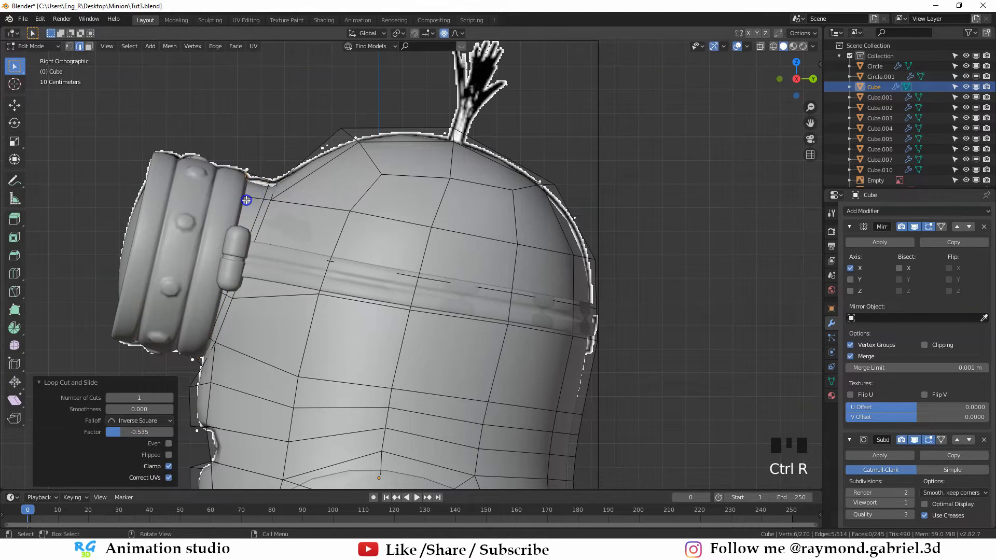
key(Tab)
Move the top body vertices behind the goggles up about 0.015 m with proportional editing to match the reference outline
key(Tab)
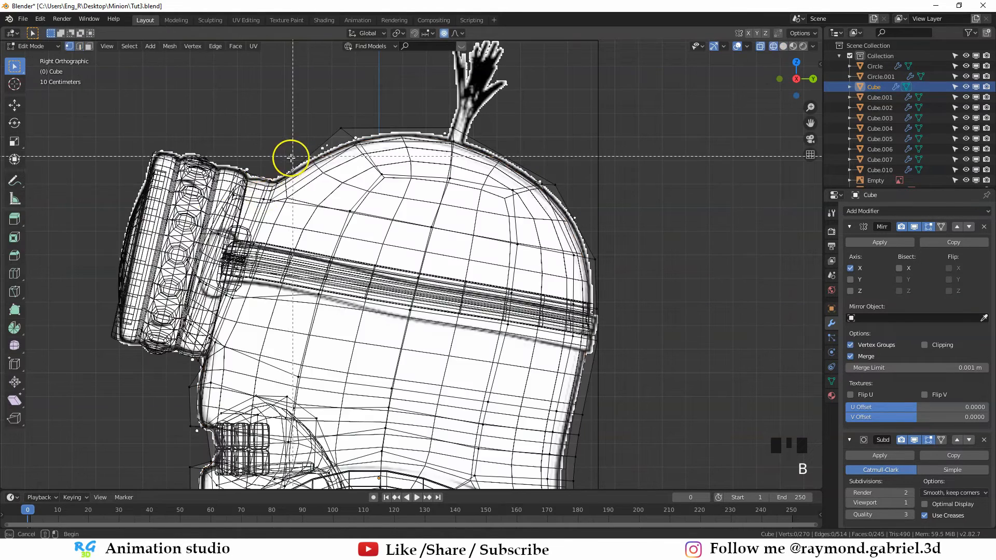
key(b)
key(z)
key(g)
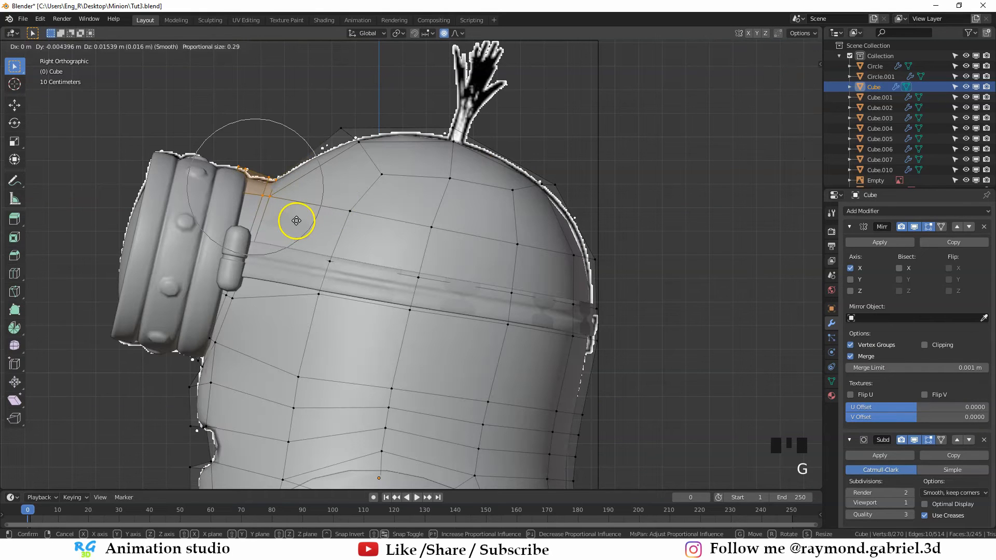
click(294, 219)
key(z)
click(258, 161)
Select the top body vertices at the goggle rim and adjust them with proportional editing at size 0.198
key(b)
drag(249, 159, 212, 196)
key(z)
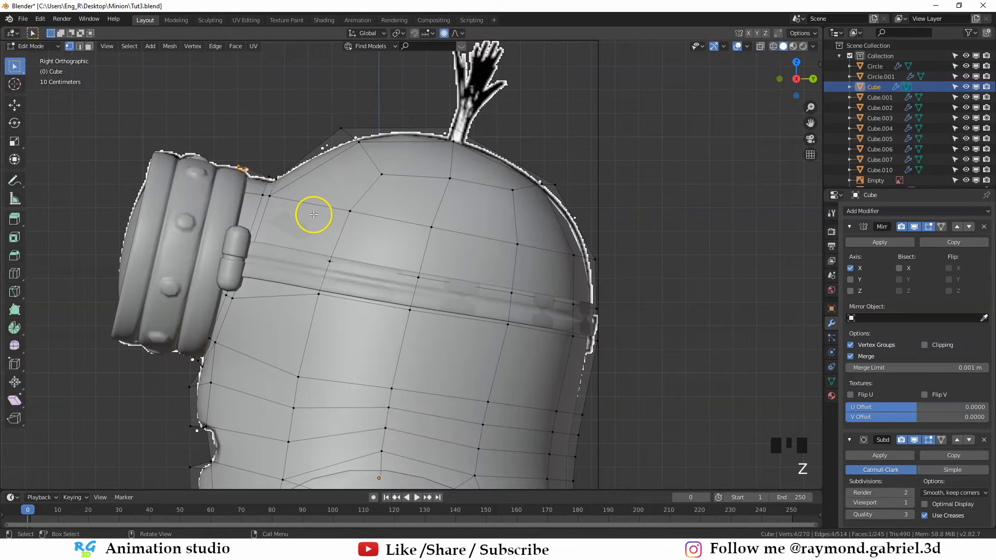
key(g)
click(312, 218)
key(z)
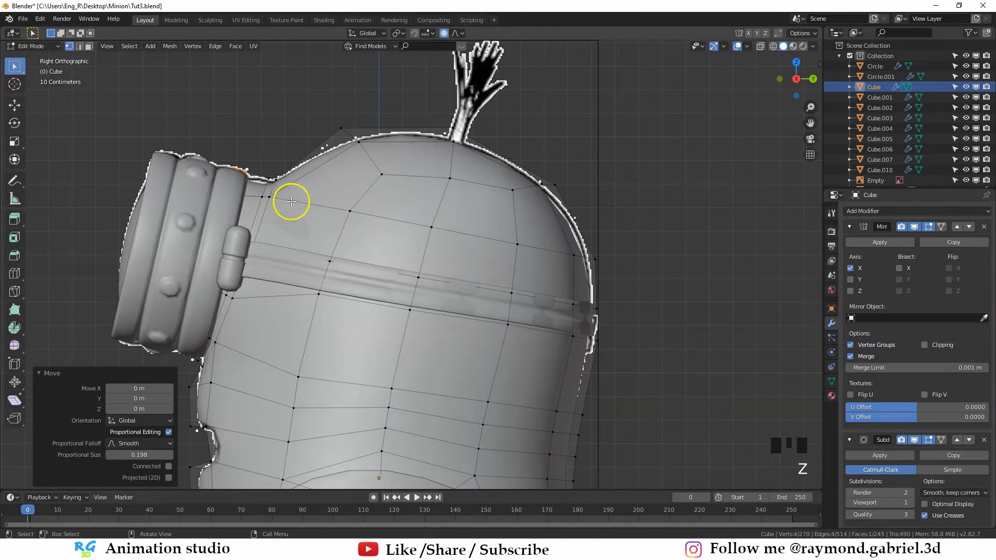
key(Tab)
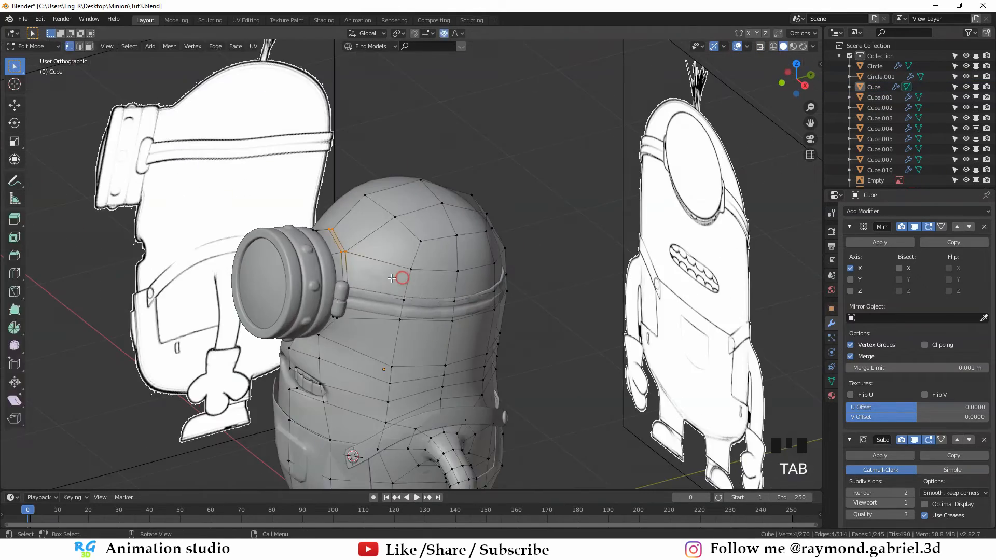
Add a Mirror modifier to the overall strap and move it above the Subdivision modifier in the stack
middle_drag(402, 278, 397, 241)
click(373, 295)
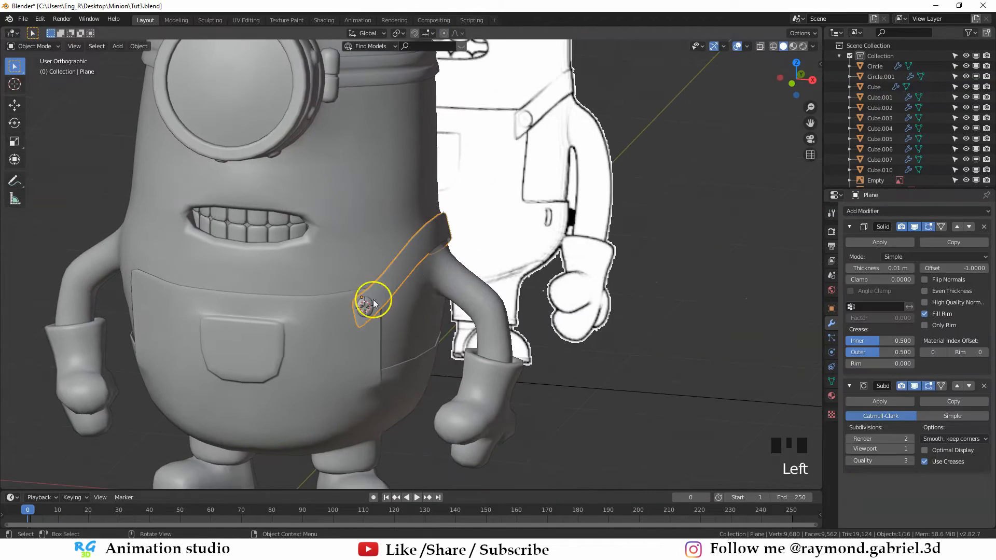
click(373, 294)
middle_drag(421, 289, 467, 248)
click(498, 272)
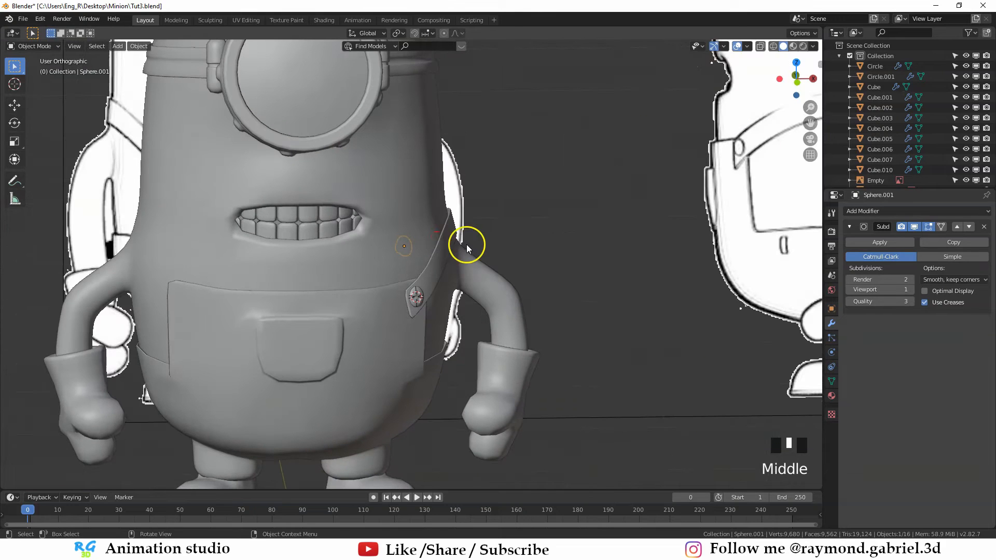
middle_drag(332, 241, 313, 280)
click(356, 287)
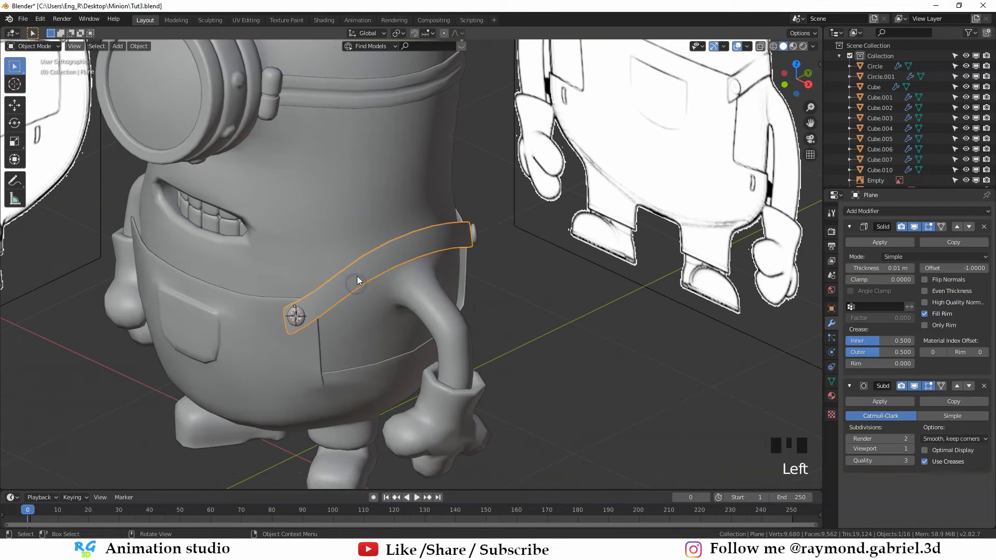
click(849, 227)
click(856, 211)
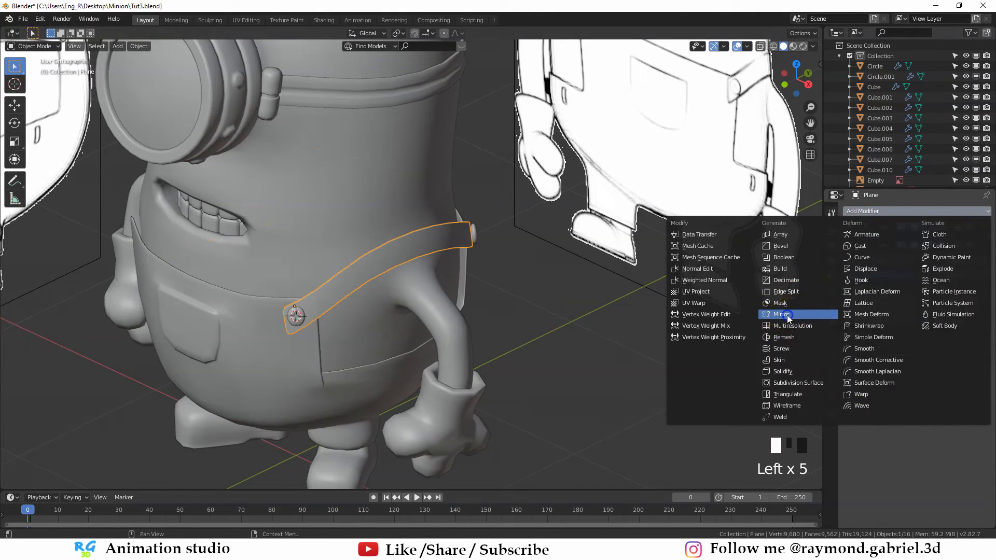
click(787, 315)
click(956, 338)
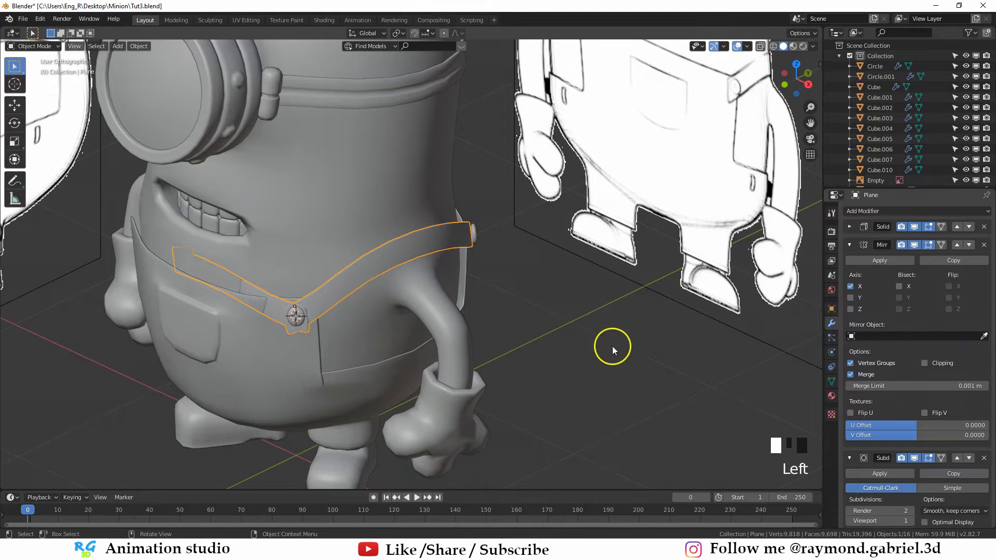
Set the body as the mirror object of the overall strap's Mirror modifier
middle_drag(612, 350, 912, 329)
click(980, 337)
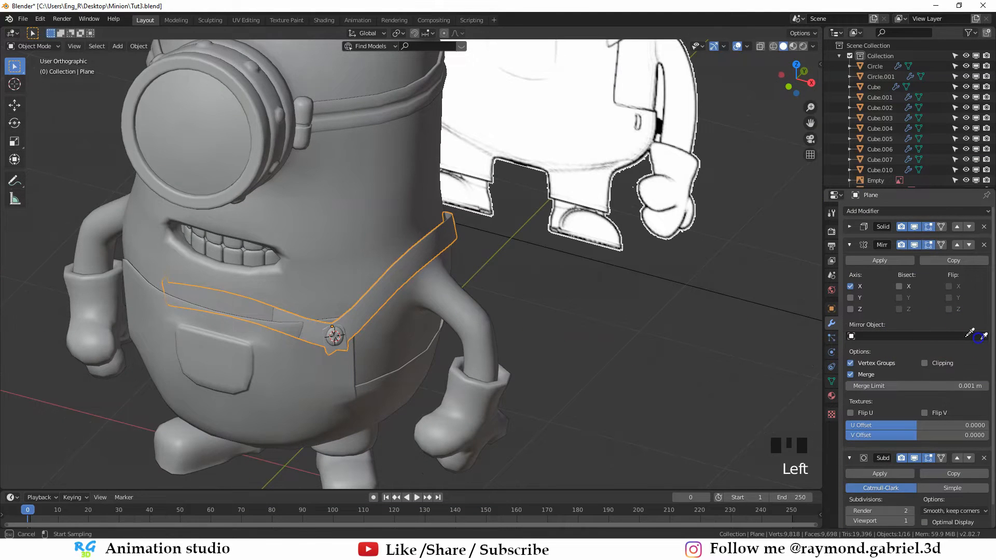
click(378, 194)
middle_drag(363, 231, 415, 226)
Join the front and back strap buttons into a single object
click(403, 317)
middle_drag(442, 302, 331, 304)
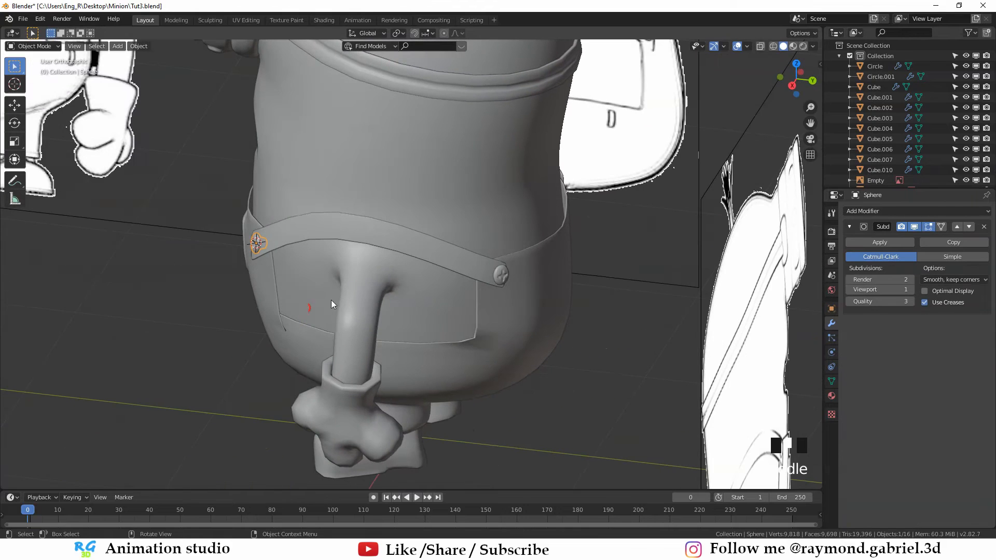
shift+click(501, 276)
middle_drag(406, 283, 412, 279)
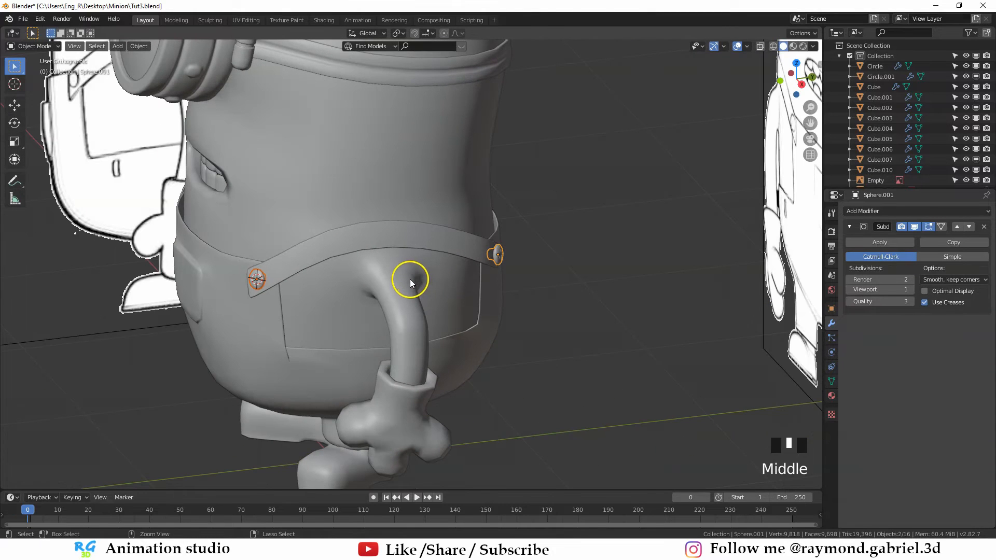
key(ctrl+j)
scroll(288, 291, up, 2)
scroll(415, 260, down, 3)
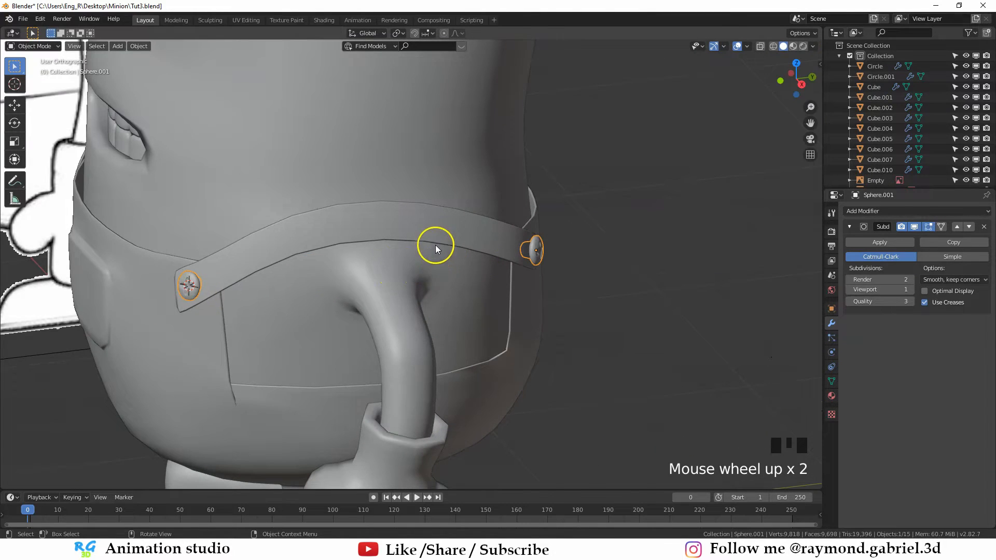
Add a Mirror modifier above Subdivision on the joined strap buttons, using the body as the mirror object
click(882, 211)
click(789, 313)
middle_drag(791, 317, 958, 327)
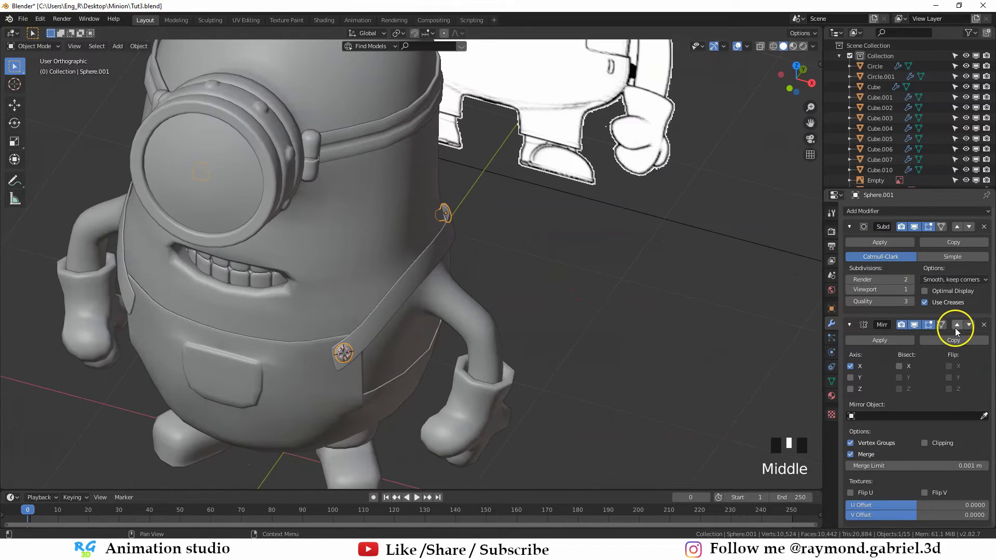
click(957, 325)
click(984, 318)
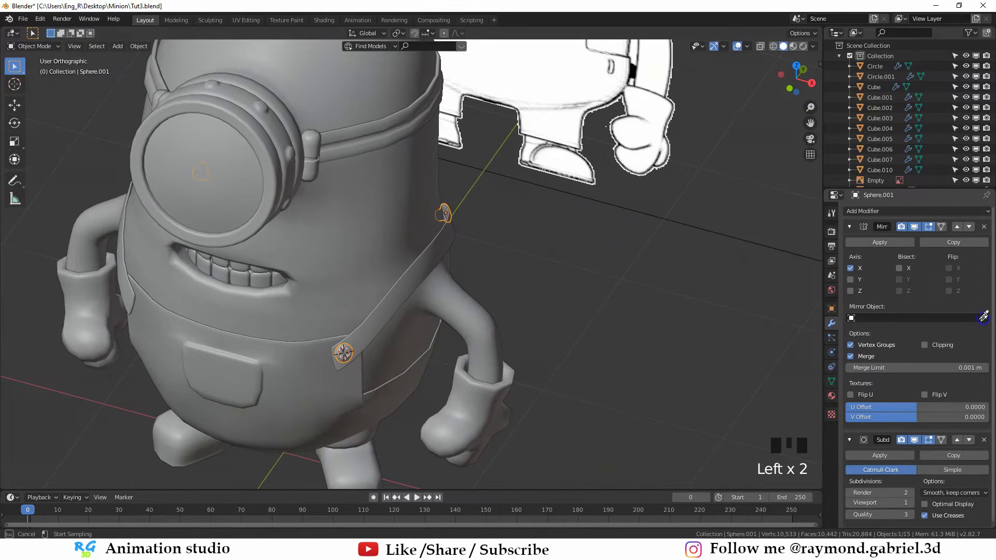
click(343, 250)
scroll(356, 237, down, 2)
middle_drag(344, 249, 346, 228)
Hide the goggle lens and the goggle frame to expose the body behind them
key(alt+a)
scroll(349, 189, down, 2)
scroll(403, 229, up, 2)
middle_drag(347, 229, 400, 256)
click(403, 229)
key(alt+a)
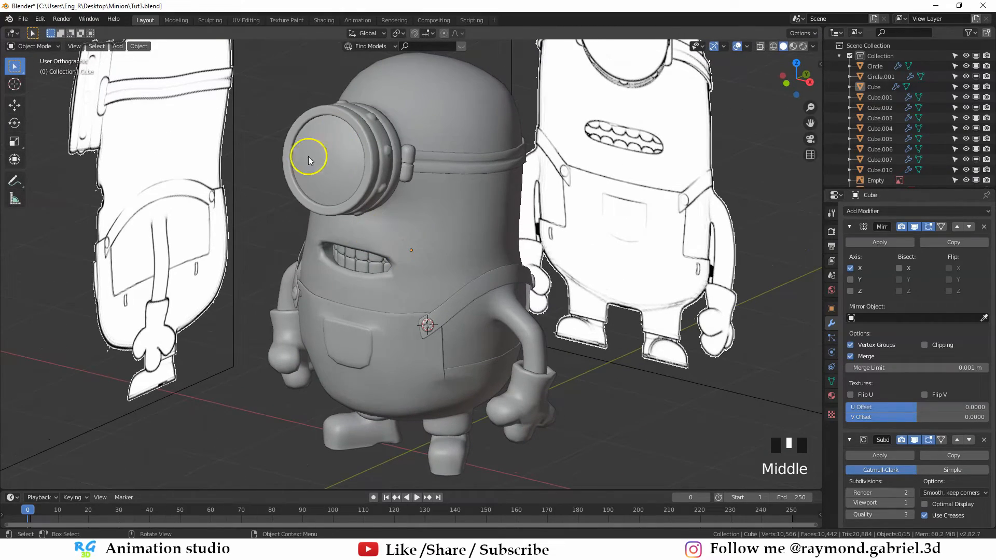
middle_drag(351, 183, 341, 164)
scroll(341, 165, down, 1)
click(384, 181)
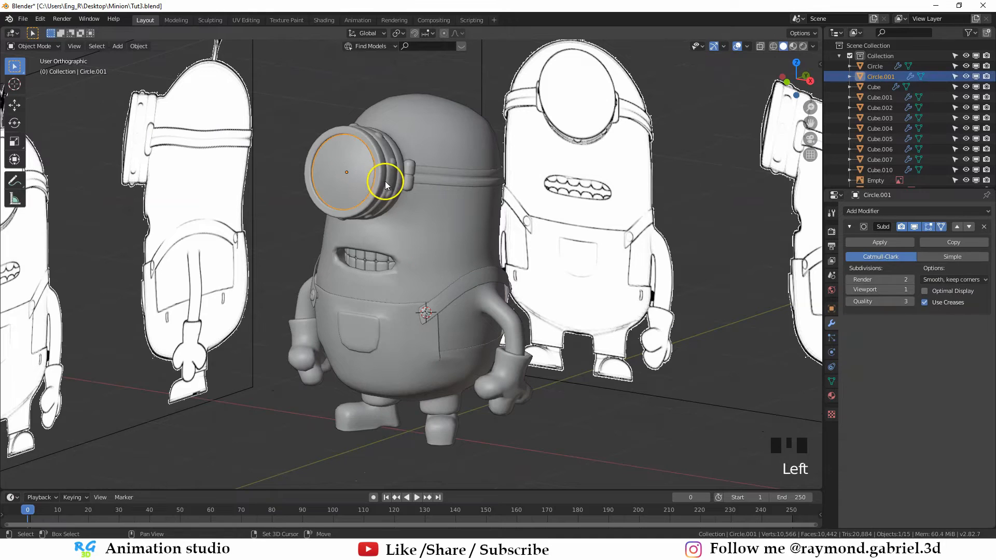
shift+click(387, 176)
key(h)
Select the three body faces covering the eye area behind the goggles and delete them
shift+middle_drag(381, 180, 411, 254)
scroll(464, 228, up, 3)
click(465, 228)
scroll(463, 224, down, 3)
key(Tab)
scroll(395, 189, up, 3)
scroll(411, 255, up, 2)
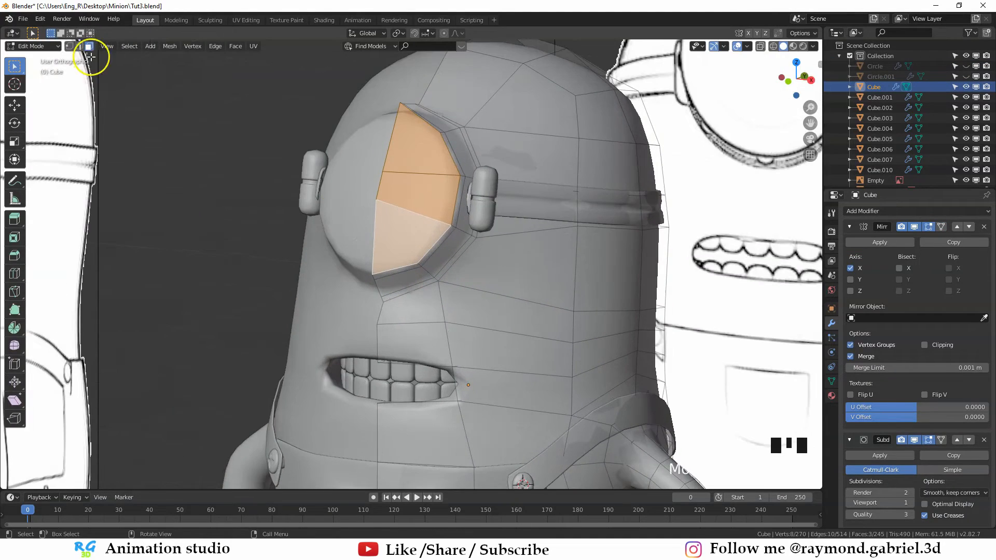
shift+click(415, 146)
shift+click(410, 193)
shift+click(405, 233)
mouse_move(434, 250)
middle_down()
mouse_move(422, 273)
mouse_move(451, 260)
middle_up()
key(x)
click(397, 253)
Apply the Mirror modifier on the body and return to editing its mesh
key(Tab)
click(884, 241)
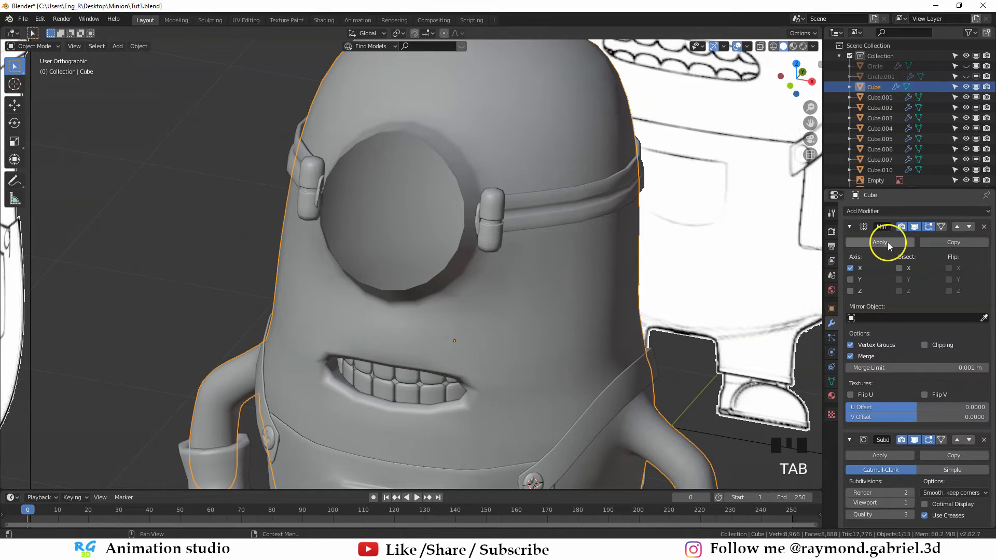
key(Tab)
Extrude the edge loop around the body's eye opening in place and scale it inward to about 0.917
middle_drag(500, 242, 379, 157)
key(1)
middle_drag(399, 116, 413, 126)
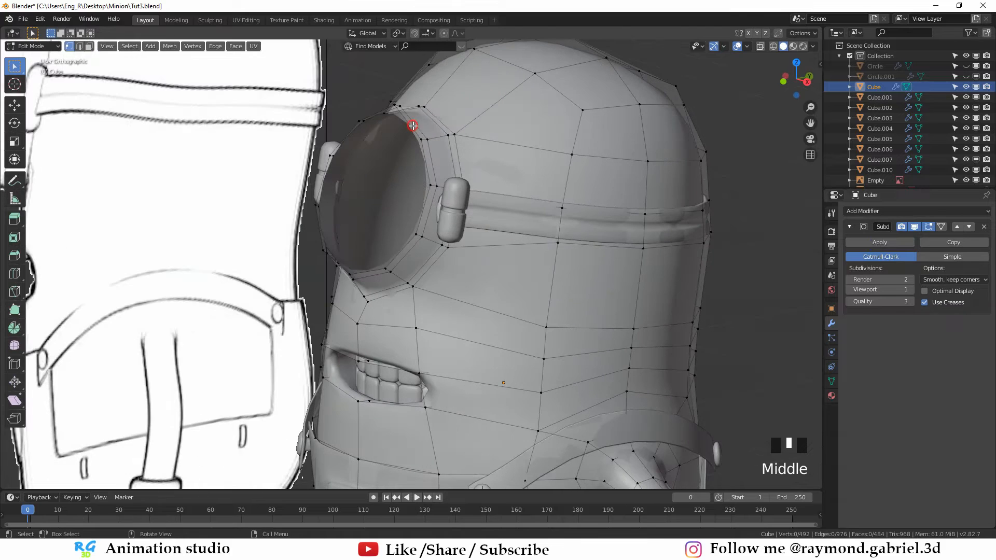
middle_drag(341, 151, 389, 111)
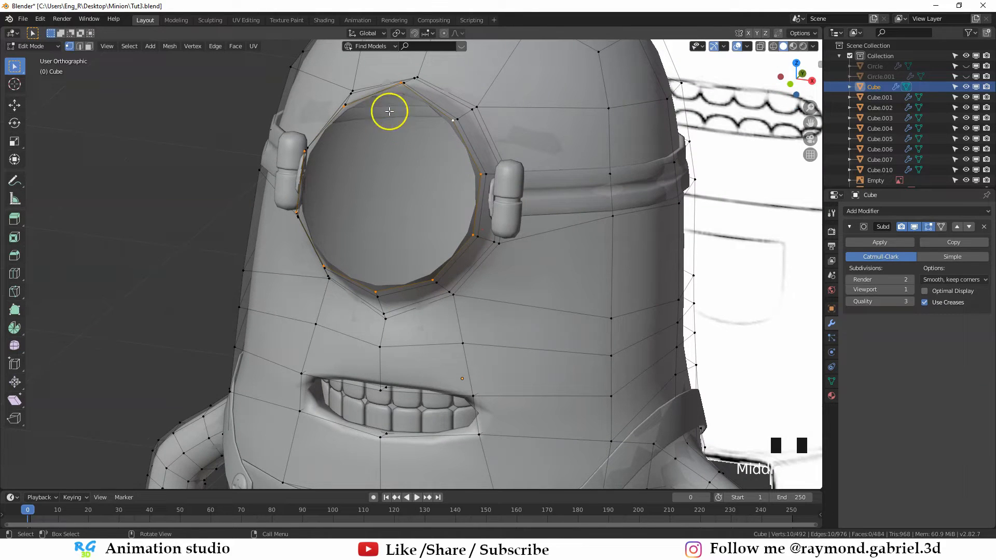
middle_drag(306, 93, 557, 316)
key(g)
right_click(561, 296)
key(s)
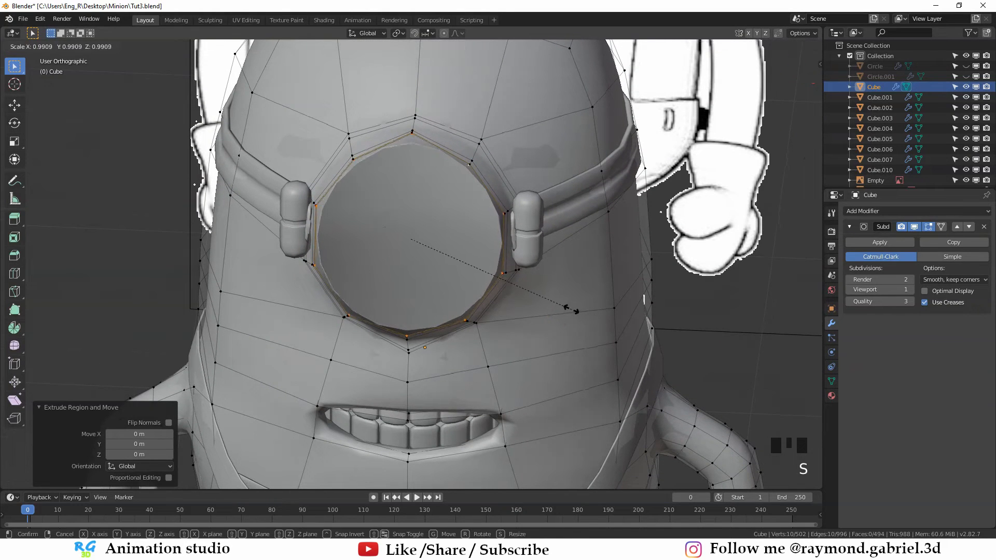
click(559, 307)
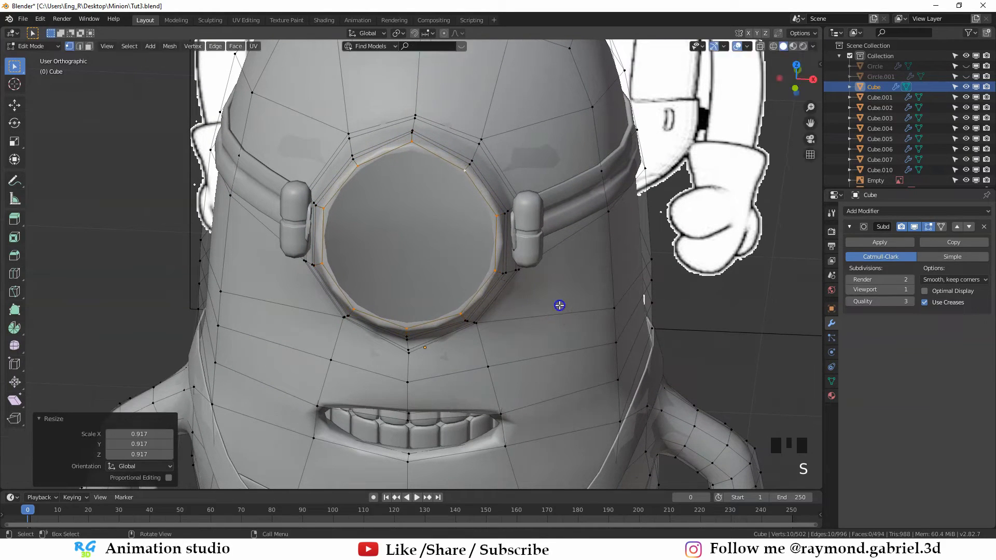
middle_drag(560, 306, 491, 236)
key(Tab)
Place the 3D cursor at the lower rim of the eye opening and add a UV sphere there
key(alt+a)
scroll(490, 236, down, 1)
shift+right_click(405, 286)
shift+right_drag(404, 283, 401, 288)
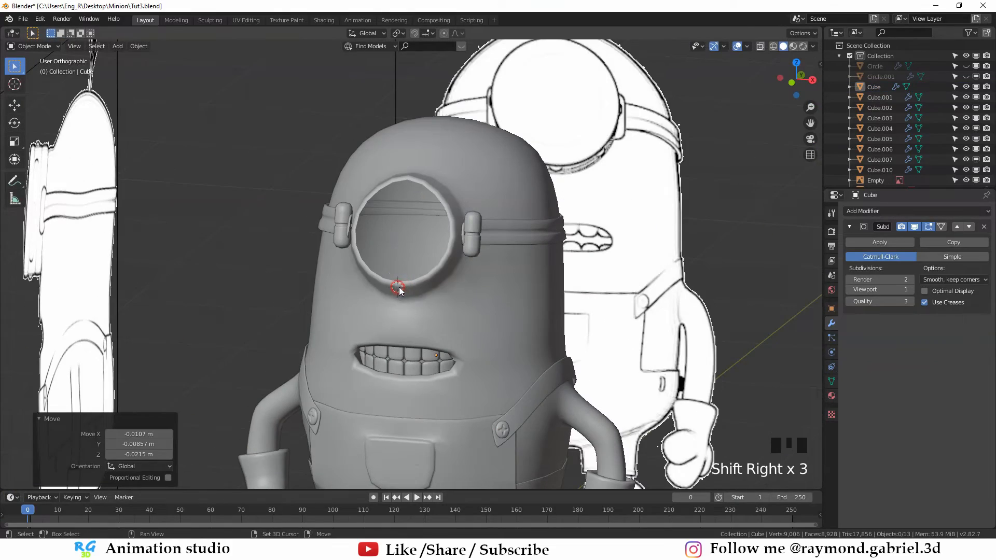
middle_drag(433, 258, 390, 269)
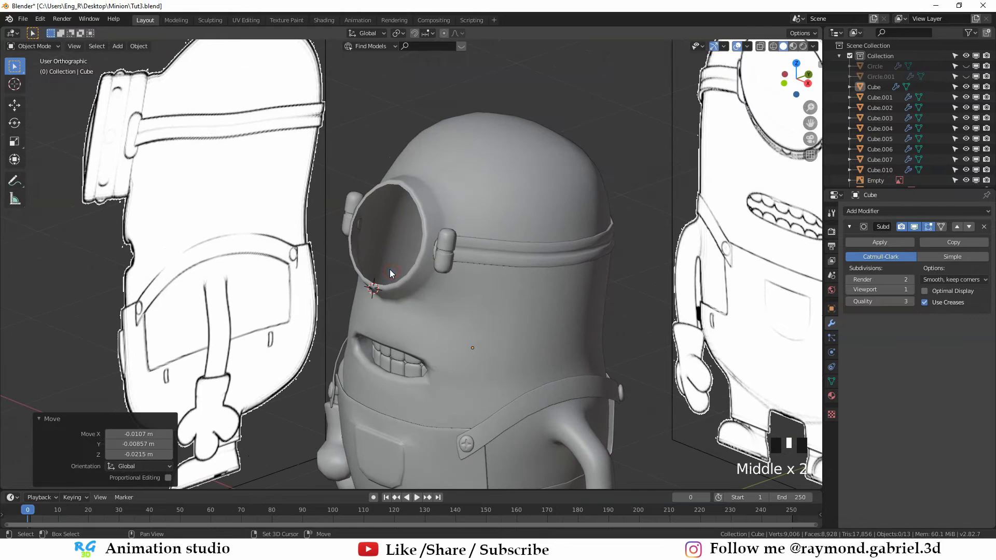
key(shift+a)
mouse_move(384, 269)
click(436, 300)
scroll(370, 358, up, 2)
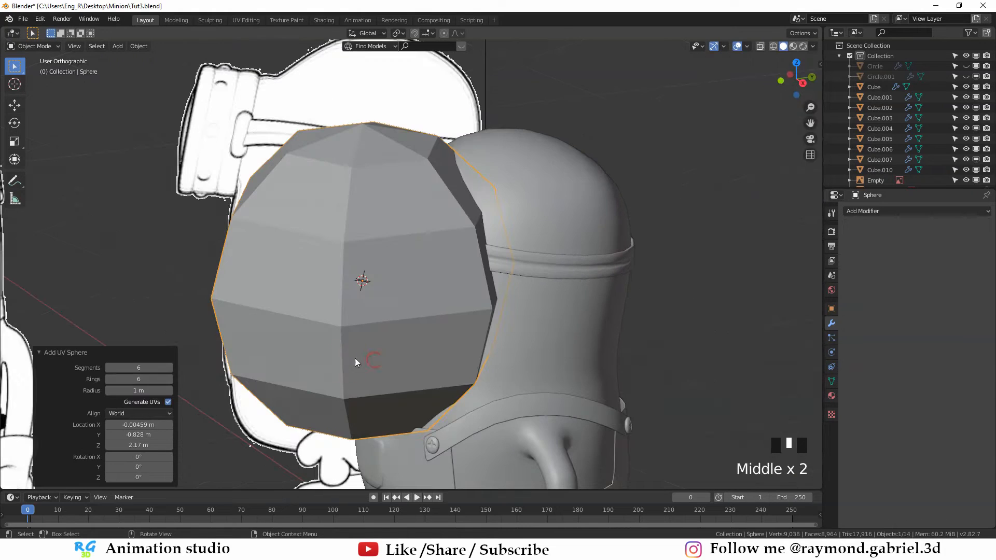
Set the UV sphere to 26 segments and 18 rings, and shade it smooth
click(136, 367)
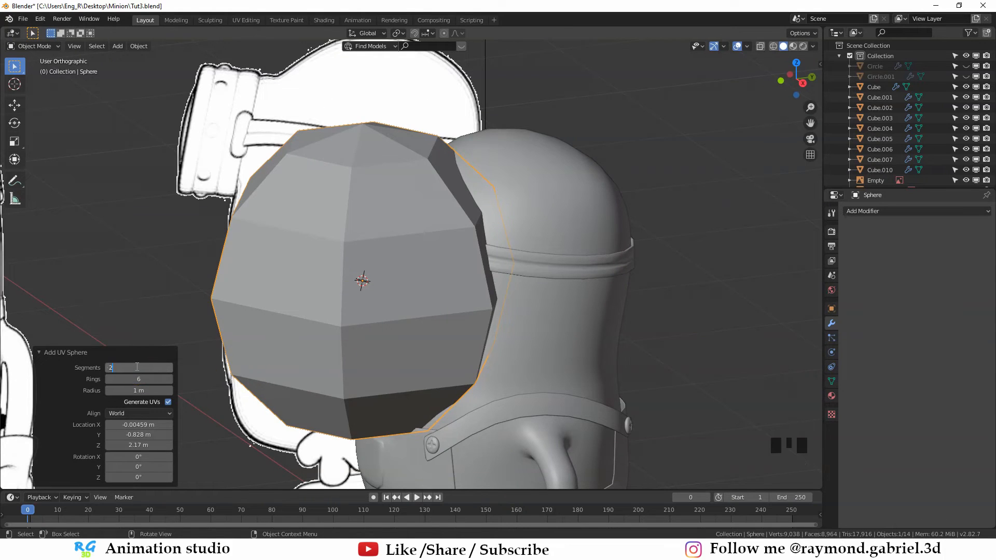
text(26)
click(142, 380)
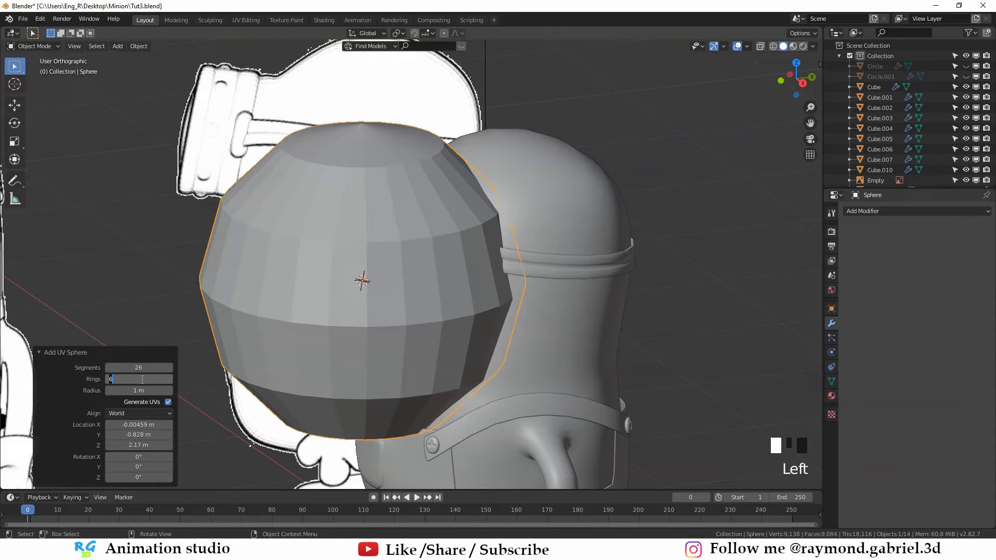
text(18)
right_click(363, 284)
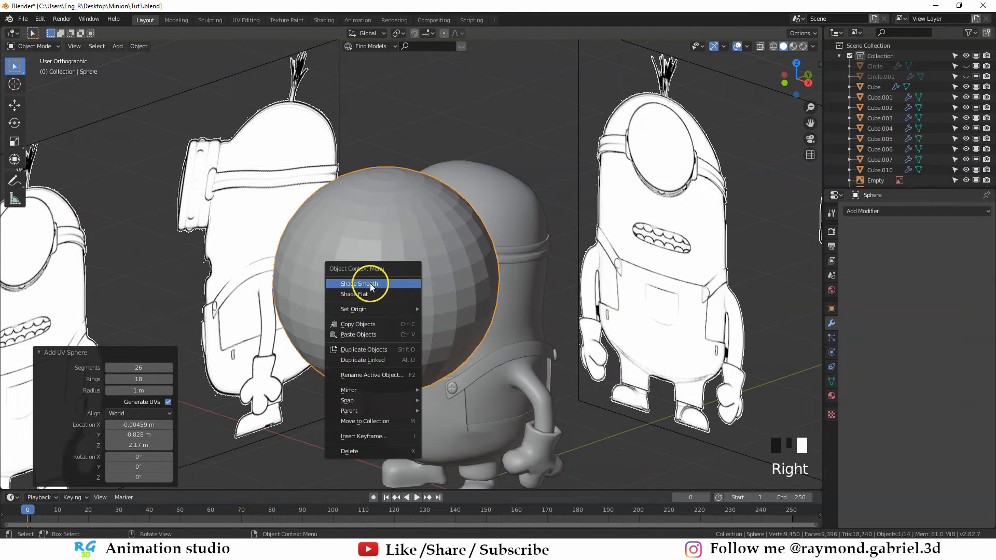
click(372, 284)
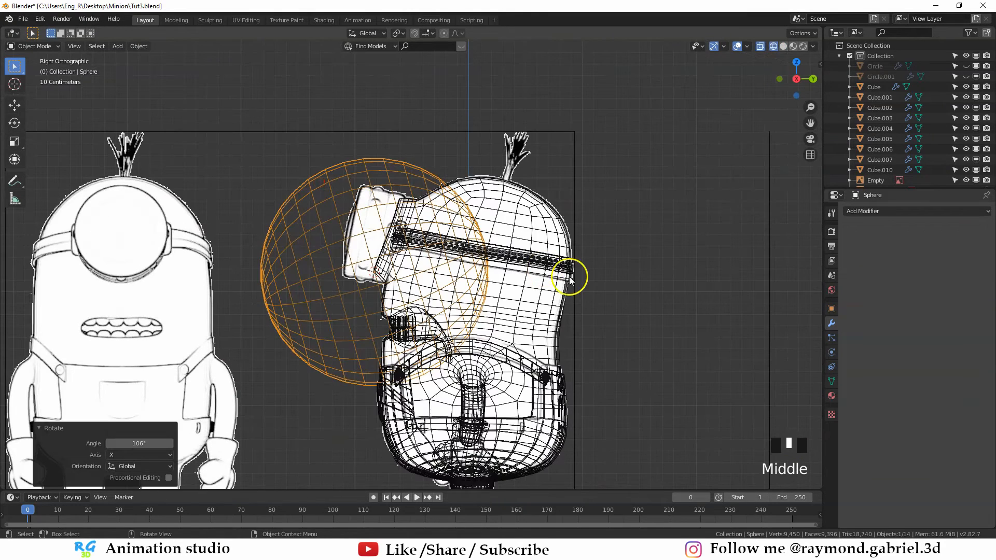
Rotate the sphere by a further 24.2° in the right side view to follow the goggles' tilt
key(r)
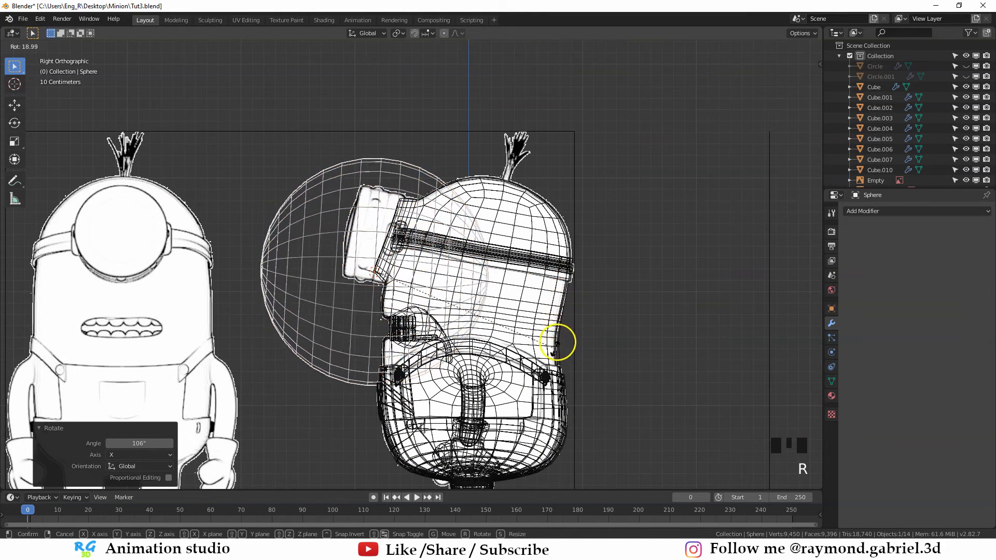
click(550, 368)
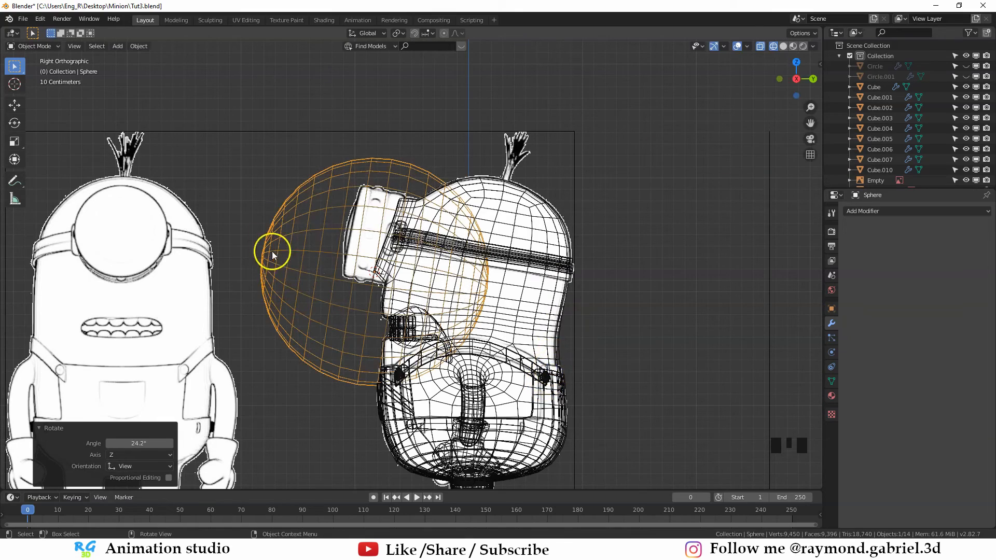
middle_drag(262, 266, 234, 259)
scroll(234, 259, up, 1)
Scale the sphere down to eyeball size and move it about 0.114 m in Y and 0.372 m in Z into the eye opening
key(s)
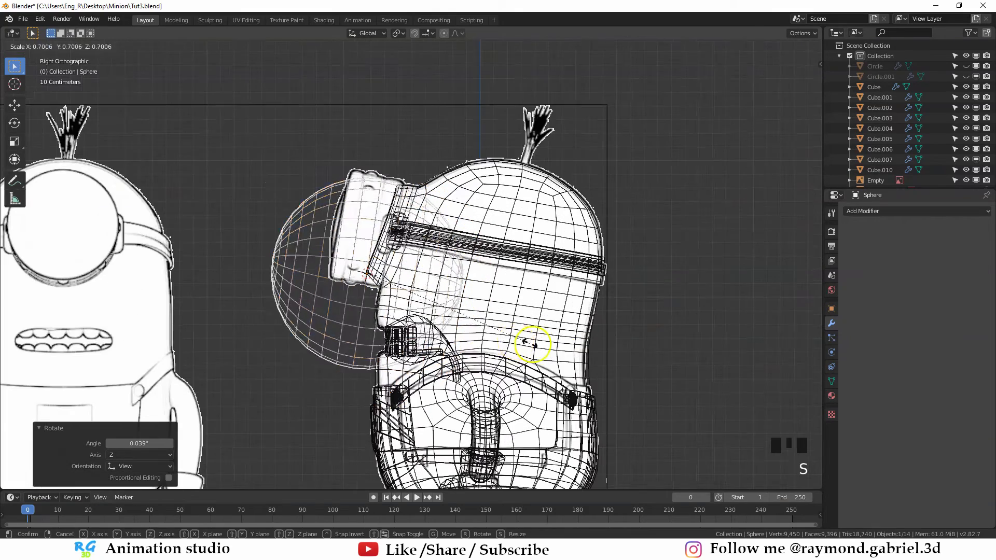
click(419, 311)
key(g)
click(436, 256)
key(g)
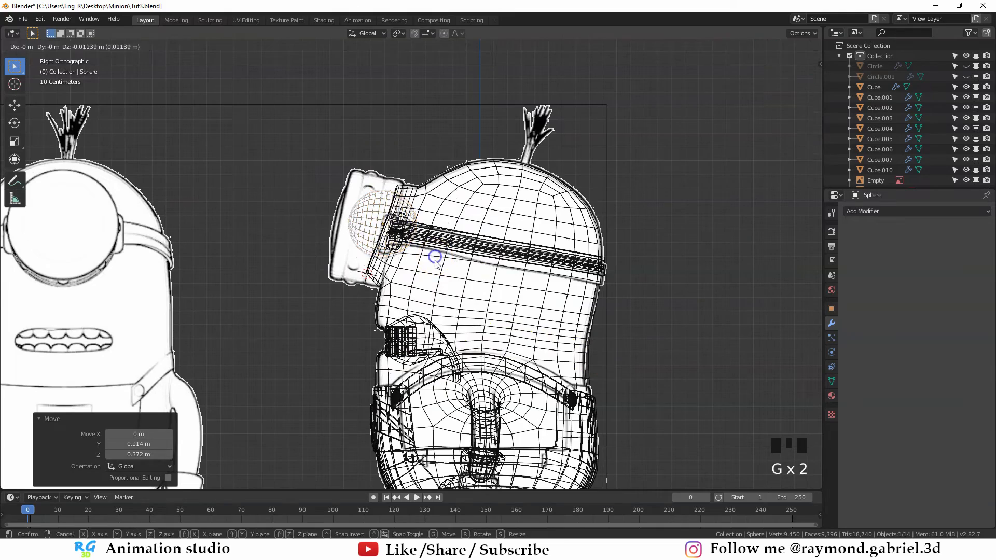
click(438, 270)
key(s)
click(457, 285)
Fine-tune the eyeball's rotation and lower it by about 0.0153 m in the side view
key(z)
scroll(487, 293, up, 2)
mouse_move(415, 288)
middle_down()
mouse_move(456, 307)
mouse_move(467, 284)
mouse_move(402, 272)
mouse_move(427, 301)
middle_up()
scroll(420, 296, up, 3)
key(z)
key(r)
click(513, 306)
key(g)
click(514, 313)
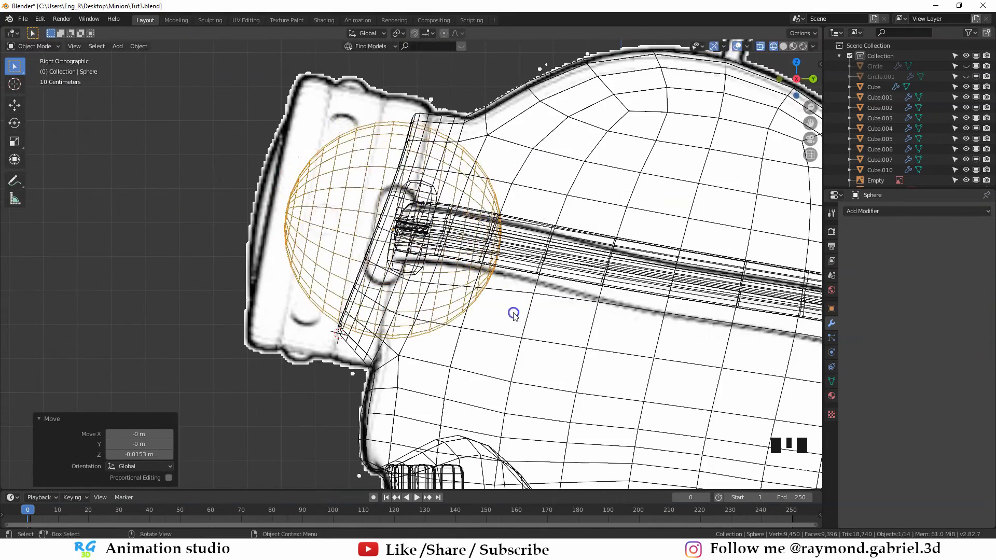
Rotate the eyeball by about -2.78° in the side view and nudge it into place
key(r)
click(509, 338)
click(536, 305)
click(308, 207)
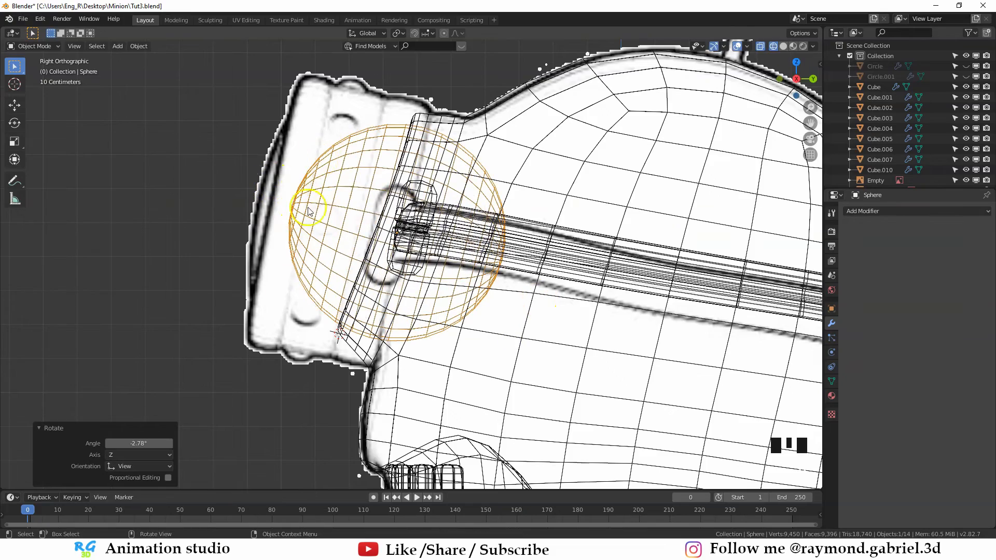
Refine the eyeball's position and size within the eye opening, shifting it along X to centre it
key(g)
click(579, 335)
key(z)
key(alt+a)
middle_drag(579, 334, 554, 288)
key(s)
key(g)
key(s)
click(556, 302)
key(g)
key(x)
click(554, 288)
Move individual vertices around the body's eye opening along Z to fit the rim to the eyeball
click(466, 156)
middle_drag(466, 156, 399, 197)
key(Tab)
click(409, 186)
key(g)
key(z)
click(407, 205)
scroll(405, 280, up, 1)
click(405, 285)
middle_drag(404, 284, 437, 245)
key(g)
key(z)
click(431, 281)
key(g)
key(z)
click(482, 291)
key(Tab)
Duplicate the eyeball sphere and isolate the copy by hiding all other objects
scroll(397, 245, up, 2)
click(397, 245)
scroll(427, 248, down, 2)
key(shift+h)
middle_drag(502, 212, 403, 260)
scroll(409, 264, up, 1)
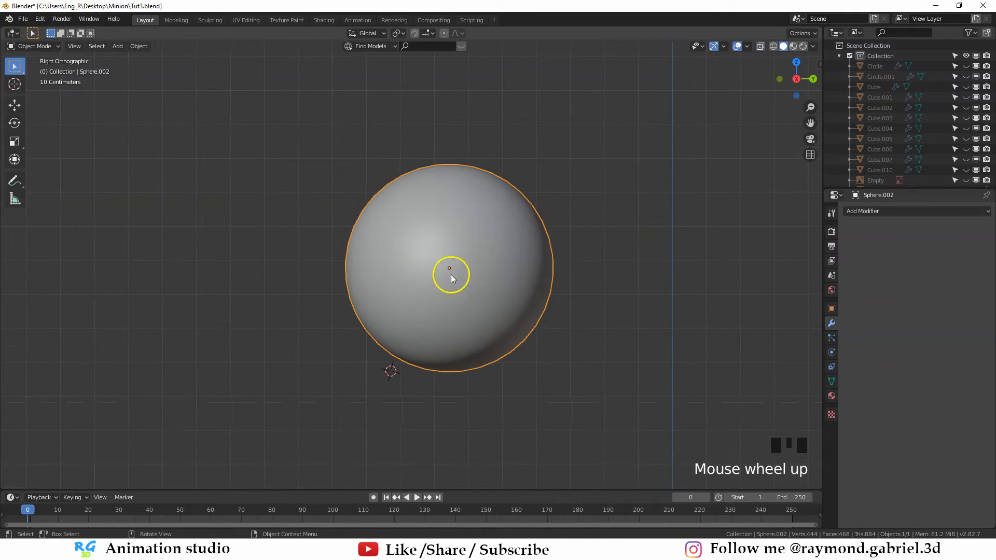
Show the copied sphere in wireframe and clear its rotation
scroll(506, 273, up, 1)
key(z)
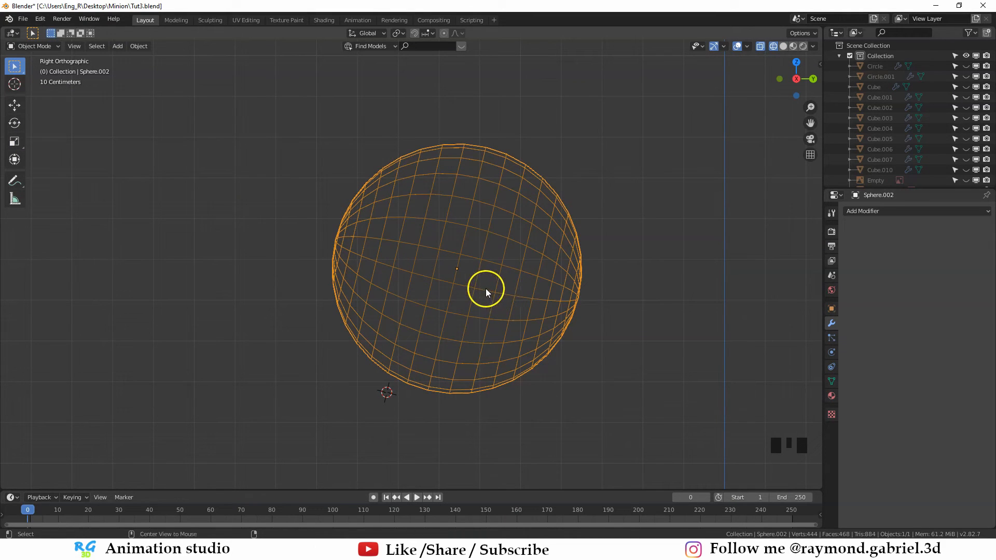
key(alt+r)
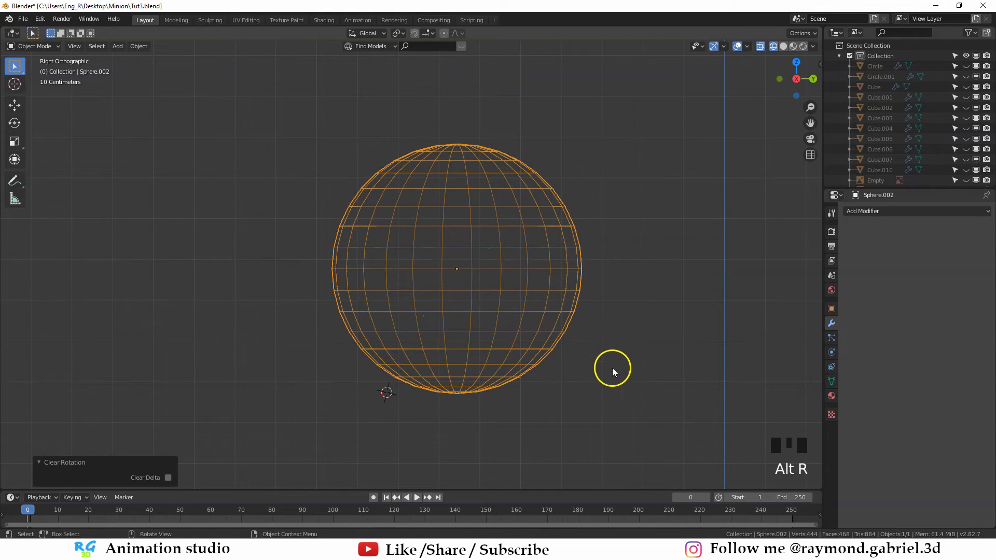
Rotate the sphere 90° and add an in-place duplicate scaled up to 1.063
text(r90)
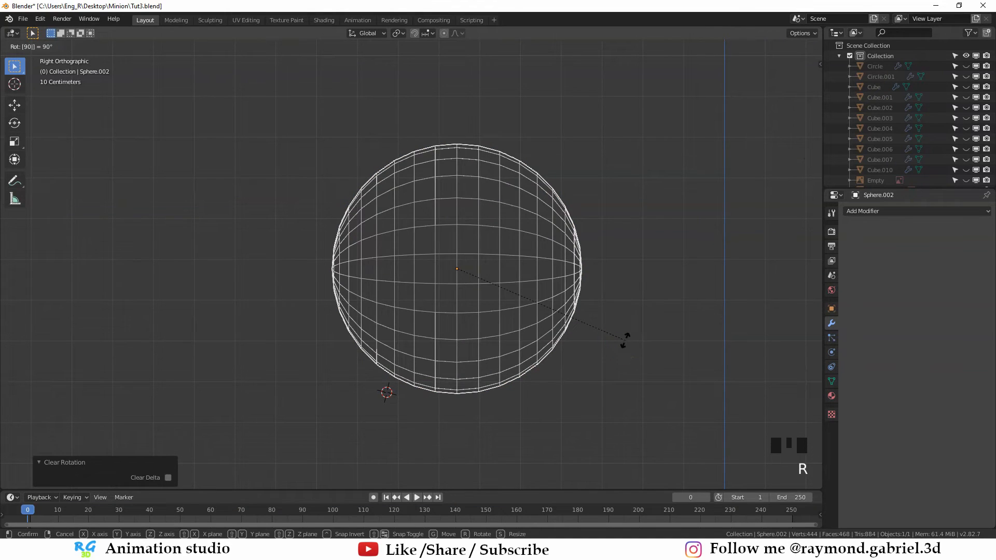
click(637, 331)
key(shift+d)
right_click(632, 328)
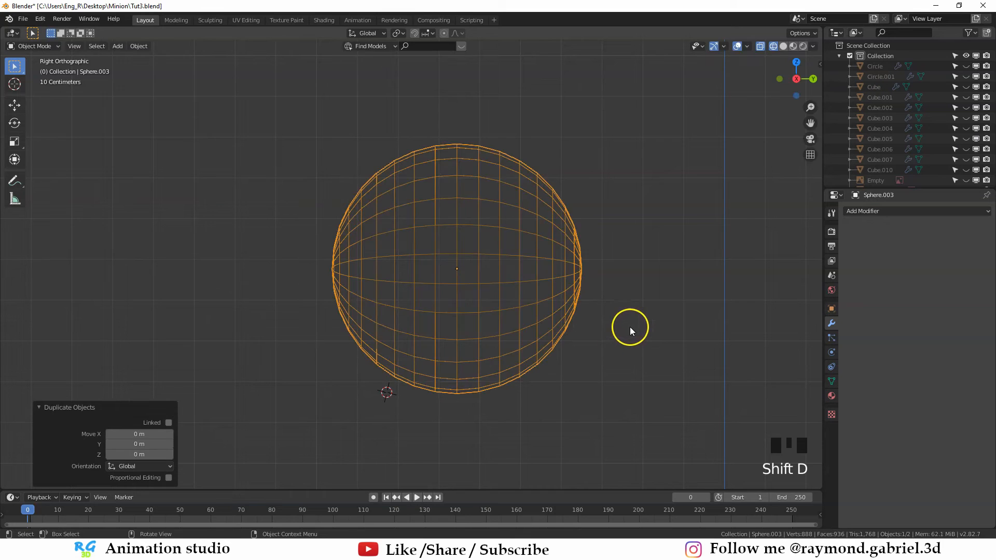
key(s)
click(652, 348)
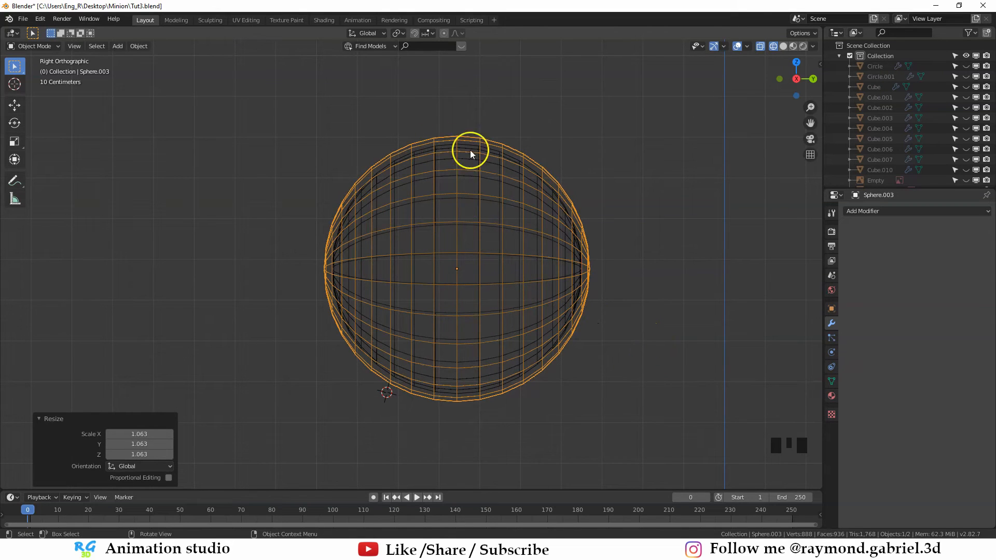
scroll(617, 172, up, 1)
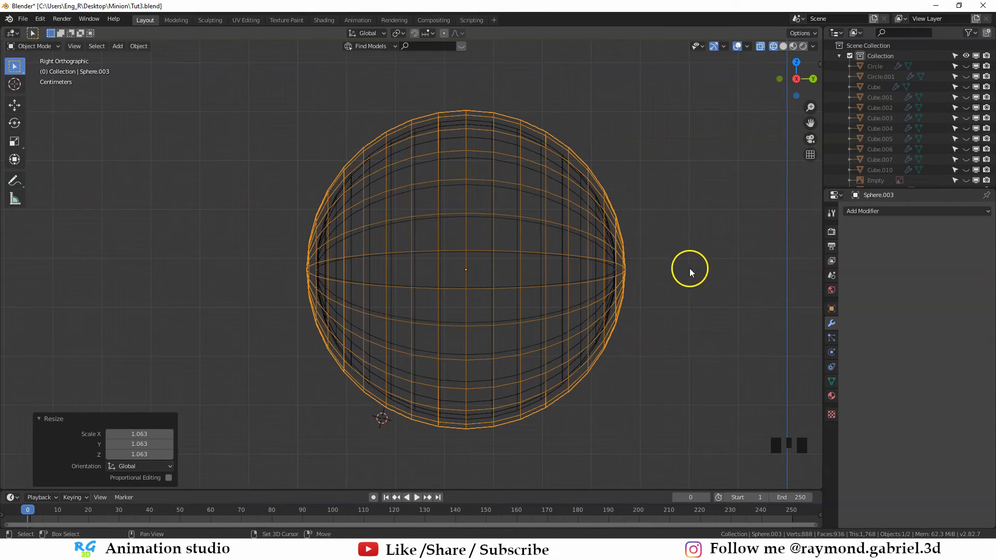
Duplicate the enlarged sphere in place and rotate the new copy 90°
key(shift+d)
right_click(681, 256)
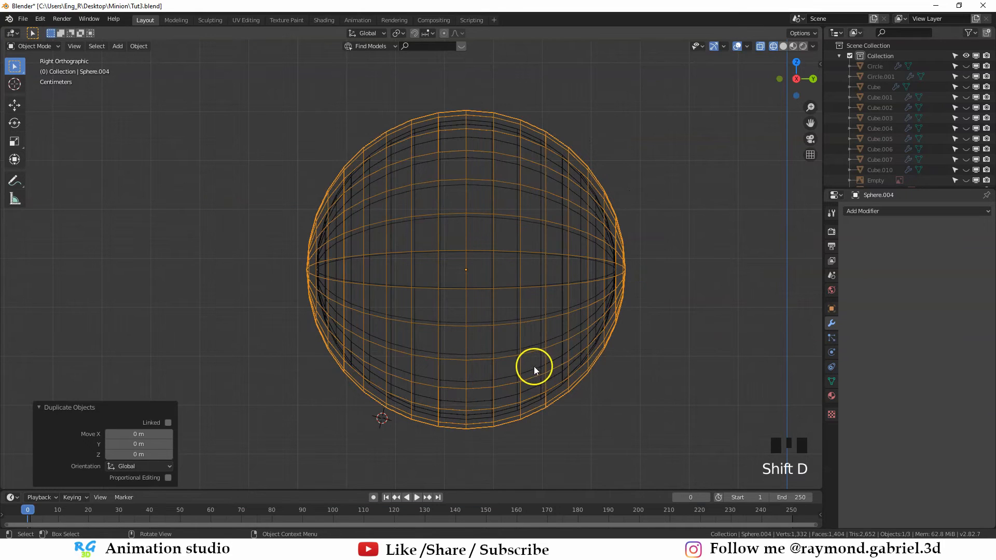
key(g)
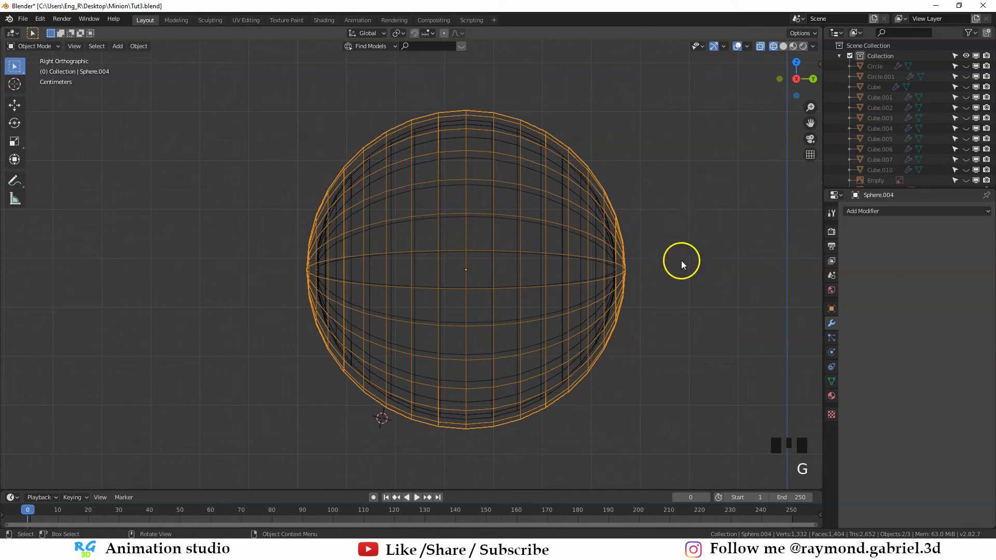
key(r)
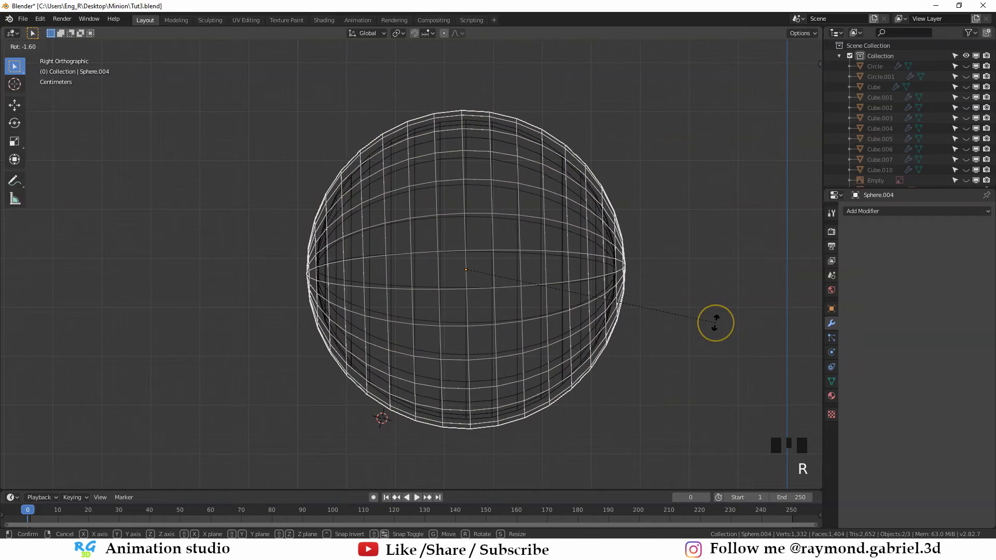
key(9)
key(0)
click(715, 323)
click(699, 318)
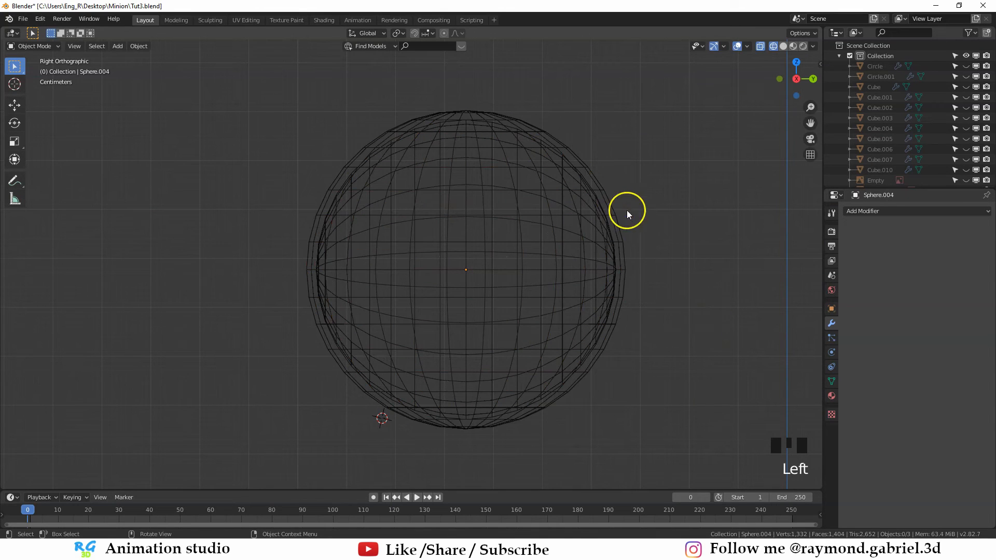
Delete the vertices above the middle edge loop of the first enlarged sphere, Sphere.003, leaving its lower half
click(627, 210)
click(610, 203)
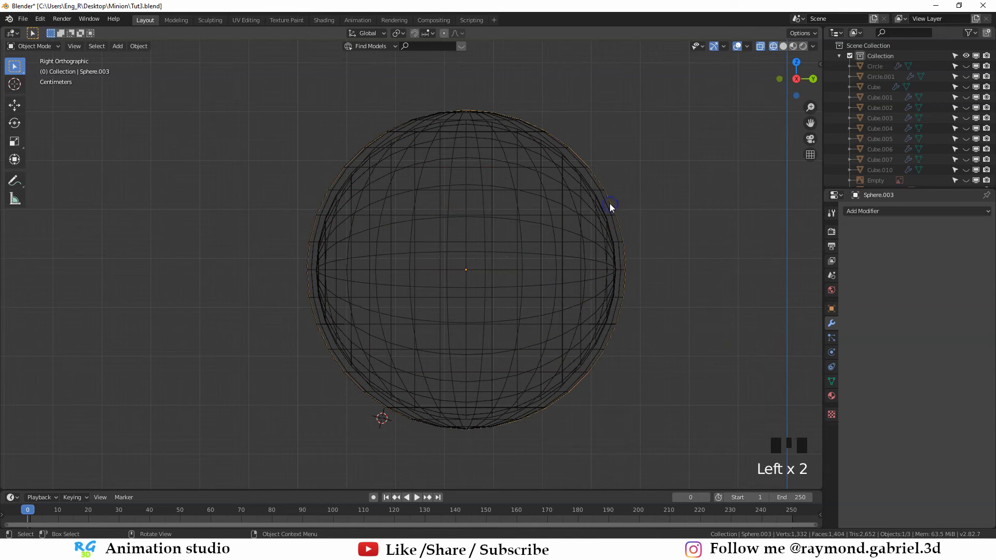
key(Tab)
click(643, 190)
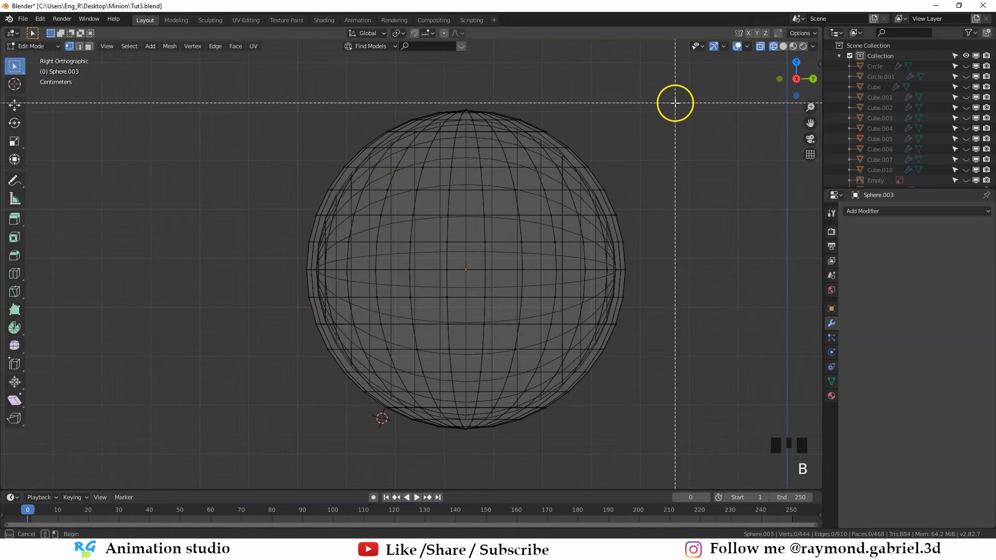
key(b)
drag(676, 96, 228, 250)
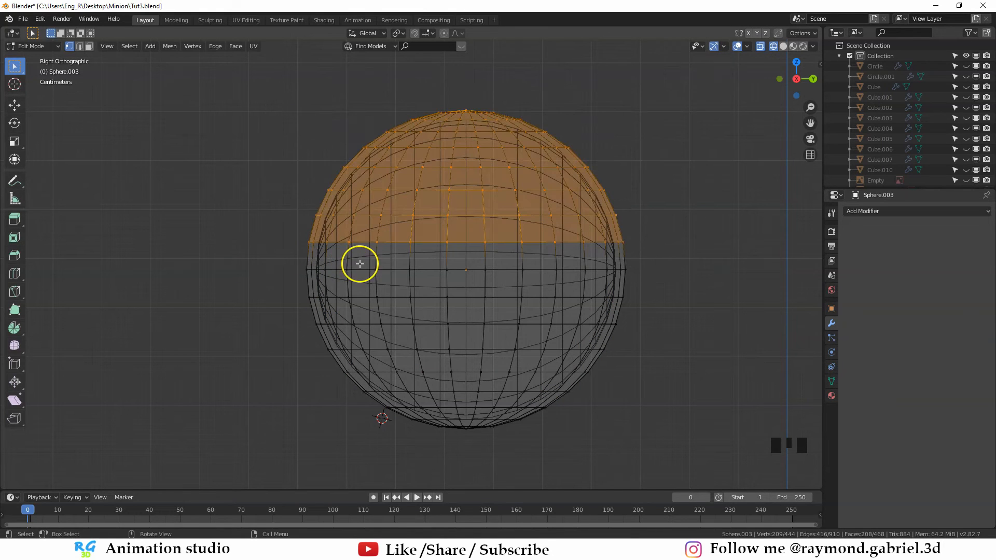
key(x)
click(397, 267)
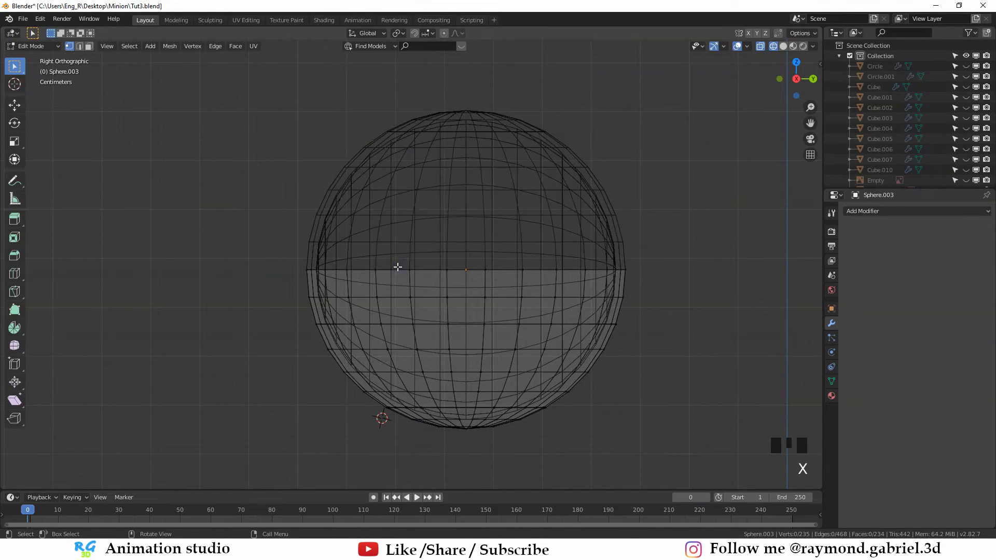
key(Tab)
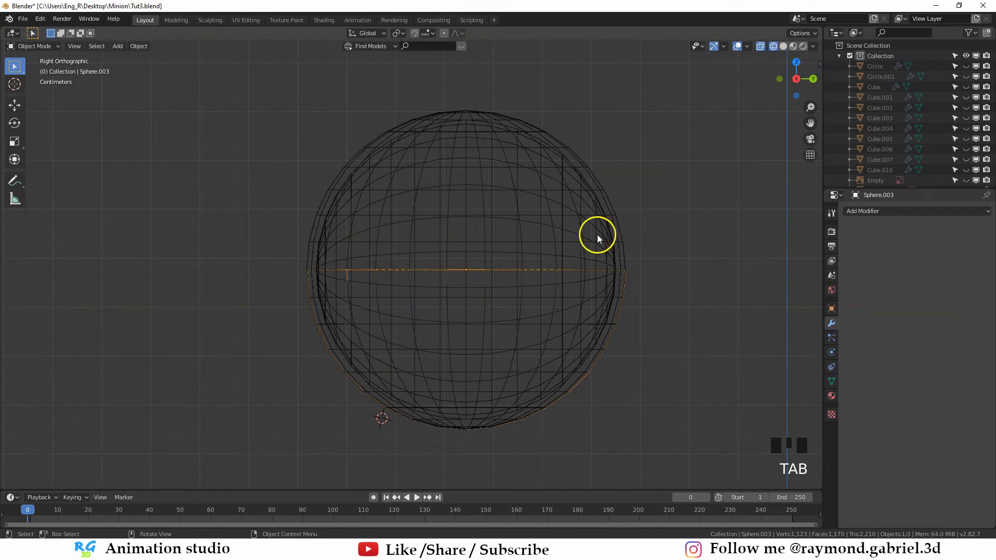
Delete the vertices below the middle edge loop of the second enlarged sphere, Sphere.004, leaving its upper half
click(615, 212)
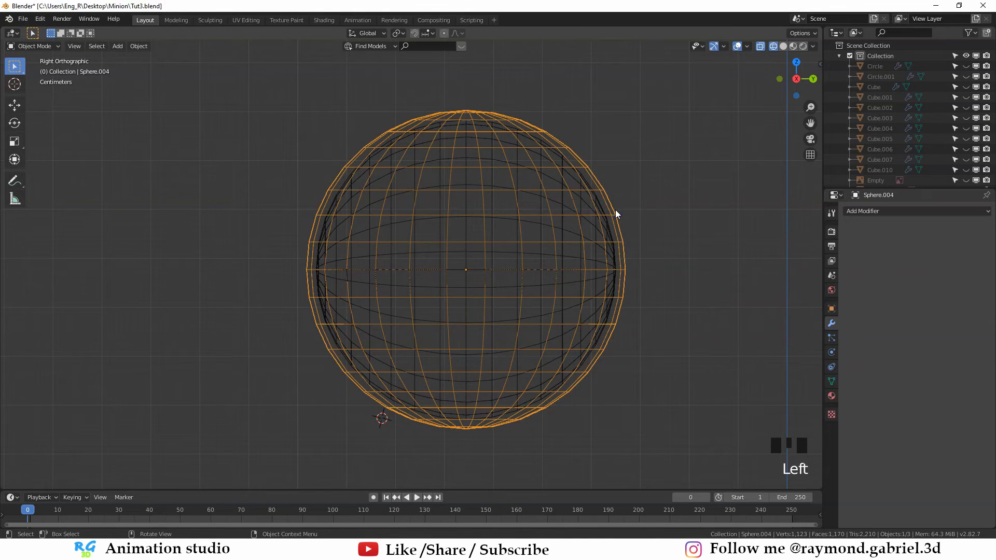
key(Tab)
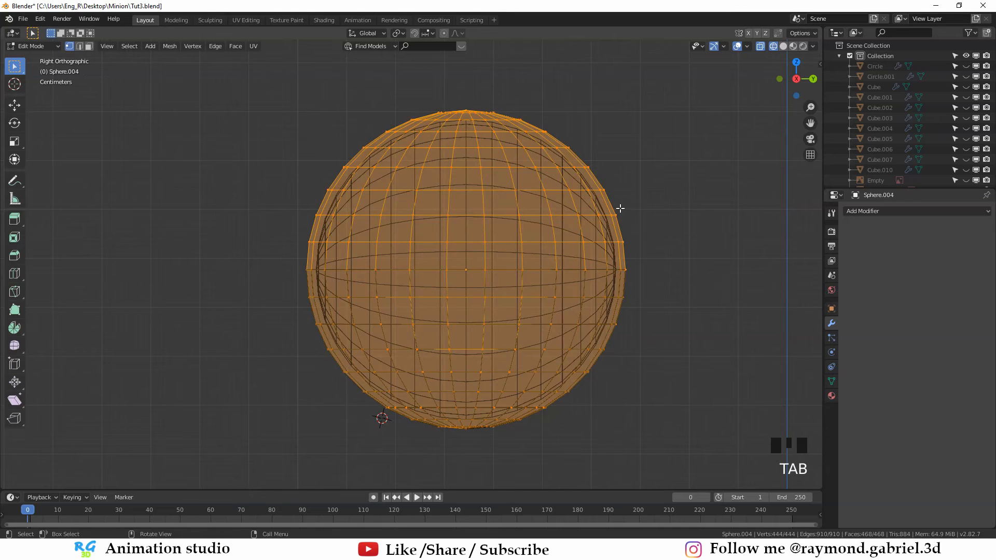
key(alt+a)
key(b)
drag(650, 285, 303, 431)
key(x)
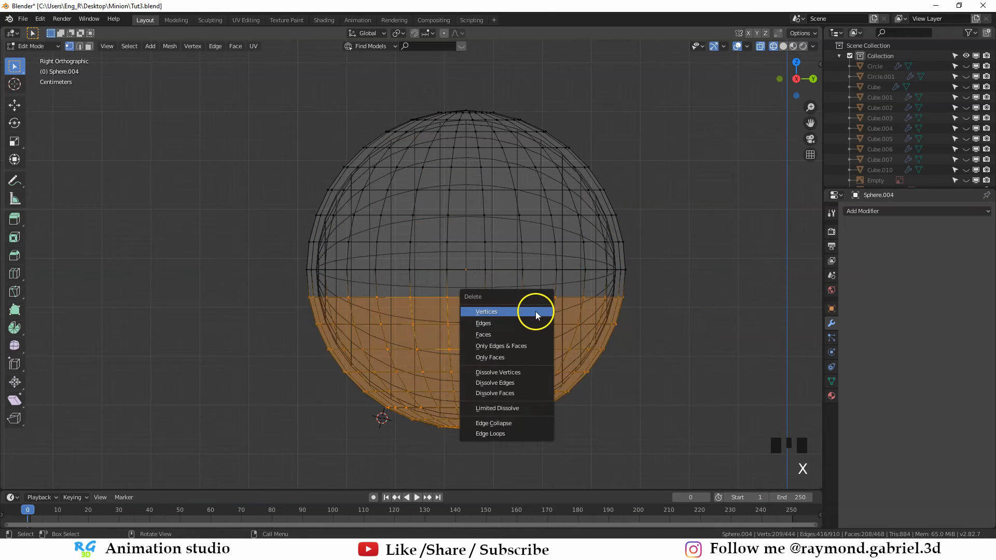
click(500, 313)
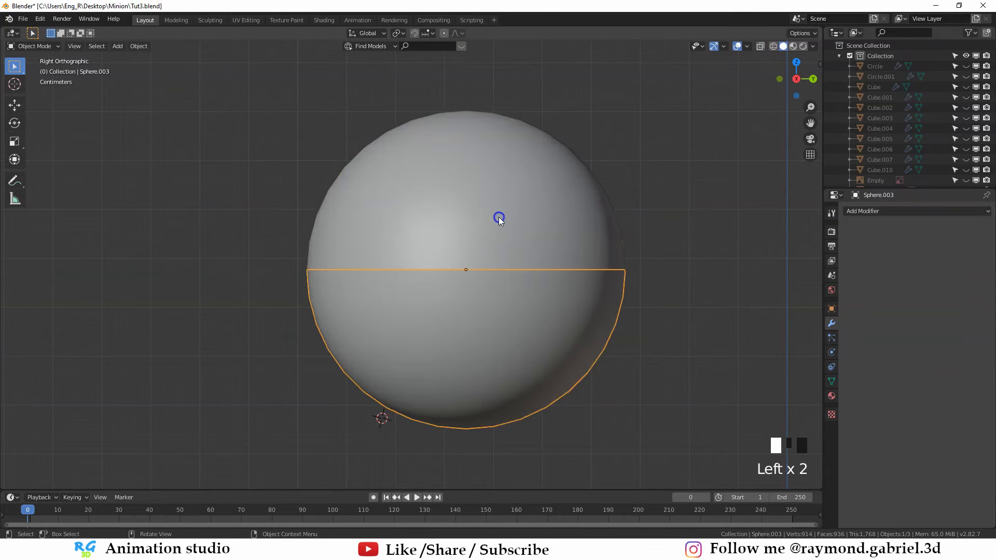
In solid shading, select the lower and upper half-spheres alternately to inspect them as separate objects
click(489, 294)
click(485, 222)
click(485, 322)
click(485, 222)
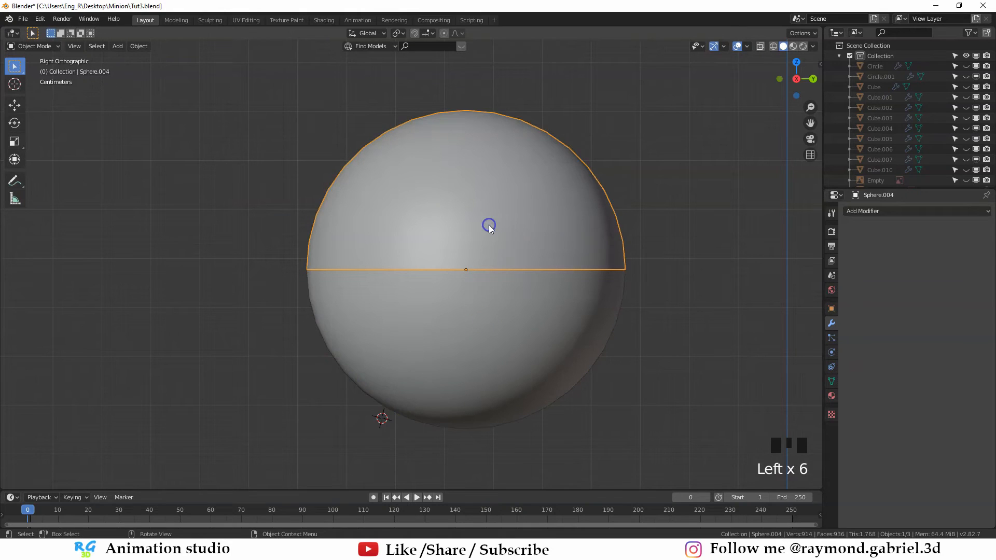
click(474, 329)
click(474, 235)
click(472, 327)
click(472, 233)
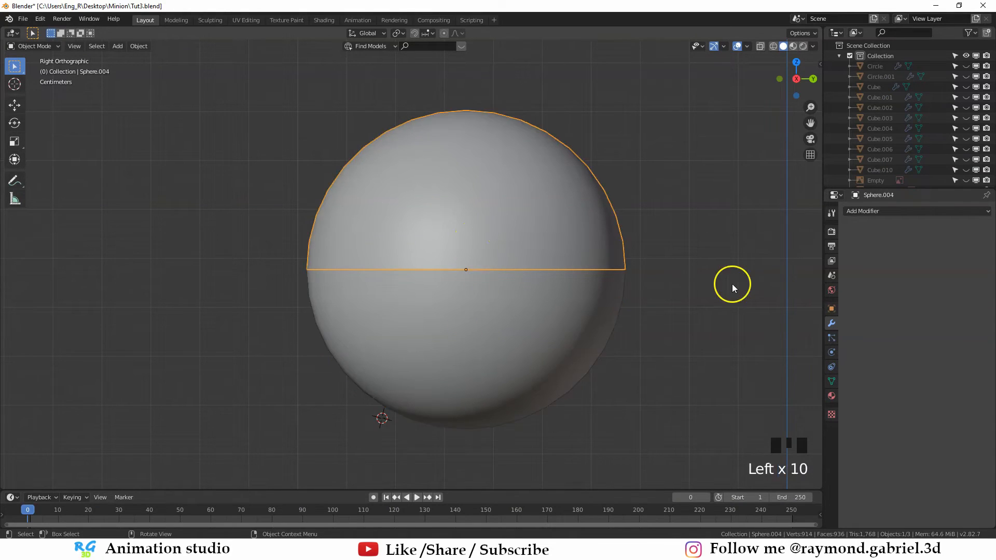
Rotate the upper and lower half-spheres in opposite directions in side view to open them like eyelids over the eyeball
key(r)
click(644, 430)
click(573, 366)
key(r)
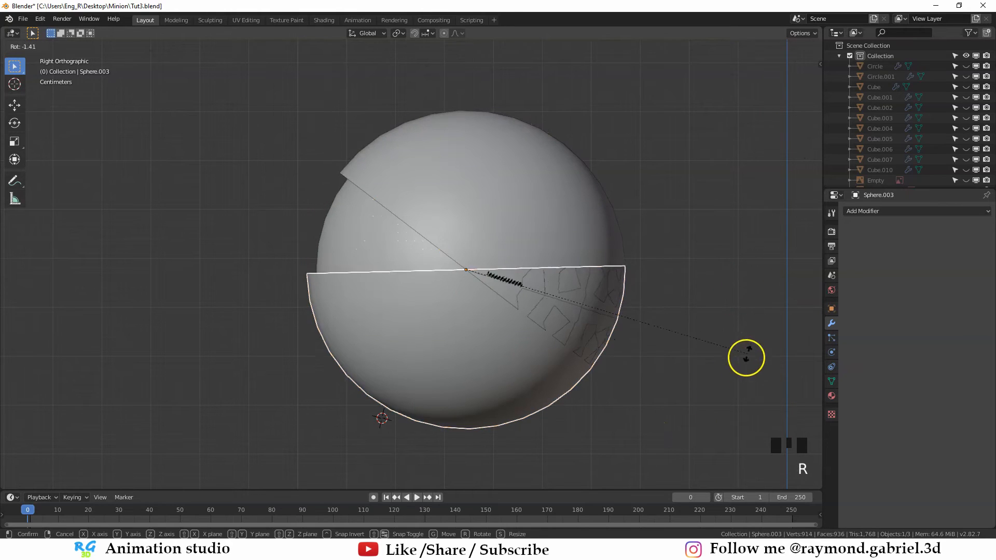
click(680, 135)
click(445, 261)
mouse_move(444, 261)
middle_down()
mouse_move(471, 264)
mouse_move(447, 259)
middle_up()
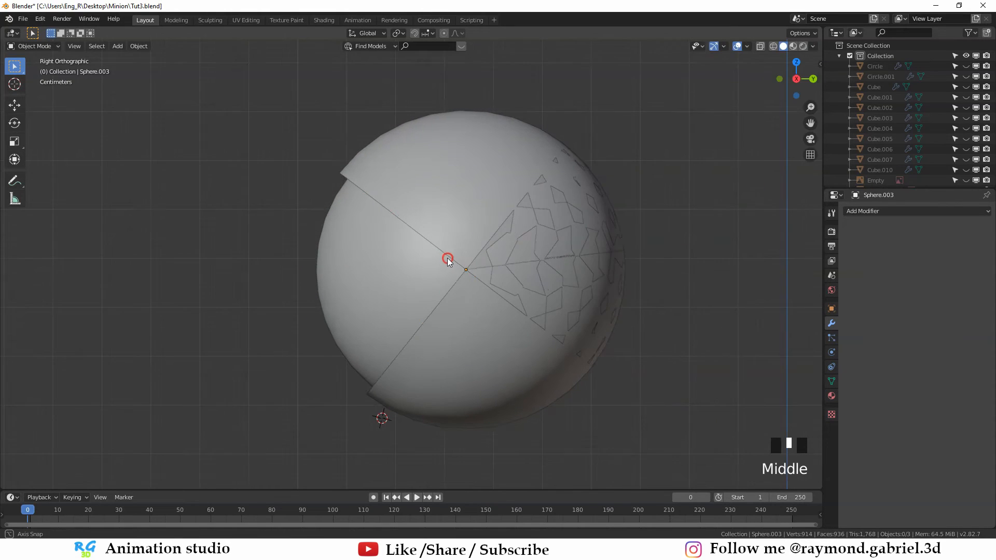
click(469, 233)
key(r)
click(720, 262)
Add a Solidify modifier to the lower eyelid
click(498, 384)
middle_drag(464, 423, 475, 287)
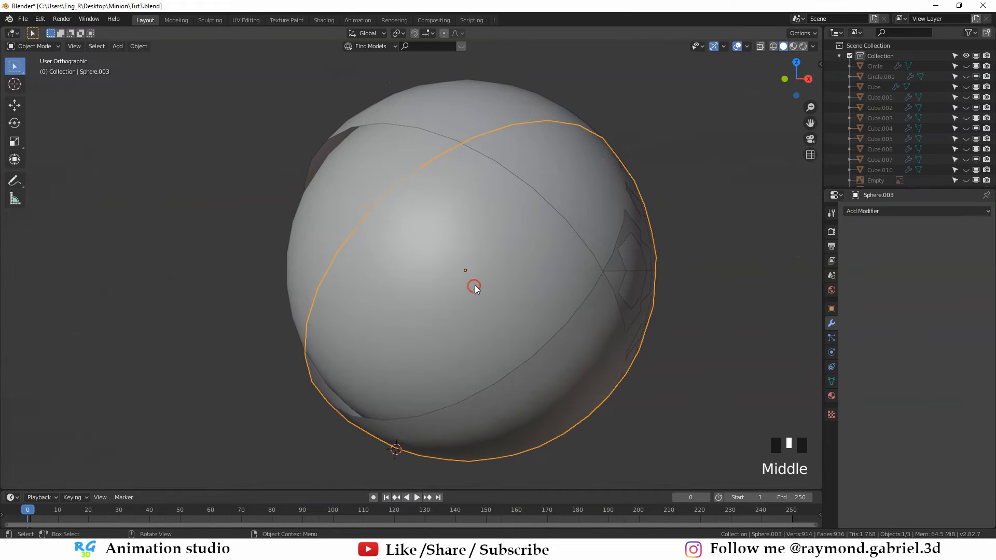
click(880, 211)
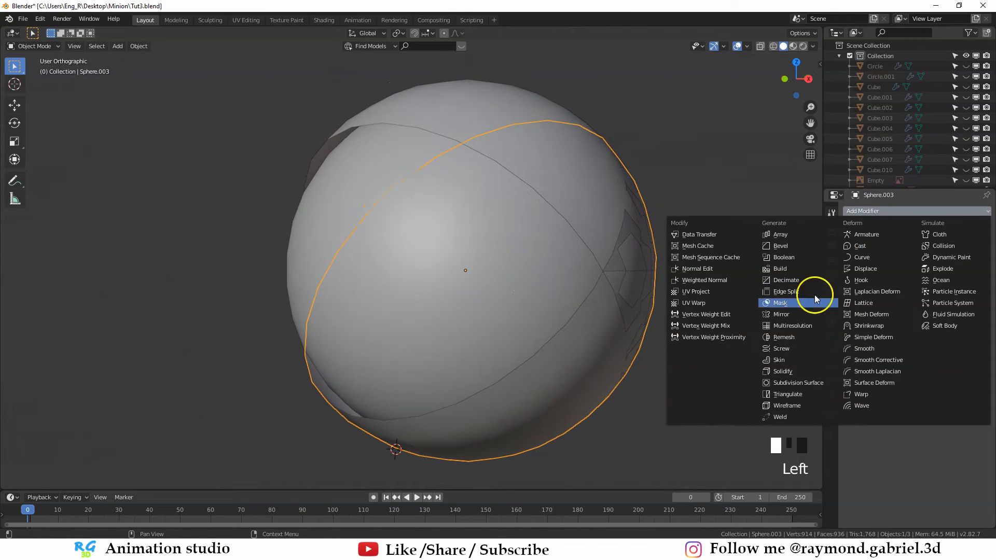
click(783, 373)
middle_drag(590, 357, 483, 349)
scroll(565, 270, down, 3)
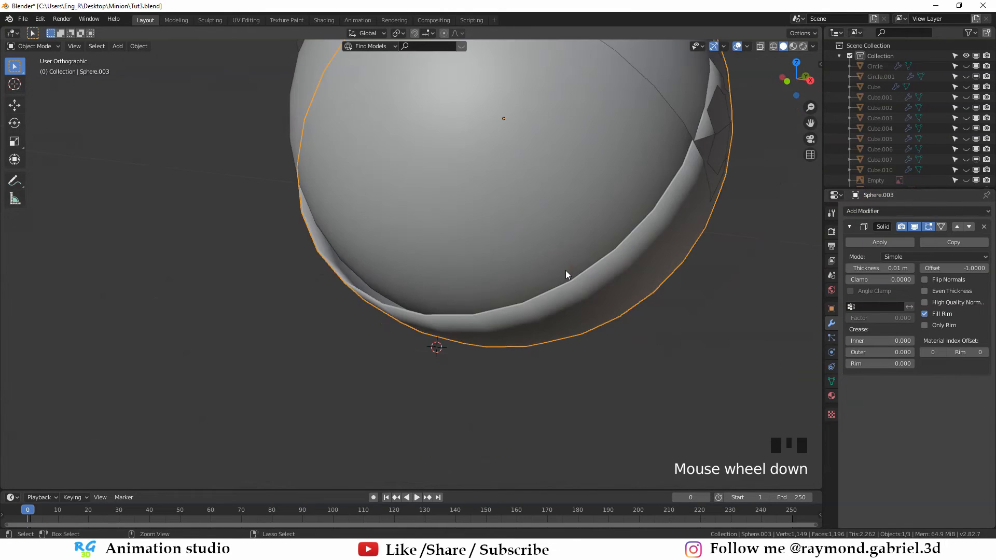
Apply the lower eyelid's scale and set its Solidify thickness to 0.011 m
middle_drag(566, 270, 586, 282)
shift+drag(889, 268, 896, 268)
shift+drag(892, 270, 886, 270)
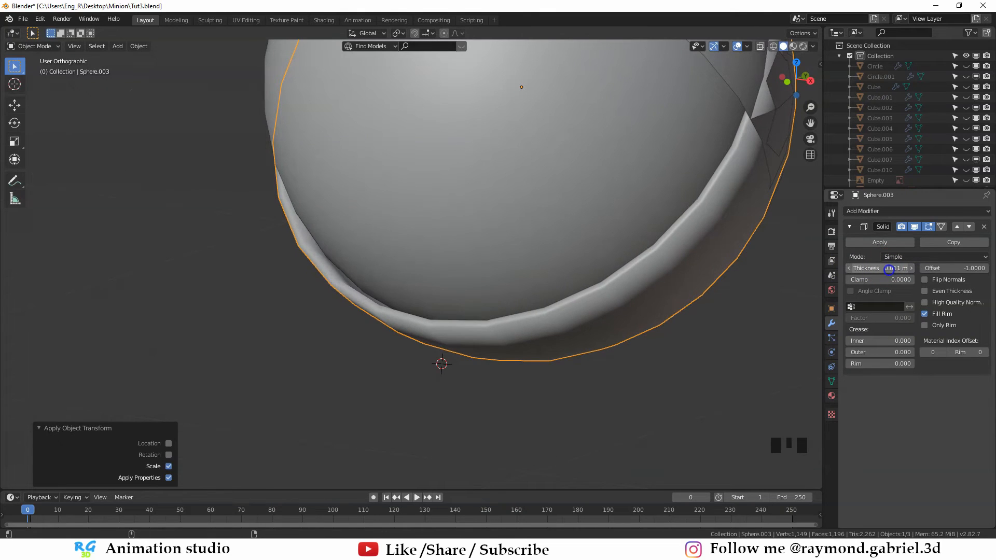
Scale the lower eyelid down to 0.975 and shrink it slightly more to fit closely around the eyeball
middle_drag(771, 300, 720, 291)
key(s)
click(739, 320)
key(s)
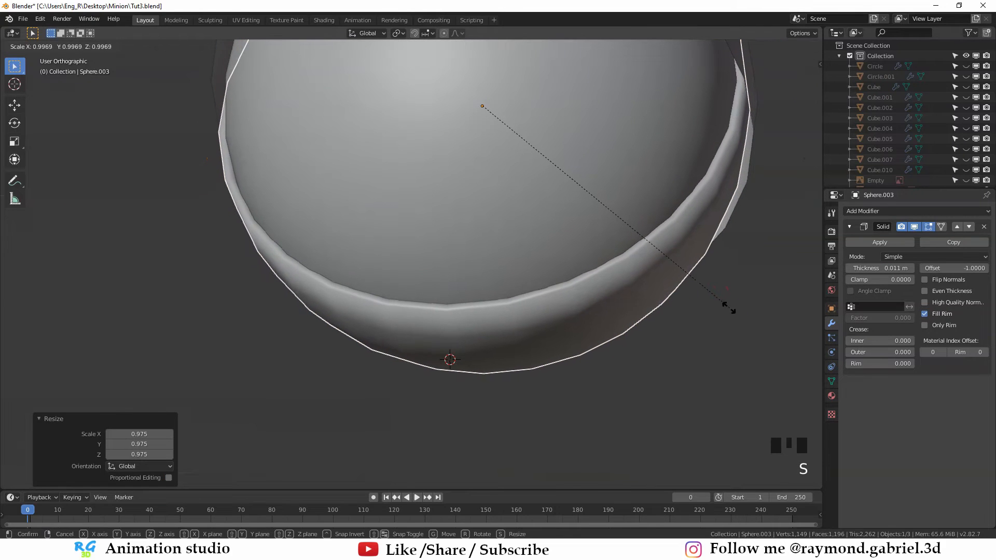
click(727, 306)
Link the lower eyelid's modifiers to the upper eyelid
scroll(727, 307, down, 1)
shift+middle_drag(679, 89, 640, 166)
click(627, 244)
scroll(551, 204, down, 2)
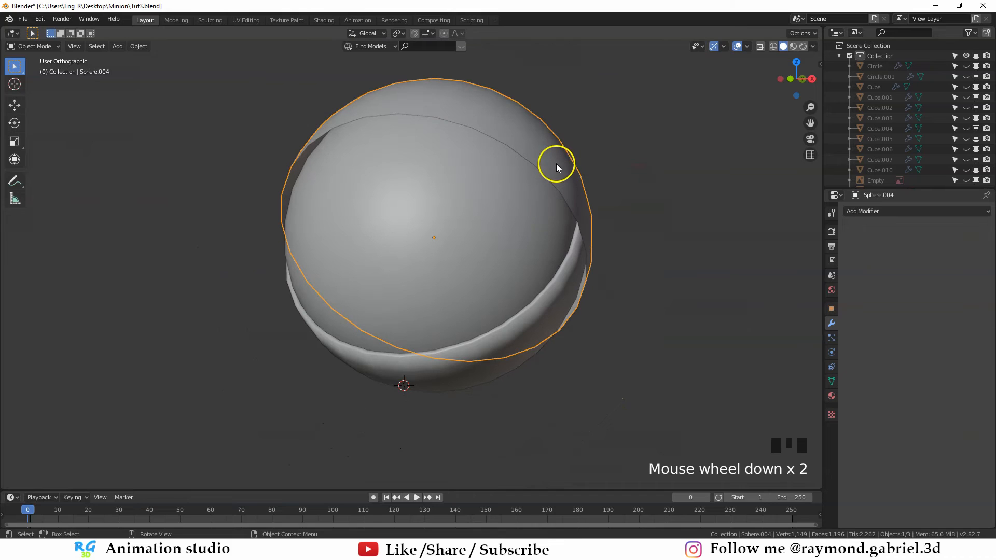
shift+click(465, 384)
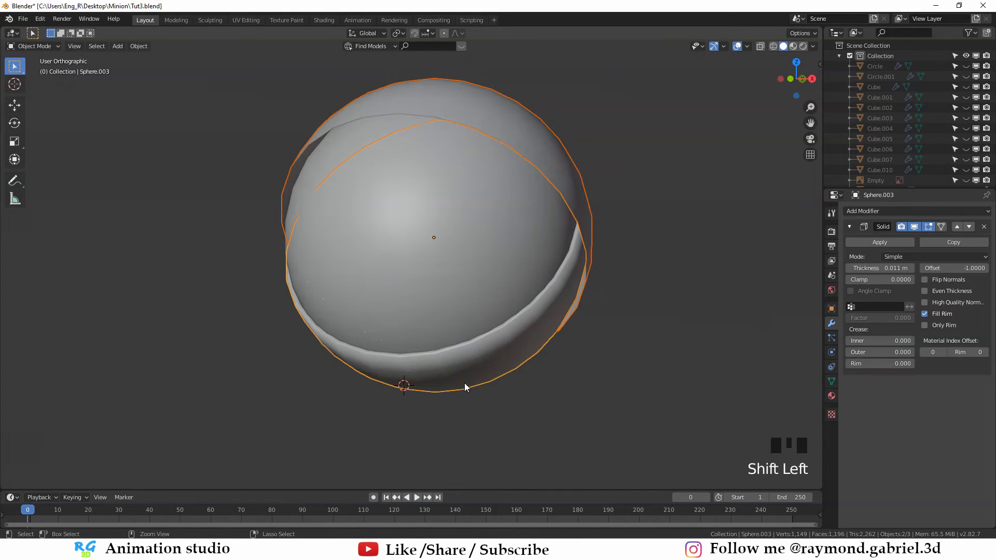
key(ctrl+l)
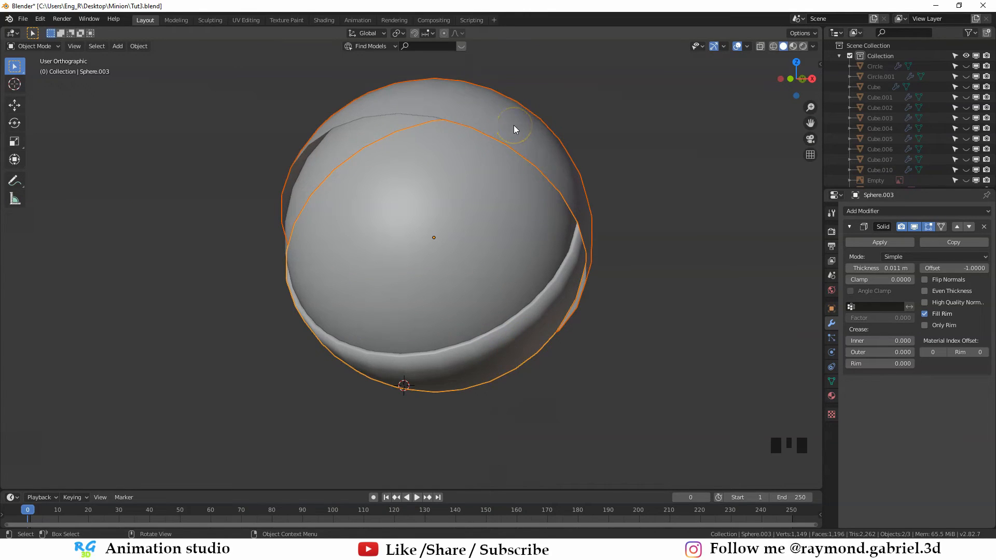
key(ctrl+l)
click(442, 353)
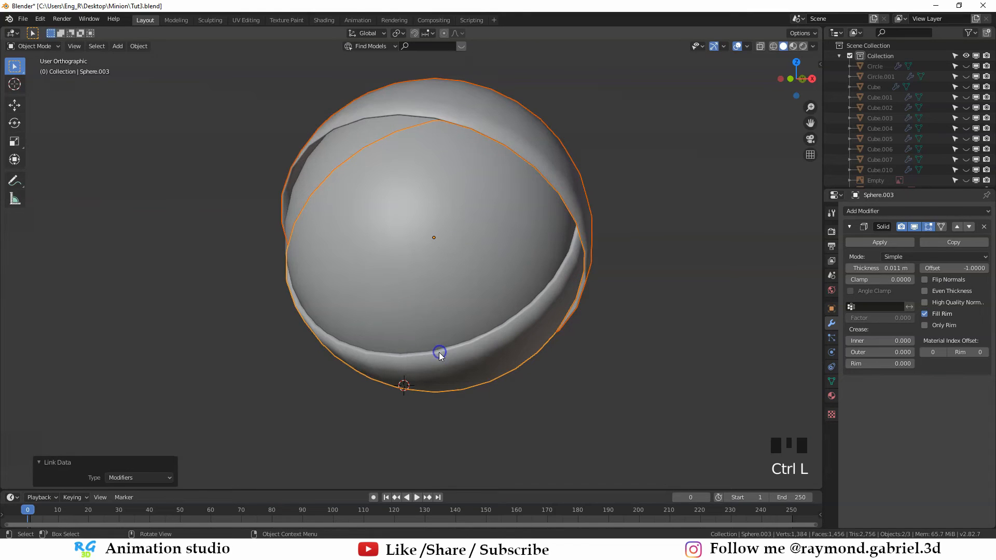
Apply the upper eyelid's scale and resize it slightly to fit around the eyeball
click(458, 326)
key(ctrl+a)
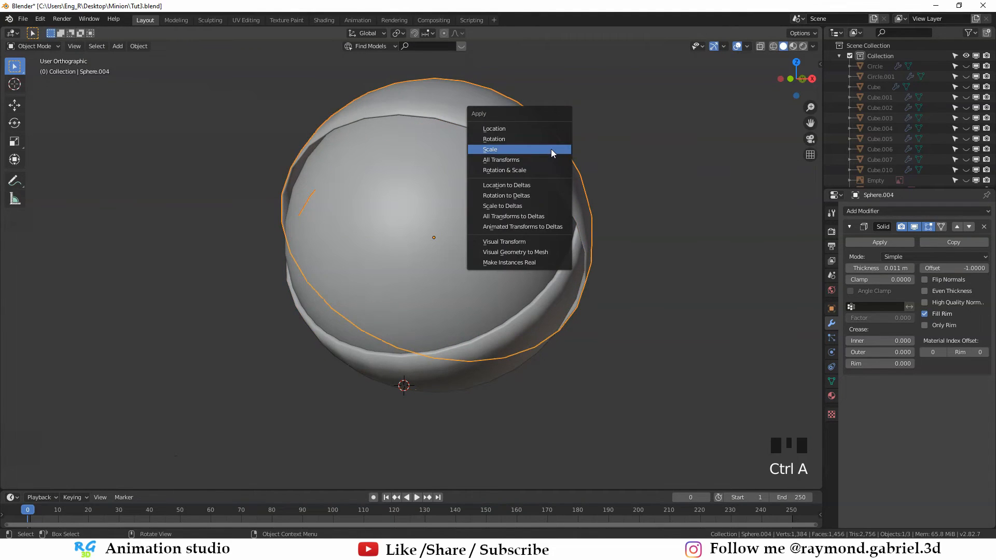
click(551, 148)
middle_drag(571, 177, 643, 229)
key(s)
click(689, 242)
Rotate the upper eyelid in right side view so its opening angle mirrors the lower eyelid's
key(r)
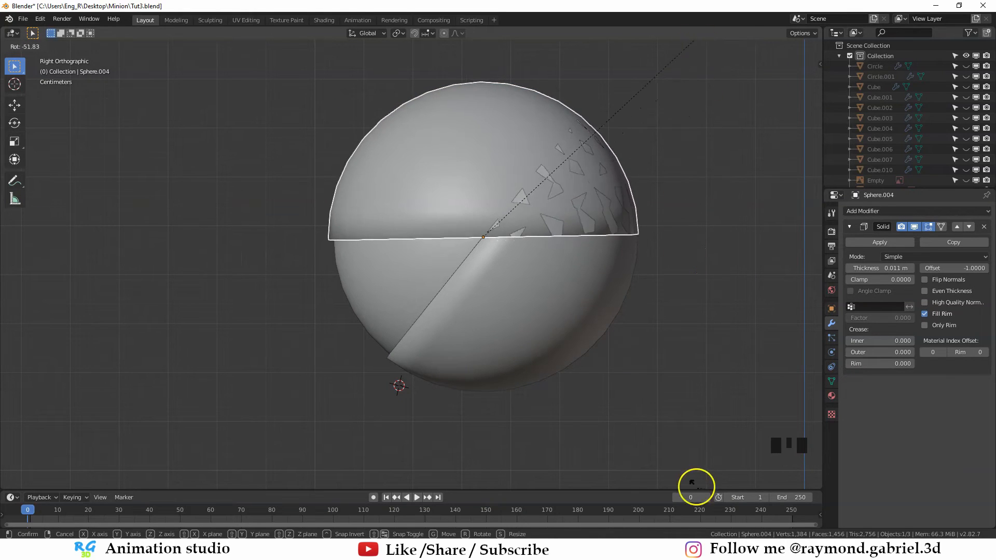
click(674, 188)
click(671, 285)
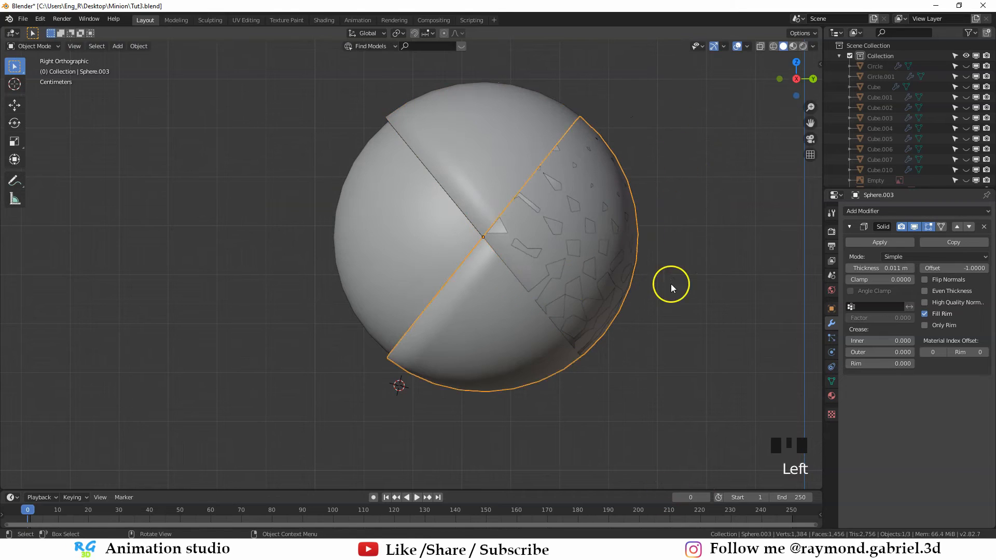
key(r)
right_click(664, 343)
Add a loop cut close to the lower eyelid's rim to sharpen its edge
key(Tab)
key(ctrl+r)
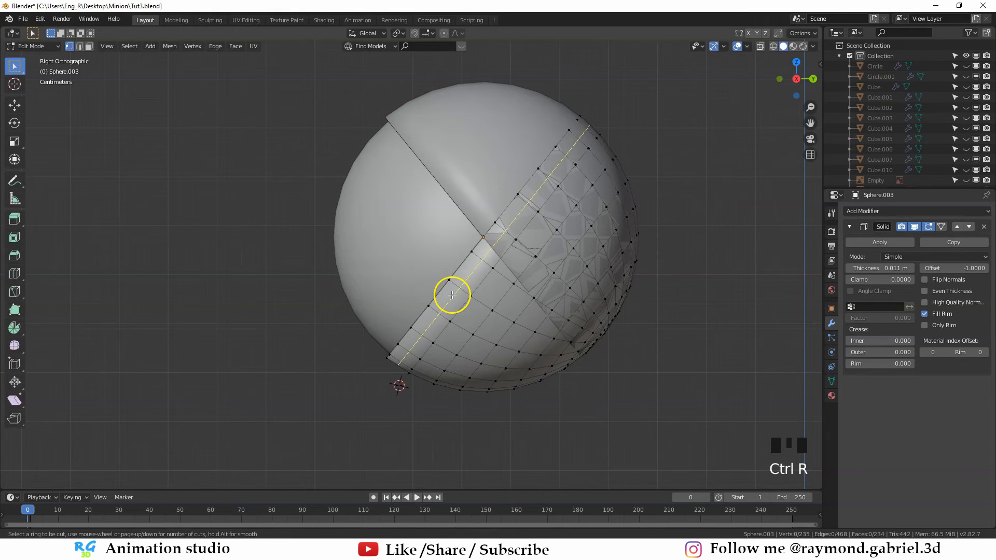
click(451, 293)
click(439, 296)
key(Tab)
Add a loop cut close to the upper eyelid's rim to sharpen its edge
click(473, 168)
key(Tab)
key(ctrl+r)
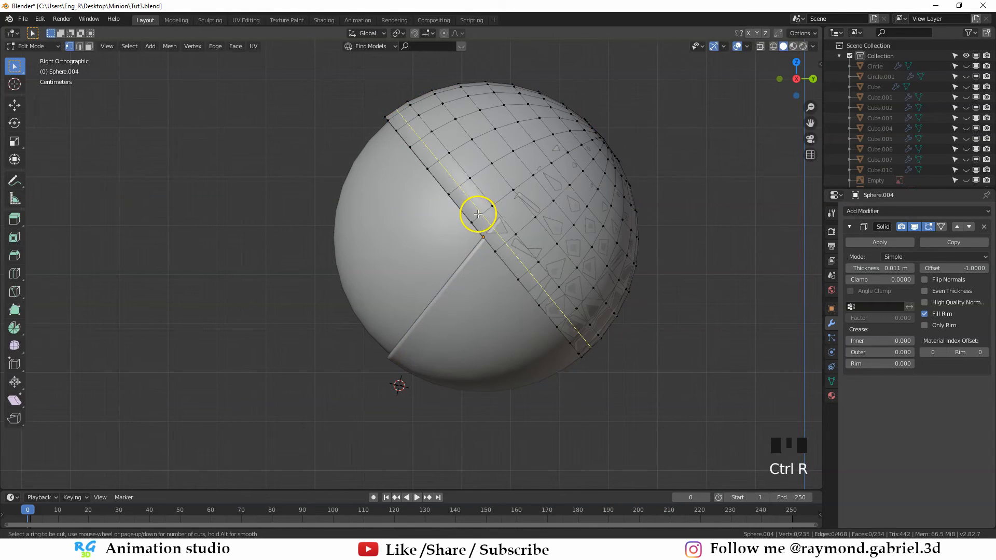
click(477, 214)
click(470, 219)
key(Tab)
key(alt+a)
Bring the rest of the model back into view and hide the goggle frame and its lens
middle_drag(470, 219, 491, 243)
scroll(491, 242, down, 2)
shift+click(492, 243)
key(alt+h)
click(324, 218)
shift+click(322, 219)
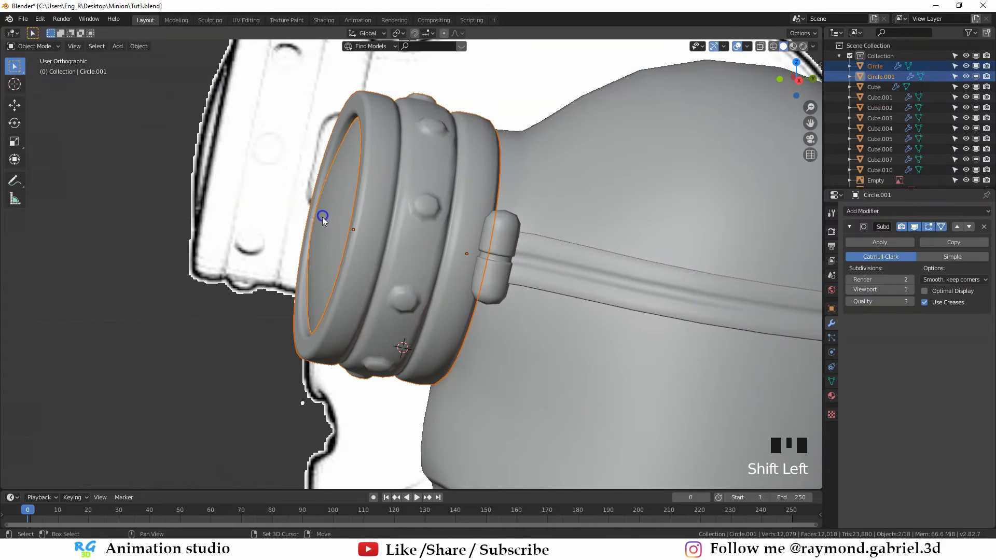
key(h)
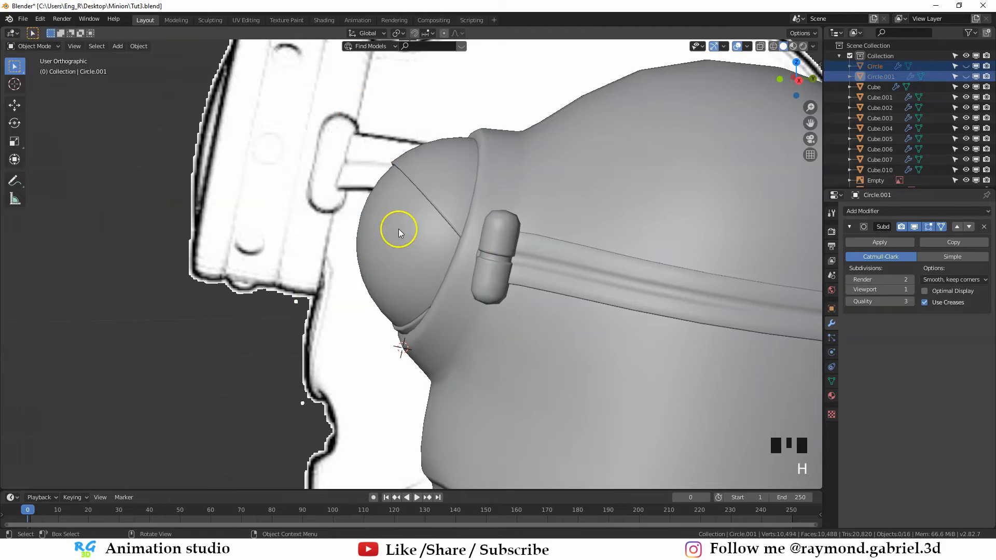
Rotate the eyeball and both eyelids together in right side view to follow the tilt of the goggles
click(423, 226)
shift+click(430, 163)
middle_drag(398, 228, 496, 270)
shift+click(406, 331)
shift+click(434, 237)
key(shift+z)
key(r)
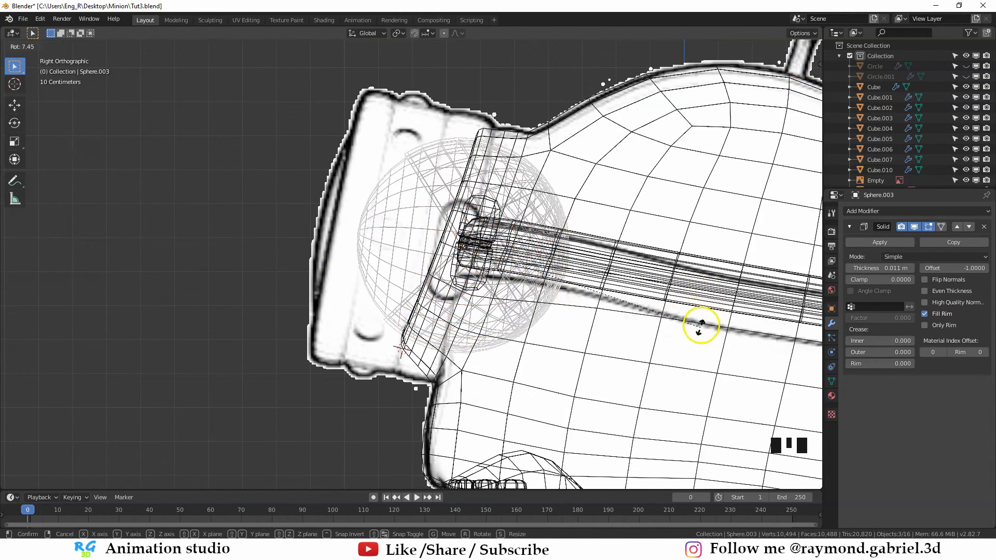
click(680, 363)
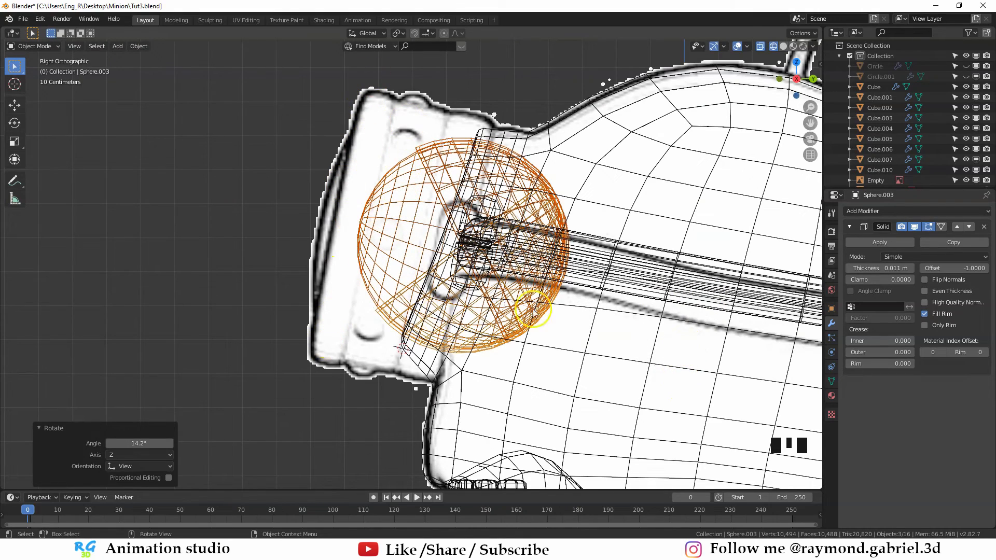
key(r)
click(656, 301)
Return to solid shading and rotate the upper eyelid in right side view to adjust its opening angle
key(z)
click(642, 285)
click(407, 310)
key(r)
click(633, 311)
Reveal the hidden goggle parts again and clear the selection
scroll(465, 257, down, 3)
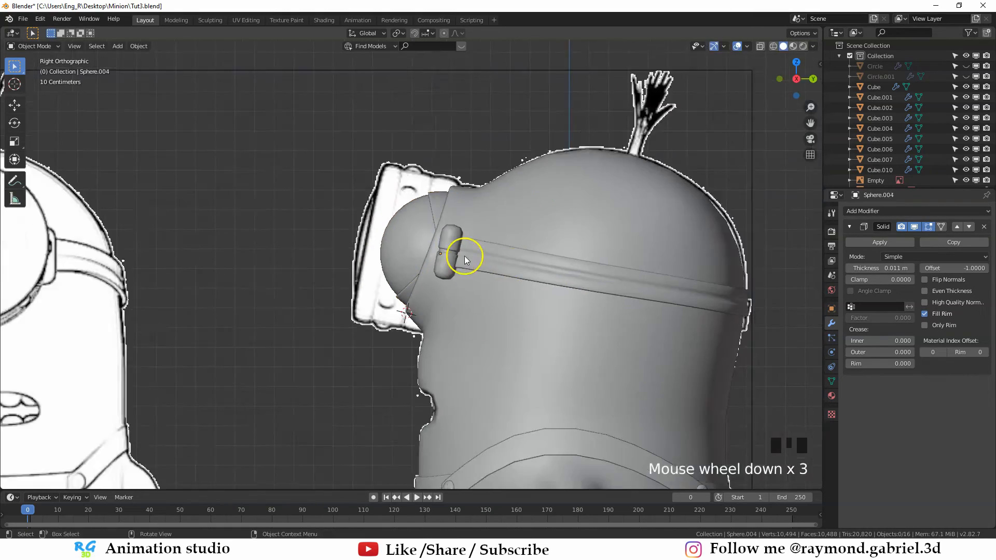
scroll(491, 284, up, 2)
middle_drag(465, 256, 506, 281)
key(alt+h)
key(alt+a)
scroll(548, 283, down, 2)
middle_drag(571, 290, 523, 280)
scroll(524, 280, down, 3)
shift+middle_drag(524, 280, 488, 298)
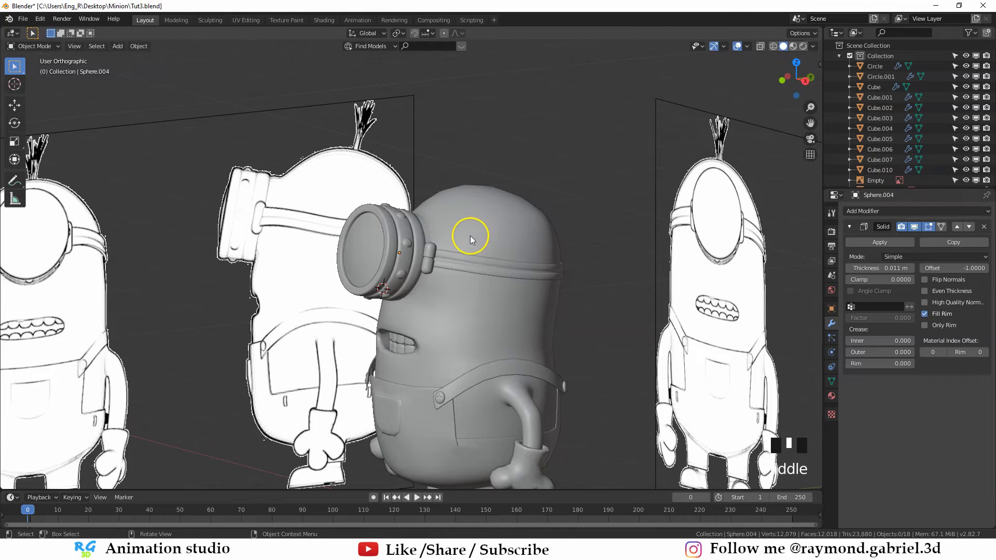
Place the 3D cursor on the head above the goggles and add a Path curve there
scroll(453, 201, up, 2)
shift+right_click(452, 195)
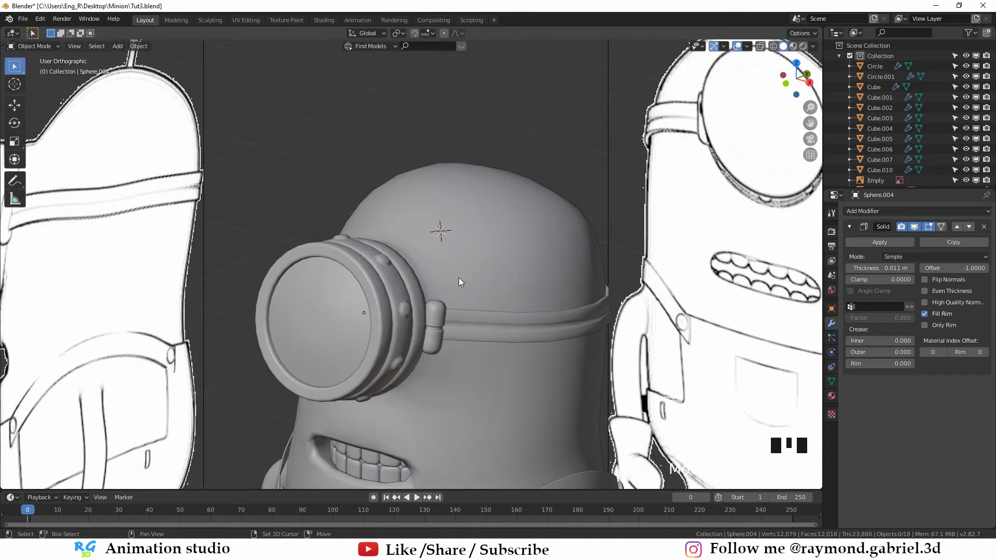
key(shift+a)
mouse_move(443, 290)
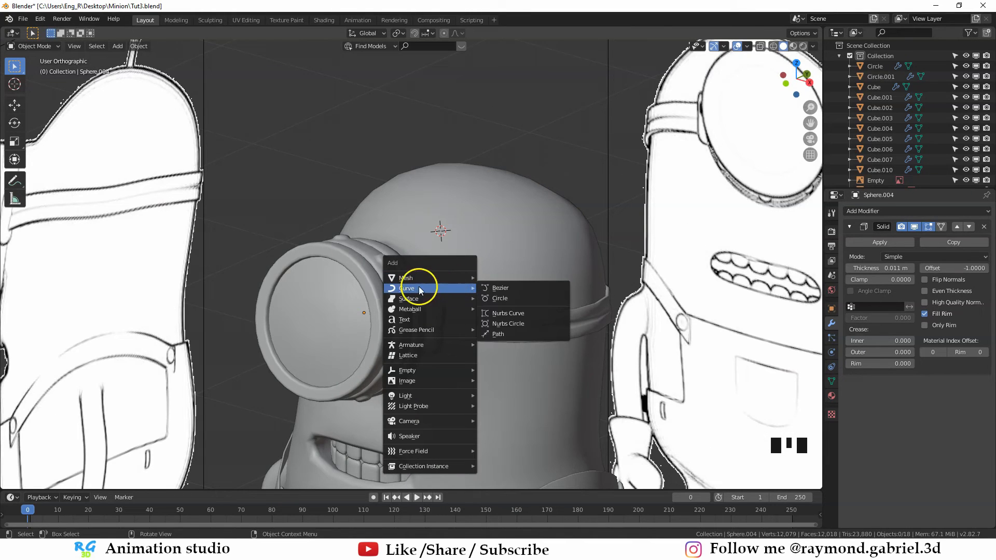
click(499, 337)
middle_drag(499, 338, 244, 176)
key(Tab)
middle_drag(458, 297, 362, 218)
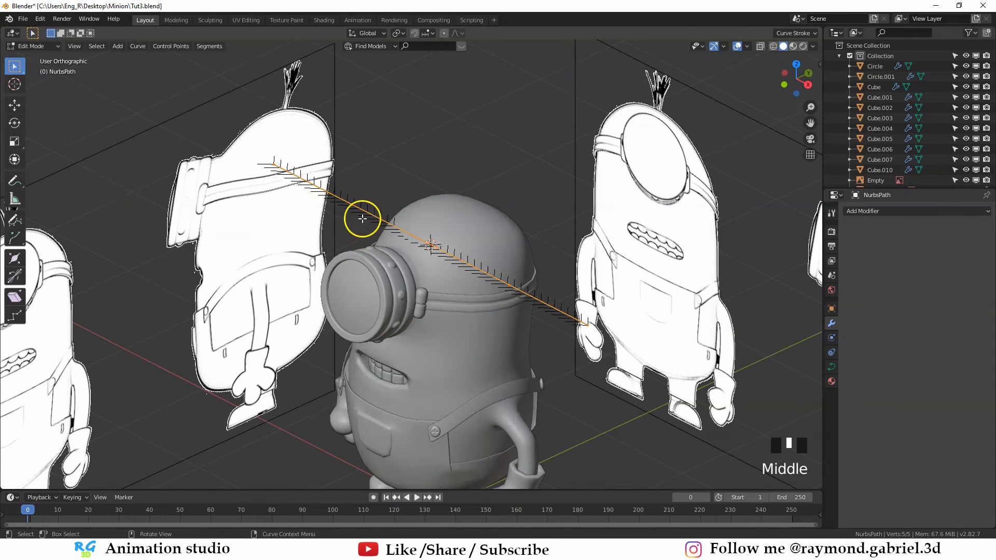
key(Tab)
middle_drag(532, 332, 534, 329)
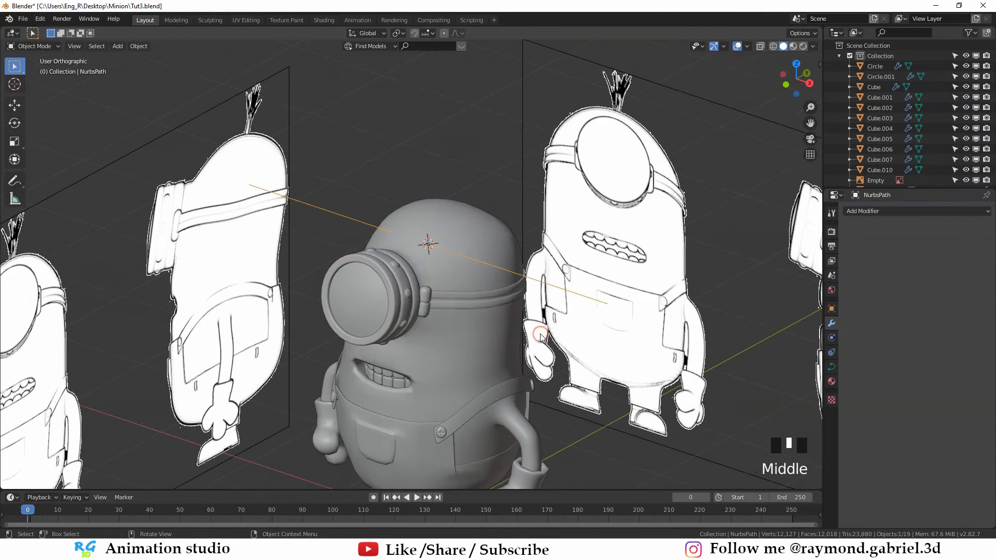
Rotate the path 90° about the Y axis, then scale it down and centre it above the goggles at the front of the head
key(r)
key(y)
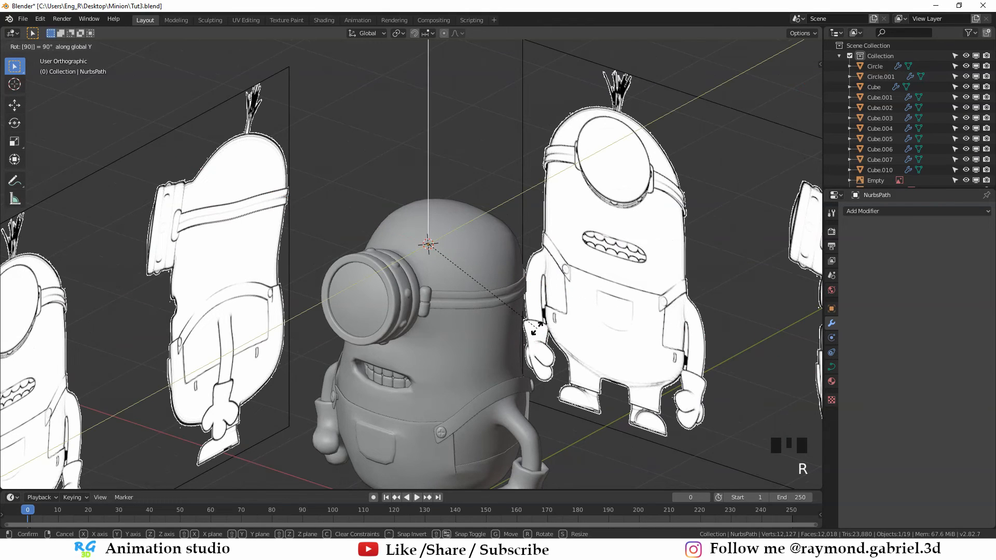
key(Return)
key(s)
key(s)
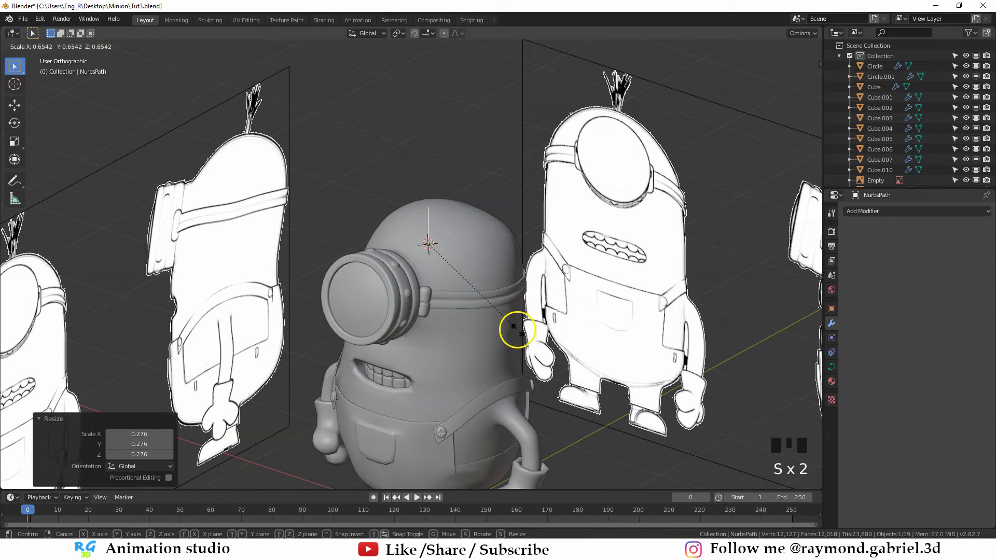
key(g)
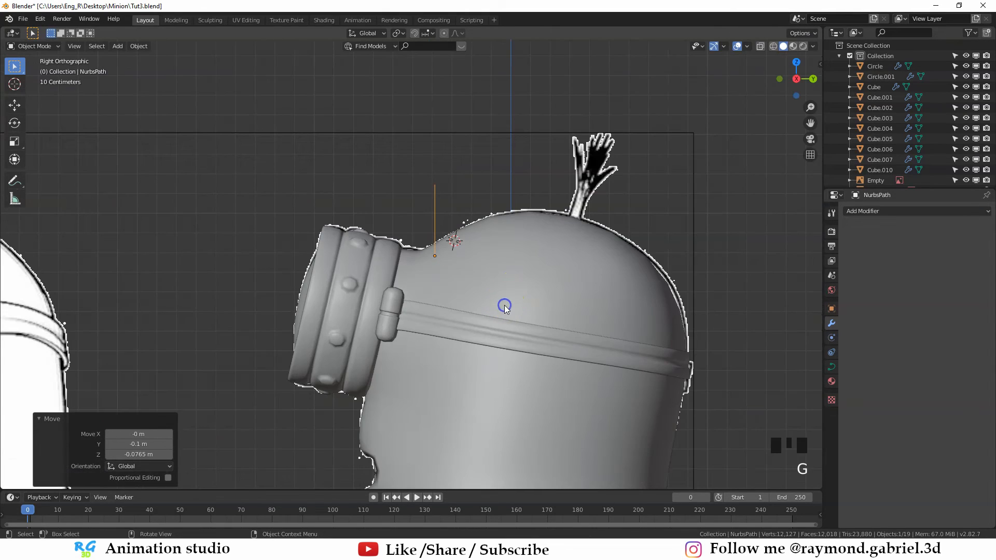
click(471, 287)
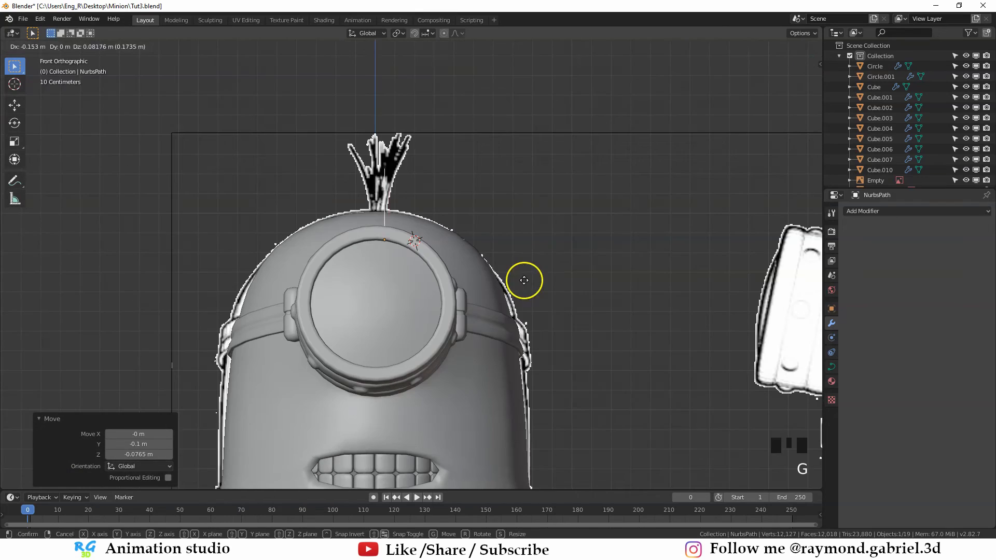
Move the path's upper control points in edit mode to start bending it sideways over the head as a hair strand
key(Tab)
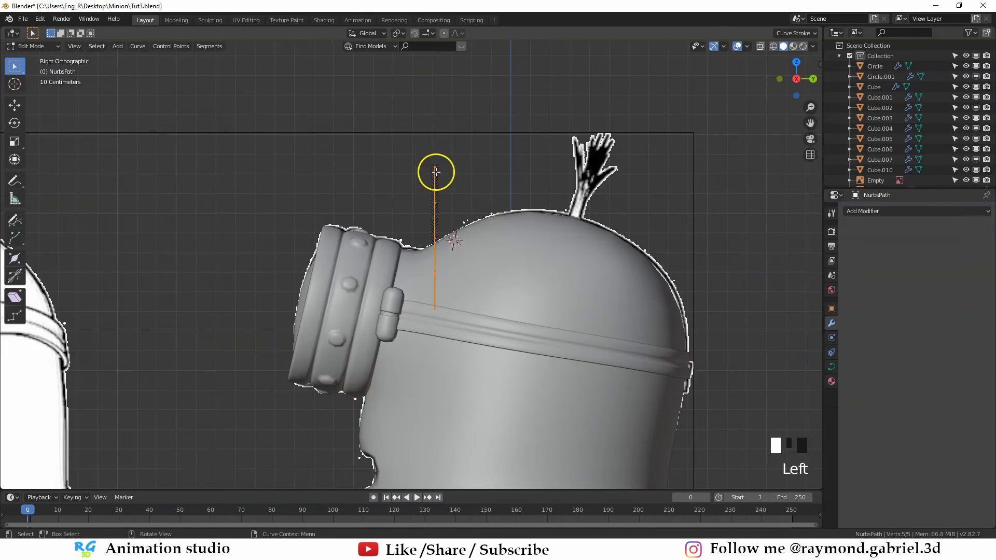
middle_drag(437, 169, 560, 216)
key(g)
click(562, 288)
middle_drag(562, 288, 507, 299)
key(g)
click(532, 318)
scroll(400, 304, up, 4)
key(g)
click(402, 340)
key(g)
click(494, 321)
Adjust the path's remaining control points to shape an arched hair strand lying close to the head
click(390, 126)
middle_drag(395, 129, 463, 144)
key(g)
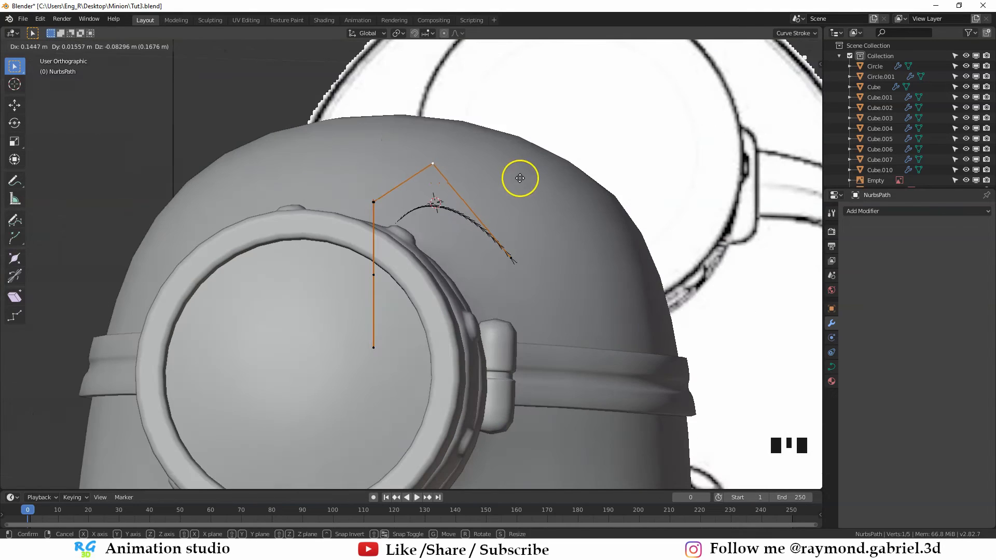
click(524, 180)
click(376, 194)
key(g)
click(342, 151)
middle_drag(473, 178, 407, 206)
key(g)
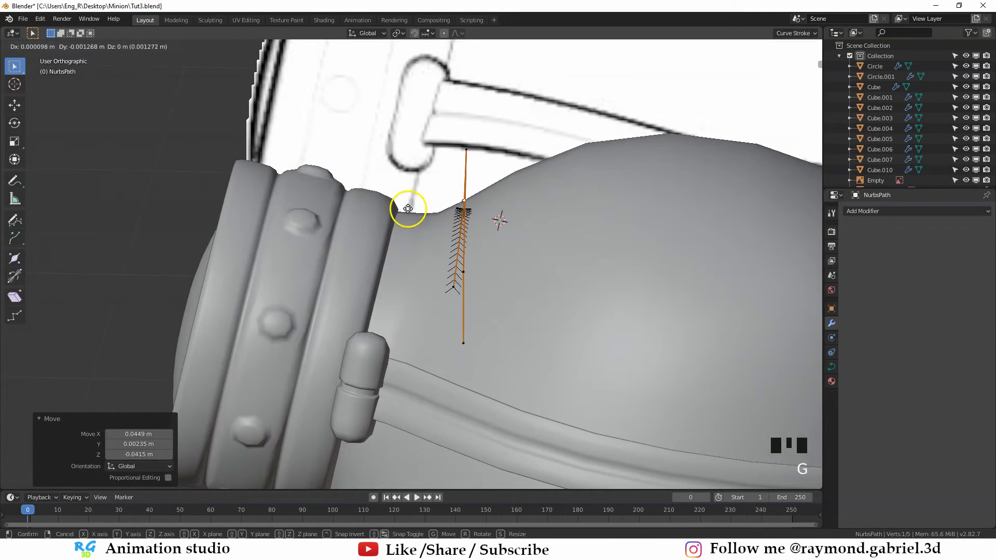
click(478, 140)
middle_drag(478, 140, 467, 189)
click(467, 189)
key(g)
click(402, 278)
key(Tab)
Duplicate the hair strand six times in right side view, spacing the copies along the forehead's profile
scroll(402, 278, down, 3)
alt+middle_drag(402, 278, 365, 228)
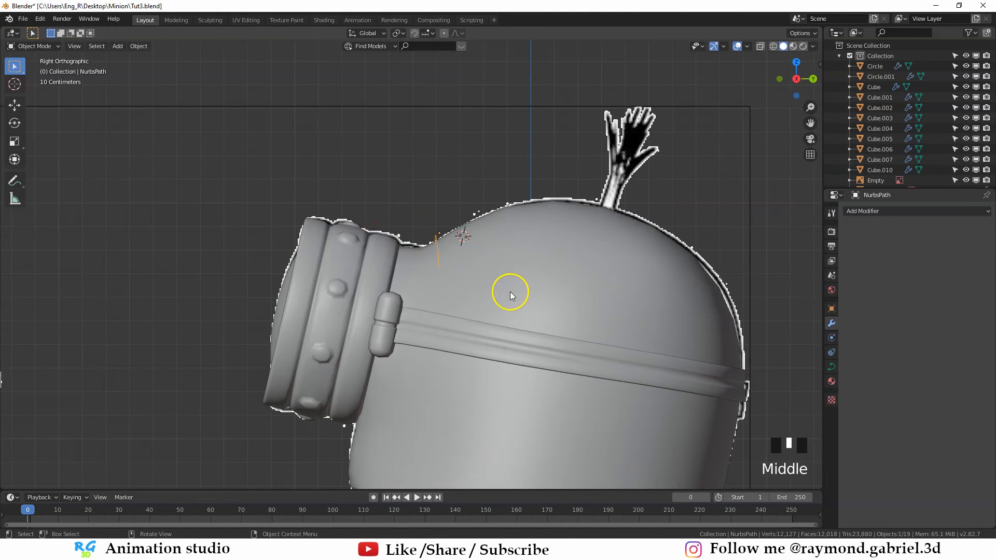
shift+middle_drag(510, 294, 415, 239)
scroll(382, 278, up, 3)
key(shift+d)
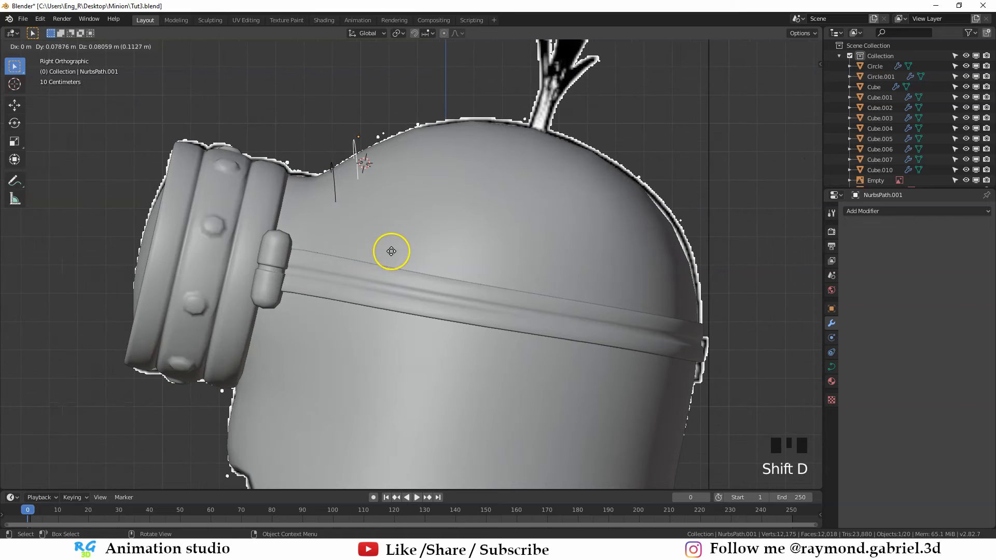
click(399, 244)
key(shift+d)
click(406, 239)
key(shift+d)
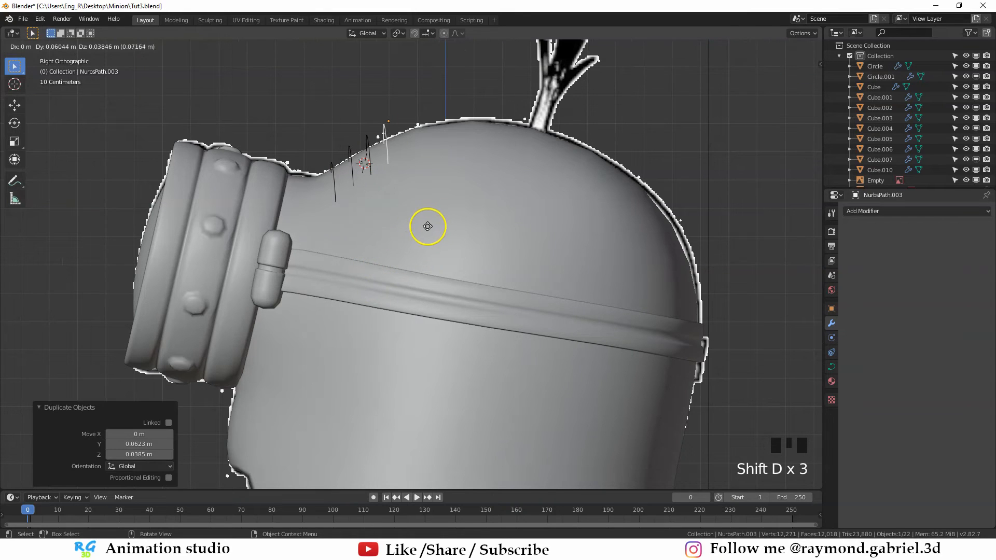
click(450, 215)
key(shift+d)
click(470, 207)
key(shift+d)
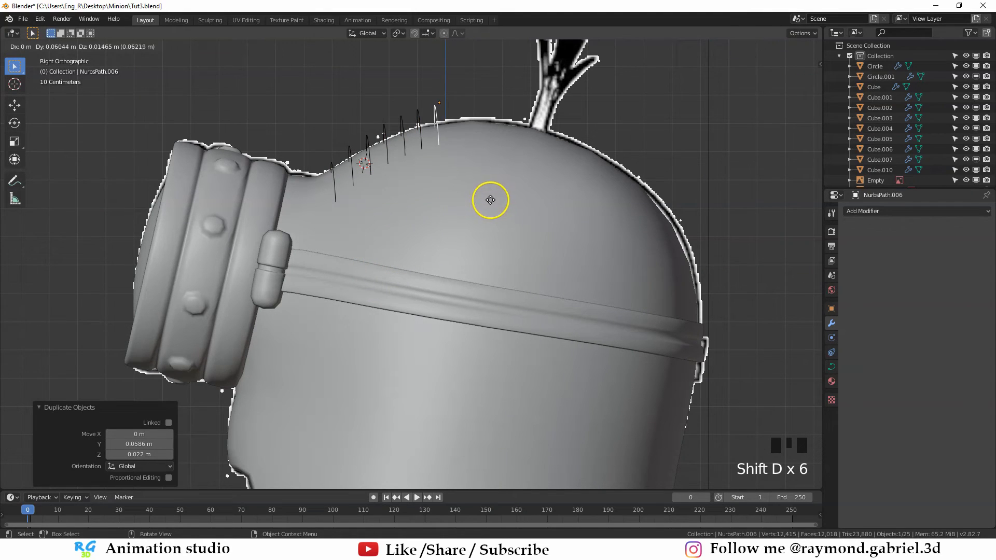
click(490, 200)
Tilt the last strand copy to follow the head's curvature and shift it slightly backwards
key(r)
click(487, 220)
key(g)
click(492, 218)
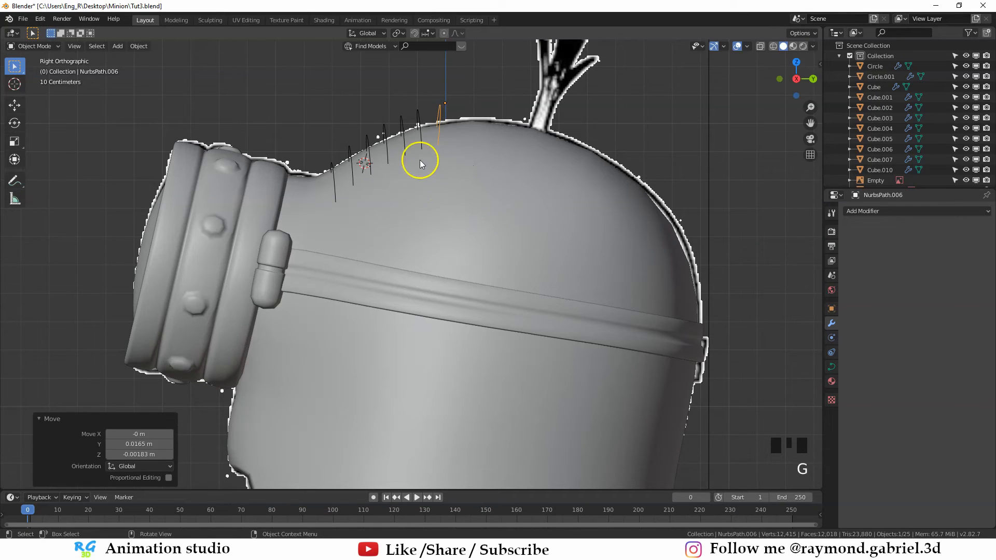
Continue duplicating the tilted strand over the crown towards the back of the head, rotating and repositioning the last copy
click(443, 106)
key(shift+d)
click(599, 200)
key(shift+d)
click(639, 216)
key(shift+d)
click(656, 222)
key(shift+d)
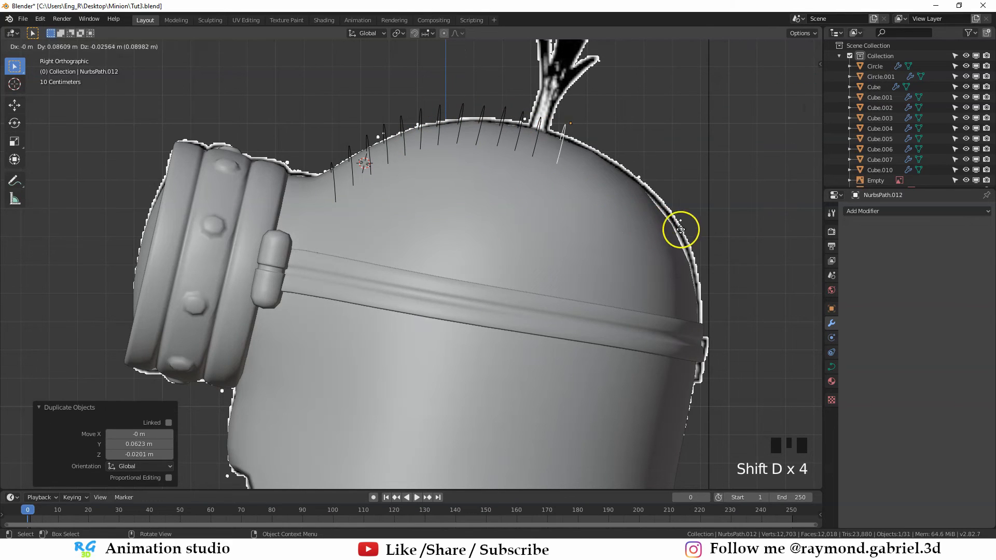
click(680, 229)
key(shift+d)
key(r)
key(g)
click(696, 240)
Select all the hair strands along the head and join them into one object
middle_drag(462, 213, 482, 230)
shift+click(500, 188)
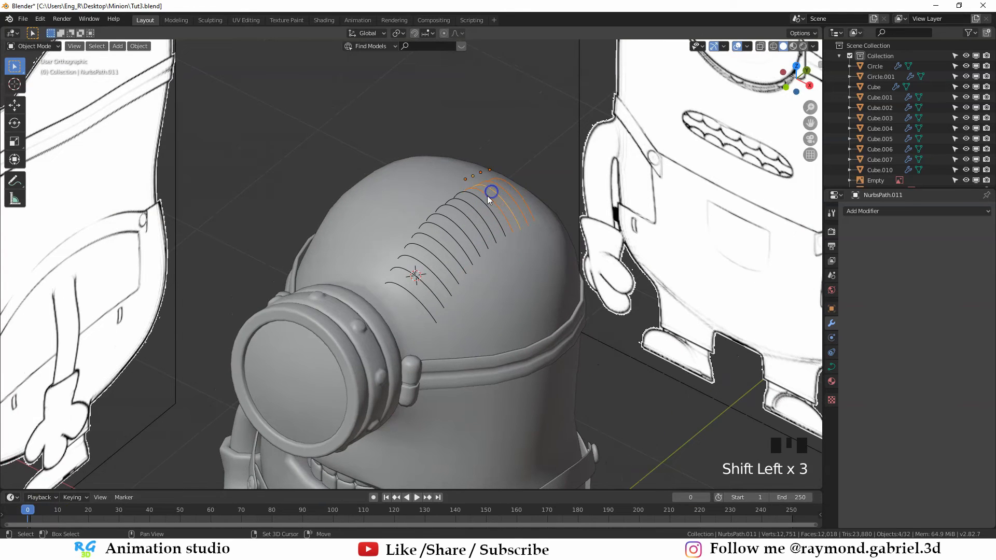
shift+click(471, 206)
shift+click(458, 223)
shift+click(457, 223)
shift+click(462, 214)
shift+click(455, 224)
shift+click(450, 231)
shift+click(442, 242)
shift+click(436, 254)
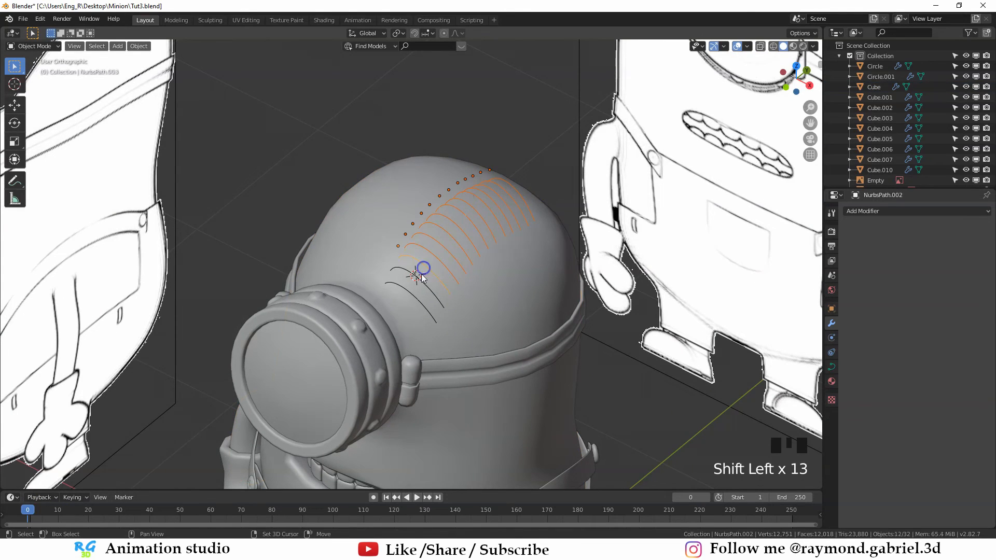
shift+click(375, 276)
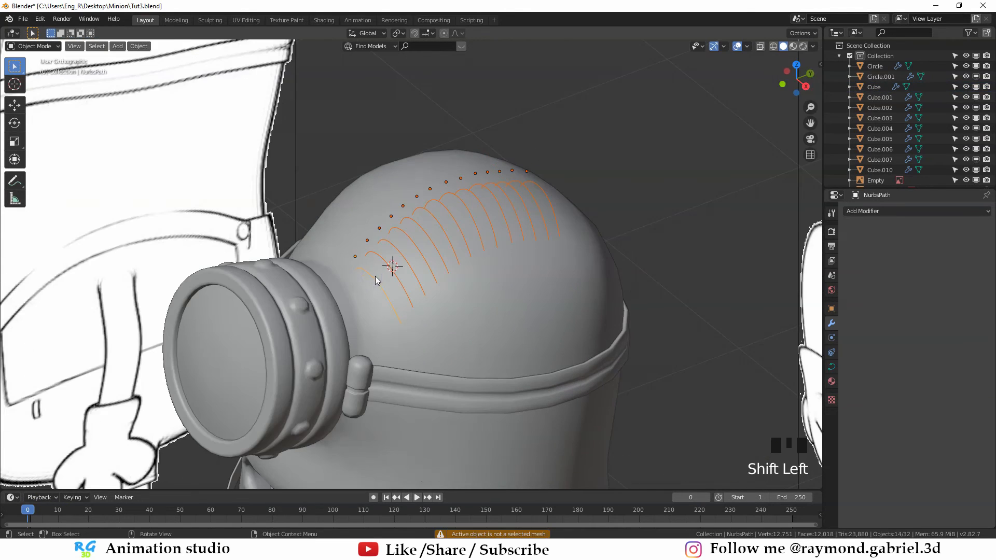
middle_drag(375, 276, 383, 280)
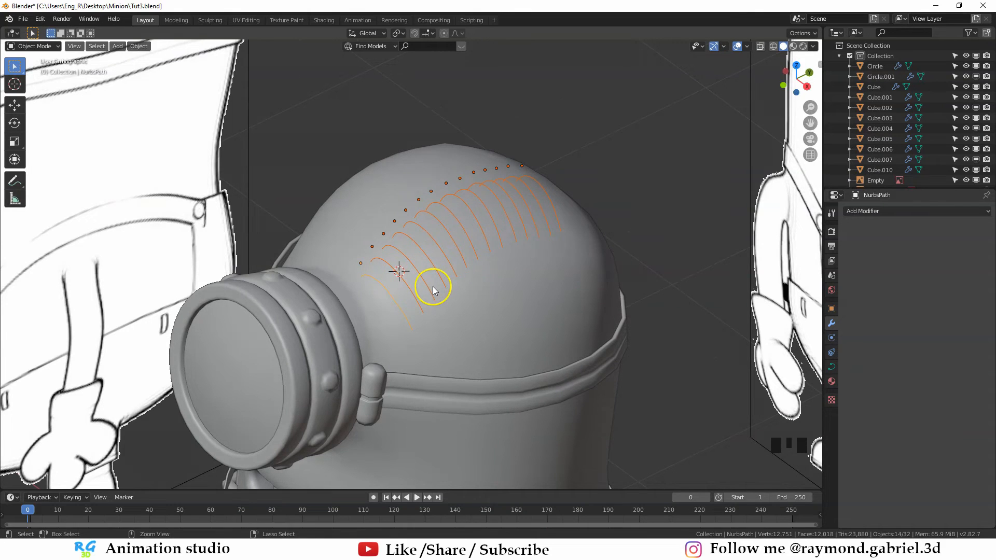
key(ctrl+j)
Shift the joined row of hair strands about 0.011 m along the X axis
middle_drag(432, 285, 477, 296)
key(Tab)
key(g)
click(477, 284)
key(g)
key(x)
click(484, 244)
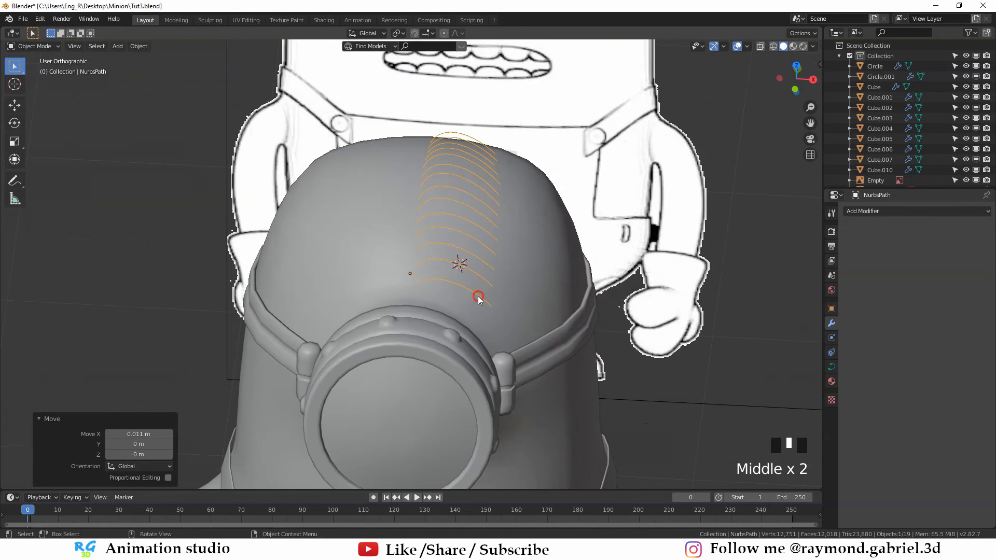
Duplicate the row of strands about -0.314 m along X and mirror the copy across the X axis
key(shift+d)
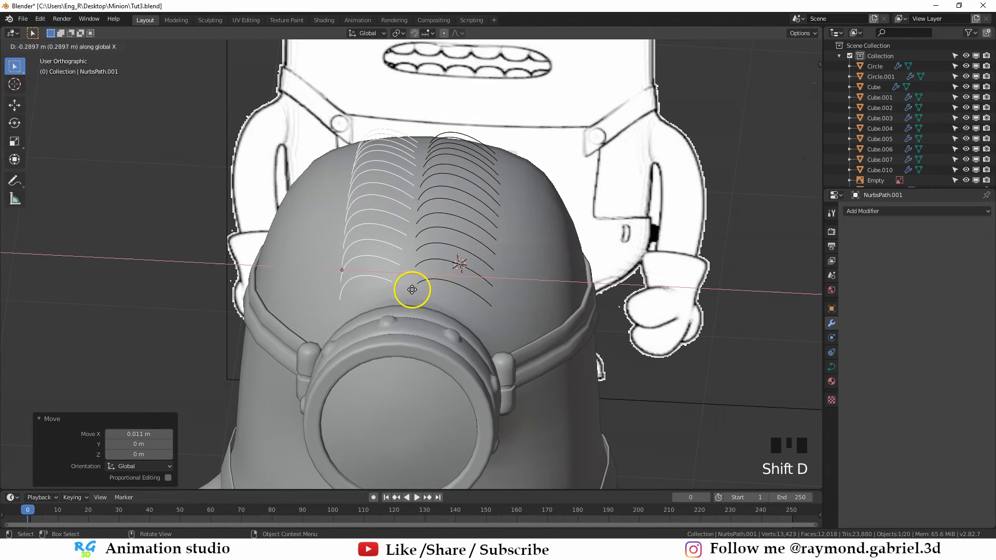
click(403, 289)
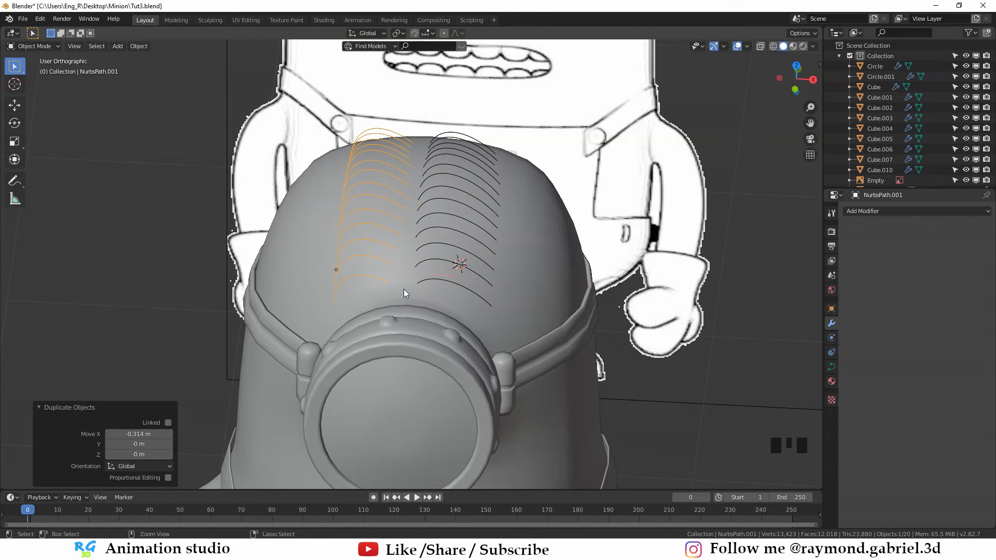
key(ctrl+m)
key(x)
click(403, 289)
Move the mirrored row along X to meet the original at the head's centre and join both rows into one object
key(g)
key(x)
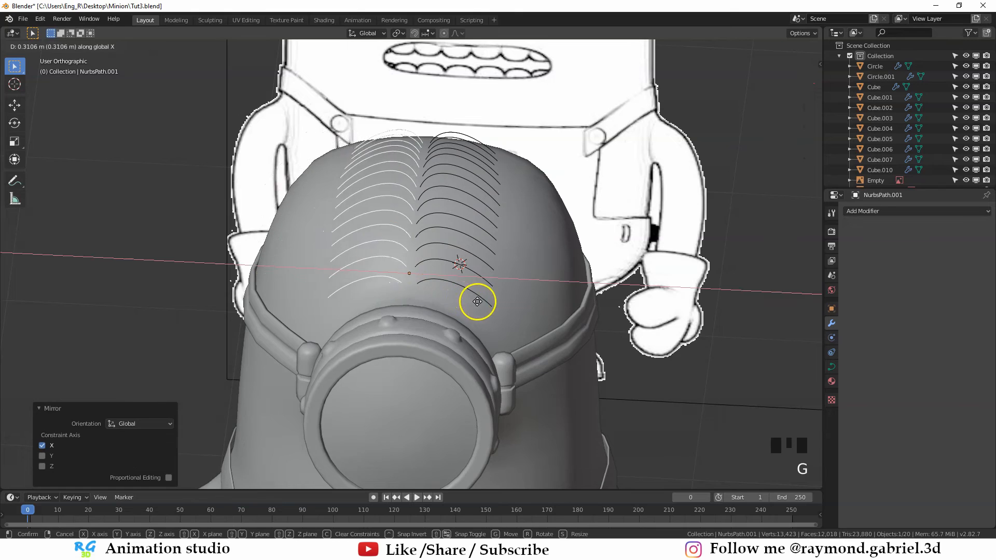
click(477, 300)
middle_drag(478, 300, 422, 251)
scroll(447, 256, down, 3)
scroll(422, 251, up, 4)
click(398, 209)
shift+click(358, 175)
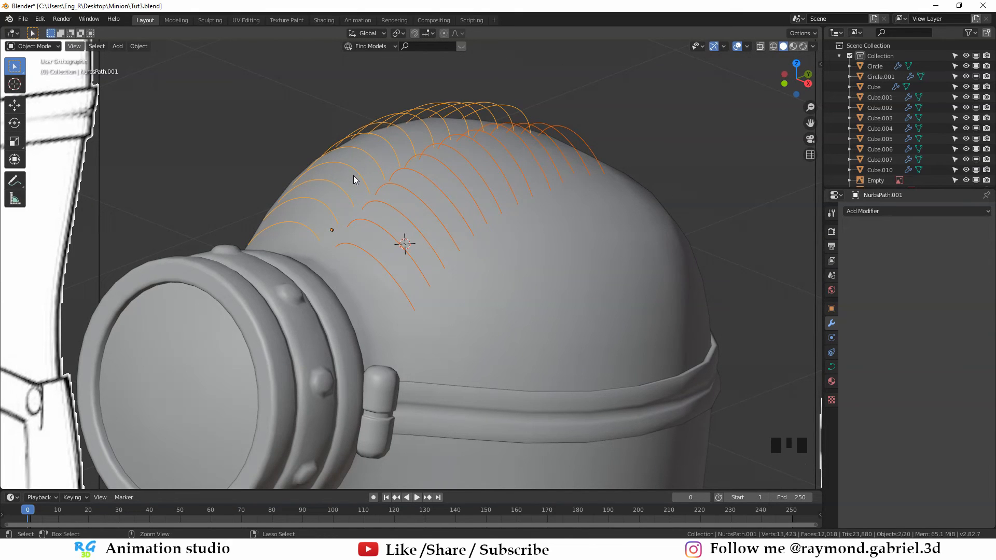
key(ctrl+j)
Give the joined hair strands thickness by setting the curve's bevel depth to 0.03 m
scroll(354, 175, down, 2)
click(400, 195)
click(400, 194)
click(832, 366)
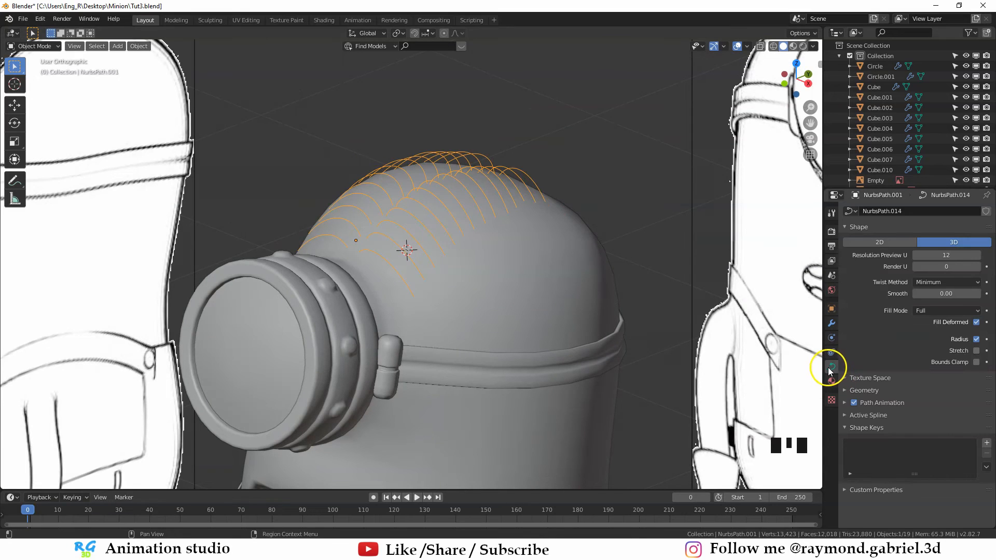
click(864, 390)
scroll(870, 398, down, 3)
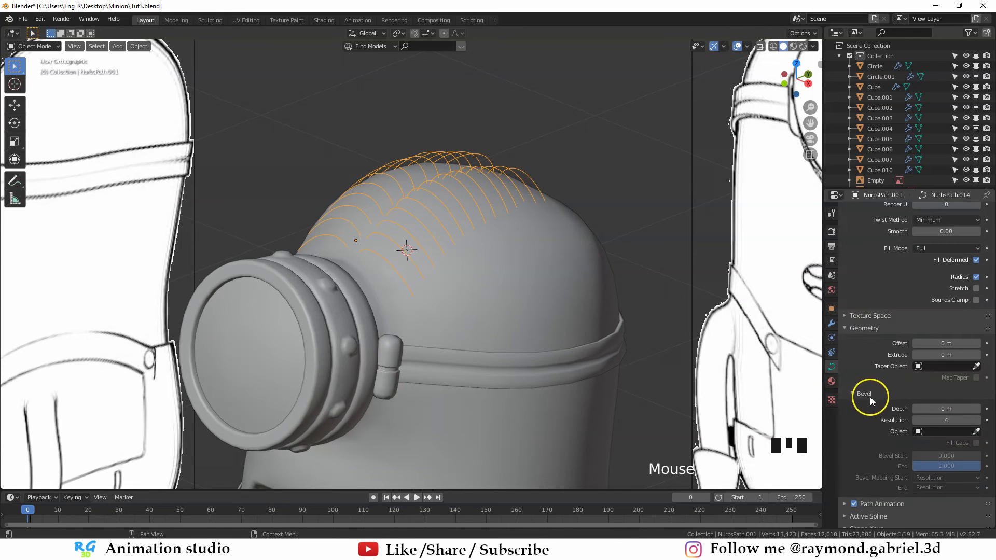
drag(946, 409, 965, 410)
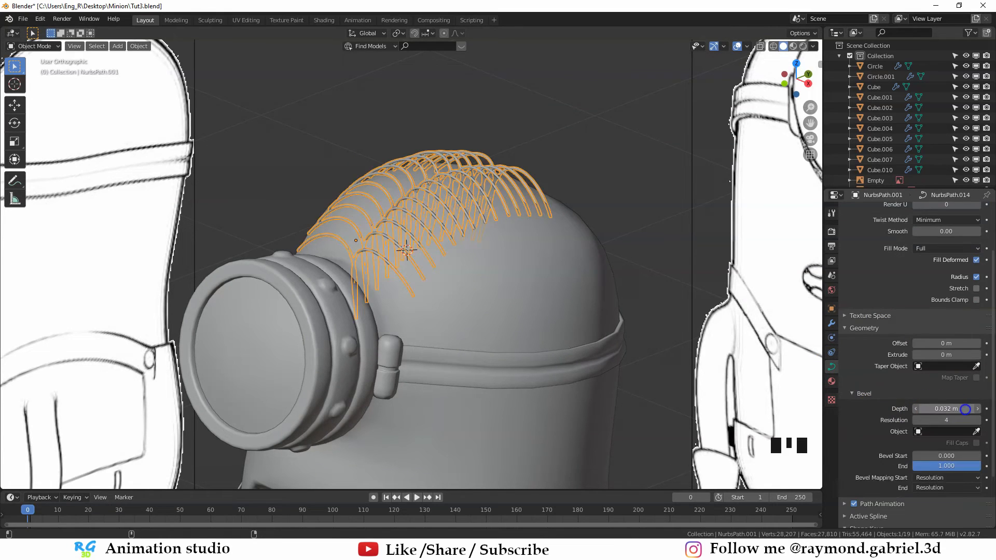
click(947, 409)
text(0.0)
scroll(390, 274, up, 3)
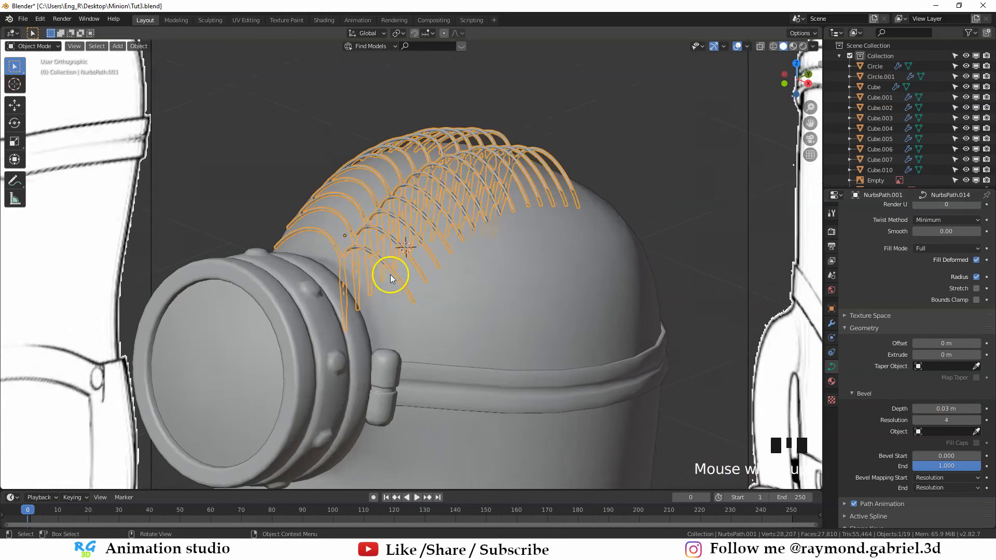
Select the outer end control points of all the hair strands on both sides of the head
middle_drag(391, 275, 430, 278)
key(Tab)
shift+middle_drag(493, 268, 465, 294)
click(449, 341)
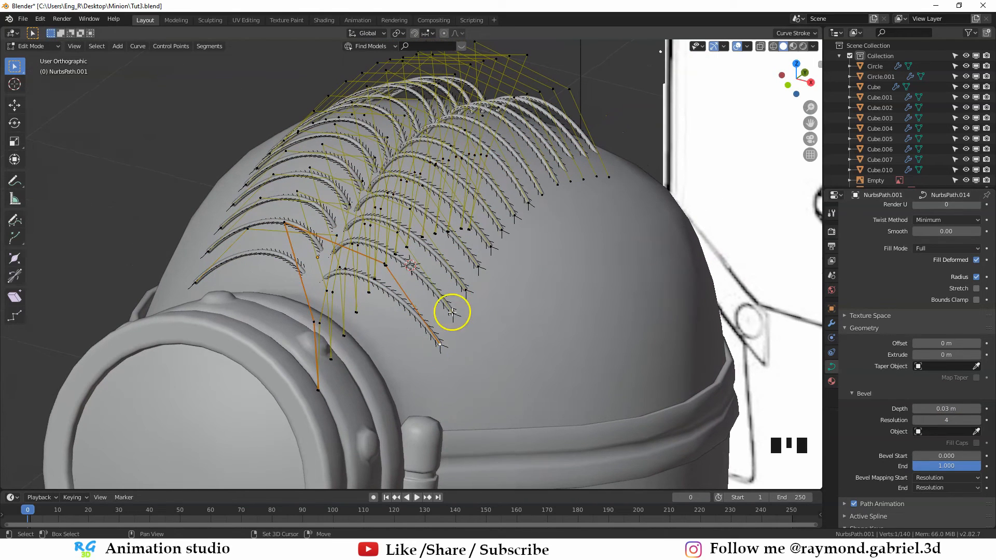
shift+click(467, 285)
shift+click(477, 265)
shift+click(490, 246)
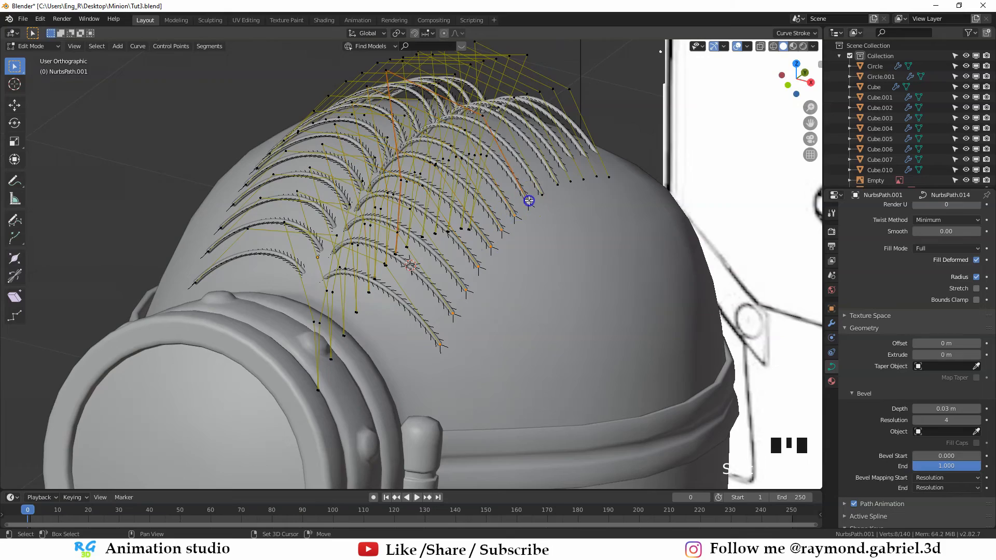
shift+click(585, 180)
middle_drag(467, 218, 524, 217)
middle_drag(264, 249, 296, 275)
shift+click(292, 264)
shift+click(260, 207)
shift+click(244, 155)
Move the selected strand tips about 0.032 m up along Z and shrink their radius so the strands taper
middle_drag(405, 239, 384, 198)
middle_drag(481, 232, 603, 266)
key(g)
key(z)
click(590, 239)
key(alt+s)
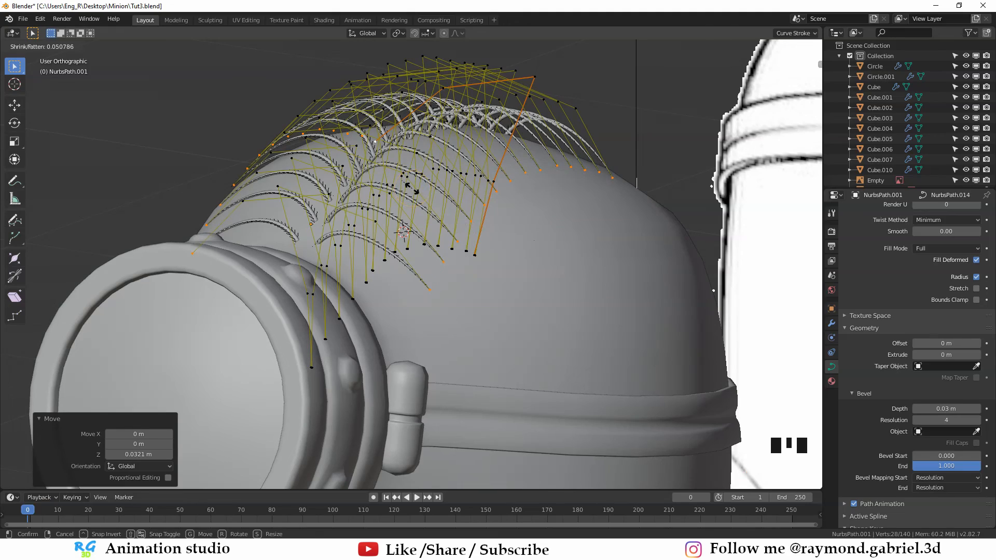
click(527, 229)
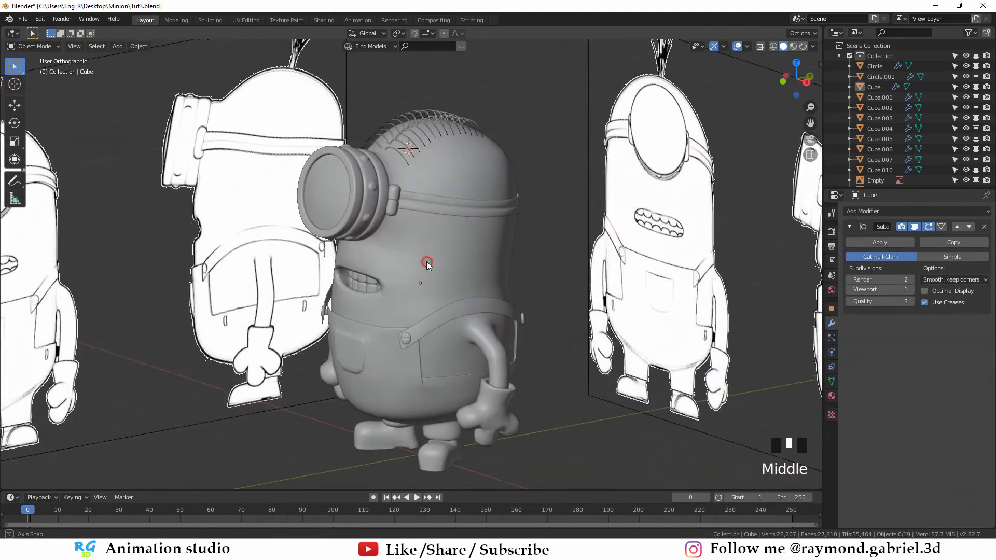
Delete the vertices of the body mesh's negative-X half in front view
middle_drag(427, 261, 469, 165)
scroll(413, 251, up, 2)
scroll(487, 223, up, 2)
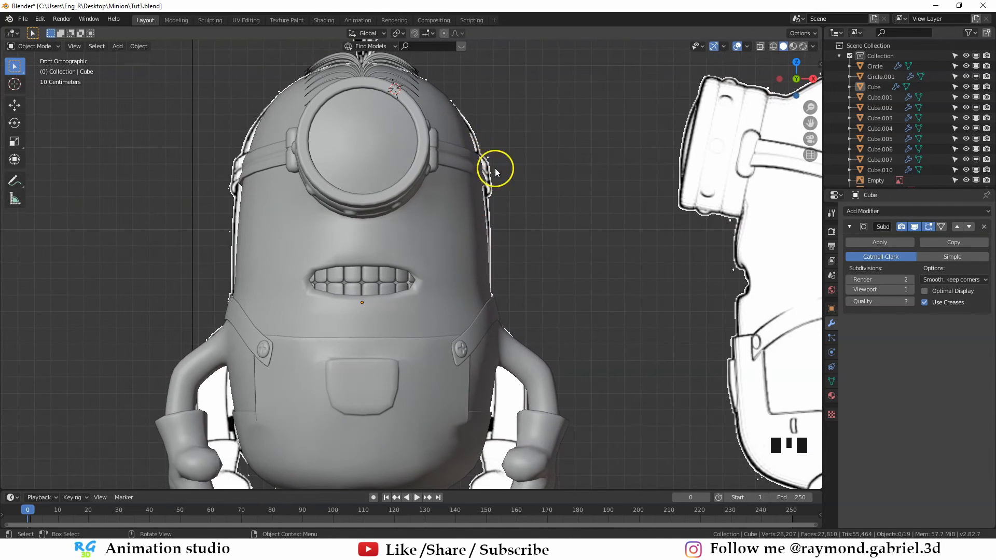
scroll(494, 169, down, 1)
scroll(457, 237, up, 1)
click(466, 240)
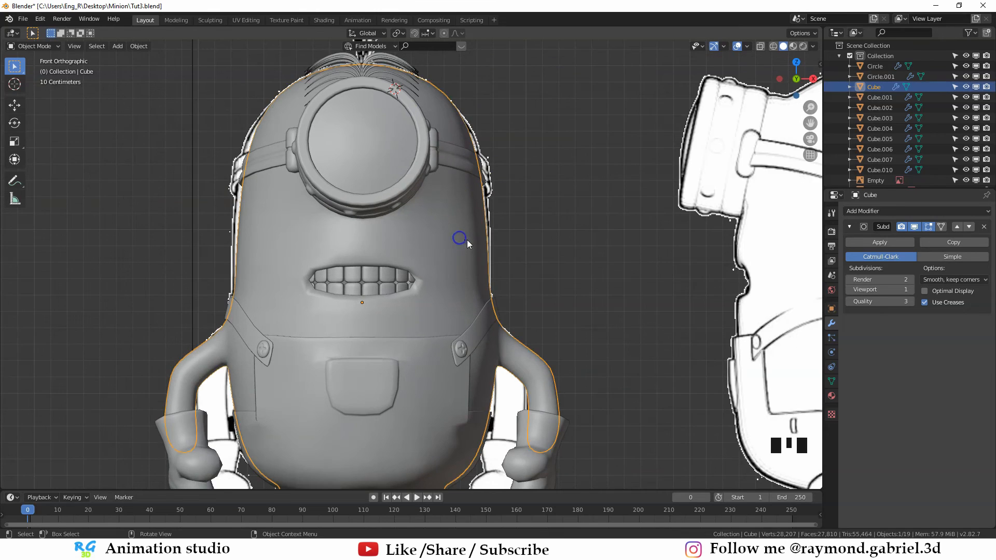
scroll(466, 241, down, 1)
key(Tab)
shift+middle_drag(467, 243, 506, 189)
scroll(533, 193, down, 1)
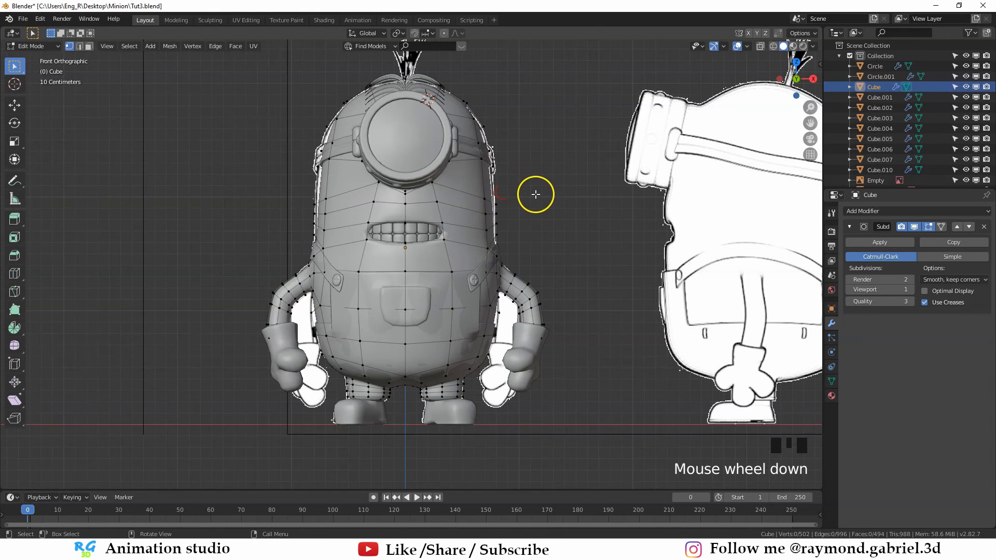
key(z)
key(b)
drag(243, 70, 397, 415)
key(x)
click(306, 224)
key(z)
key(Tab)
Add a Mirror modifier on the X axis to the body and place it above the Subdivision modifier
click(877, 212)
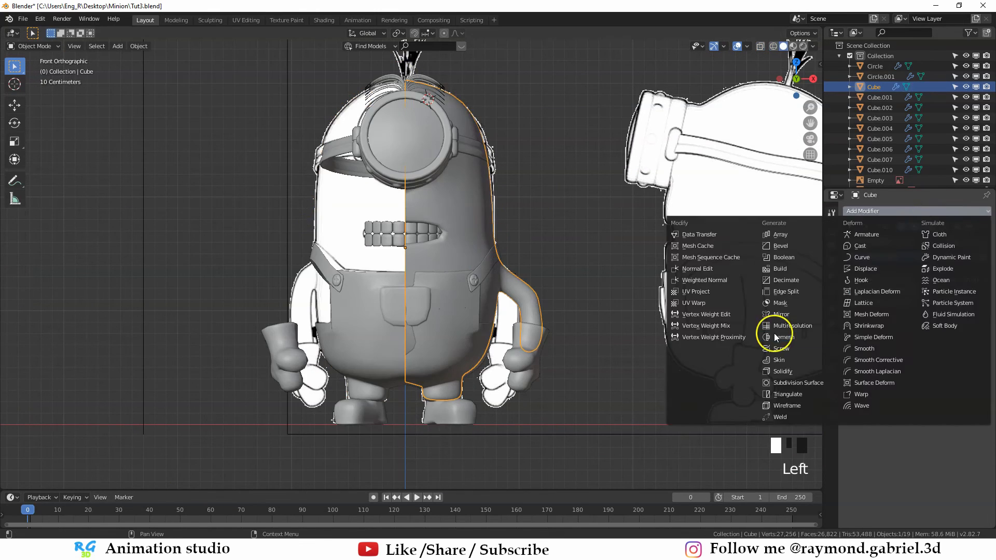
click(775, 313)
click(957, 324)
scroll(477, 160, up, 2)
Edit the goggle strap and body together and move their side vertices along X to fit the reference outline
click(477, 162)
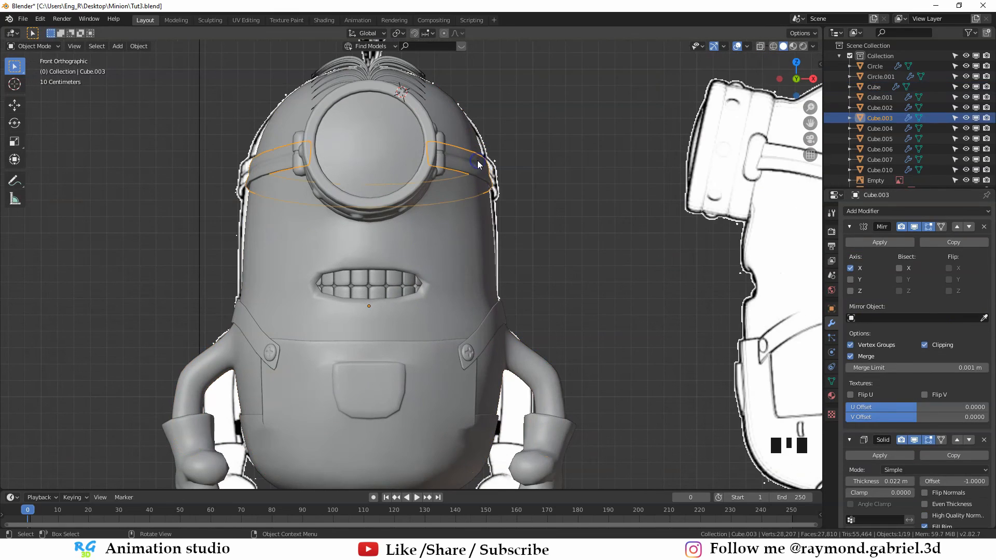
shift+click(475, 222)
key(Tab)
key(z)
click(422, 218)
scroll(476, 208, up, 2)
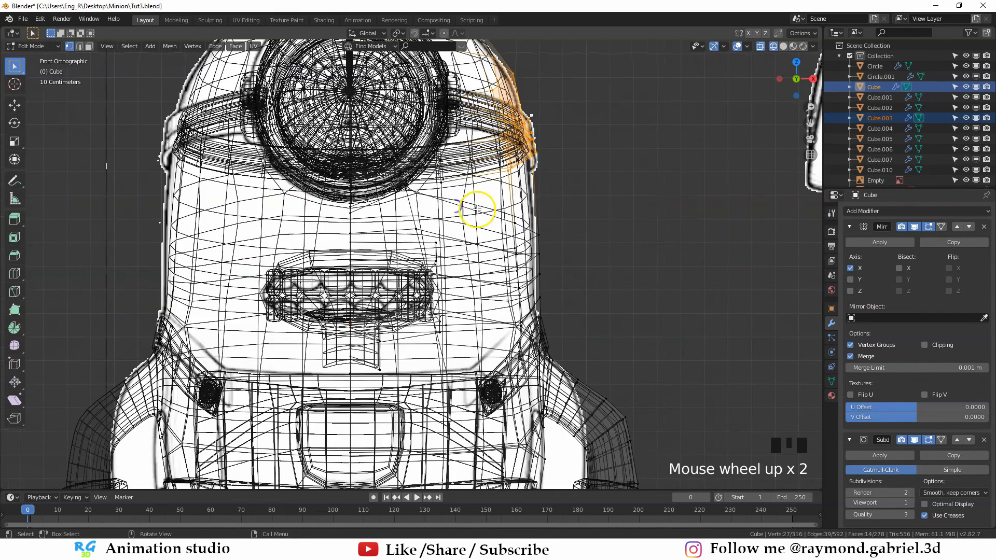
key(z)
click(570, 216)
key(g)
key(x)
click(615, 218)
key(g)
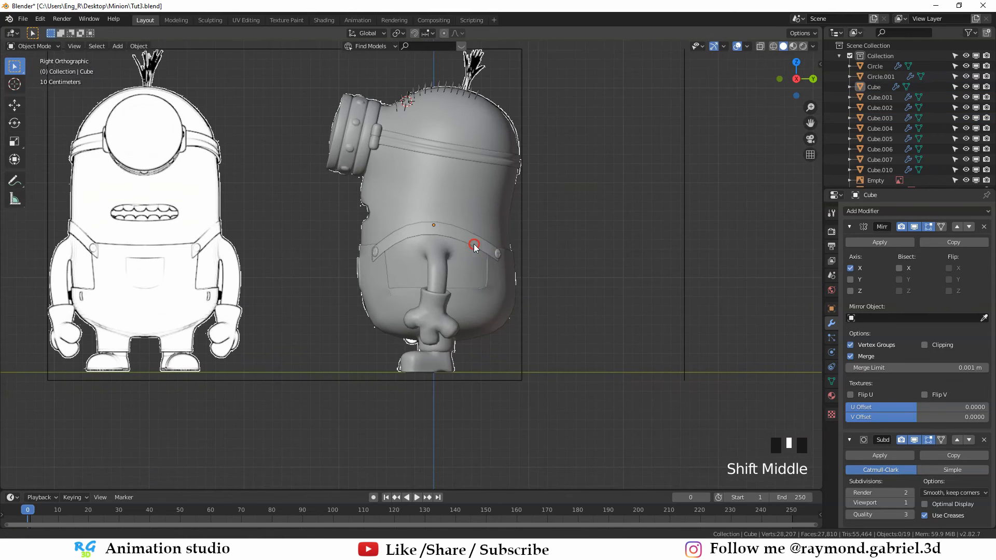
Select the vertices along the front lower edge of the shoe's toe in the shoe mesh
scroll(498, 180, up, 2)
shift+middle_drag(497, 180, 412, 269)
scroll(497, 220, up, 5)
click(497, 220)
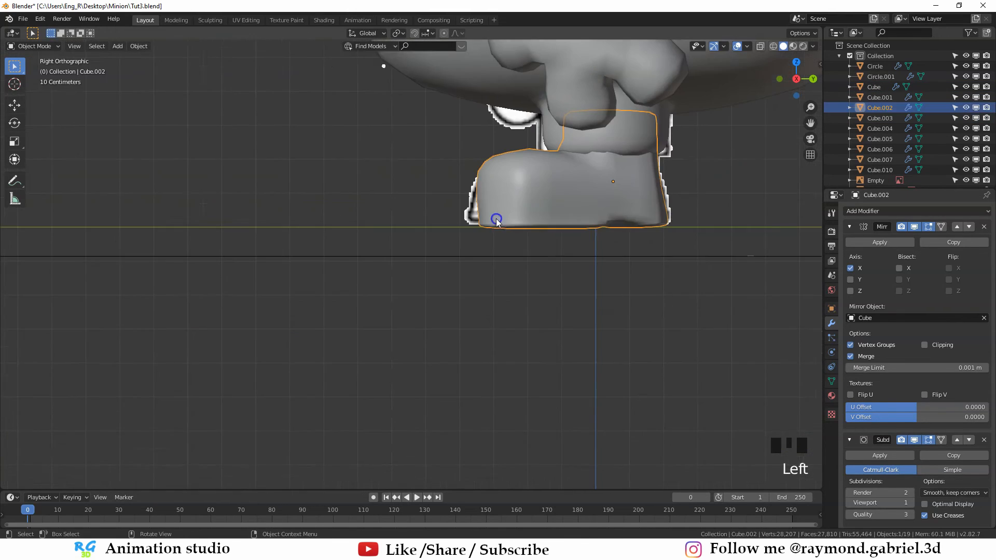
mouse_move(497, 221)
shift+middle_down()
mouse_move(452, 263)
mouse_move(489, 278)
mouse_move(559, 280)
mouse_move(438, 270)
shift+middle_up()
key(Tab)
scroll(465, 263, up, 2)
key(z)
key(b)
drag(424, 258, 325, 337)
key(z)
mouse_move(521, 310)
middle_down()
mouse_move(683, 337)
mouse_move(592, 254)
mouse_move(485, 290)
mouse_move(495, 280)
middle_up()
key(z)
key(b)
key(z)
Move the selected toe vertices forward along the shoe's local Y axis to match the side reference
key(g)
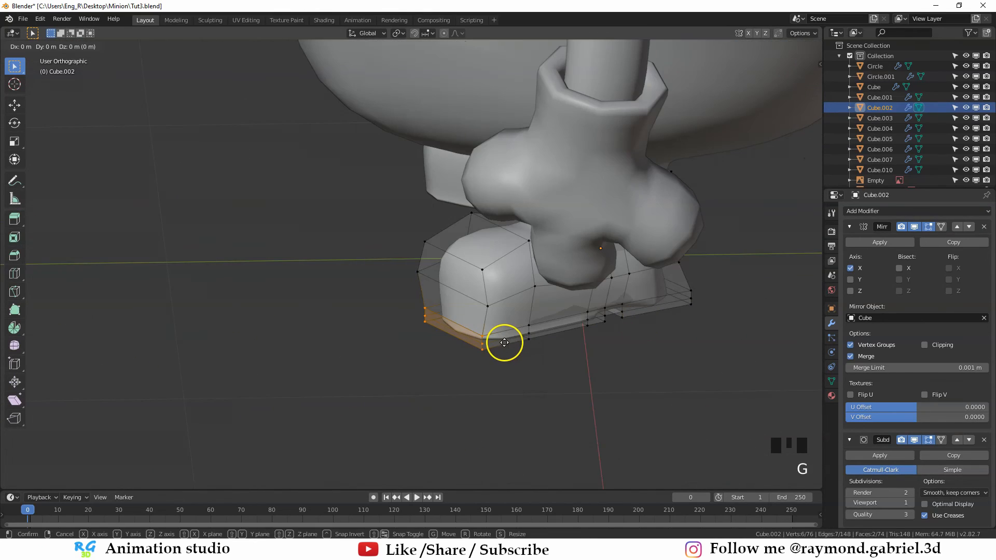
key(y)
key(y)
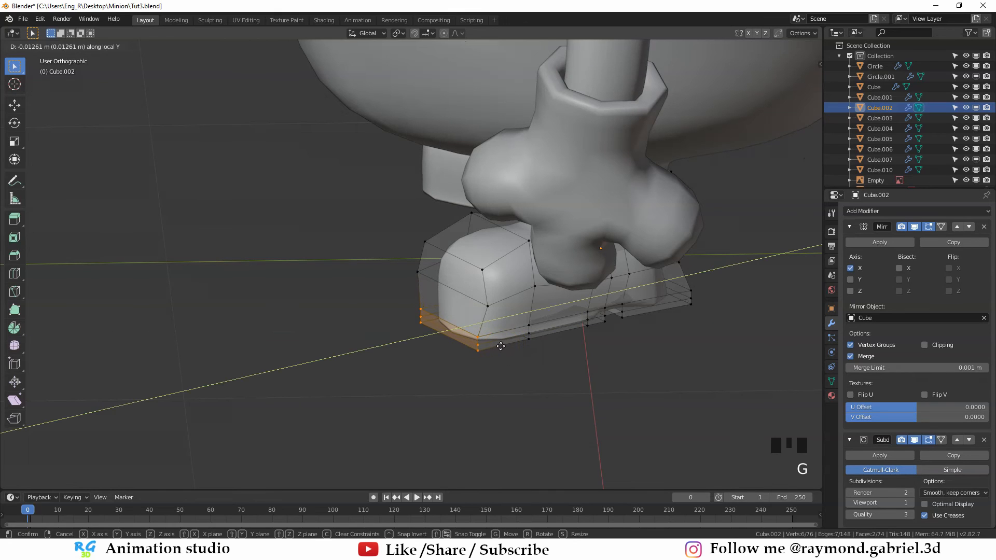
click(491, 351)
middle_drag(491, 351, 476, 298)
key(g)
key(y)
key(y)
click(476, 298)
key(g)
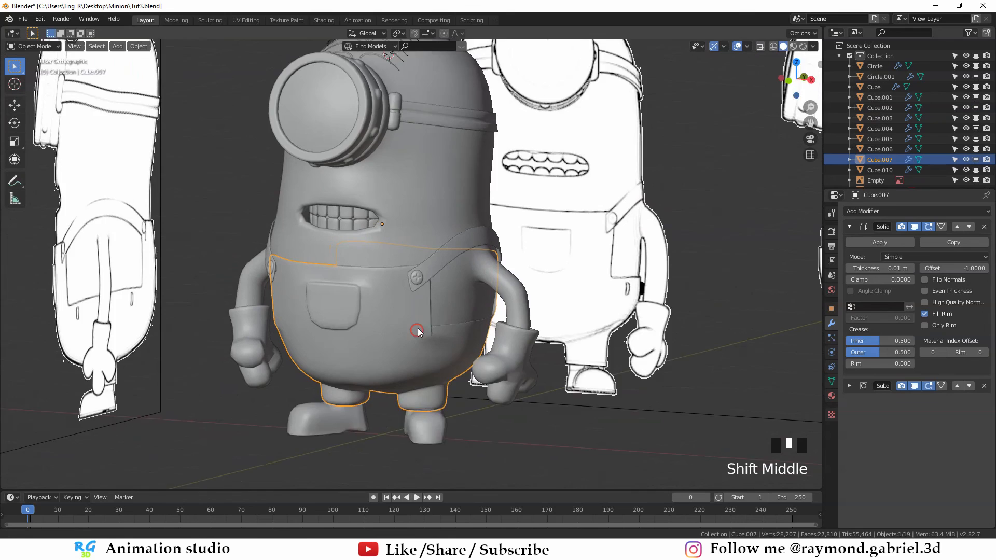
Hide and unhide the overalls to examine how the body mesh sits underneath them
scroll(456, 258, up, 2)
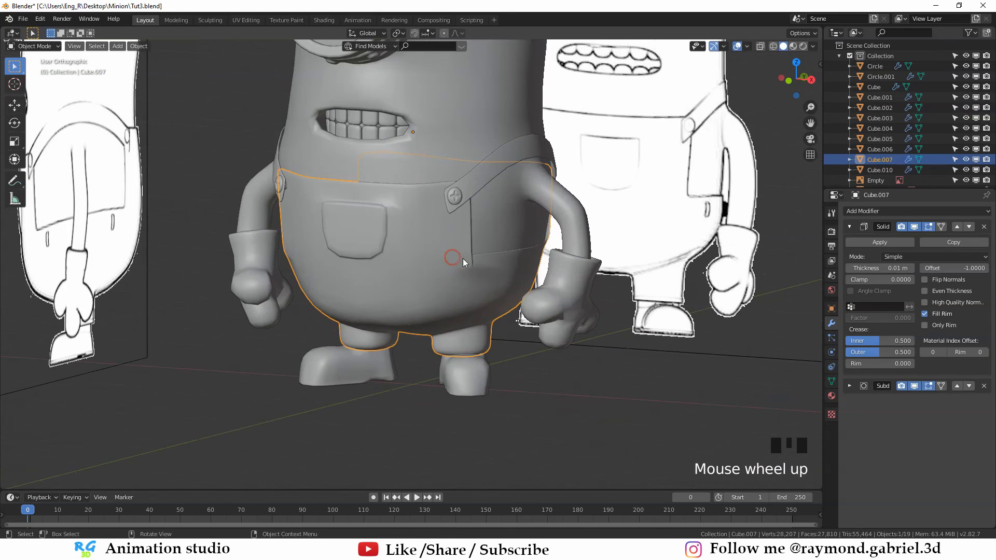
middle_drag(456, 258, 448, 292)
key(h)
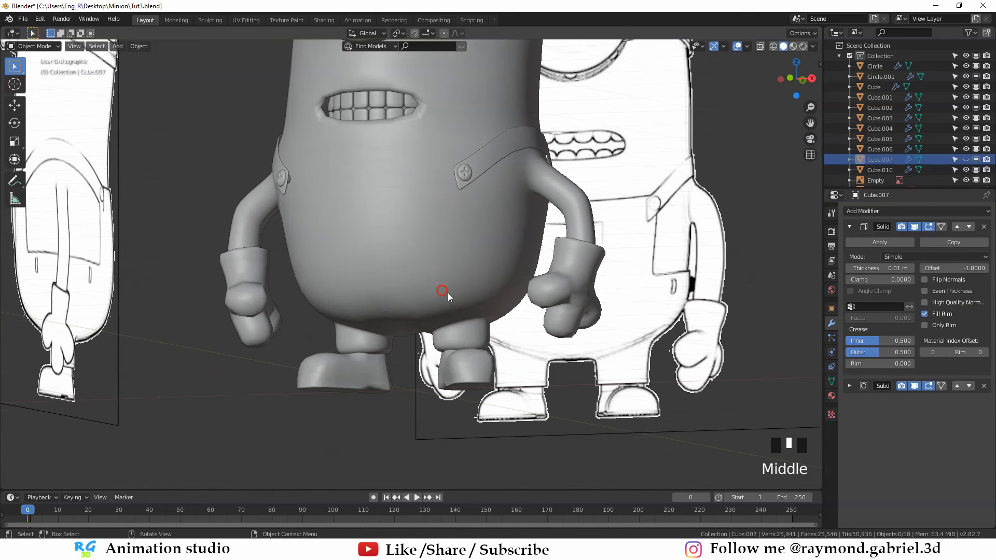
key(alt+h)
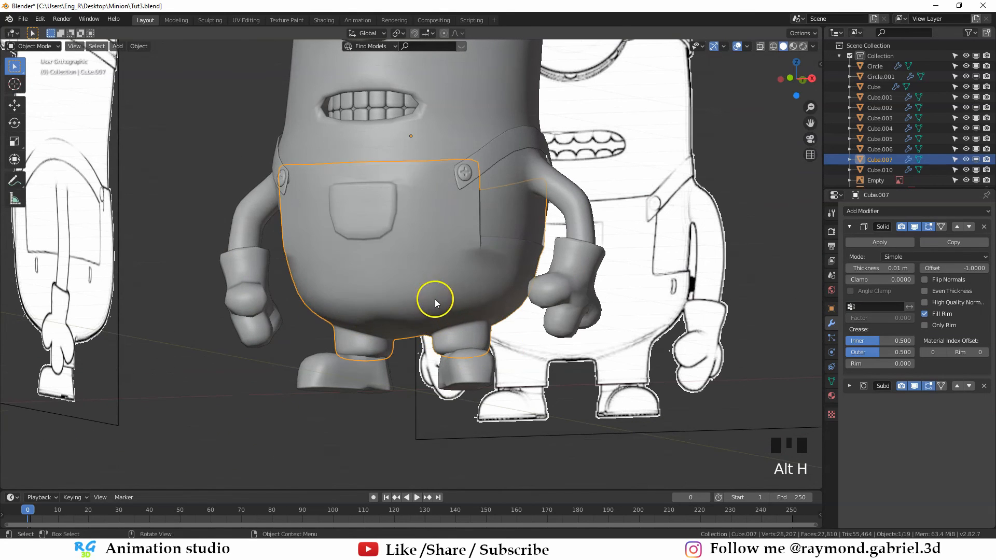
key(alt+a)
scroll(437, 294, up, 1)
click(521, 186)
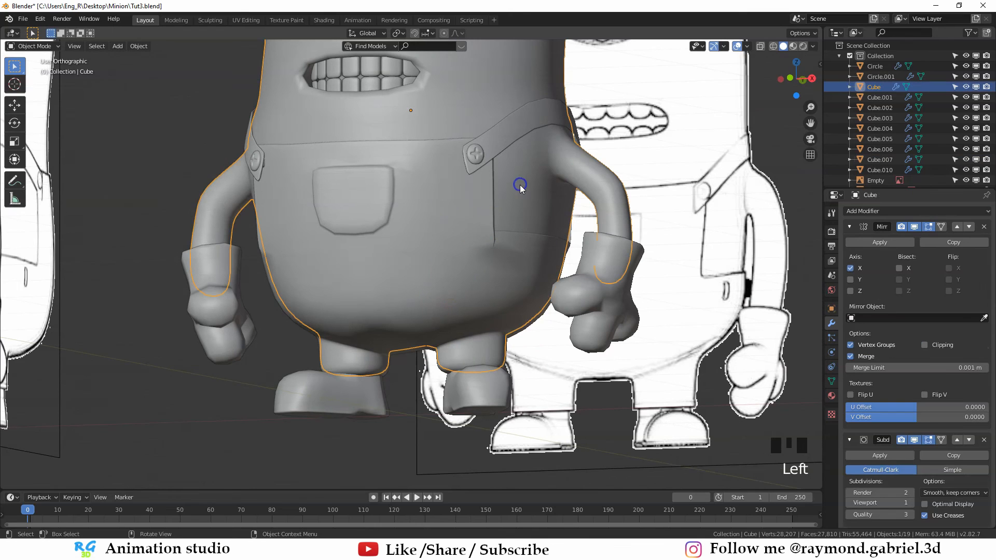
click(458, 273)
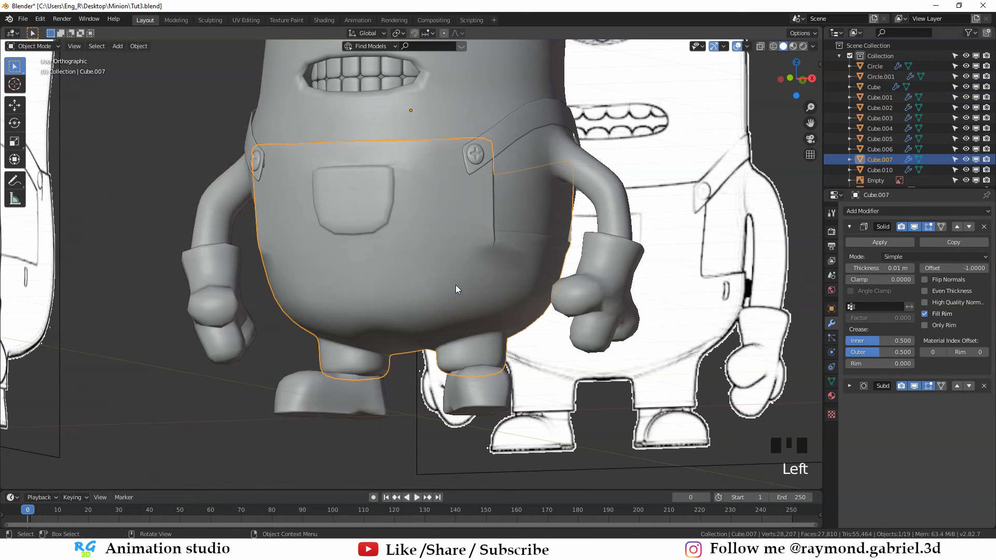
click(453, 288)
middle_drag(487, 256, 500, 222)
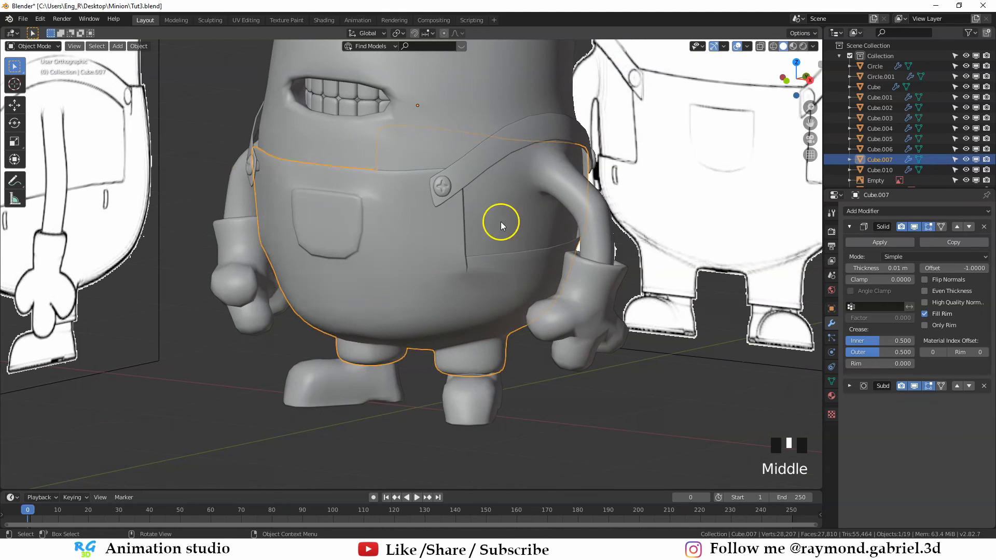
click(478, 261)
click(406, 309)
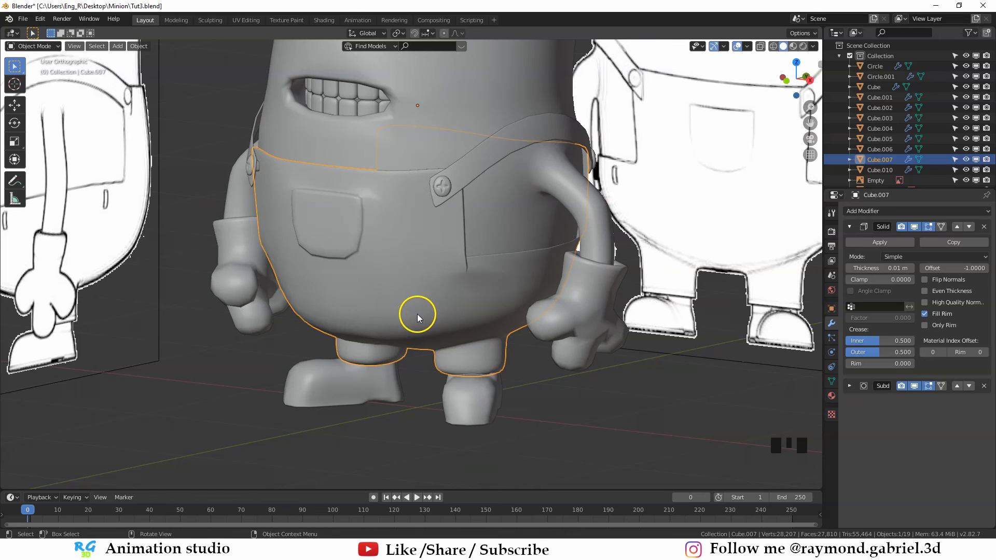
middle_drag(417, 313, 437, 301)
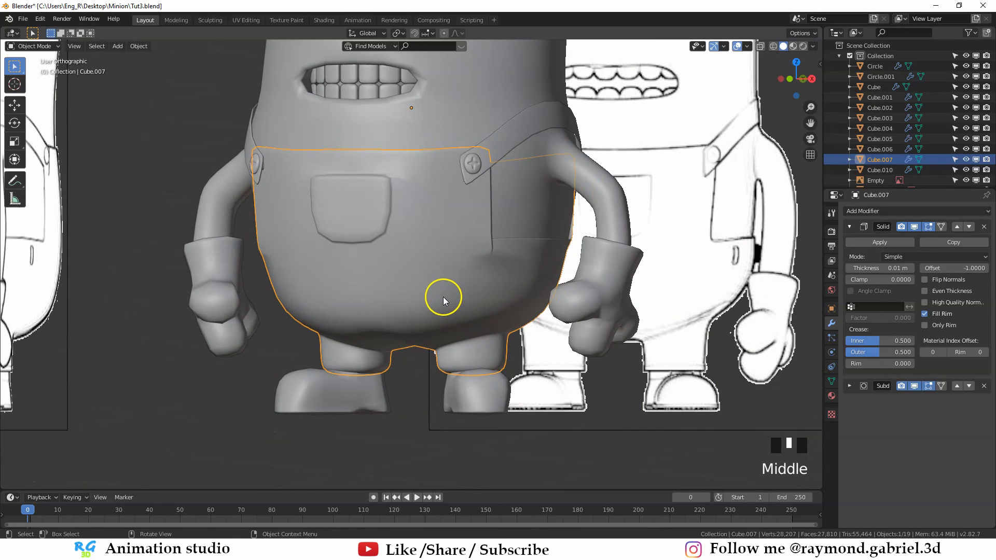
Hide the overalls and select the body beneath them
key(h)
click(440, 294)
scroll(440, 294, down, 1)
middle_drag(440, 294, 518, 229)
Delete the body's lower belly and leg vertices that the overalls cover
key(Tab)
key(KP_1)
scroll(518, 229, up, 2)
key(alt+z)
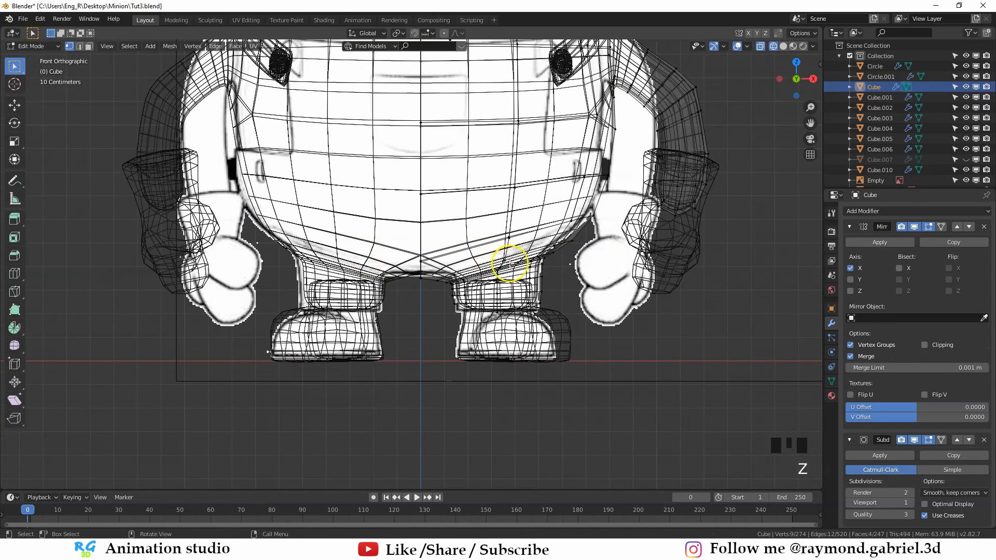
key(b)
drag(604, 208, 376, 396)
key(alt+z)
middle_drag(660, 329, 589, 280)
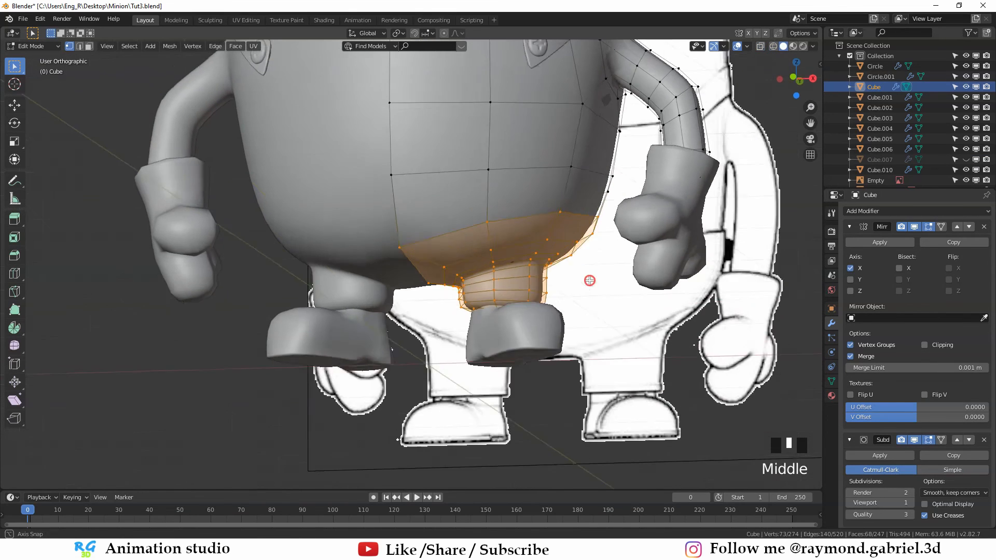
key(x)
click(580, 274)
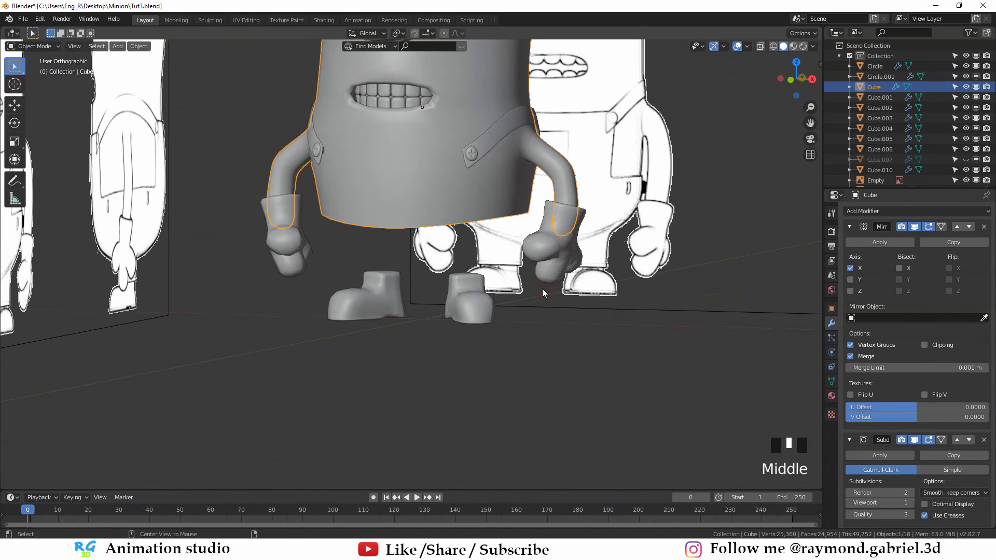
Unhide the overalls and select only the body, checking where its open lower edge lies
key(alt+h)
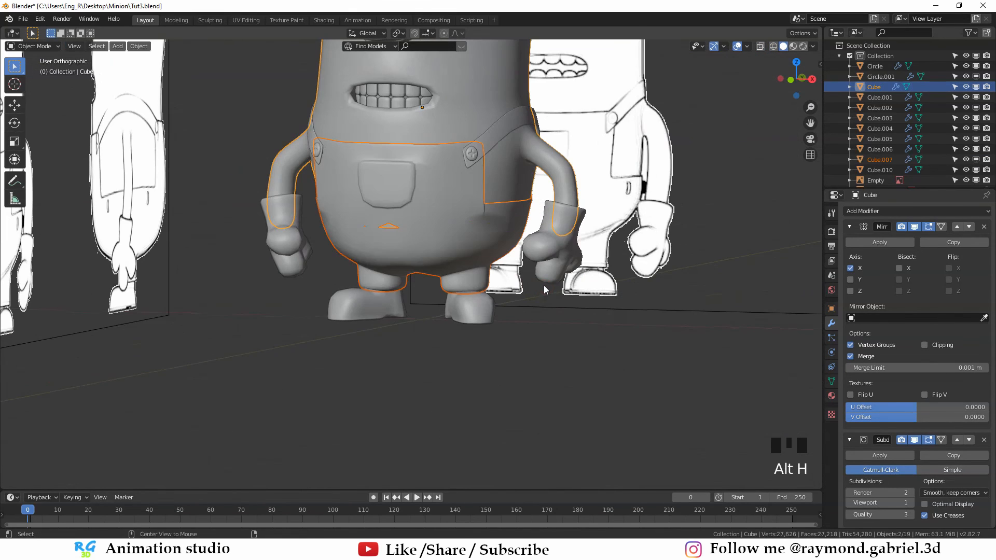
middle_drag(544, 291, 496, 262)
click(459, 180)
middle_drag(458, 179, 433, 222)
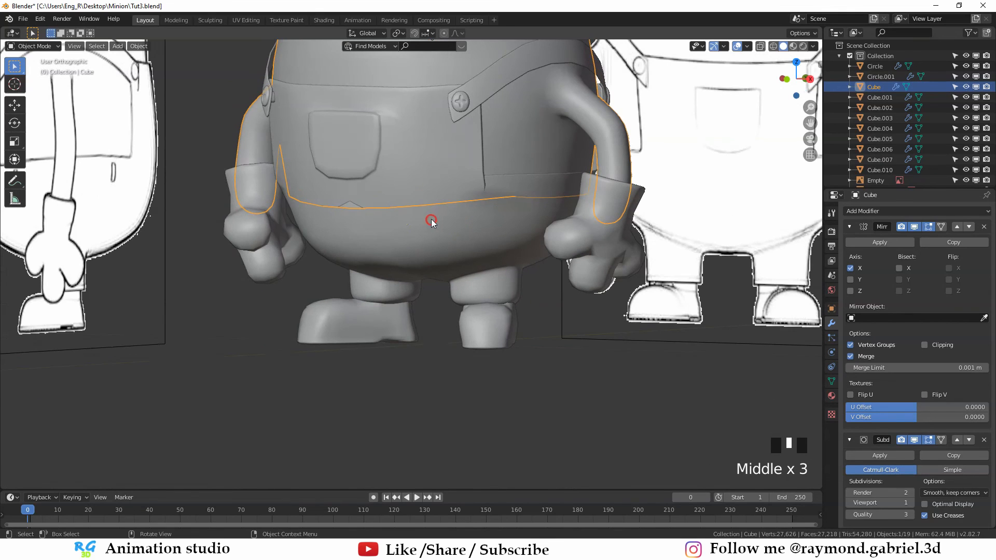
middle_drag(358, 216, 427, 267)
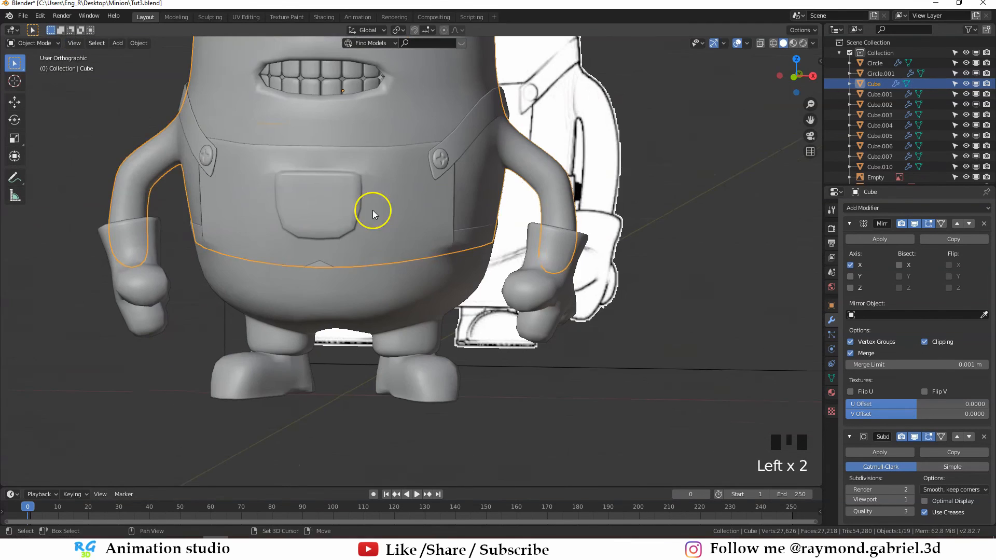
Select the edge loop around the body's open bottom and scale it to 0.965 so it sits inside the overalls
shift+middle_drag(374, 209, 396, 267)
key(Tab)
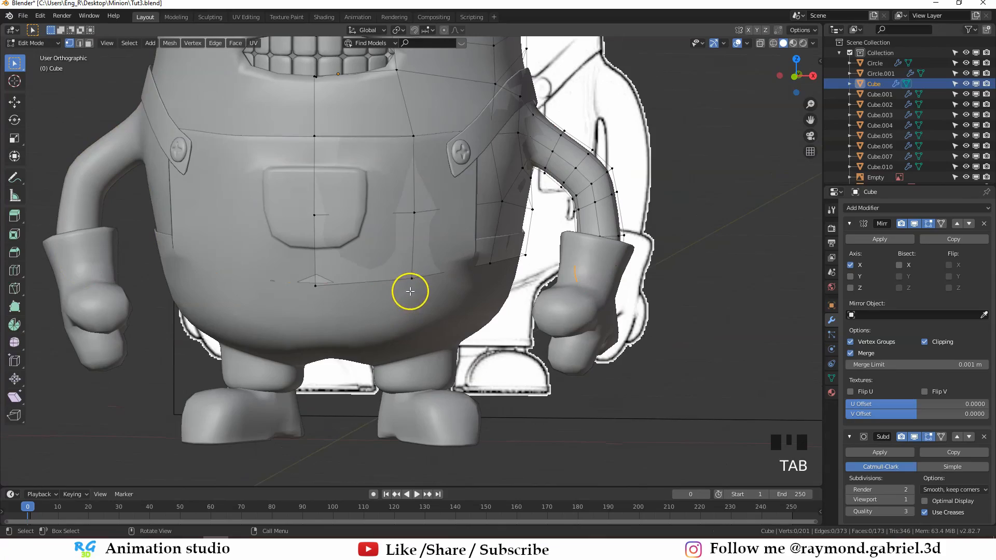
scroll(412, 288, down, 2)
key(z)
click(389, 284)
scroll(389, 285, up, 2)
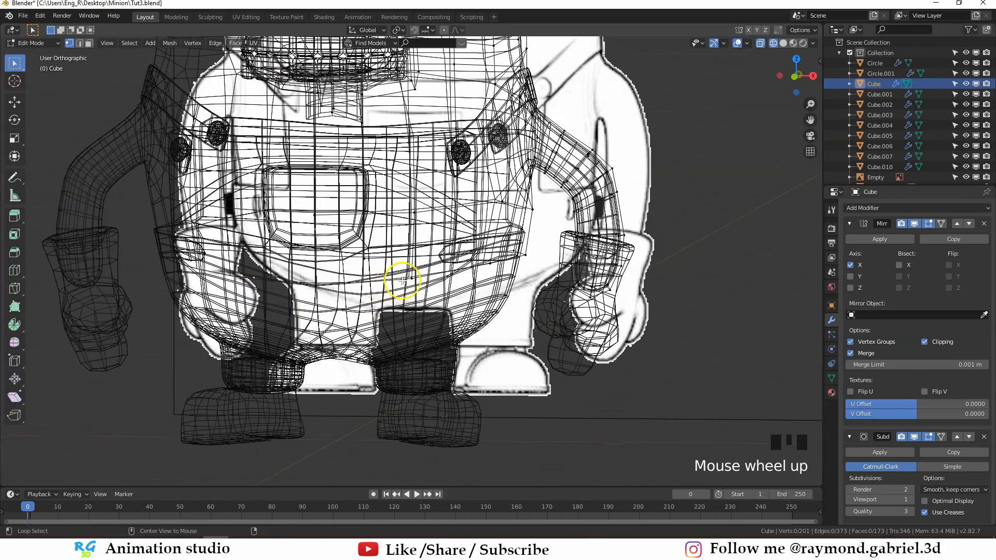
alt+click(395, 283)
mouse_move(395, 283)
middle_down()
mouse_move(409, 305)
mouse_move(439, 306)
middle_up()
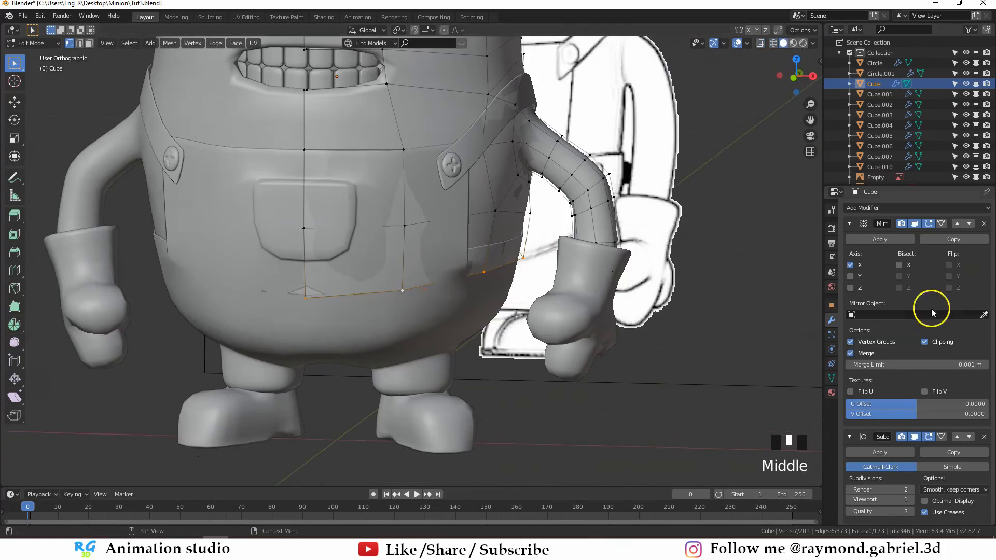
double_click(924, 341)
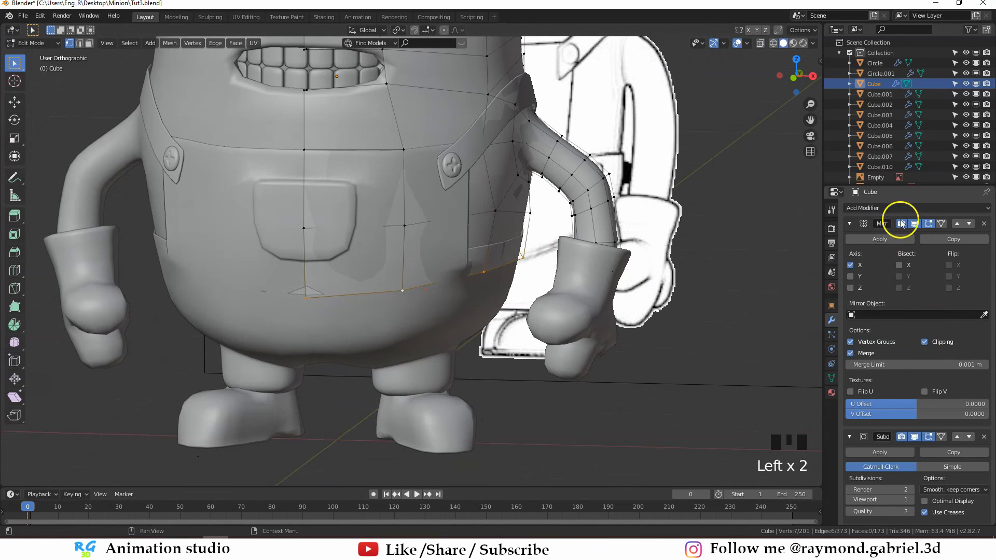
shift+middle_drag(485, 334, 475, 358)
key(s)
click(578, 358)
key(s)
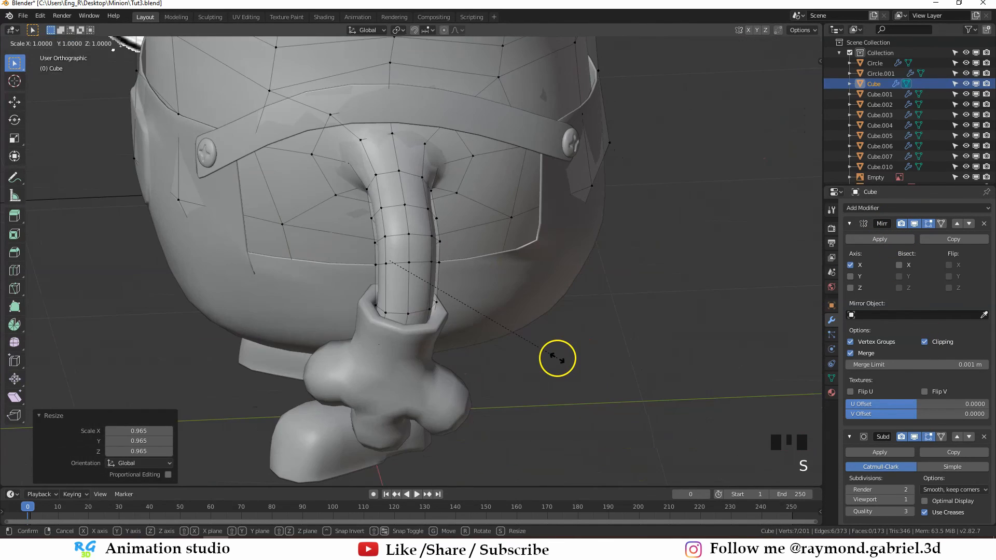
right_click(558, 358)
Reposition two vertices at the rear side of the body's lower edge beneath the overalls and return to object mode
click(558, 247)
shift+click(596, 216)
key(g)
middle_drag(595, 216, 653, 218)
click(574, 306)
key(Tab)
scroll(420, 251, down, 4)
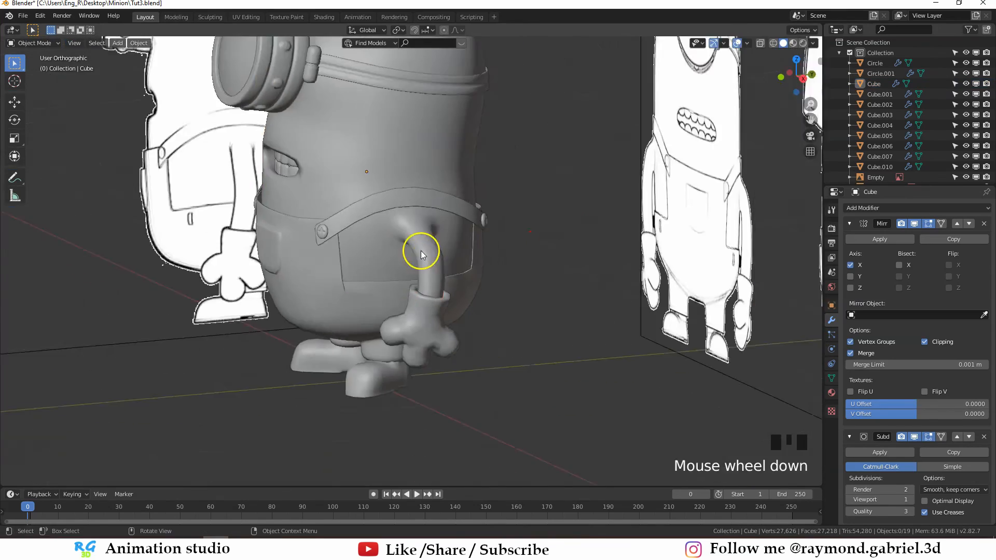
middle_drag(420, 251, 466, 285)
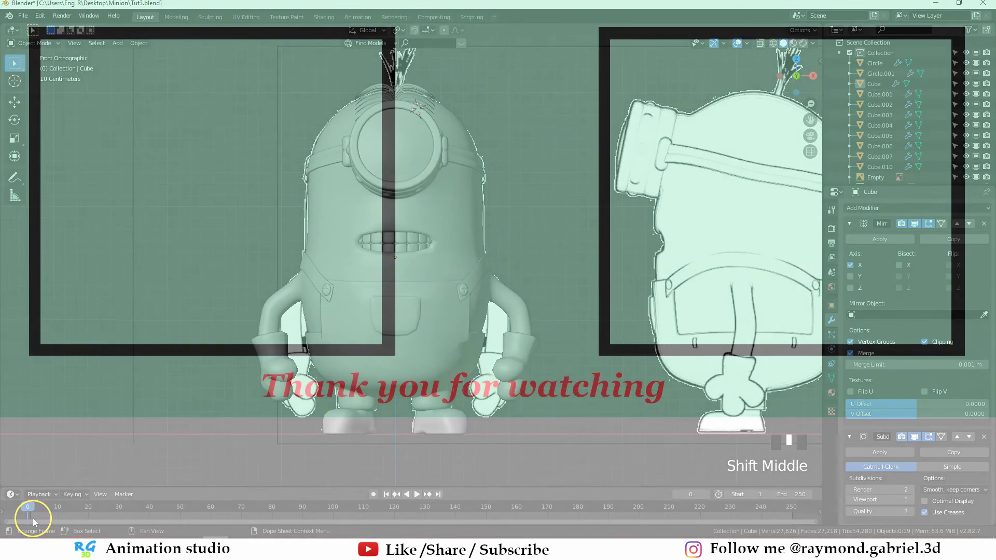